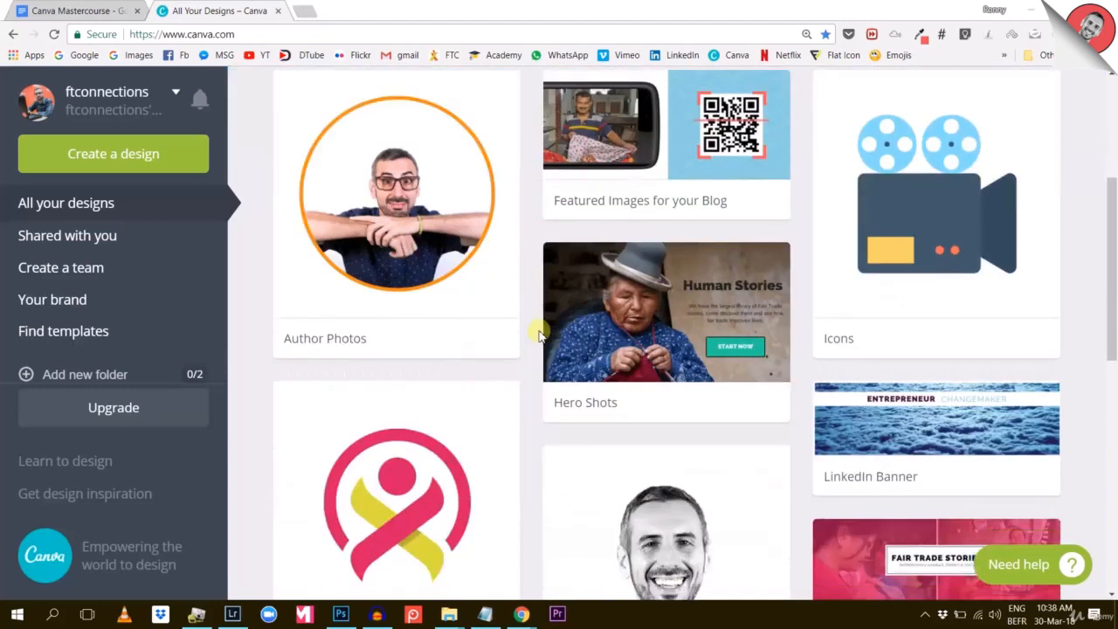
# Search Canva's templates for 'letterhead'
pyautogui.scroll(5, 541, 336)
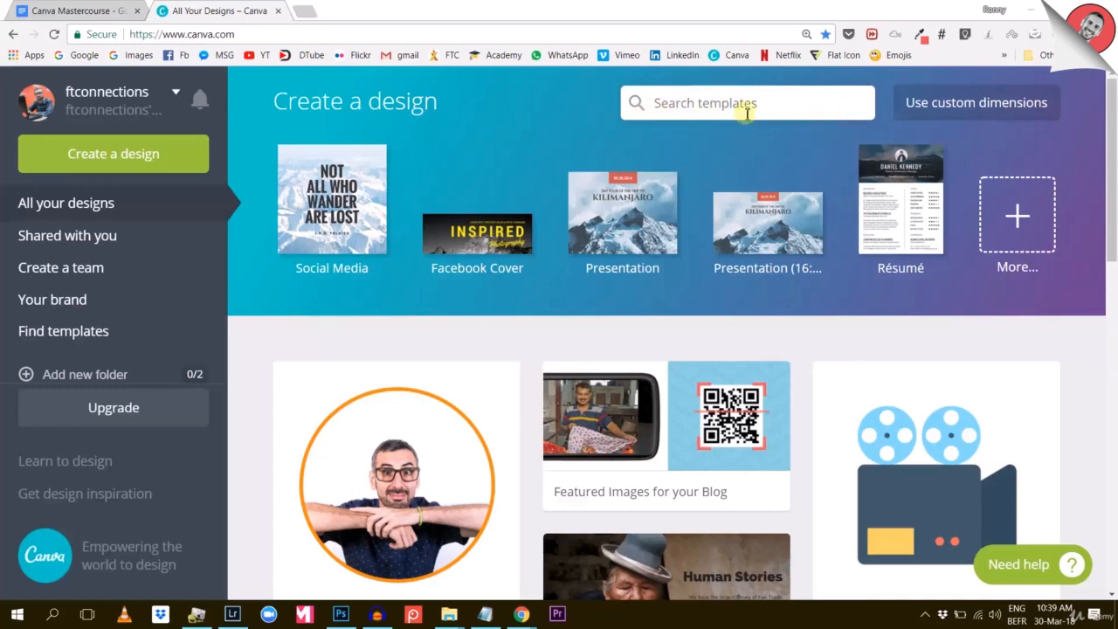
pyautogui.scroll(-2, 503, 325)
pyautogui.scroll(2, 504, 330)
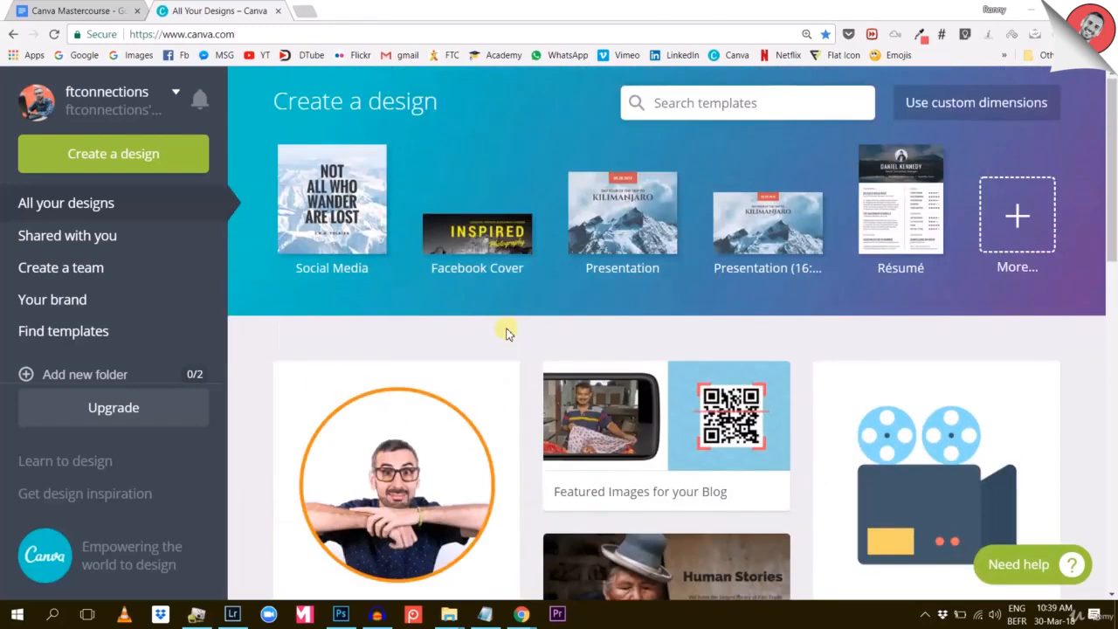
pyautogui.scroll(-2, 381, 376)
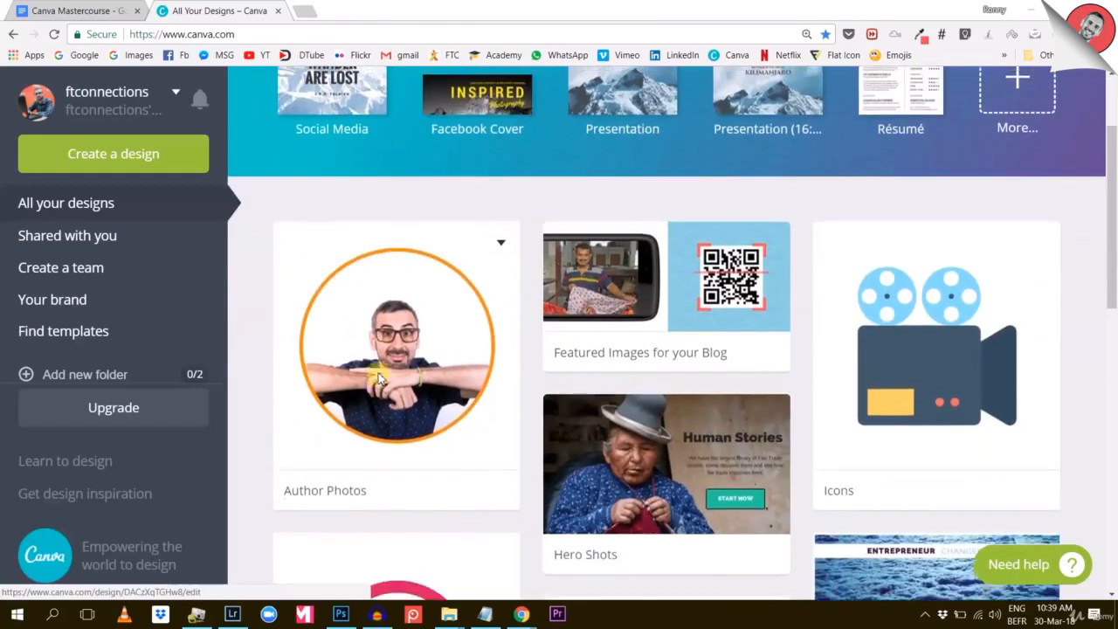
pyautogui.scroll(2, 567, 218)
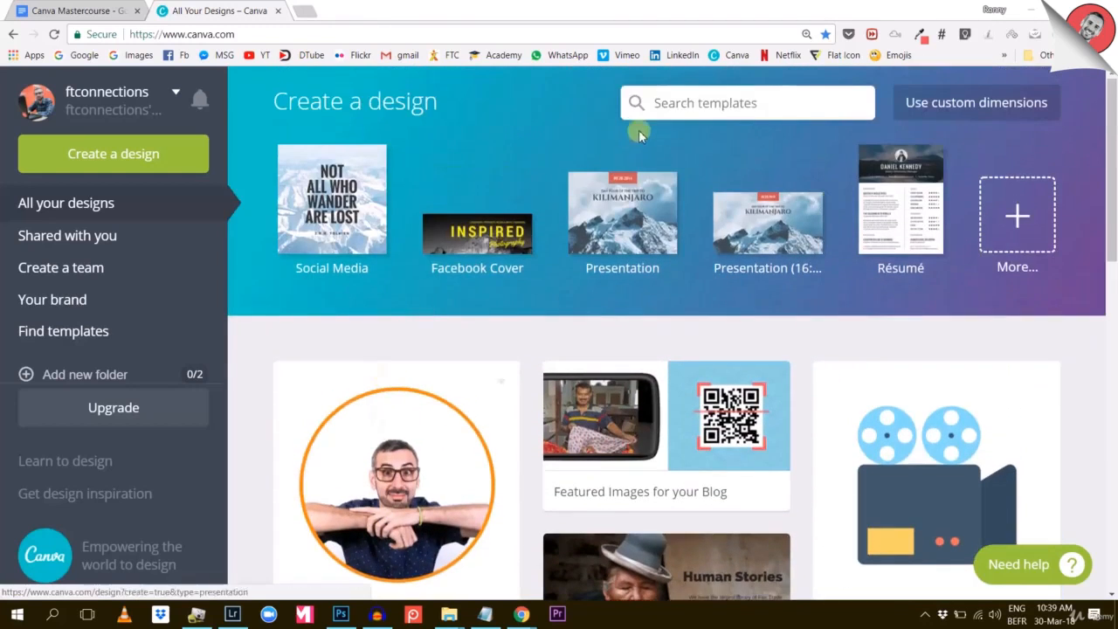
pyautogui.click(697, 106)
pyautogui.write('letterhea')
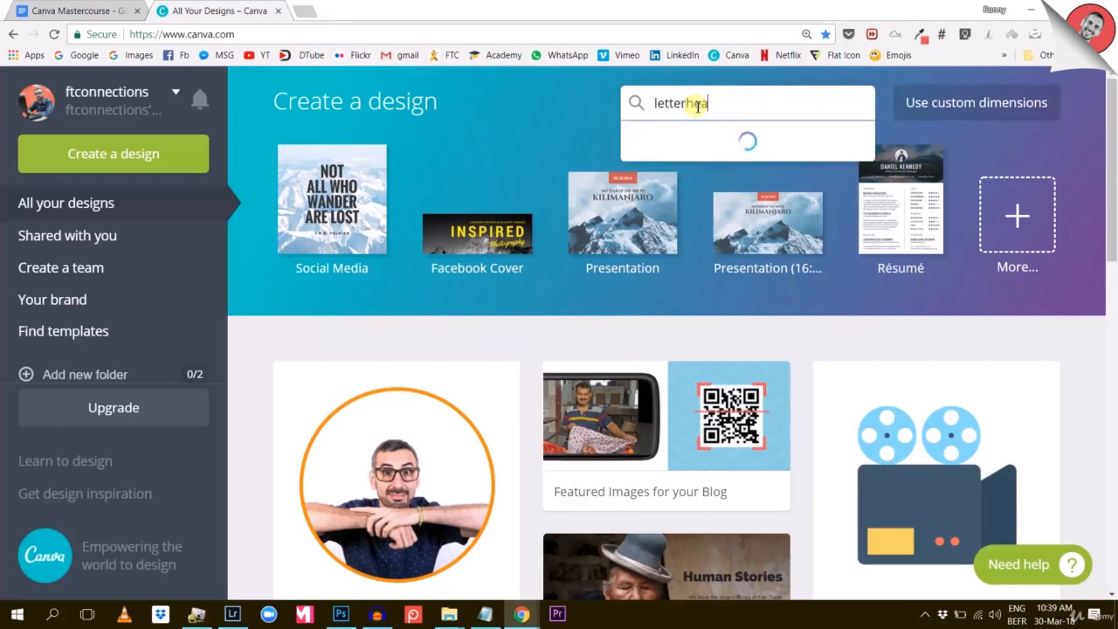
pyautogui.write('d')
pyautogui.press('Return')
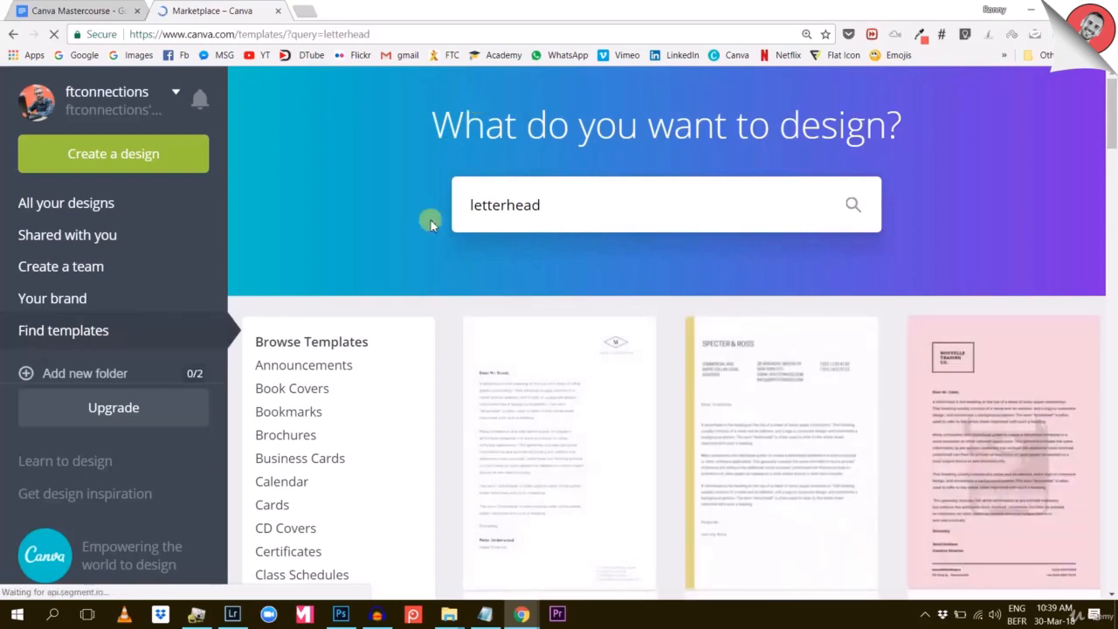
# Open the Red Blue Stripes Boxes Company Public Relations Modern Letterhead from the results
pyautogui.scroll(-3, 432, 224)
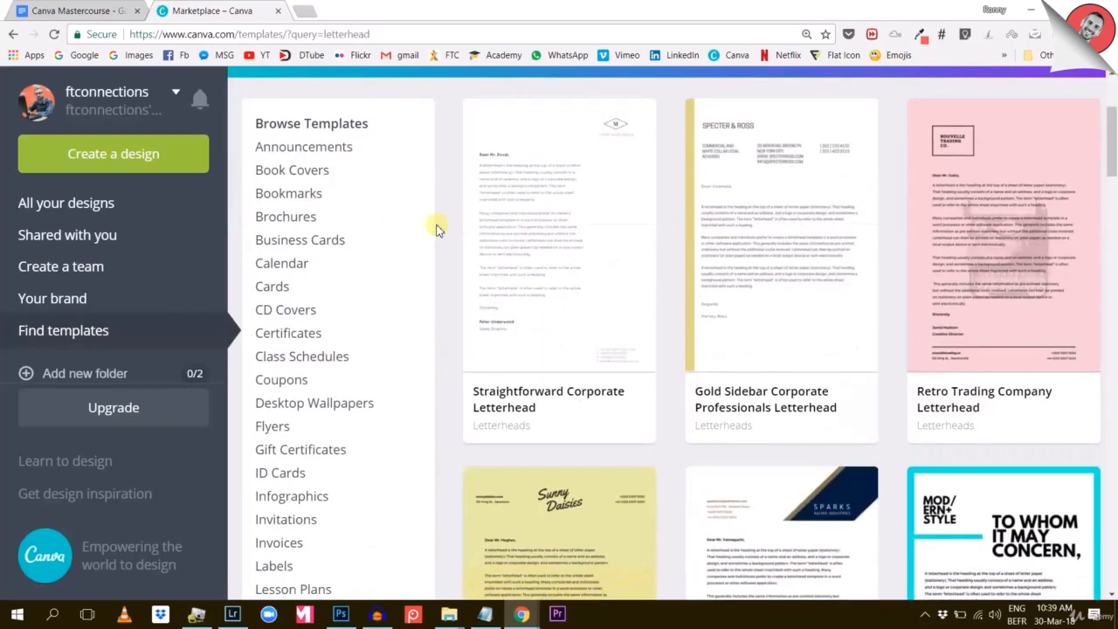
pyautogui.scroll(-6, 714, 278)
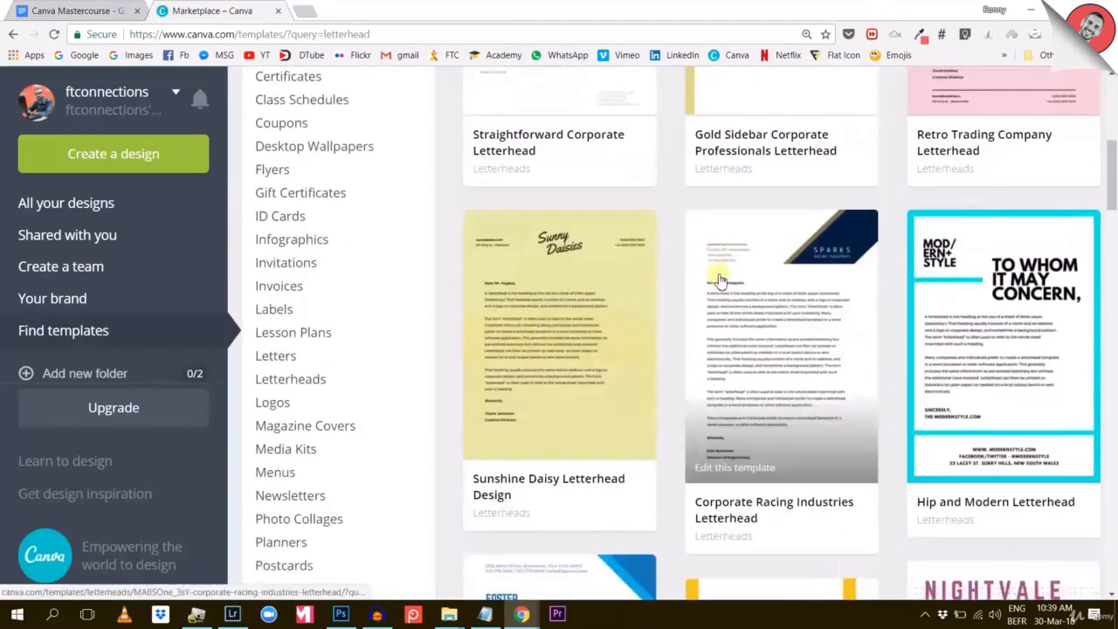
pyautogui.scroll(3, 721, 280)
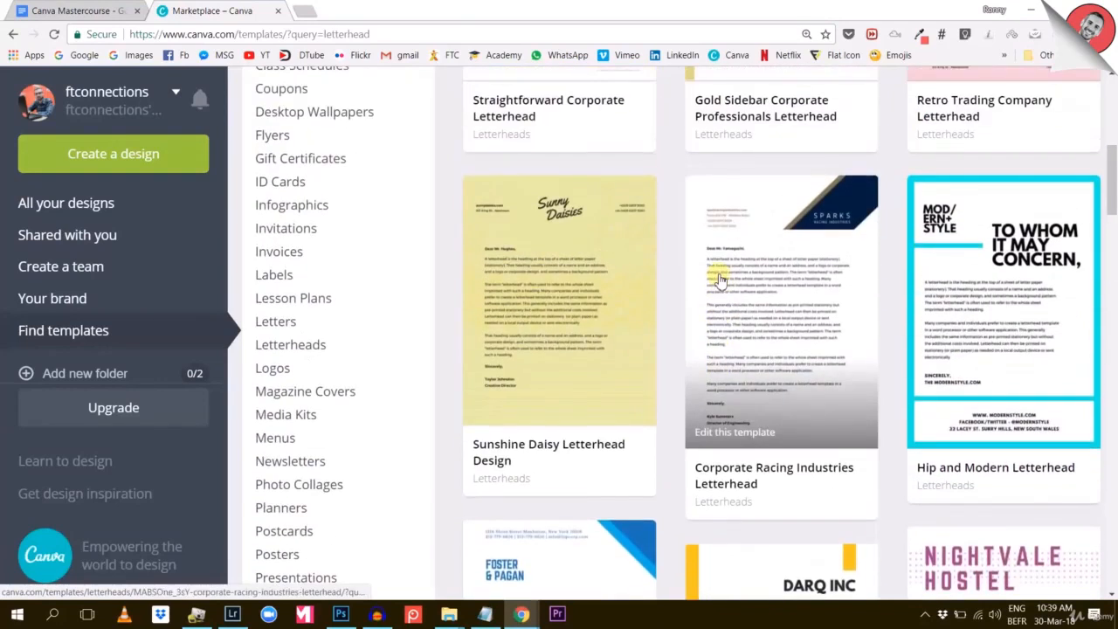
pyautogui.scroll(-5, 853, 225)
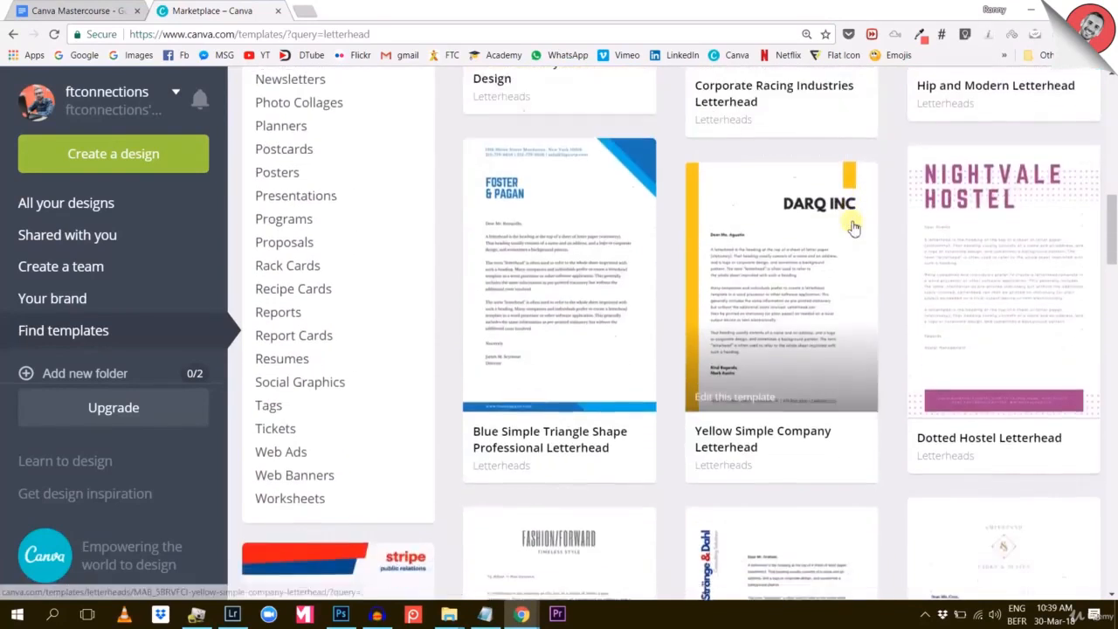
pyautogui.scroll(-3, 852, 223)
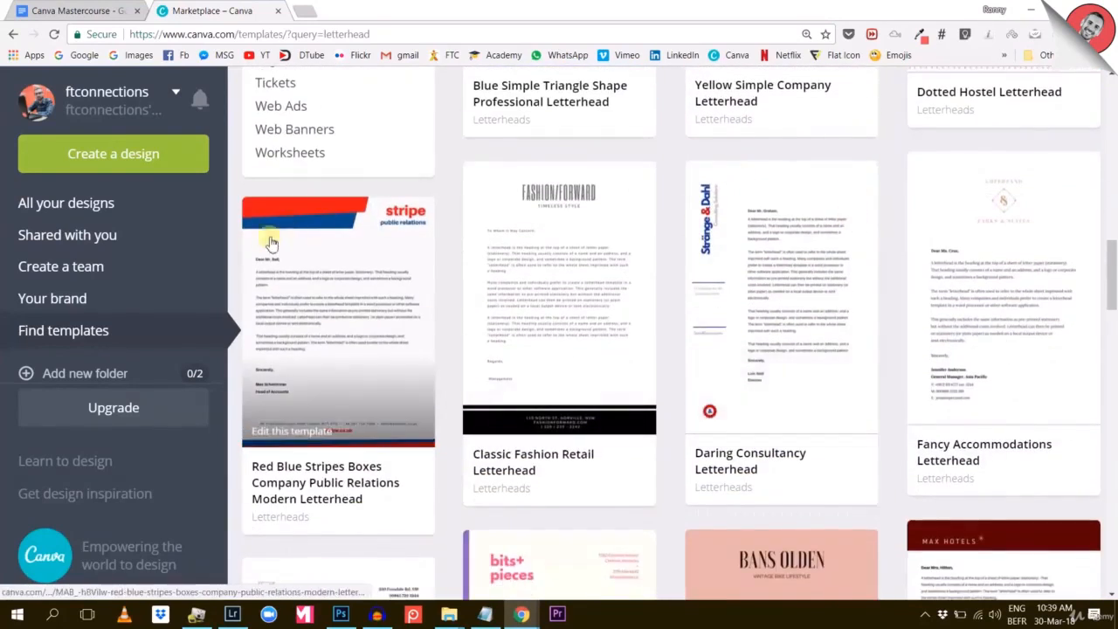
pyautogui.scroll(-4, 343, 281)
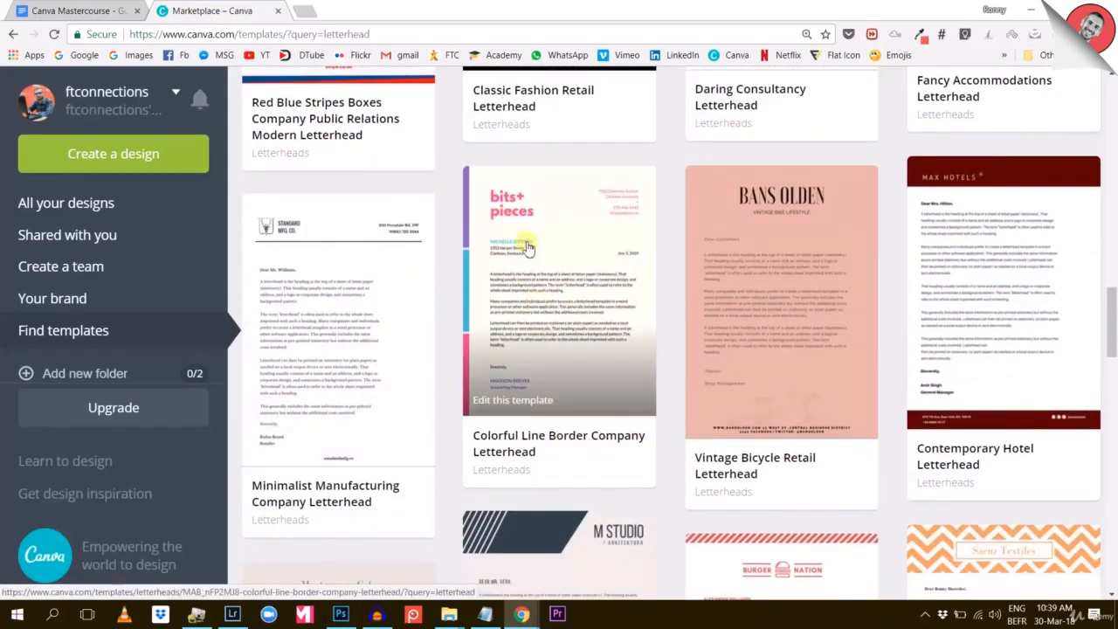
pyautogui.scroll(-8, 577, 259)
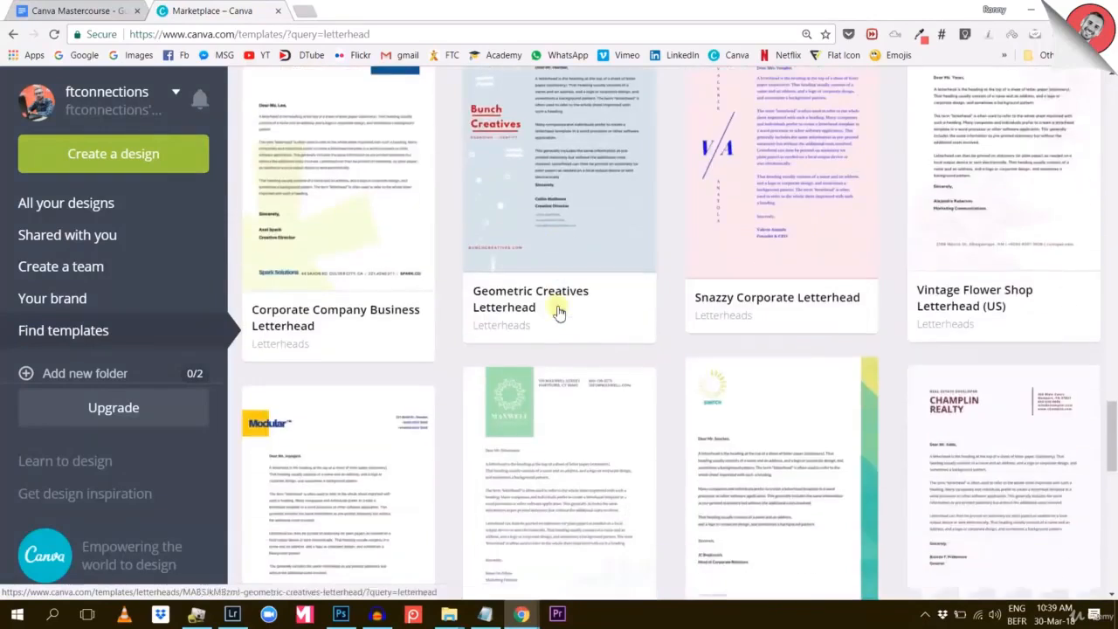
pyautogui.scroll(-12, 559, 312)
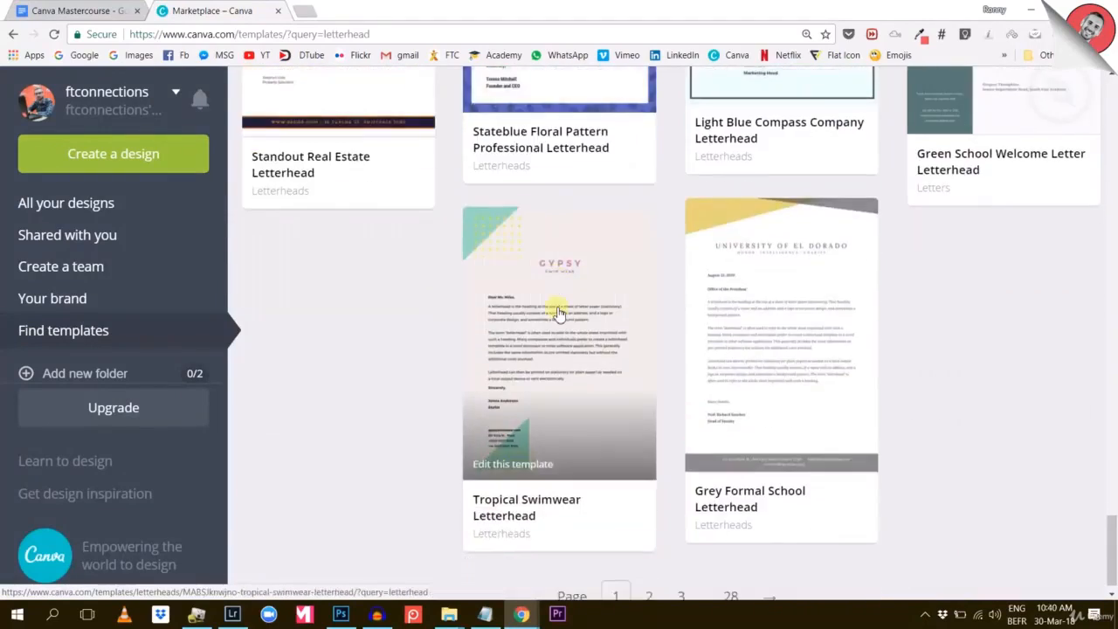
pyautogui.scroll(9, 558, 311)
pyautogui.scroll(-4, 558, 312)
pyautogui.scroll(-6, 557, 315)
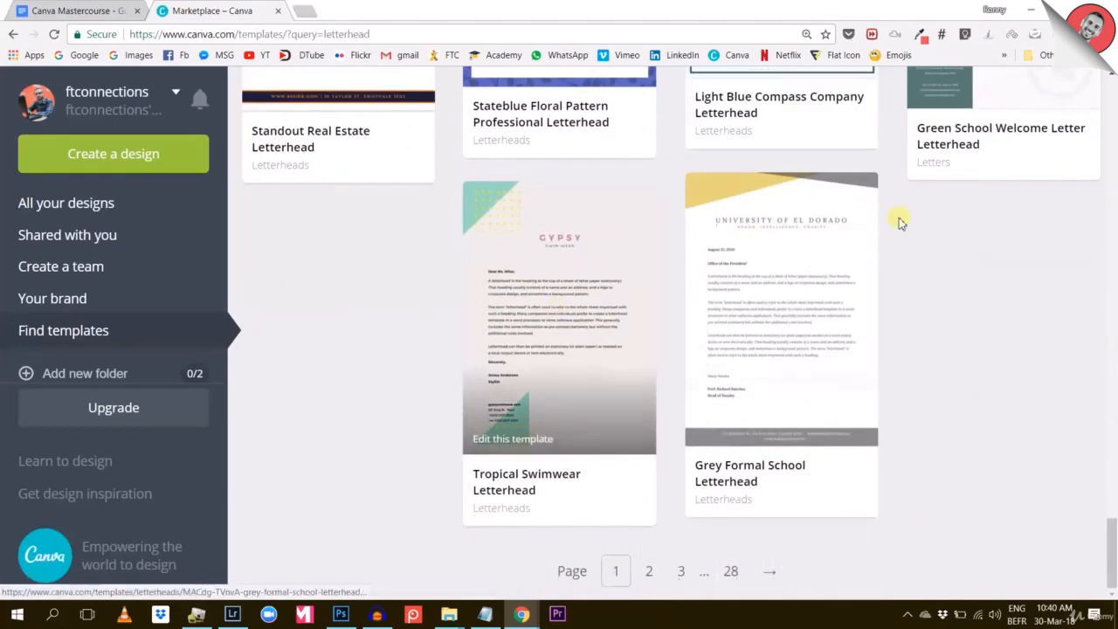
pyautogui.scroll(15, 637, 331)
pyautogui.scroll(-7, 585, 329)
pyautogui.scroll(-4, 583, 328)
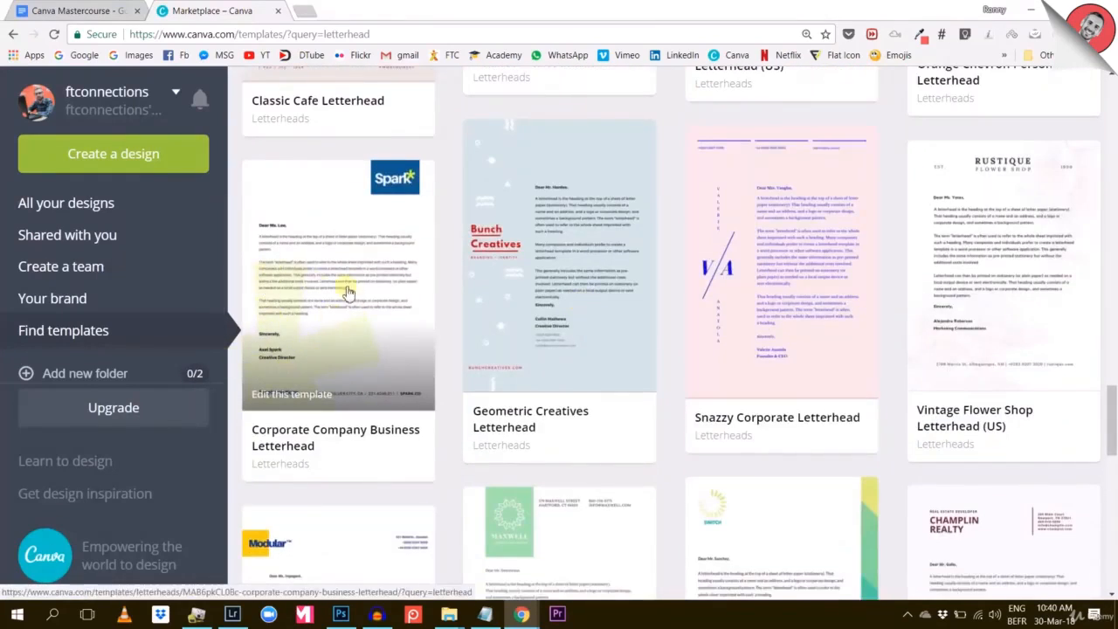
pyautogui.scroll(-9, 371, 304)
pyautogui.scroll(15, 372, 306)
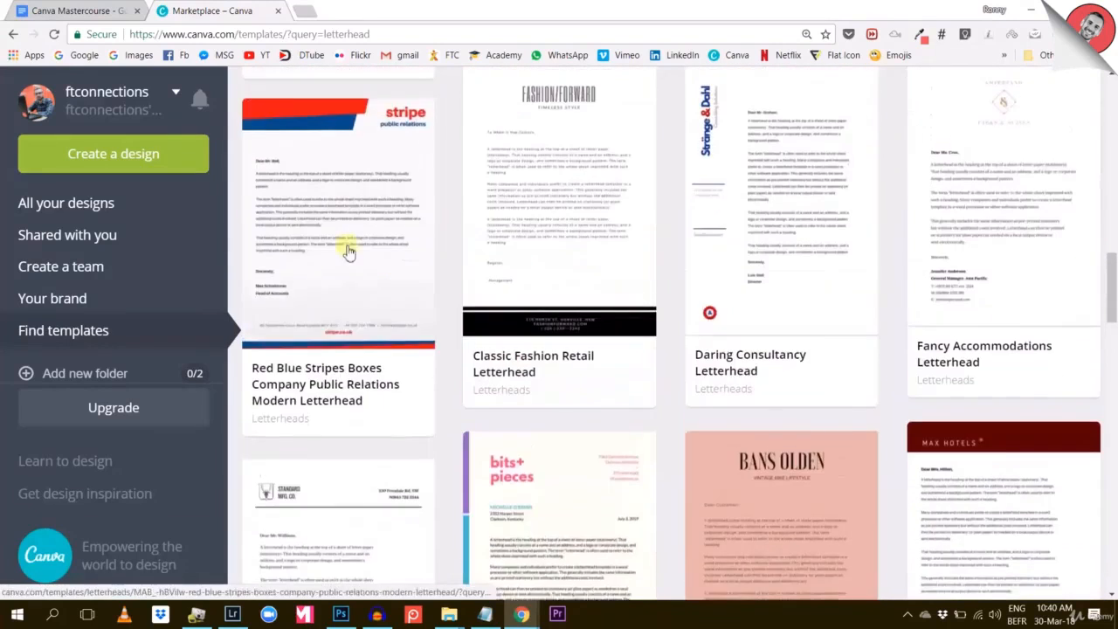
pyautogui.click(344, 200)
# Start a design from the template and add page 2 with the Spark layout
pyautogui.click(986, 119)
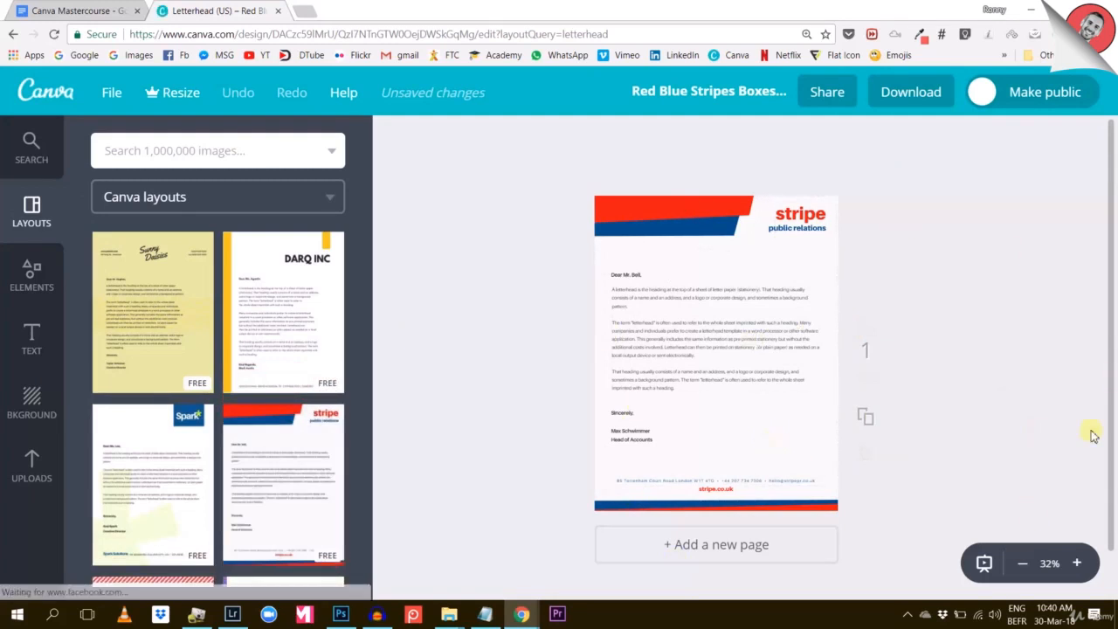
pyautogui.scroll(-1, 476, 352)
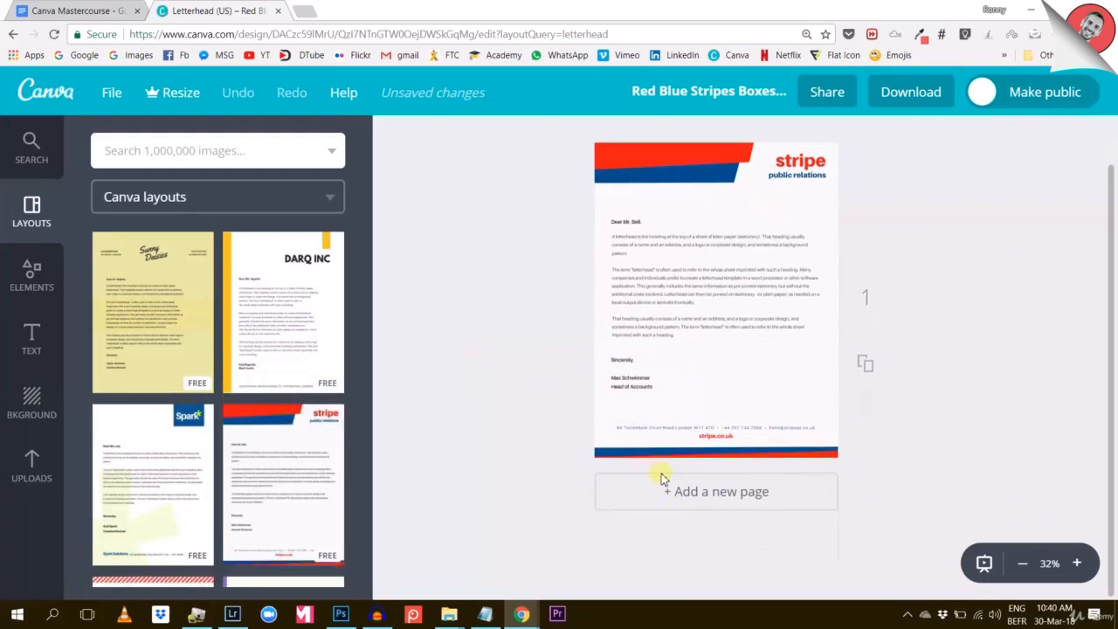
pyautogui.click(729, 498)
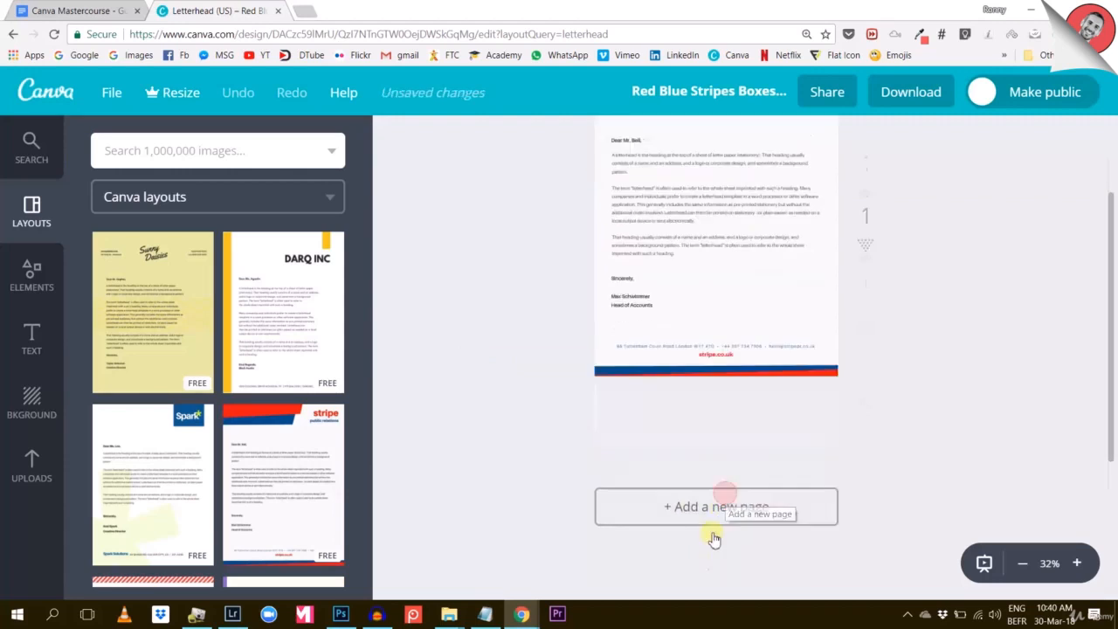
pyautogui.click(173, 449)
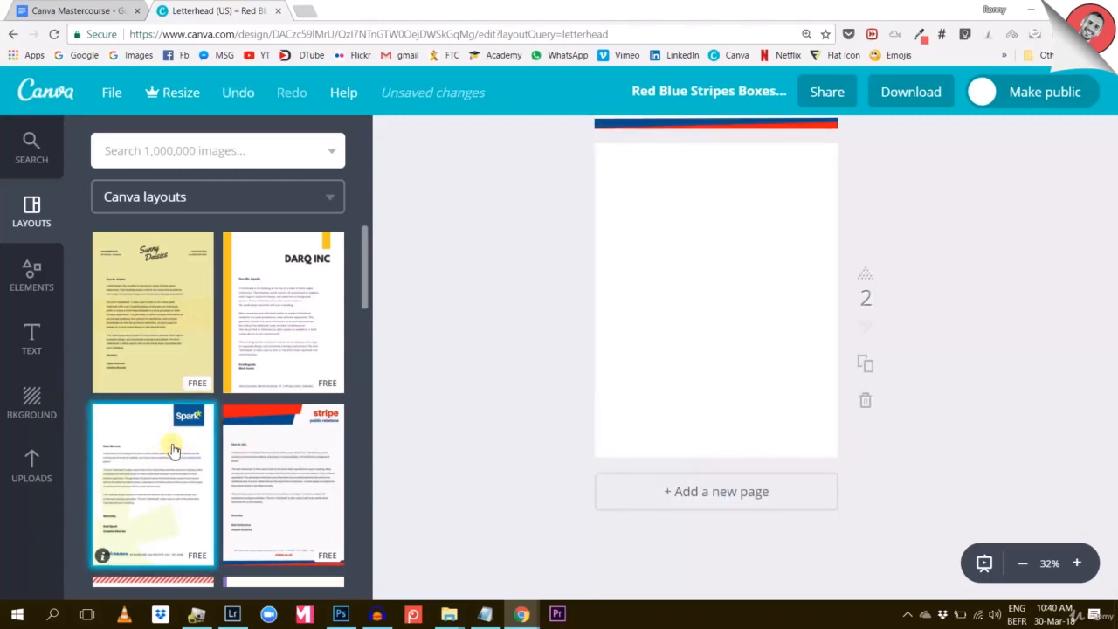
# Add page 3 using the bits+pieces layout
pyautogui.click(711, 492)
pyautogui.scroll(-3, 297, 432)
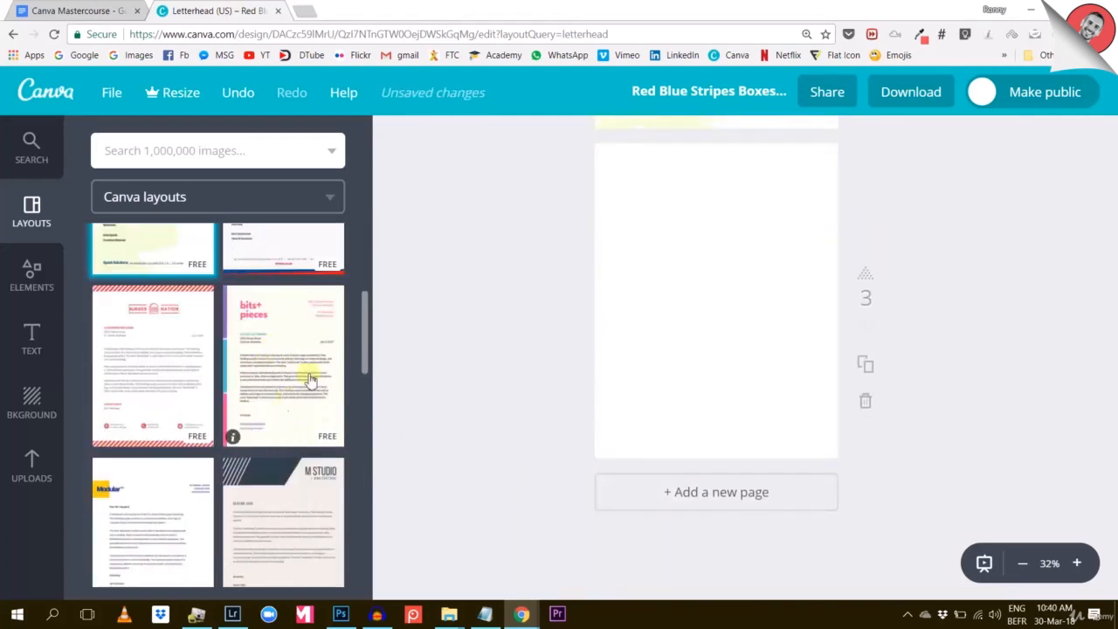
pyautogui.click(271, 341)
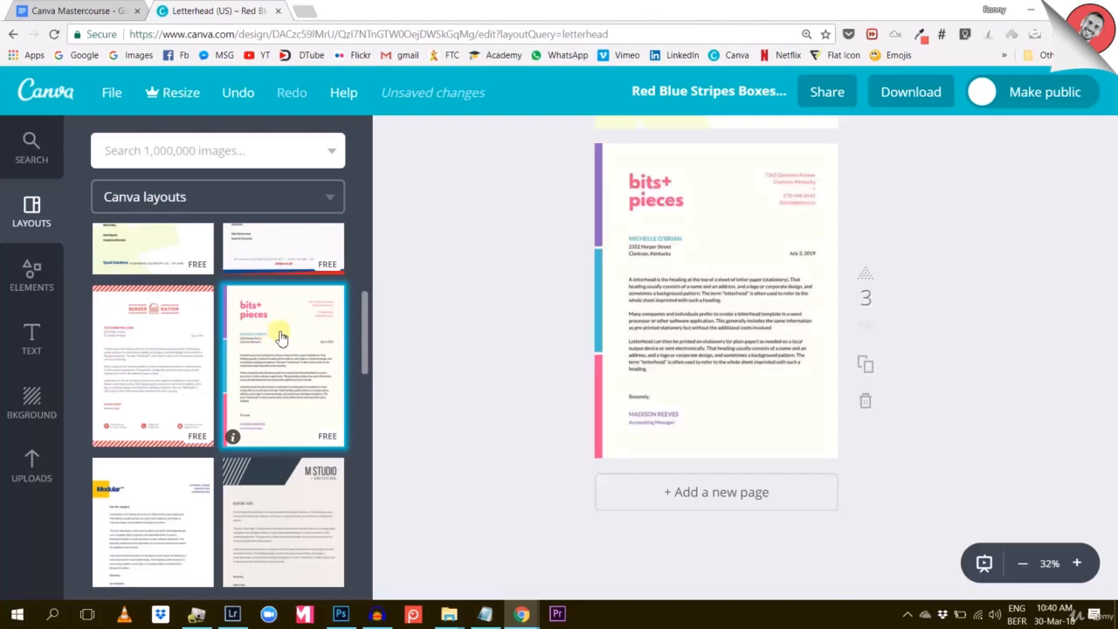
pyautogui.scroll(3, 522, 304)
pyautogui.scroll(5, 524, 306)
pyautogui.scroll(-7, 531, 300)
pyautogui.scroll(6, 534, 306)
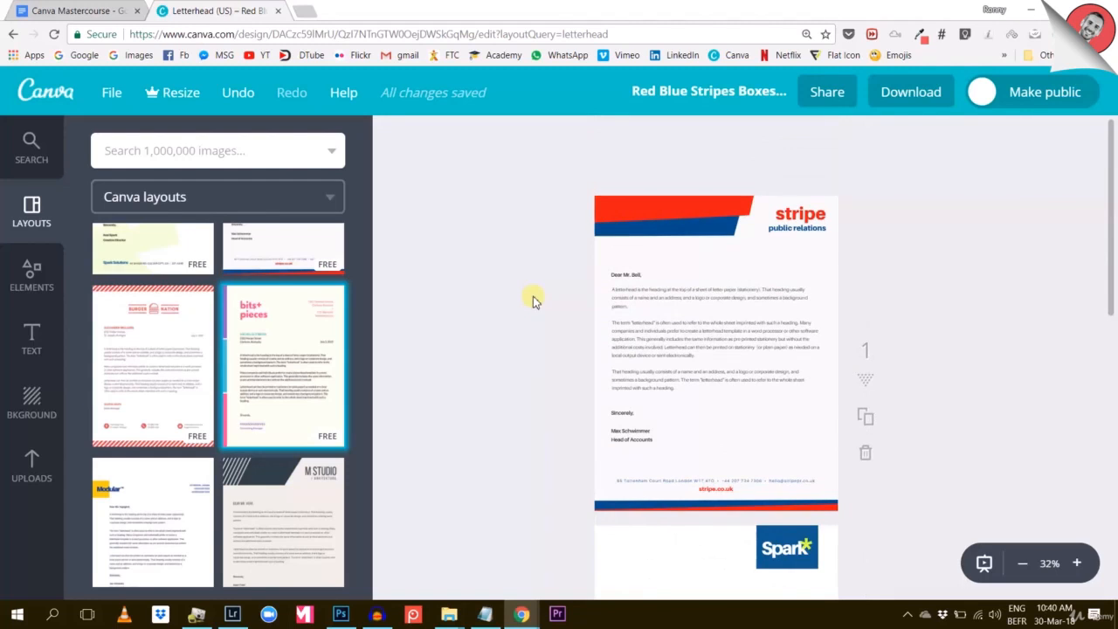
pyautogui.scroll(-3, 524, 349)
pyautogui.scroll(-4, 524, 354)
pyautogui.scroll(4, 522, 351)
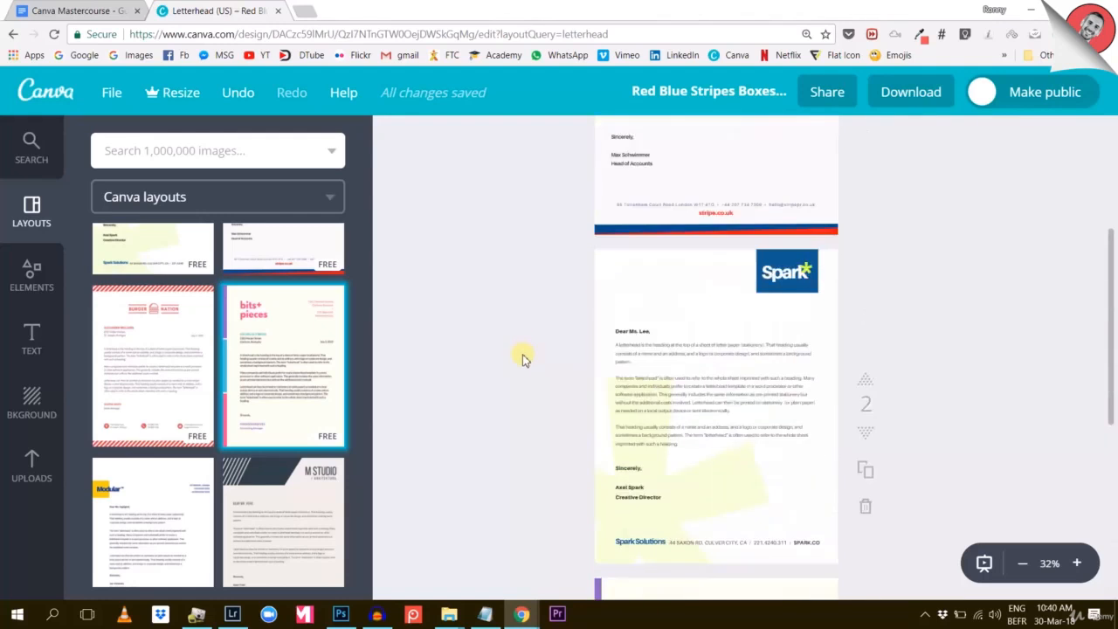
pyautogui.scroll(1, 522, 358)
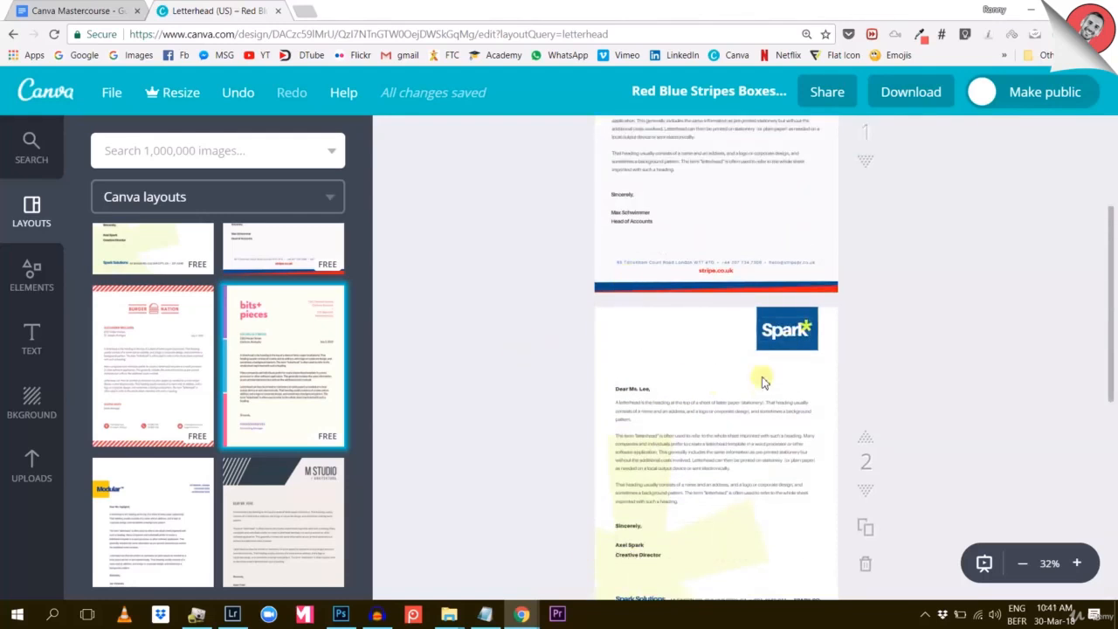
pyautogui.scroll(-5, 763, 390)
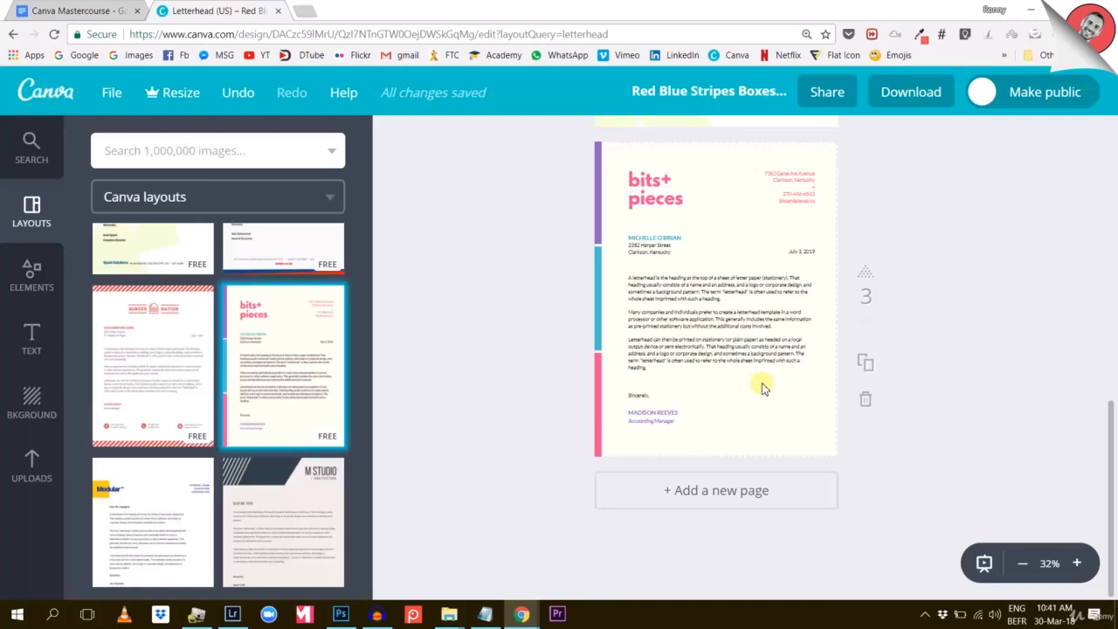
# View the FTC Brand Style Guide's Main Colours page in Acrobat Reader
pyautogui.click(521, 614)
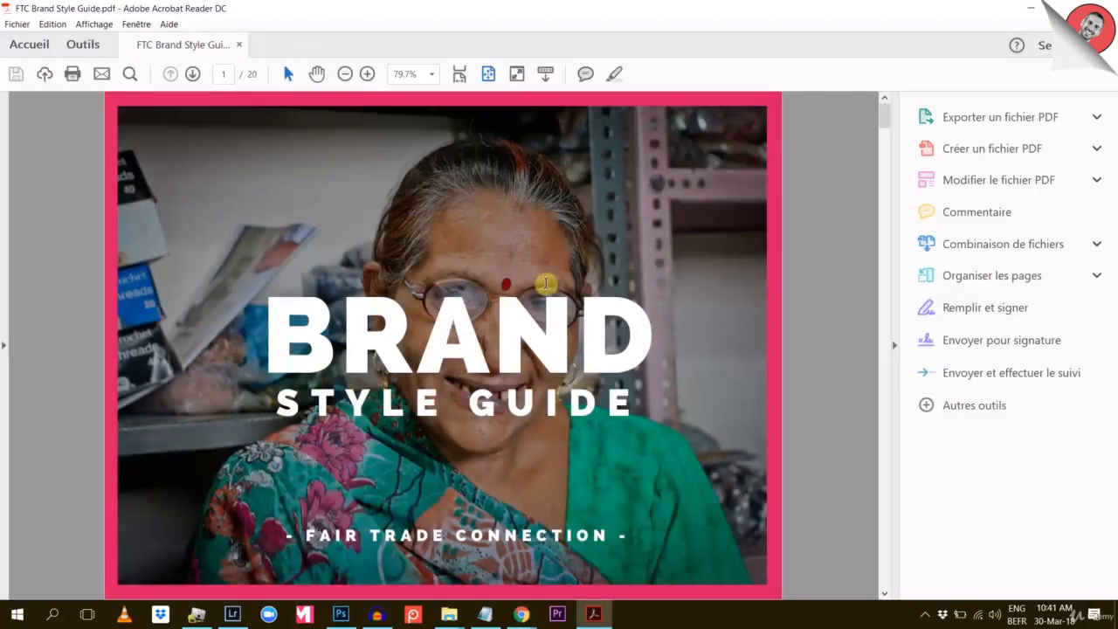
pyautogui.click(894, 346)
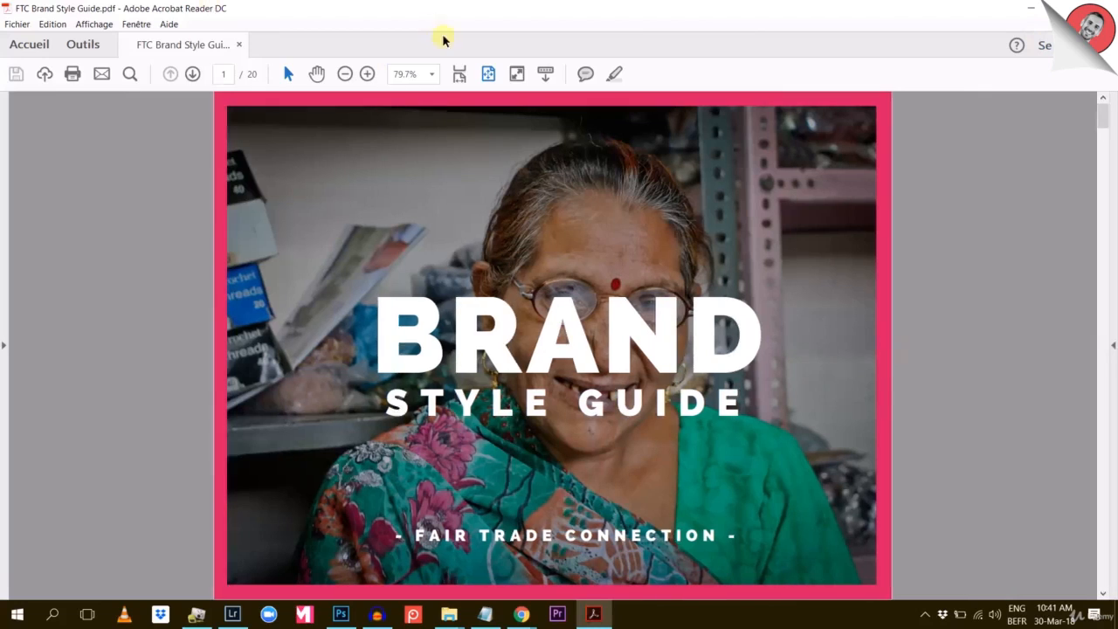
pyautogui.click(344, 75)
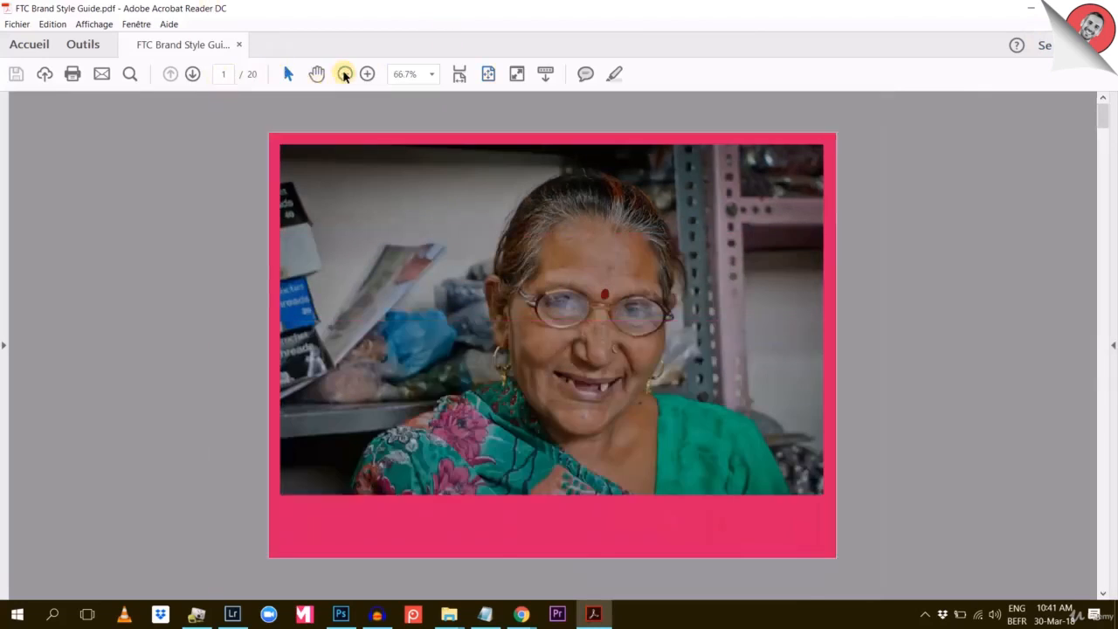
pyautogui.scroll(-4, 801, 208)
pyautogui.scroll(-4, 802, 215)
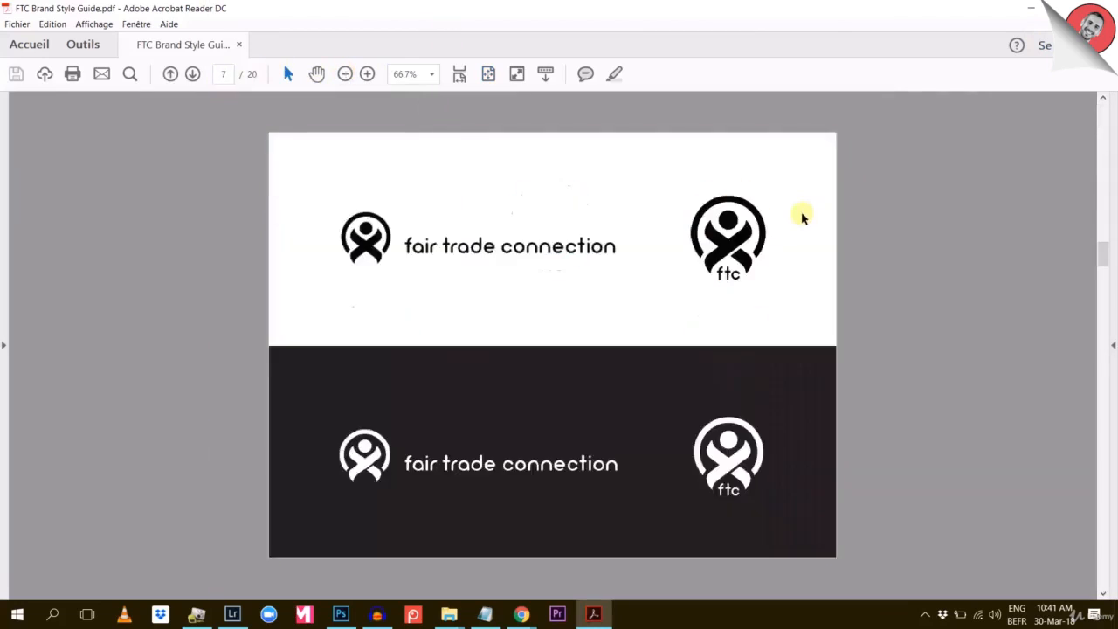
pyautogui.scroll(-2, 802, 216)
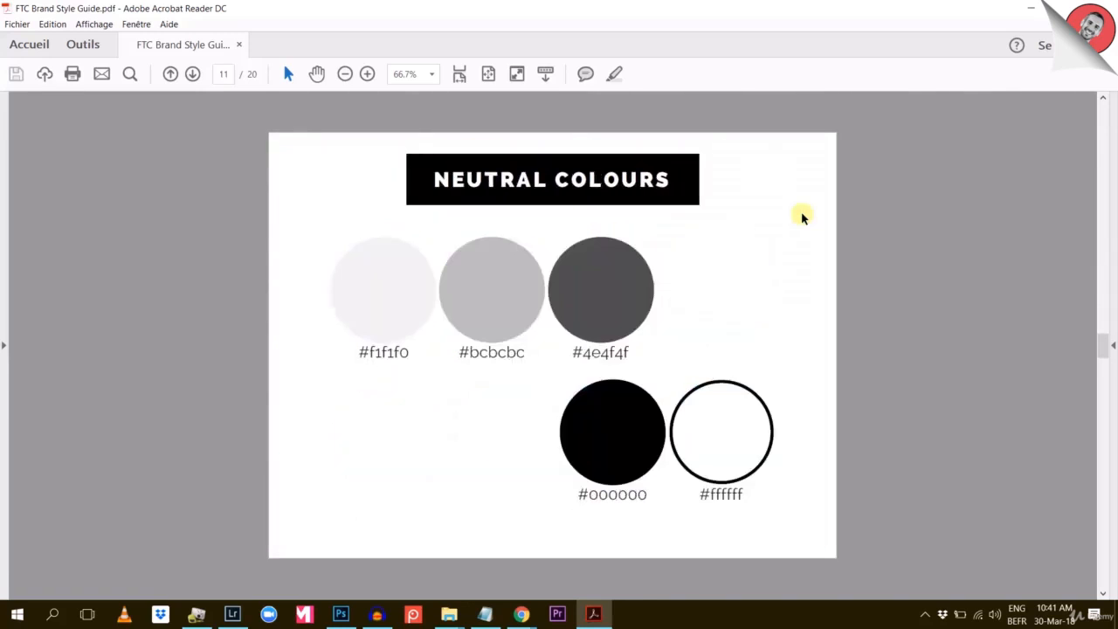
pyautogui.scroll(1, 802, 218)
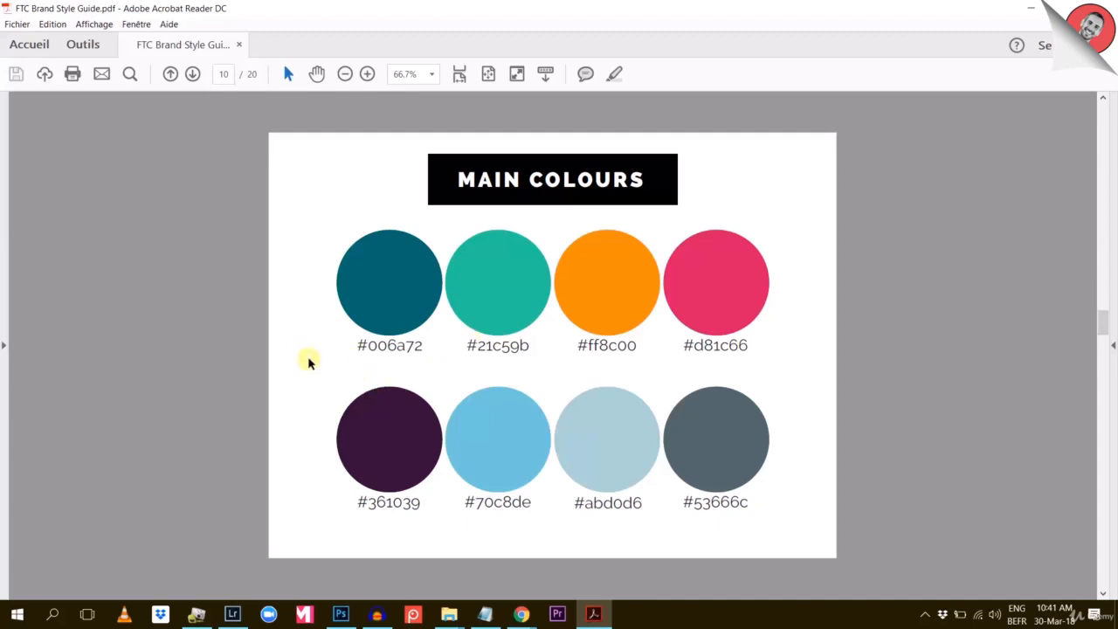
# Switch back to the Canva letterhead design in Chrome
pyautogui.moveTo(523, 613); pyautogui.dragTo(563, 613)
pyautogui.moveTo(563, 613)
pyautogui.click(575, 594)
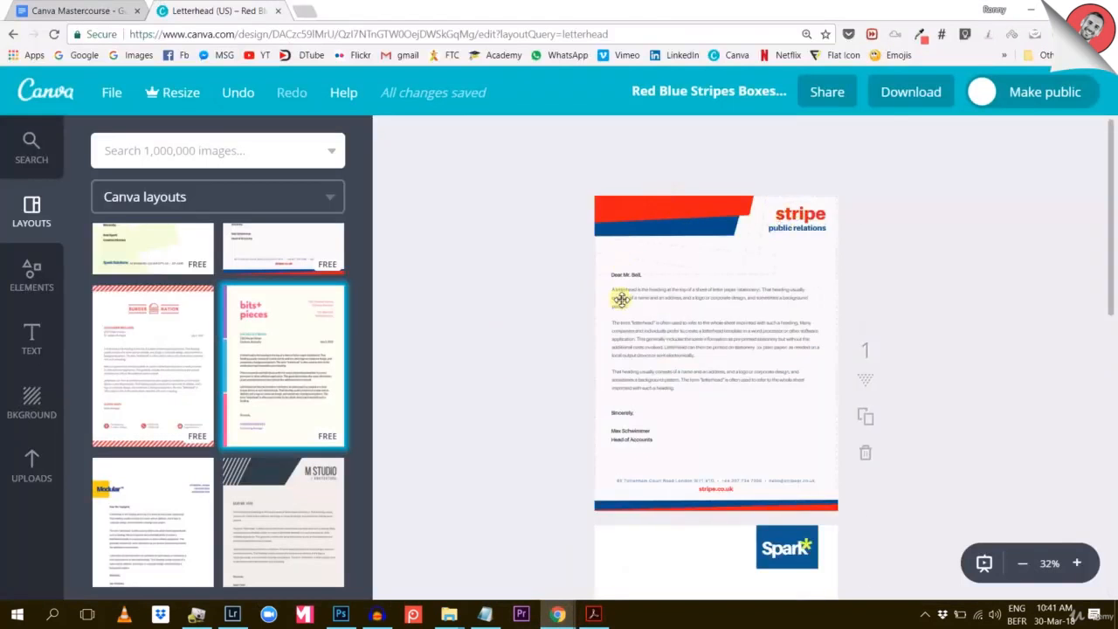
# Ungroup the red-and-blue header stripe group, then select the red stripe by itself
pyautogui.click(631, 212)
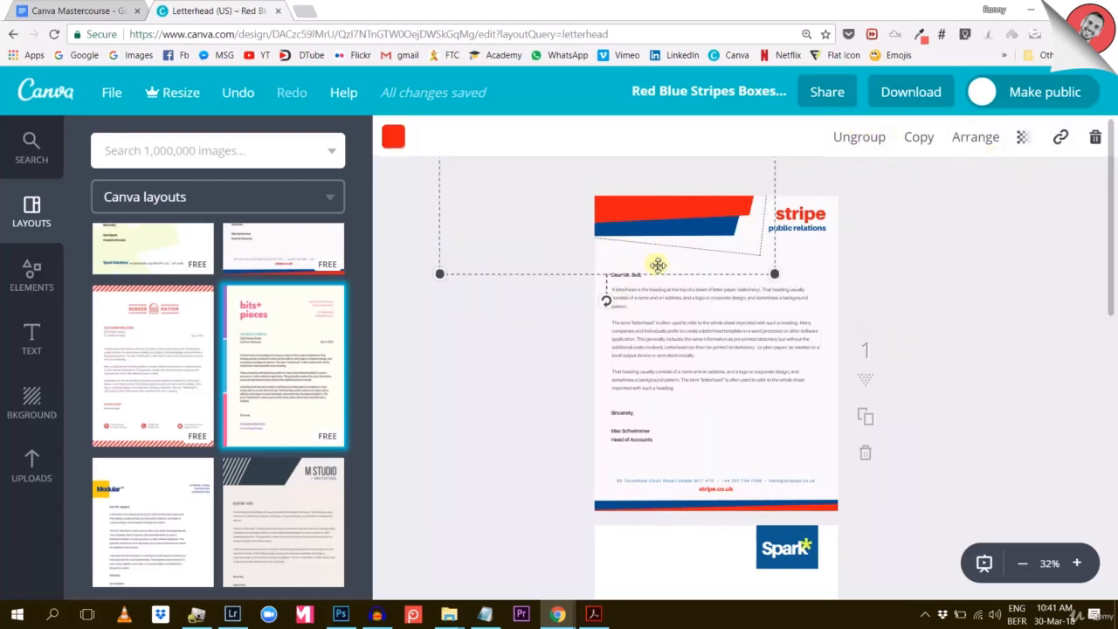
pyautogui.click(909, 238)
pyautogui.click(703, 219)
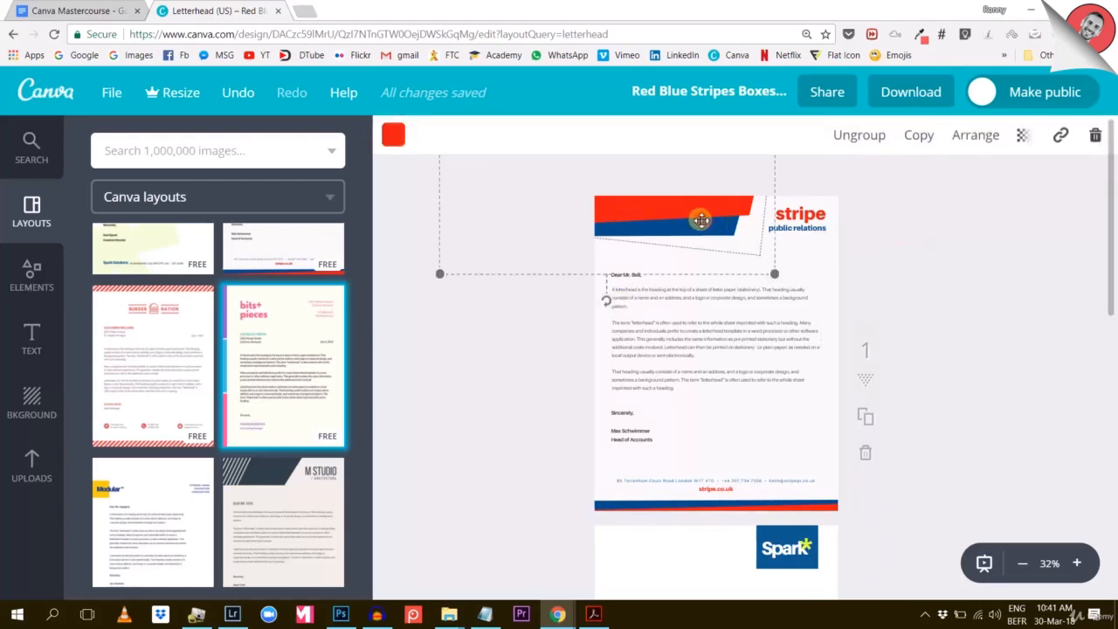
pyautogui.click(932, 240)
pyautogui.click(679, 202)
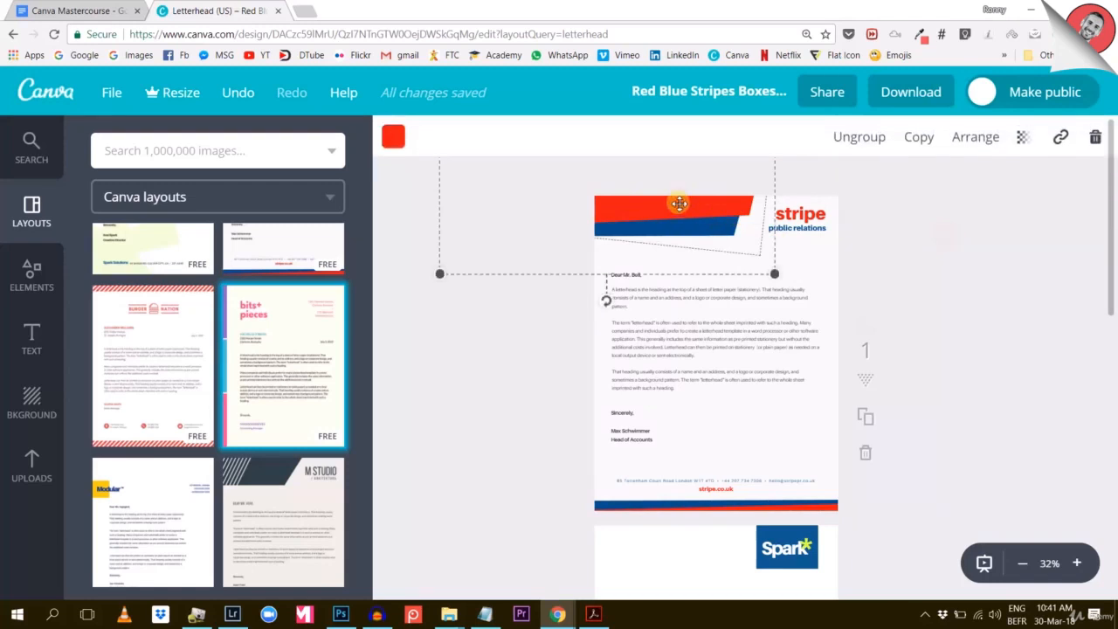
pyautogui.click(572, 346)
pyautogui.click(626, 207)
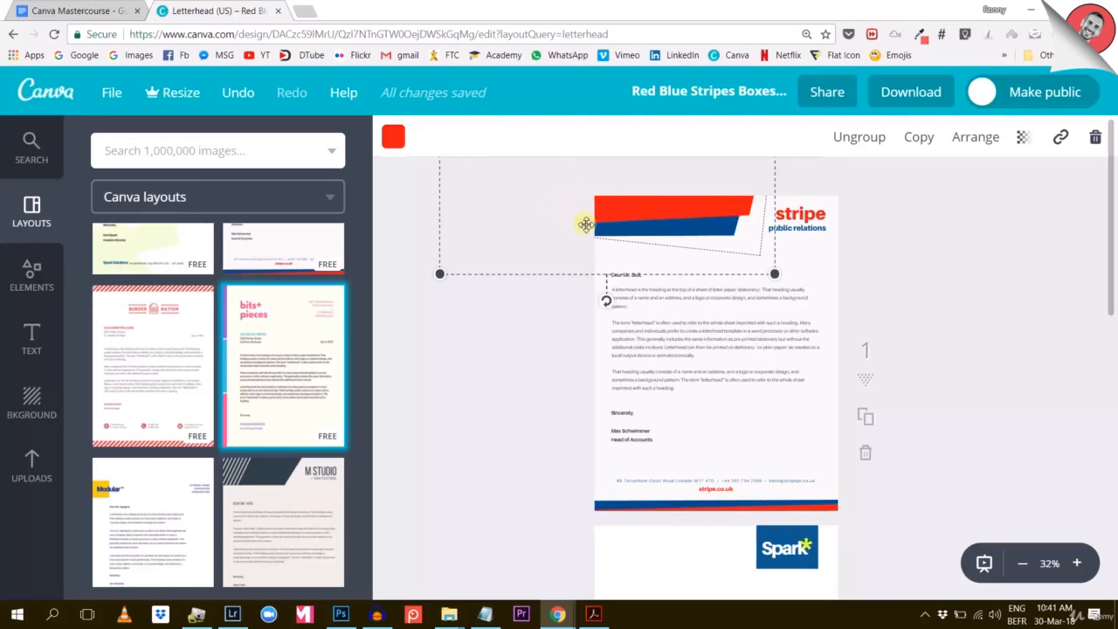
pyautogui.click(844, 139)
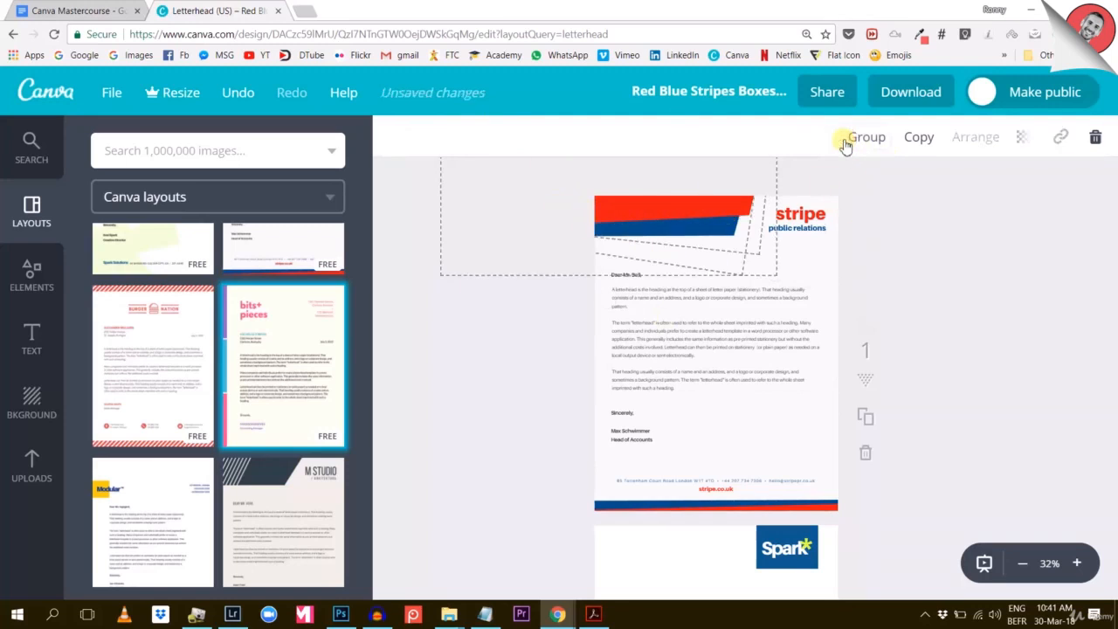
pyautogui.click(927, 208)
pyautogui.click(713, 205)
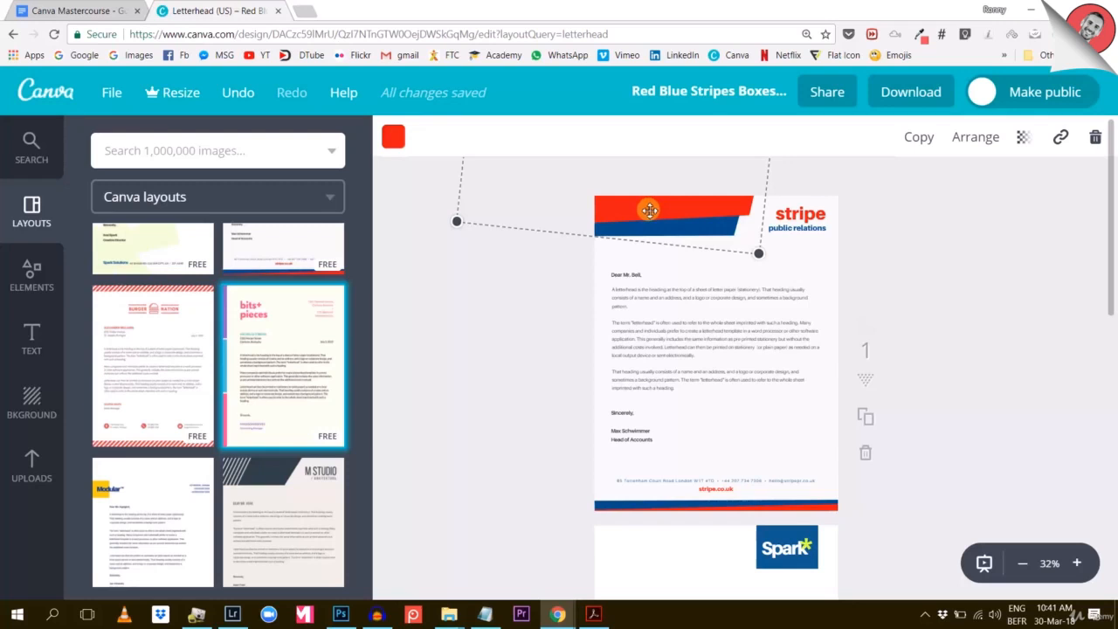
# Undo the accidental move of the red stripe into the letter body
pyautogui.moveTo(648, 211); pyautogui.dragTo(683, 414)
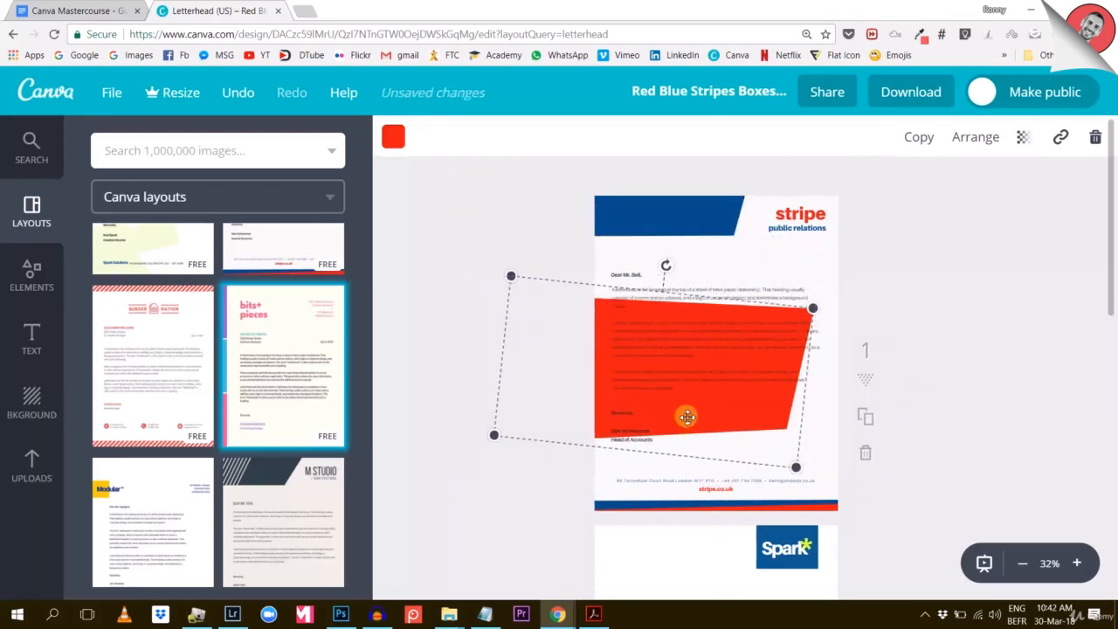
pyautogui.hotkey('ctrl', 'z')
pyautogui.click(239, 93)
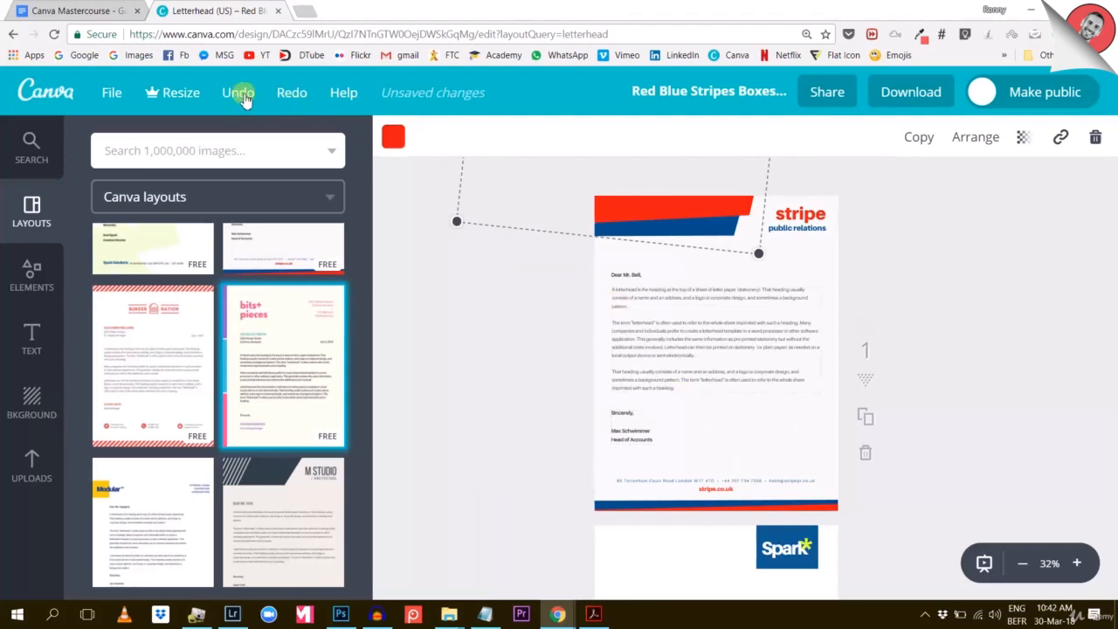
pyautogui.click(478, 359)
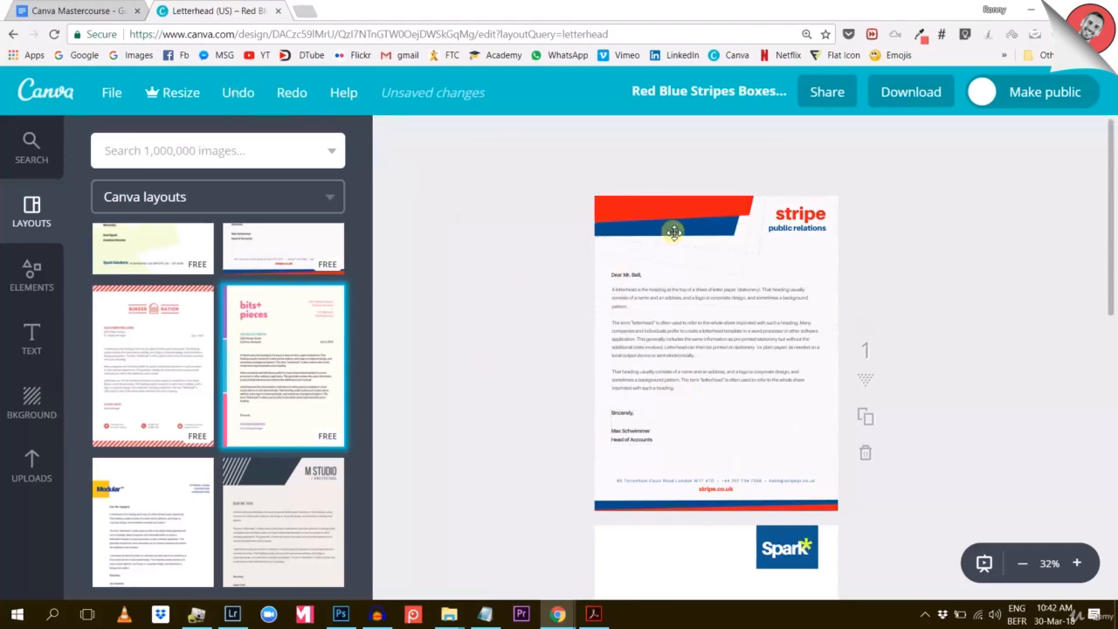
# Send the red stripe, then the blue stripe, backward with Arrange > Back
pyautogui.click(741, 244)
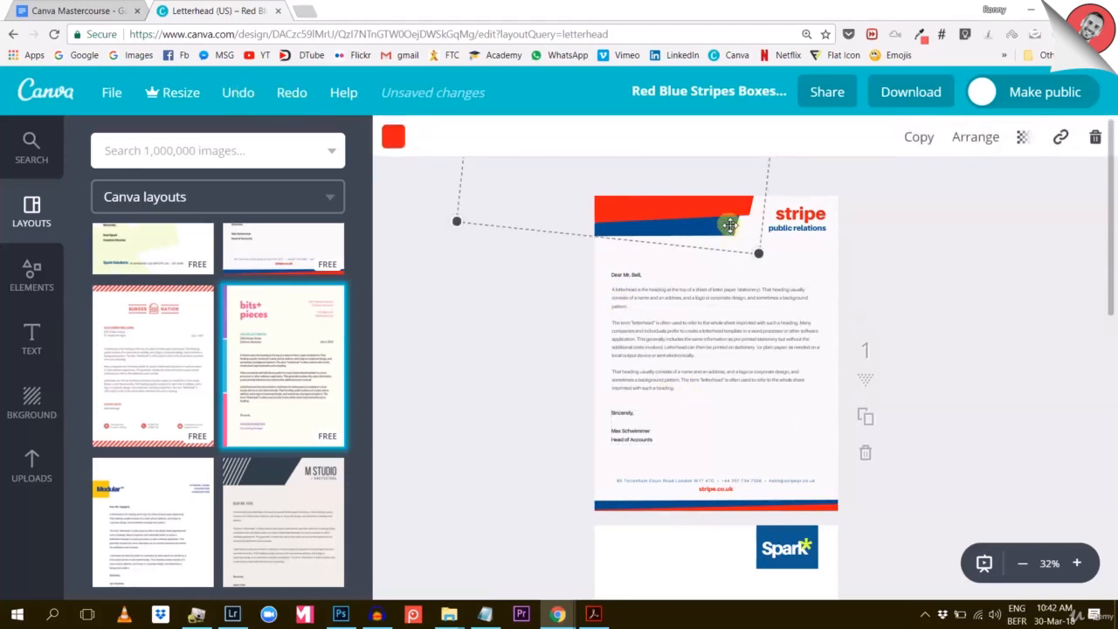
pyautogui.click(513, 339)
pyautogui.click(703, 223)
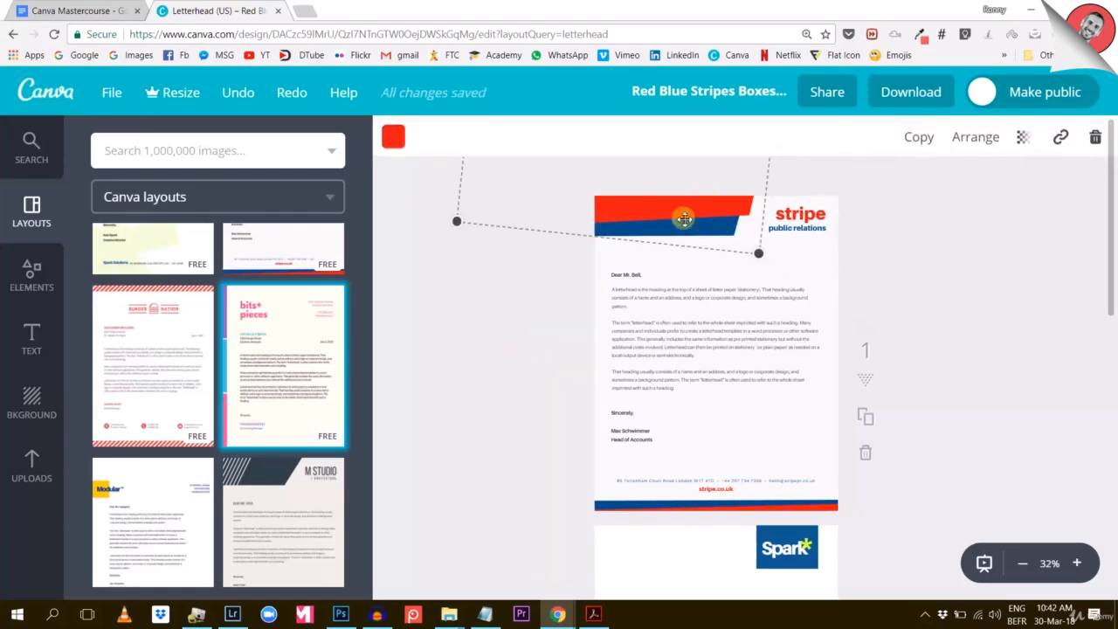
pyautogui.click(980, 140)
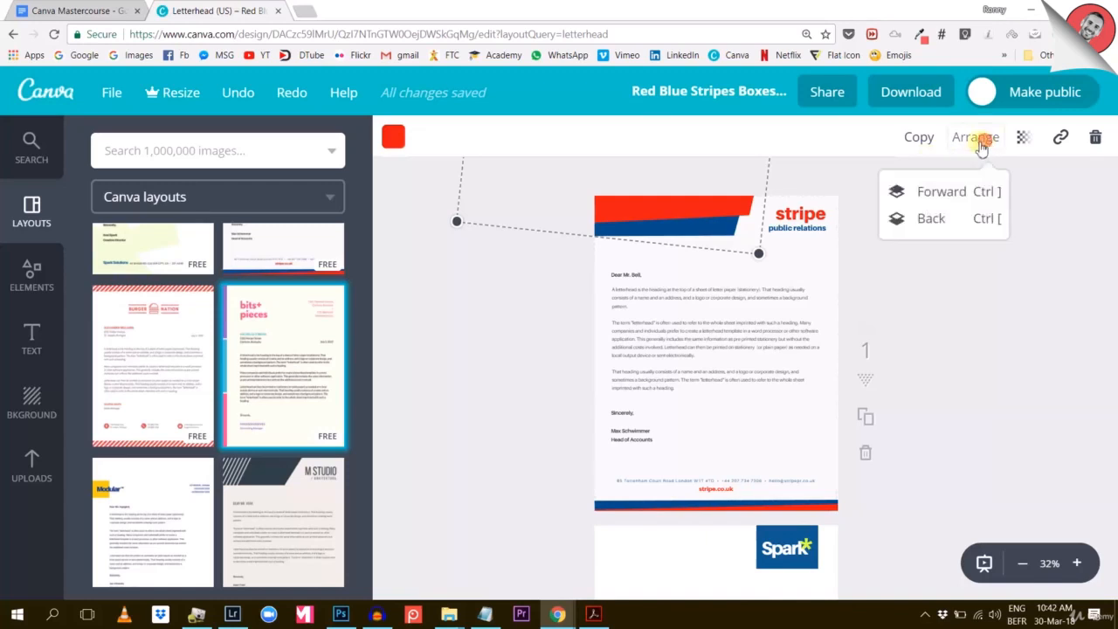
pyautogui.click(934, 218)
pyautogui.click(689, 208)
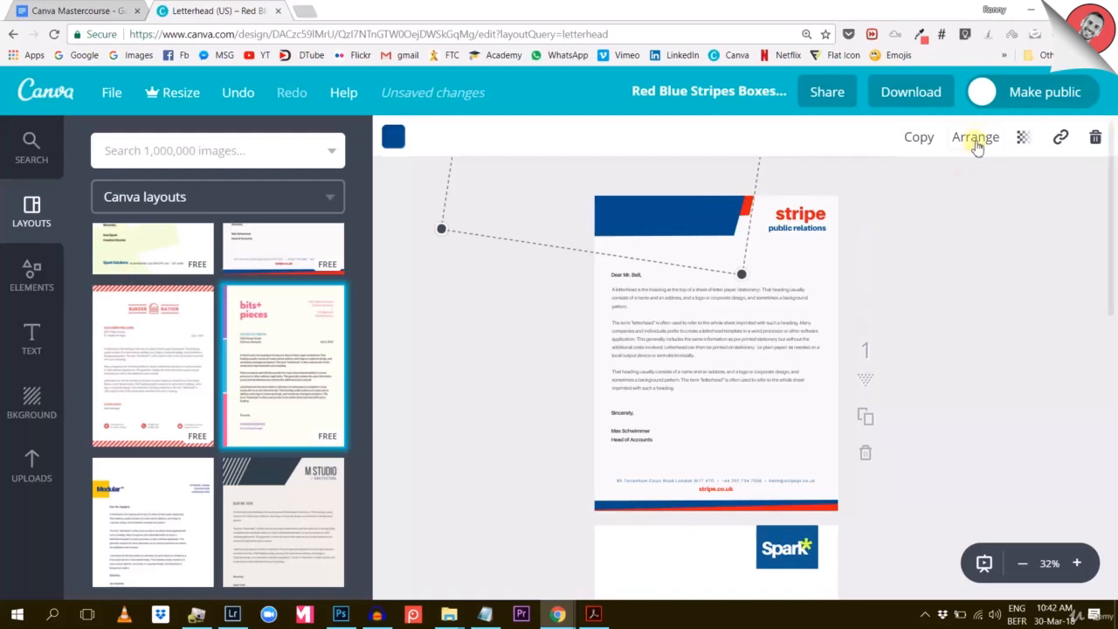
pyautogui.click(972, 140)
pyautogui.click(941, 222)
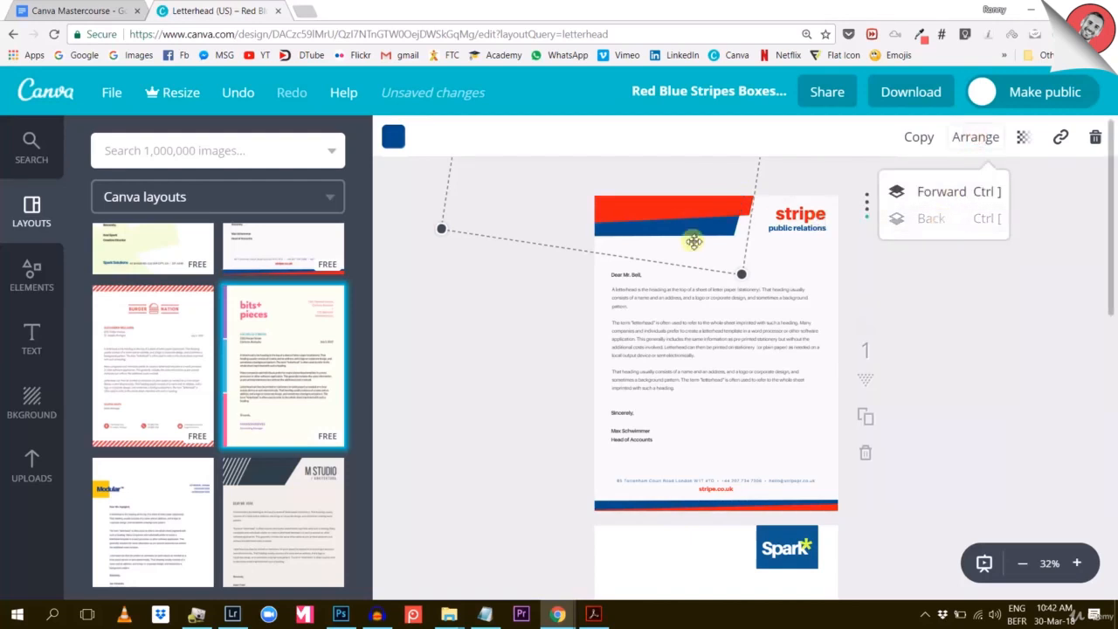
pyautogui.click(499, 361)
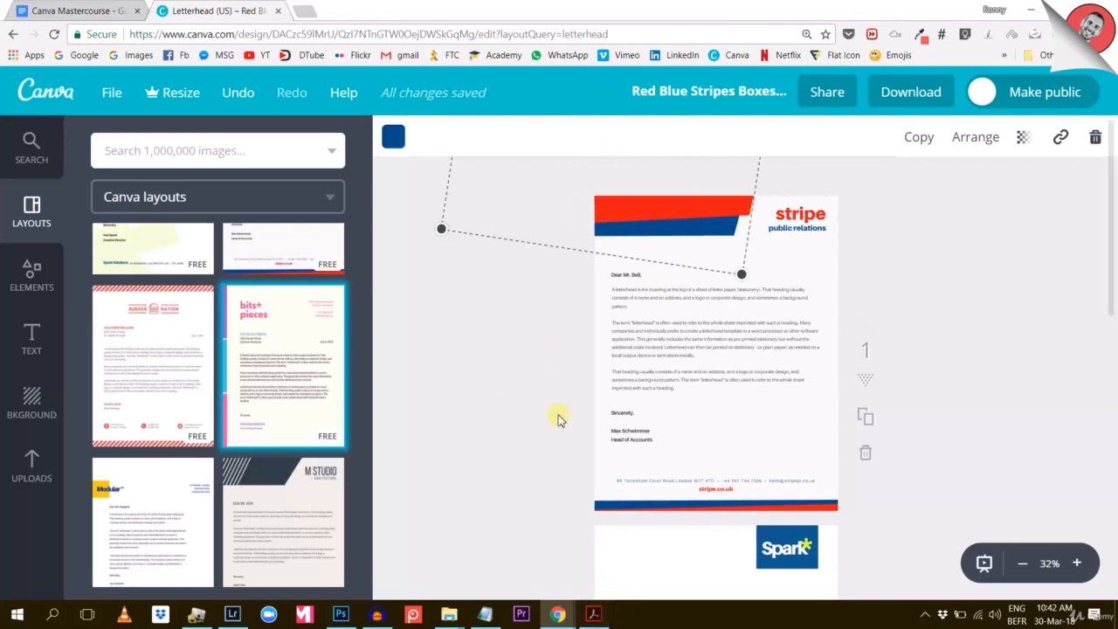
# Return to the brand guide's Main Colours page in Acrobat
pyautogui.scroll(-3, 527, 433)
pyautogui.scroll(3, 527, 443)
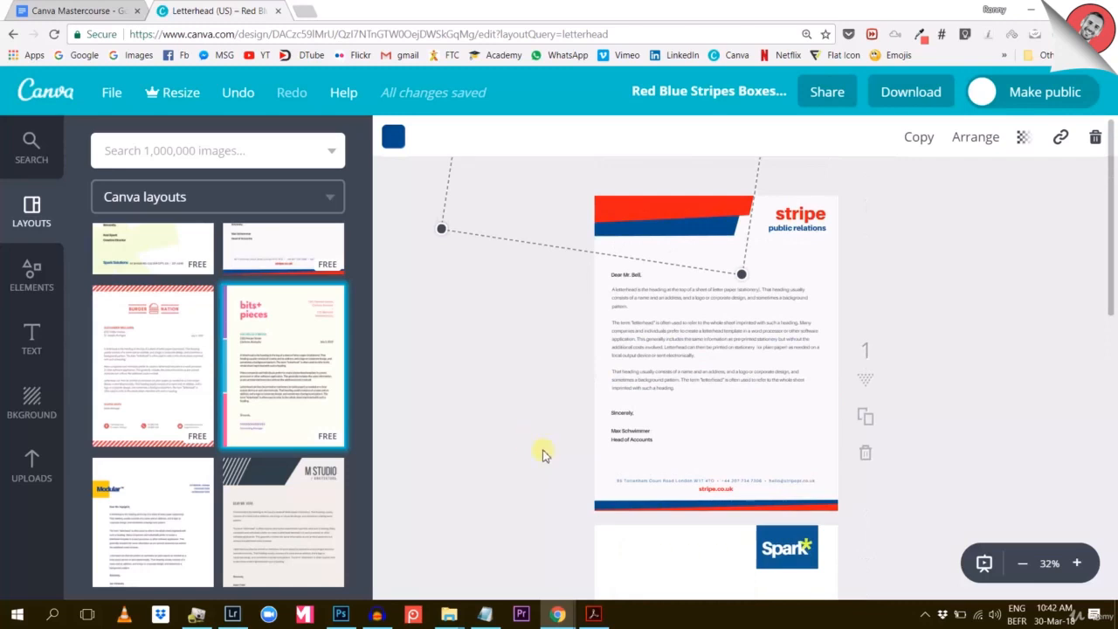
pyautogui.click(594, 615)
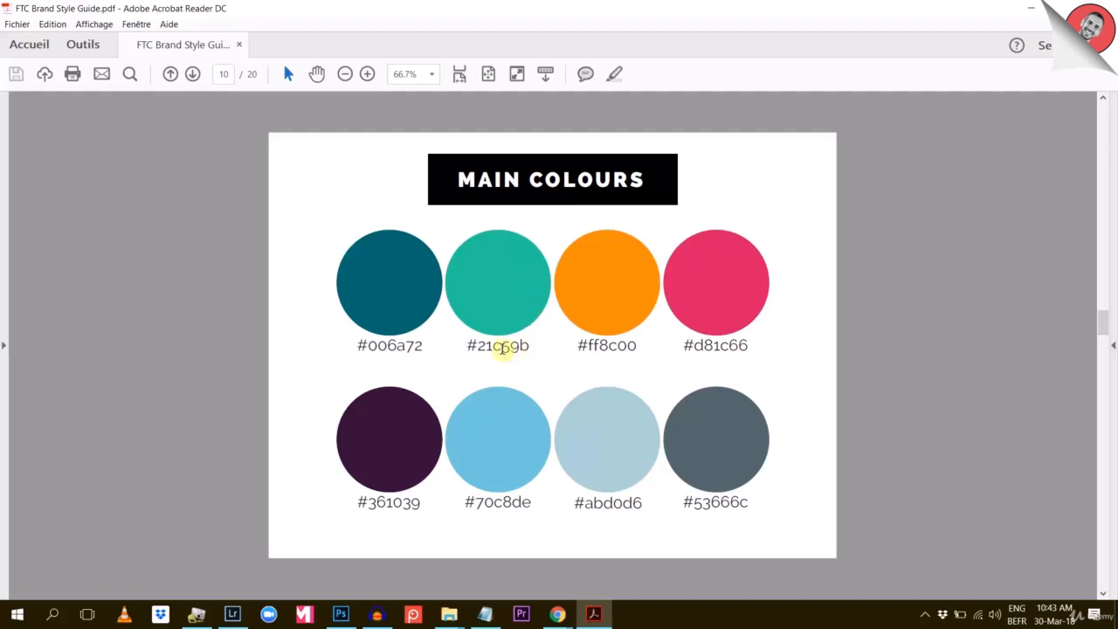
# Copy the orange hex code ff8c00 from the brand guide
pyautogui.doubleClick(609, 348)
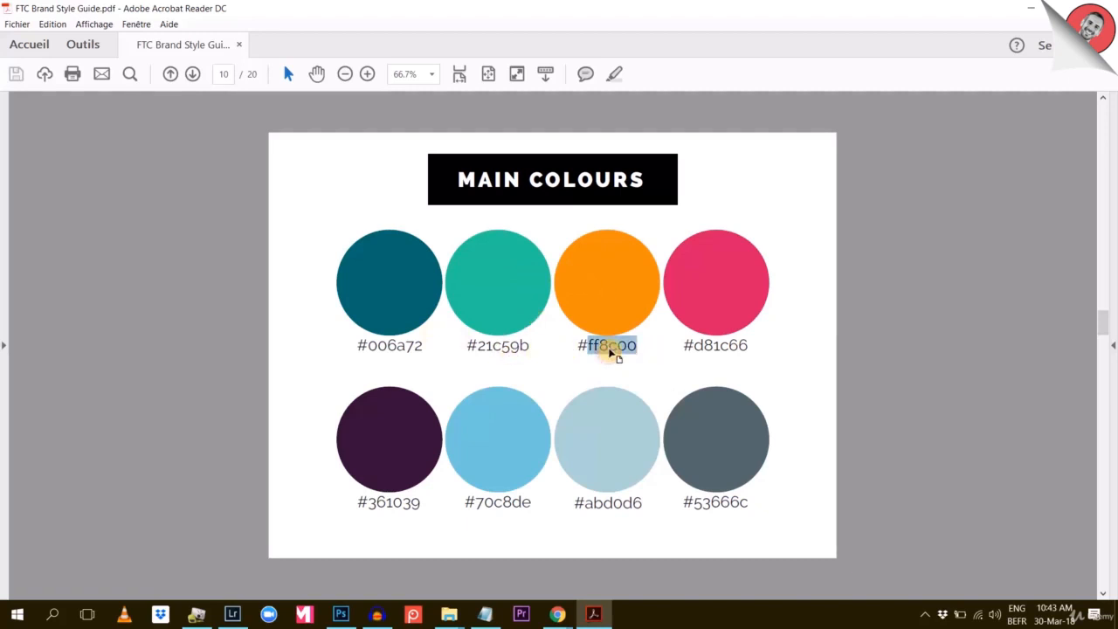
pyautogui.rightClick(612, 351)
pyautogui.click(628, 364)
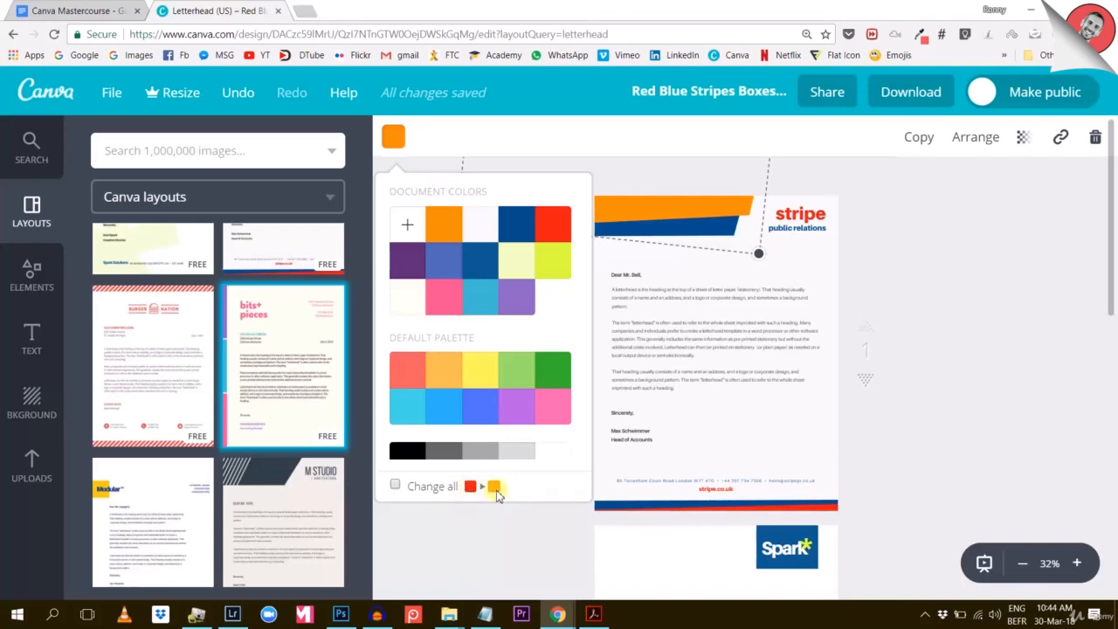
# Recolour all red elements orange and send the orange stripe behind the blue one
pyautogui.click(395, 485)
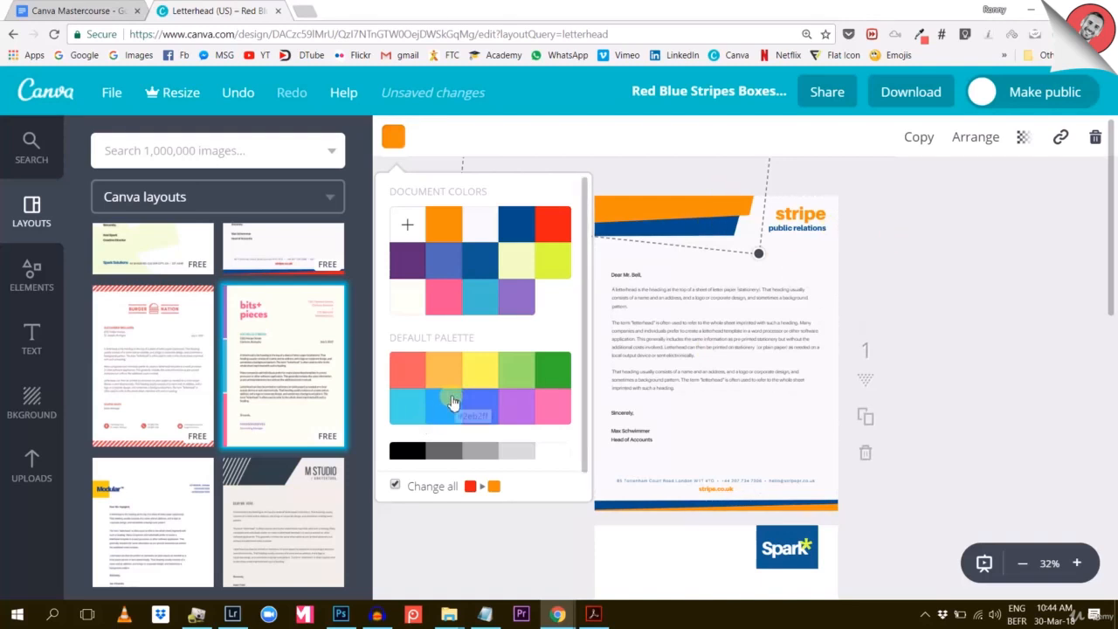
pyautogui.click(985, 290)
pyautogui.click(1025, 235)
pyautogui.click(736, 206)
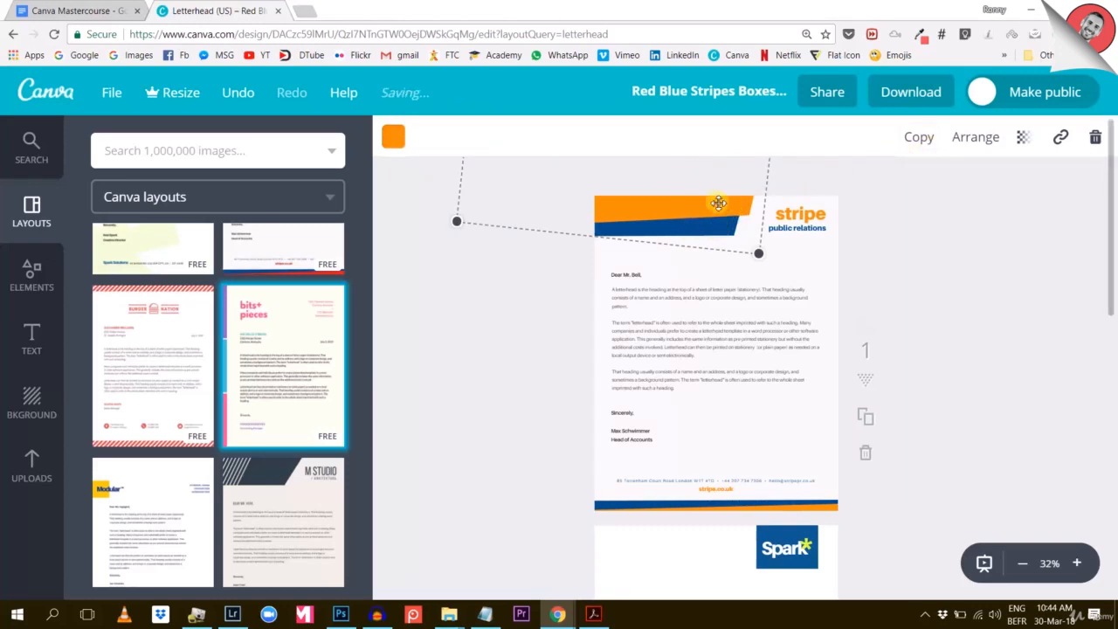
pyautogui.click(1070, 251)
pyautogui.click(680, 206)
pyautogui.click(976, 137)
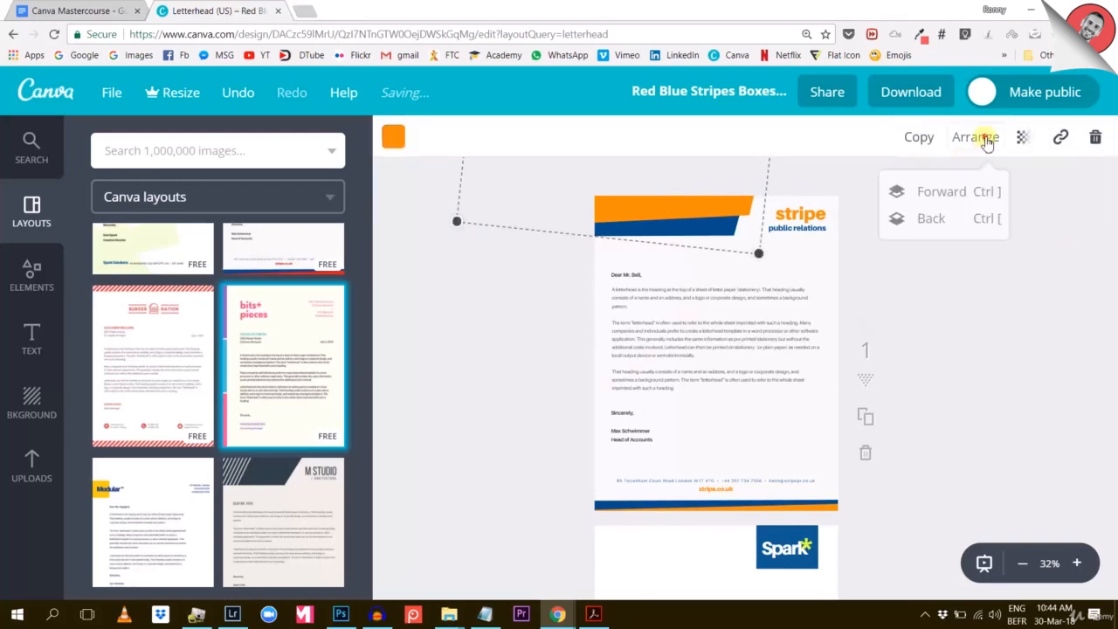
pyautogui.click(929, 219)
# Select the blue header stripe and switch to the brand style guide
pyautogui.click(514, 291)
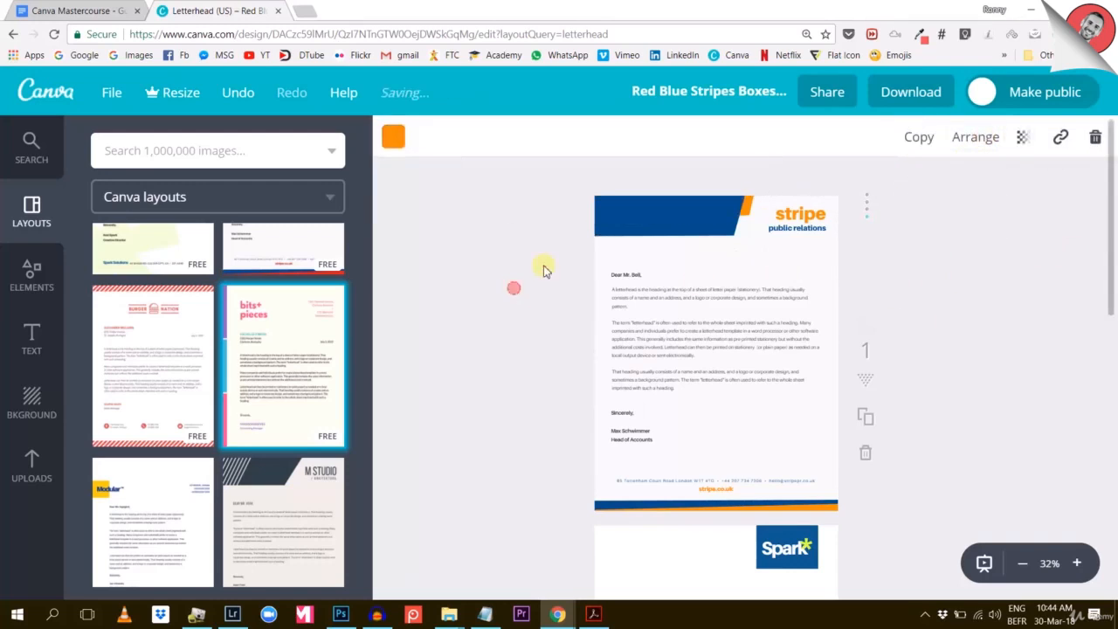
pyautogui.click(668, 222)
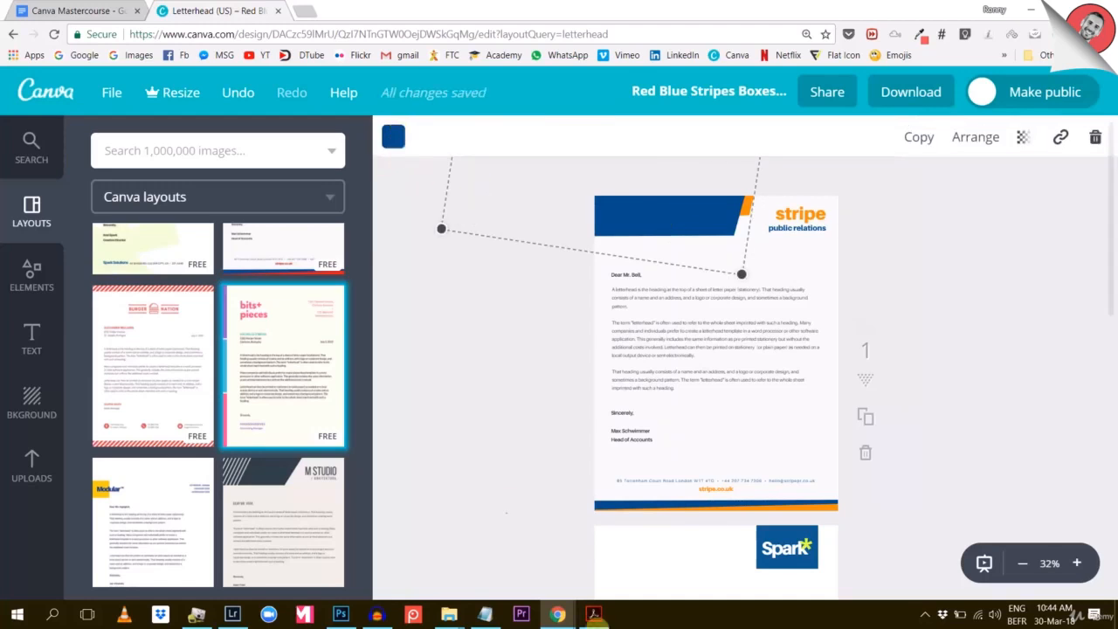
pyautogui.click(592, 614)
# Copy the teal hex code 21c59b from the brand guide
pyautogui.doubleClick(500, 346)
pyautogui.rightClick(499, 347)
pyautogui.click(531, 367)
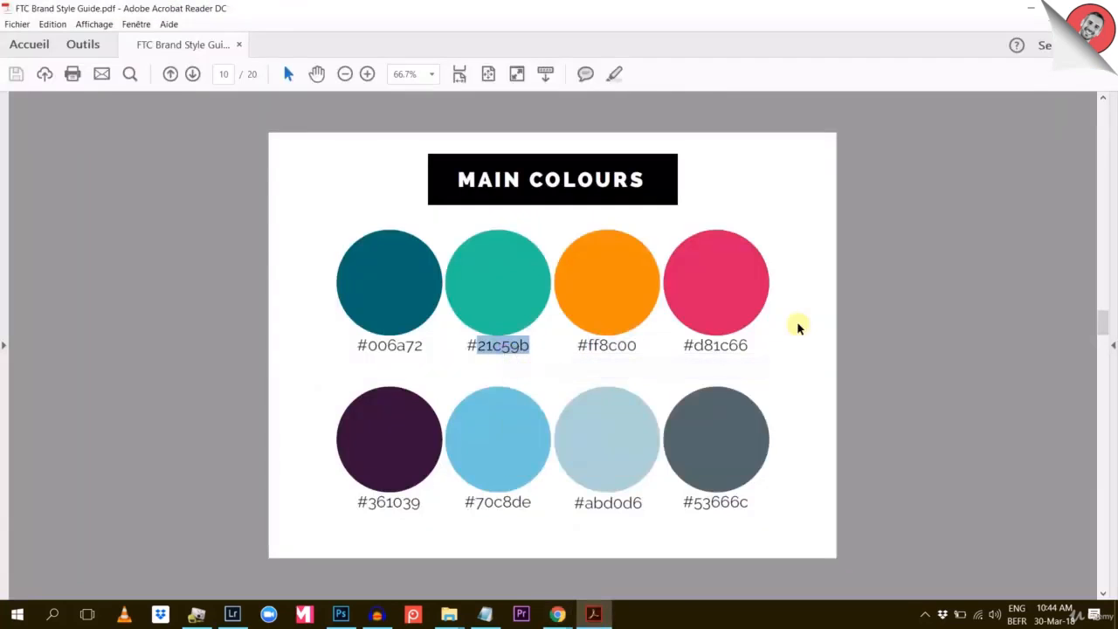
# Change the blue stripe and every blue element to teal #21c59b
pyautogui.click(1035, 10)
pyautogui.click(393, 135)
pyautogui.click(406, 224)
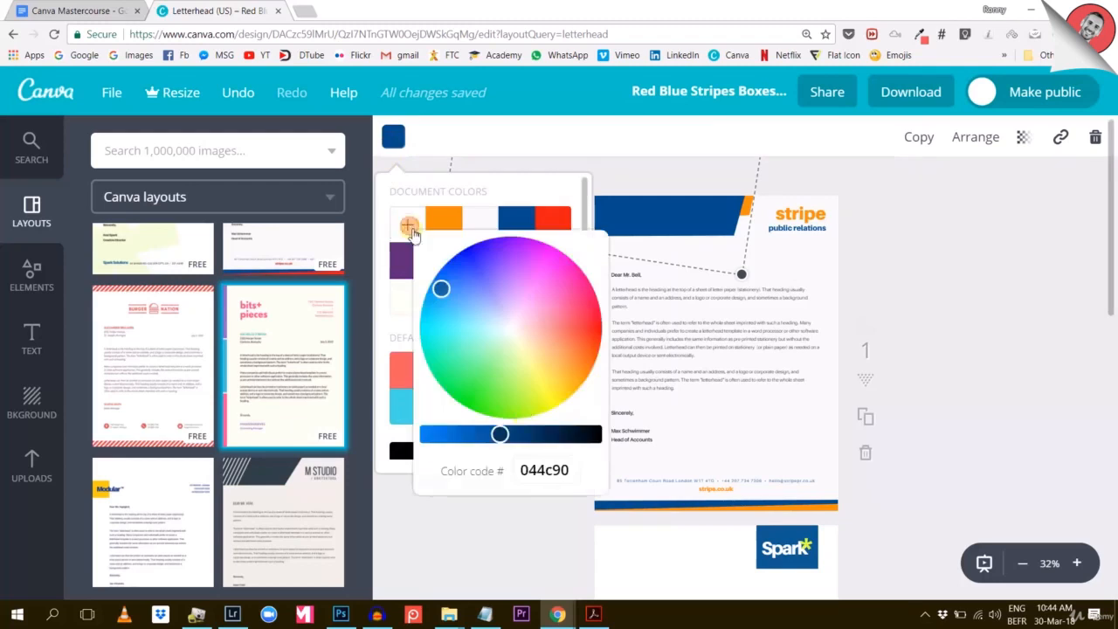
pyautogui.doubleClick(555, 468)
pyautogui.hotkey('ctrl', 'v')
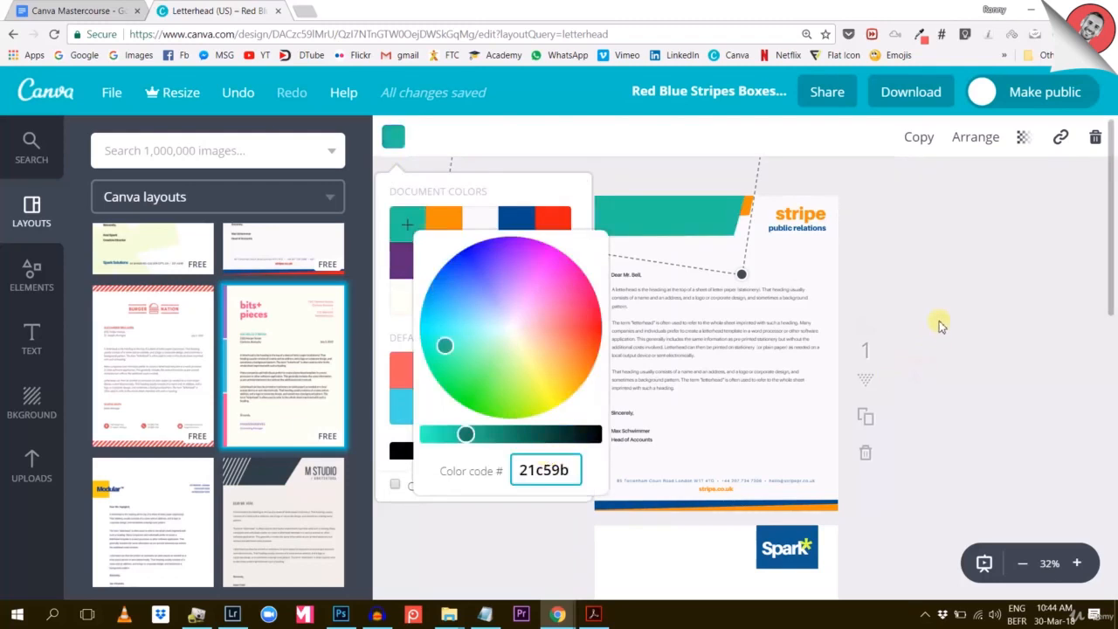
pyautogui.click(445, 470)
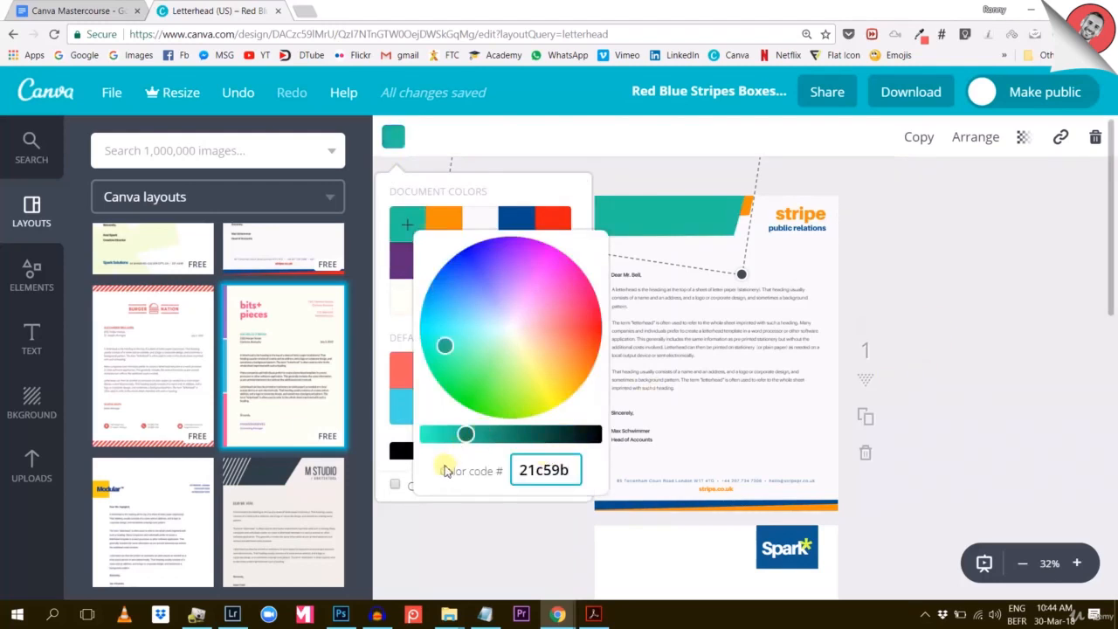
pyautogui.click(756, 434)
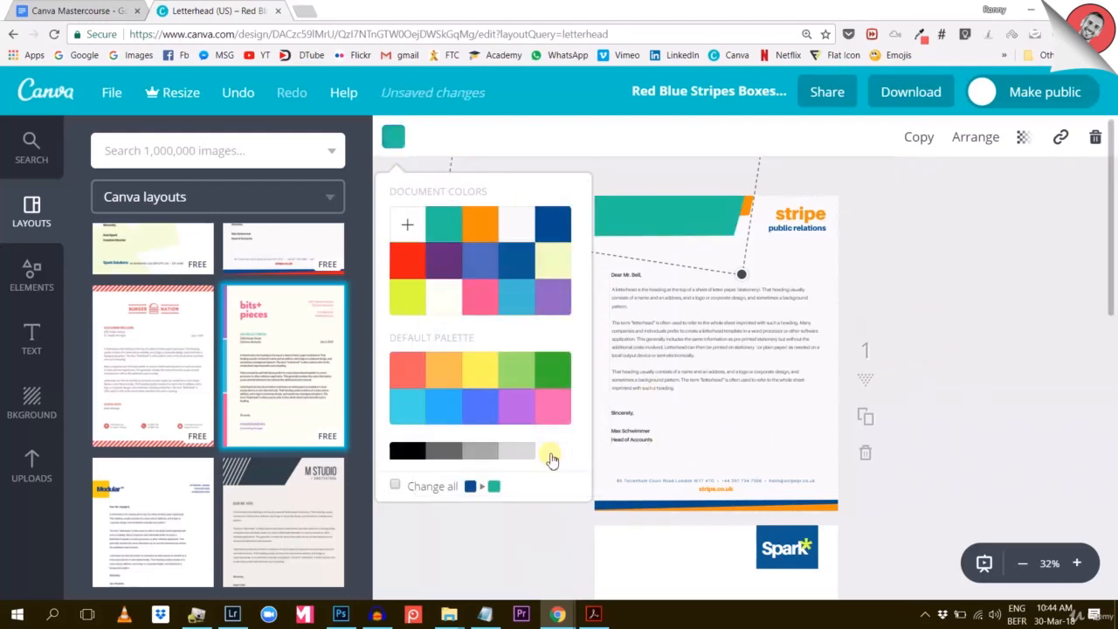
pyautogui.click(395, 485)
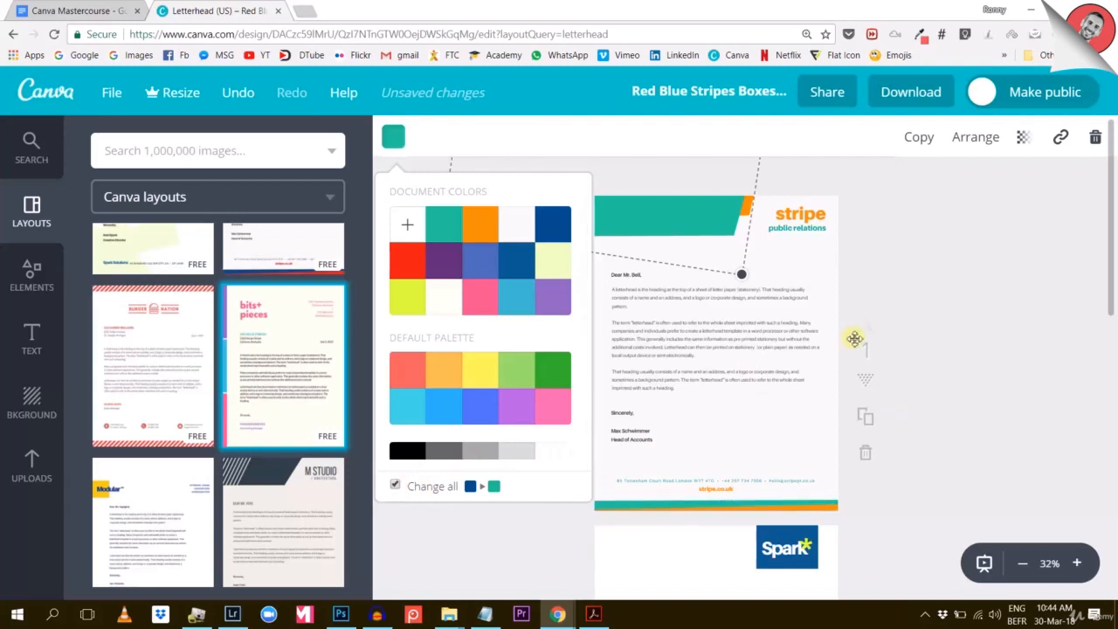
pyautogui.click(979, 245)
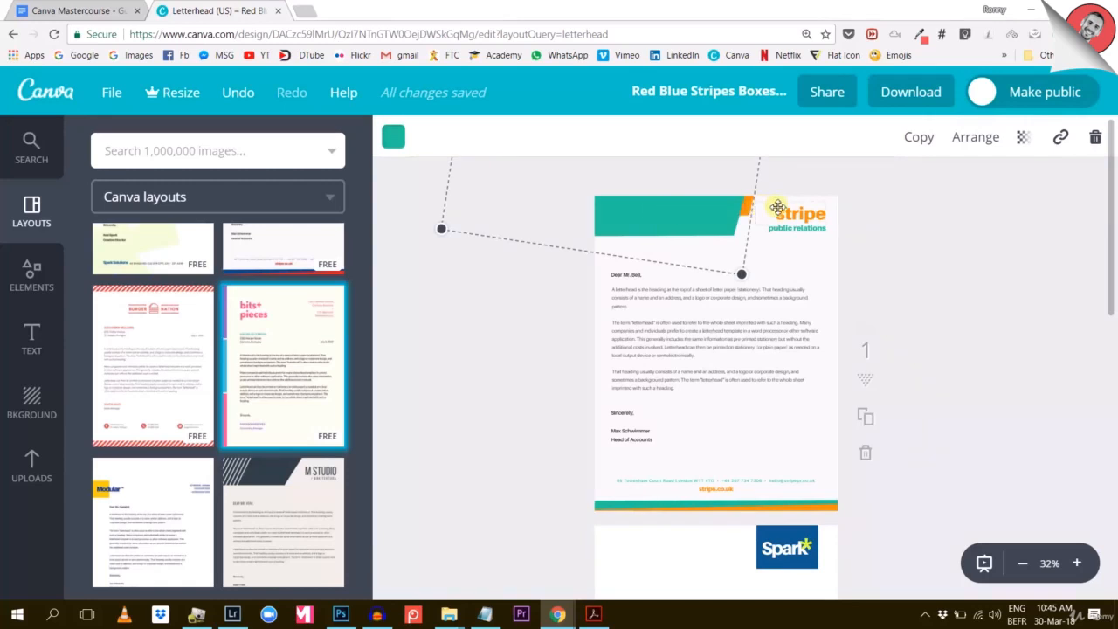
# Send the teal stripe behind the orange one and clear the selection
pyautogui.click(975, 139)
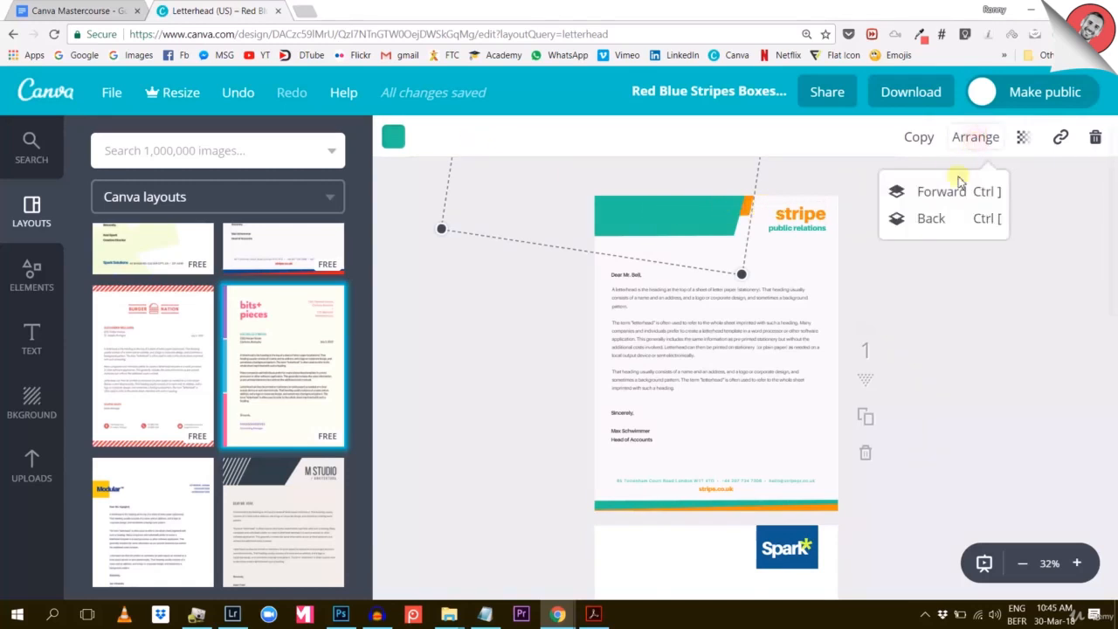
pyautogui.click(931, 218)
pyautogui.click(964, 289)
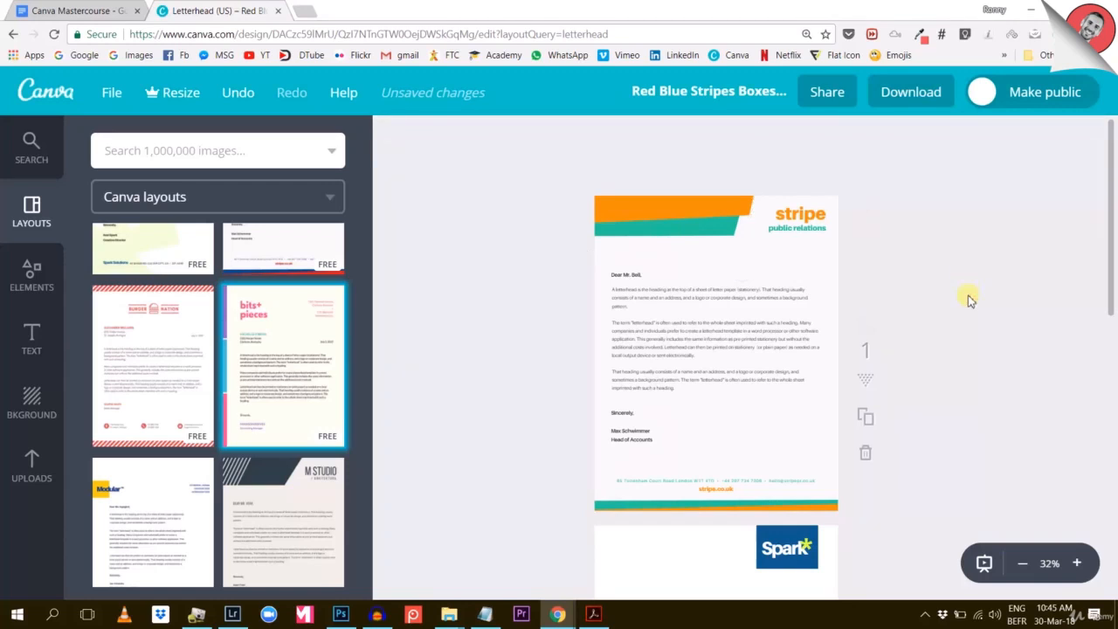
# Zoom the letterhead to 50% and browse the uploaded FTC logos
pyautogui.click(1077, 564)
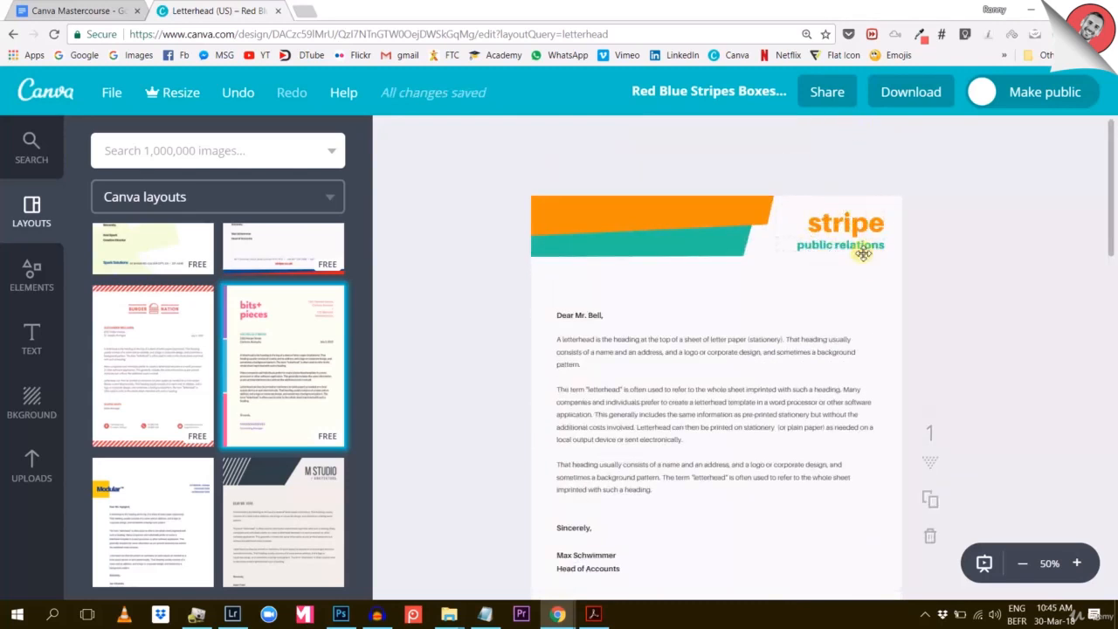
pyautogui.click(31, 469)
pyautogui.scroll(-10, 228, 238)
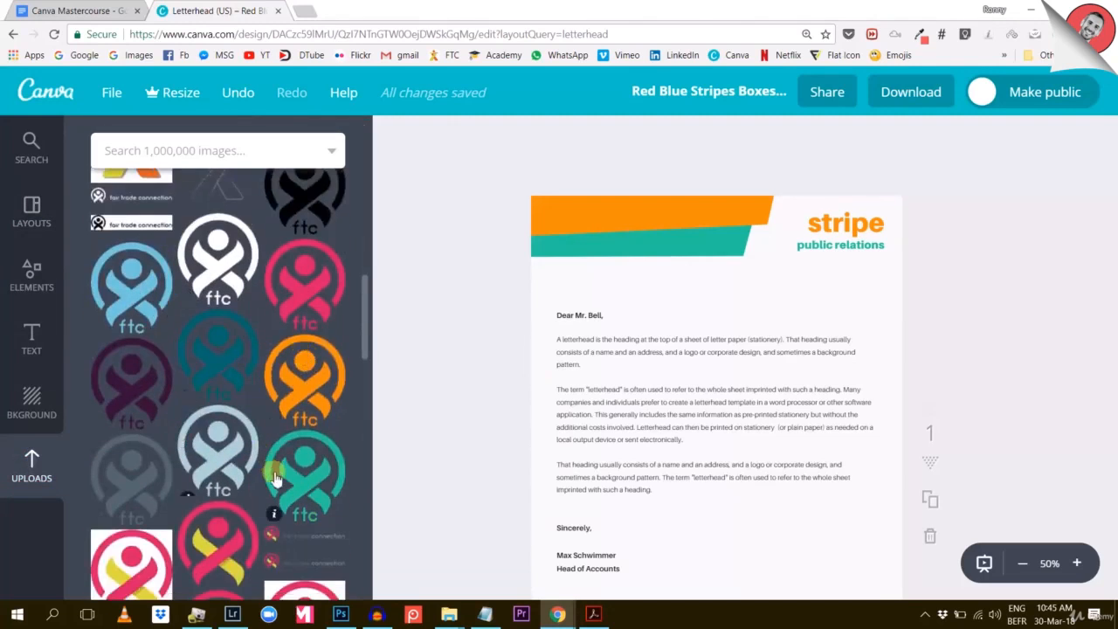
pyautogui.scroll(-3, 244, 450)
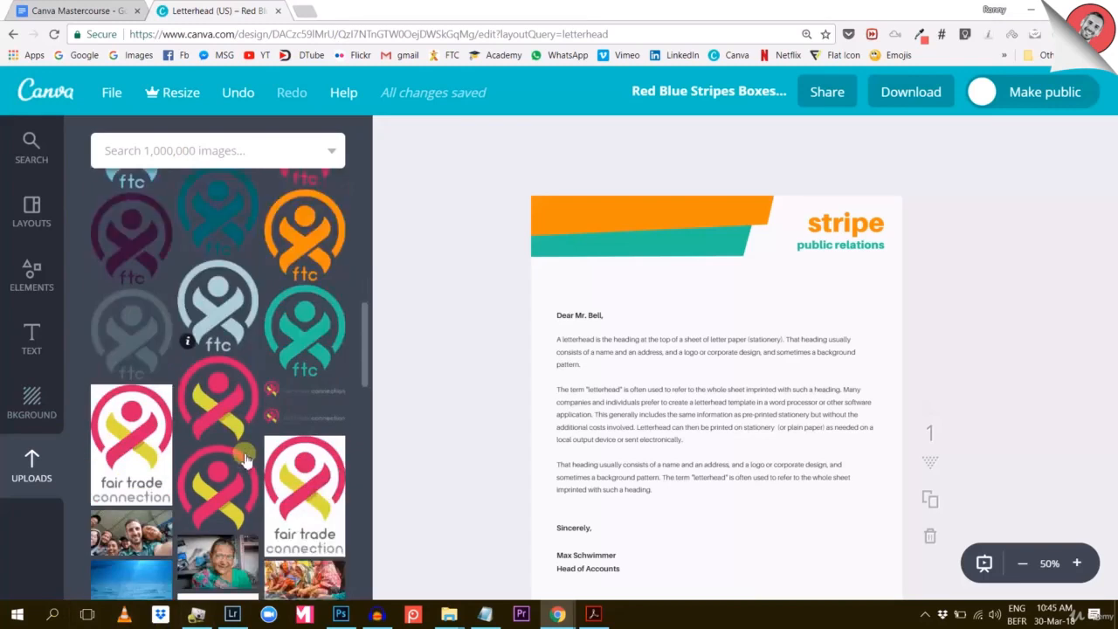
pyautogui.scroll(2, 231, 467)
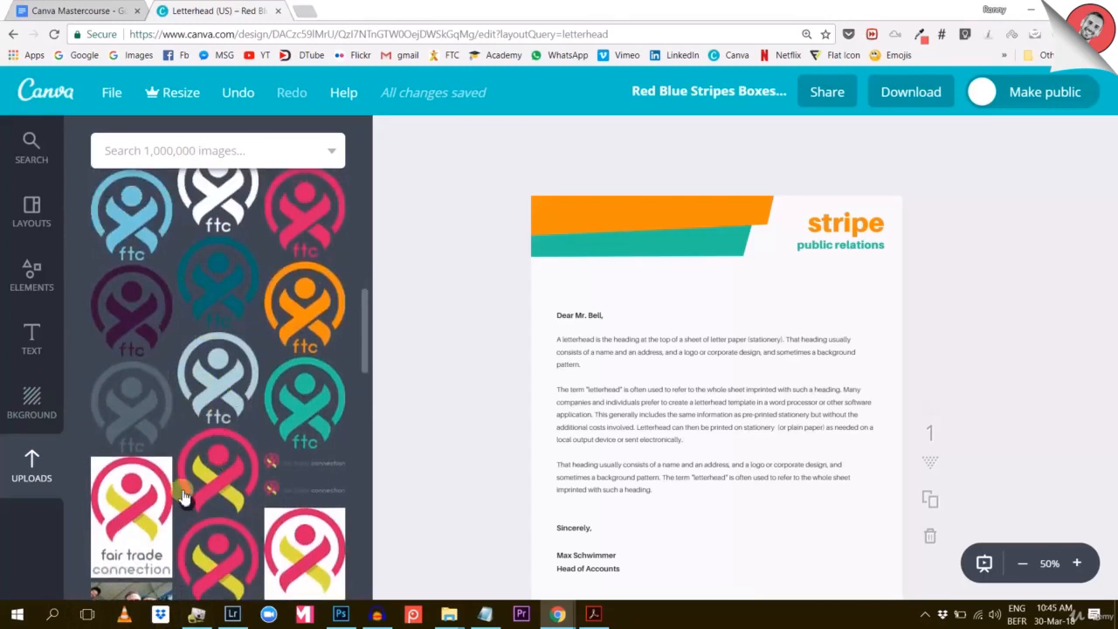
pyautogui.scroll(-1, 179, 493)
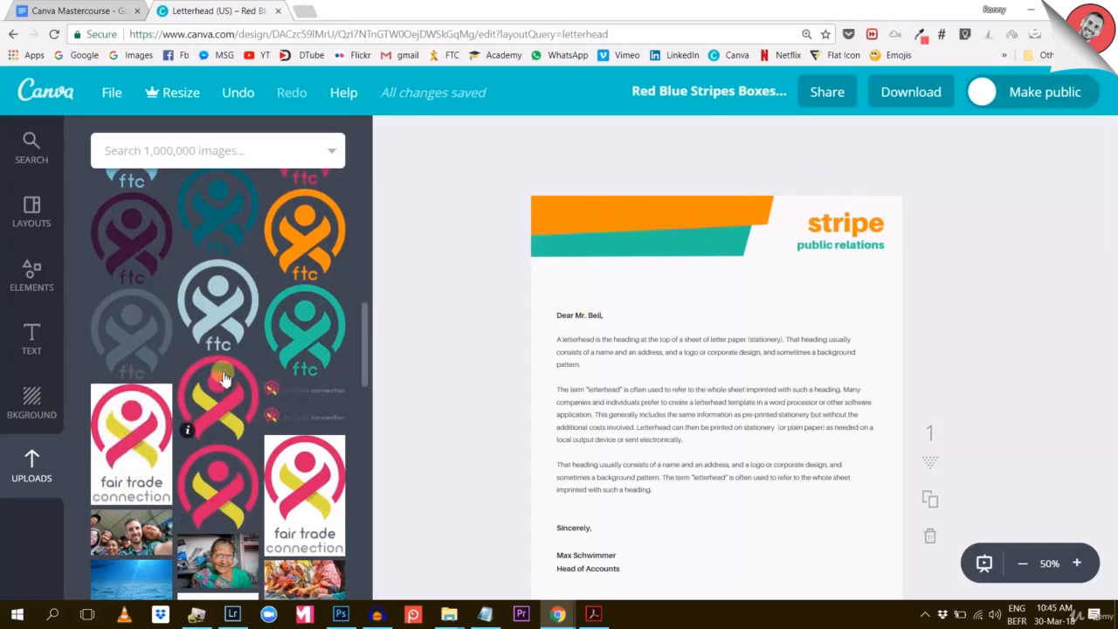
pyautogui.scroll(3, 175, 411)
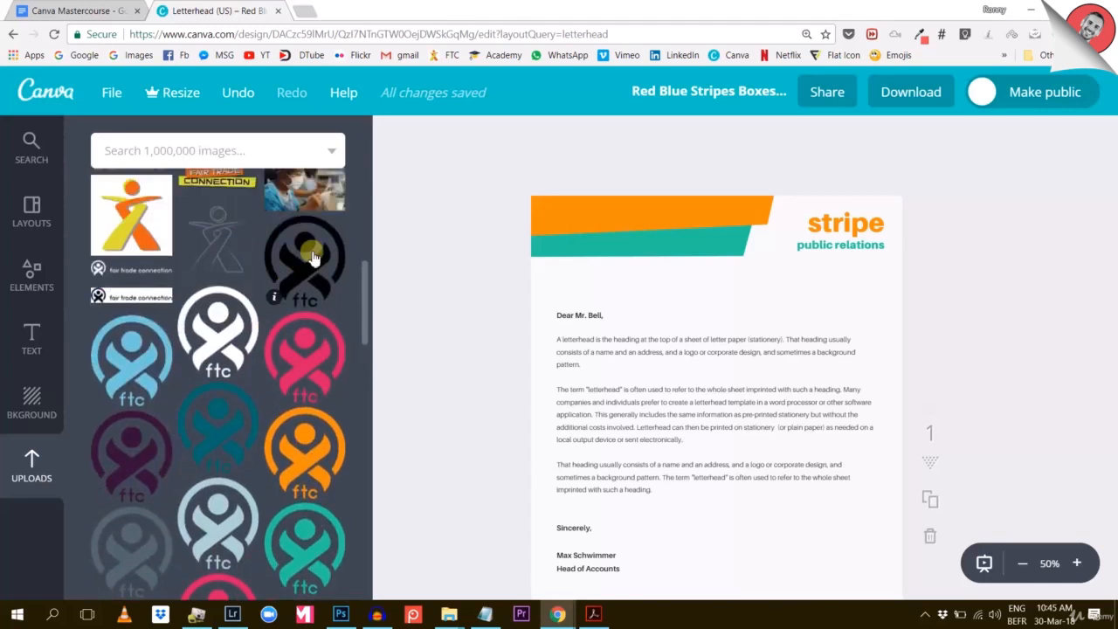
# Try the black and orange ftc logos, keeping the teal ftc logo on the page
pyautogui.click(310, 253)
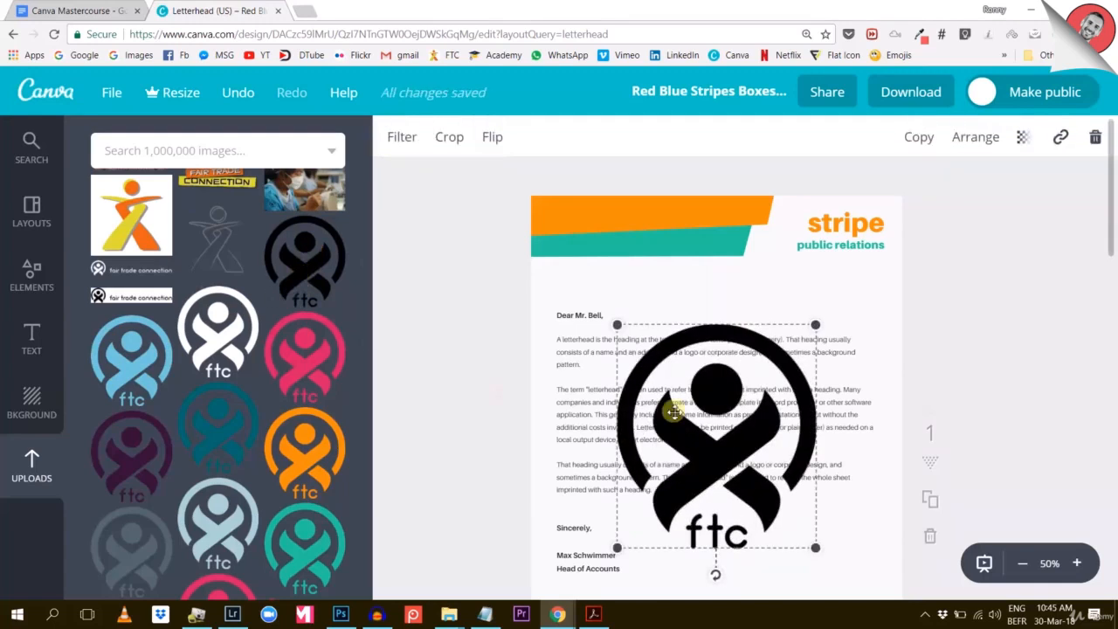
pyautogui.press('Delete')
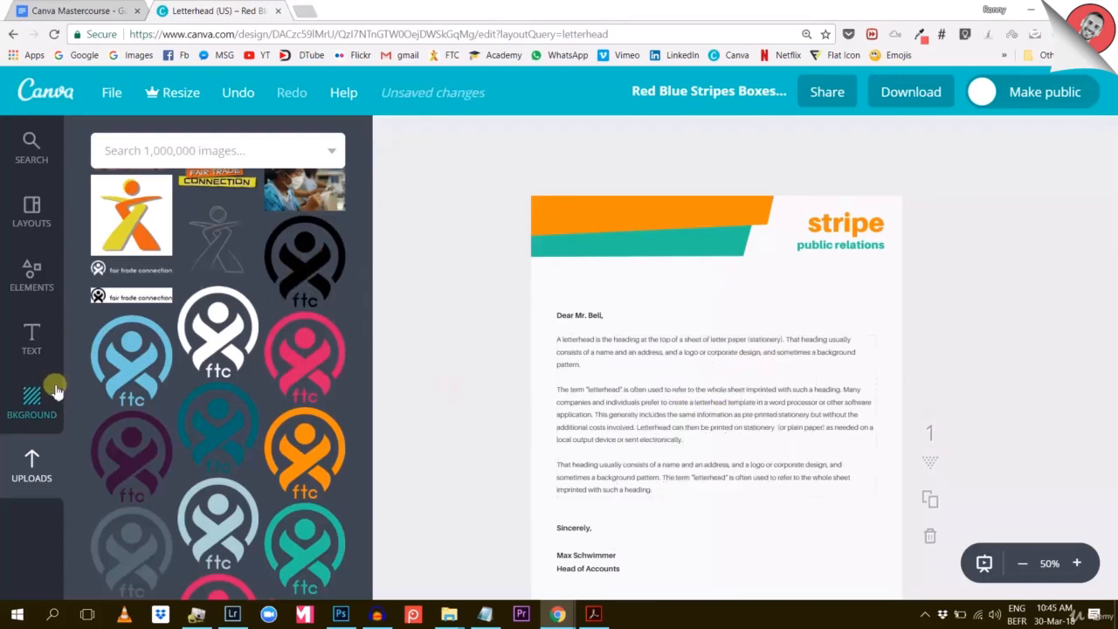
pyautogui.scroll(-3, 187, 324)
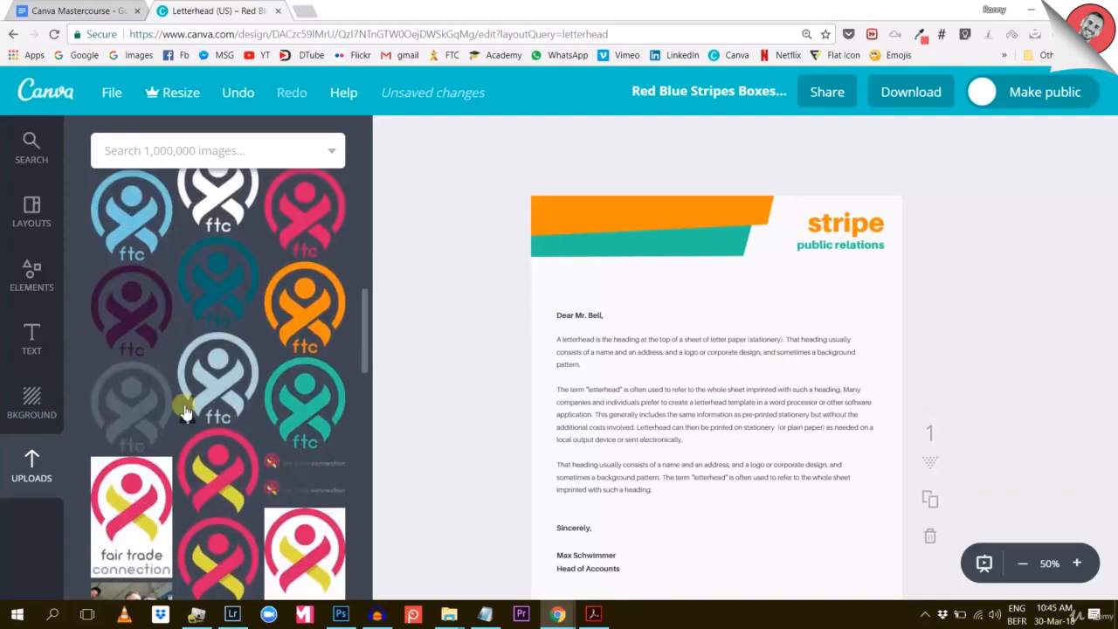
pyautogui.click(297, 418)
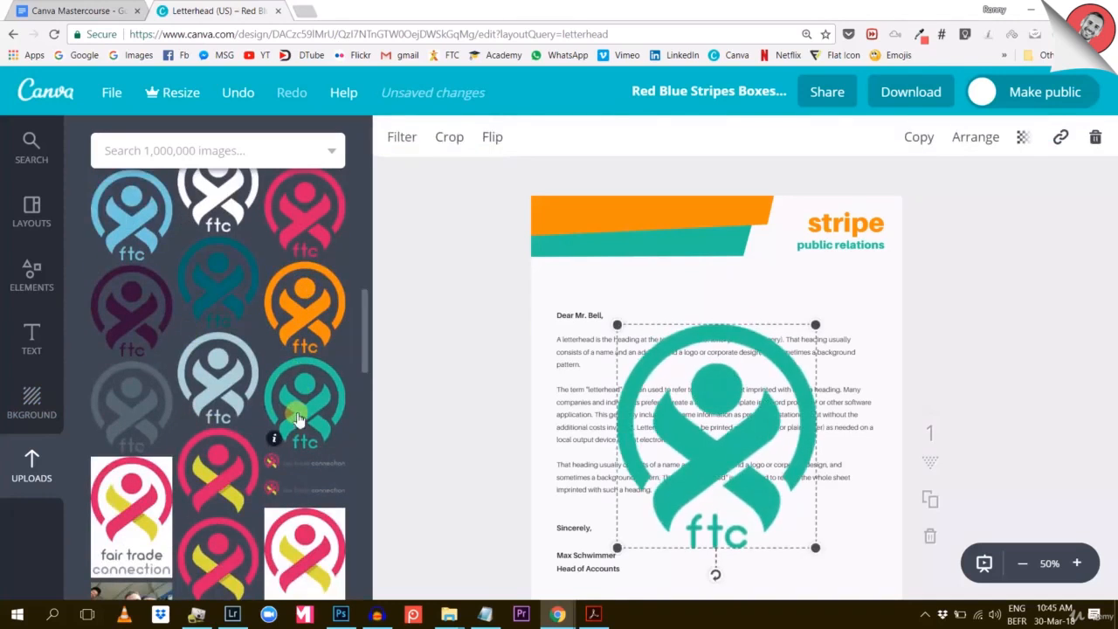
pyautogui.click(305, 310)
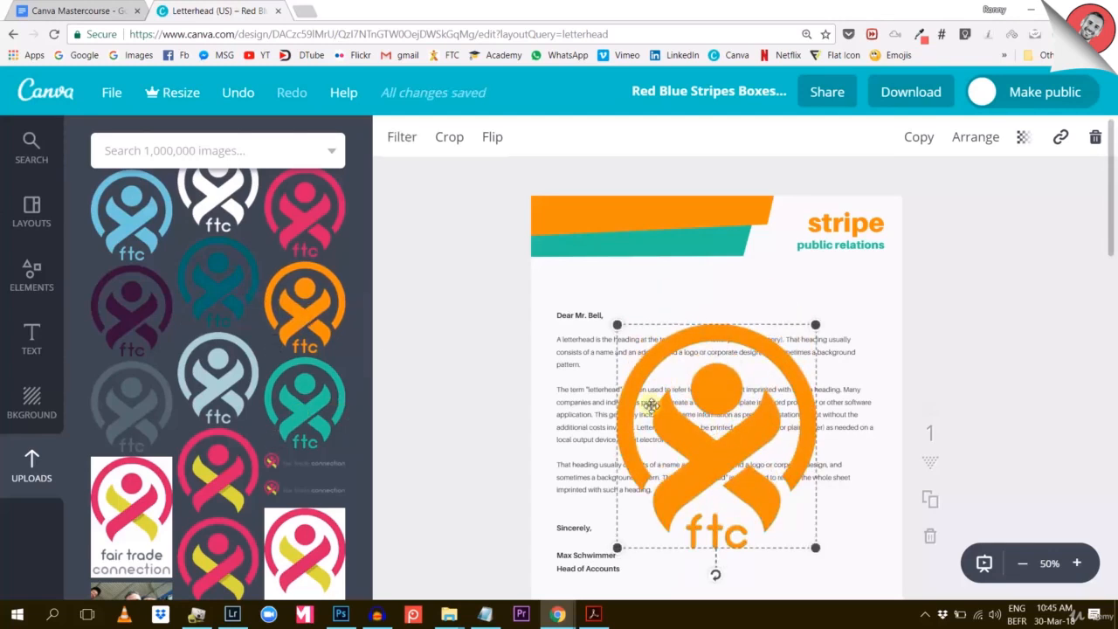
pyautogui.hotkey('ctrl', 'z')
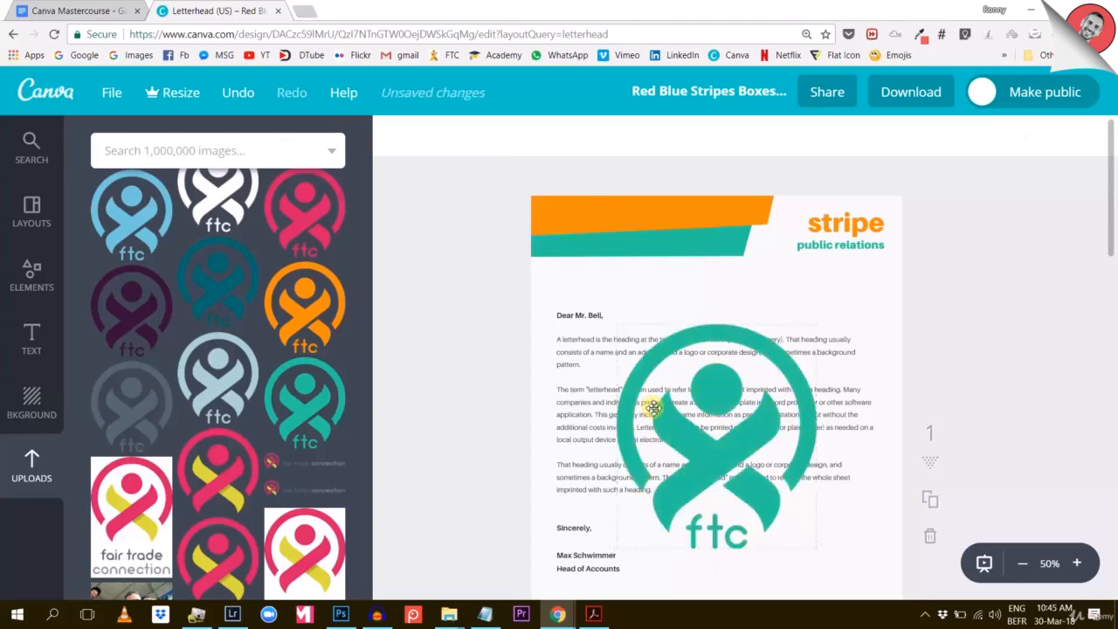
pyautogui.scroll(-2, 775, 437)
pyautogui.scroll(2, 765, 412)
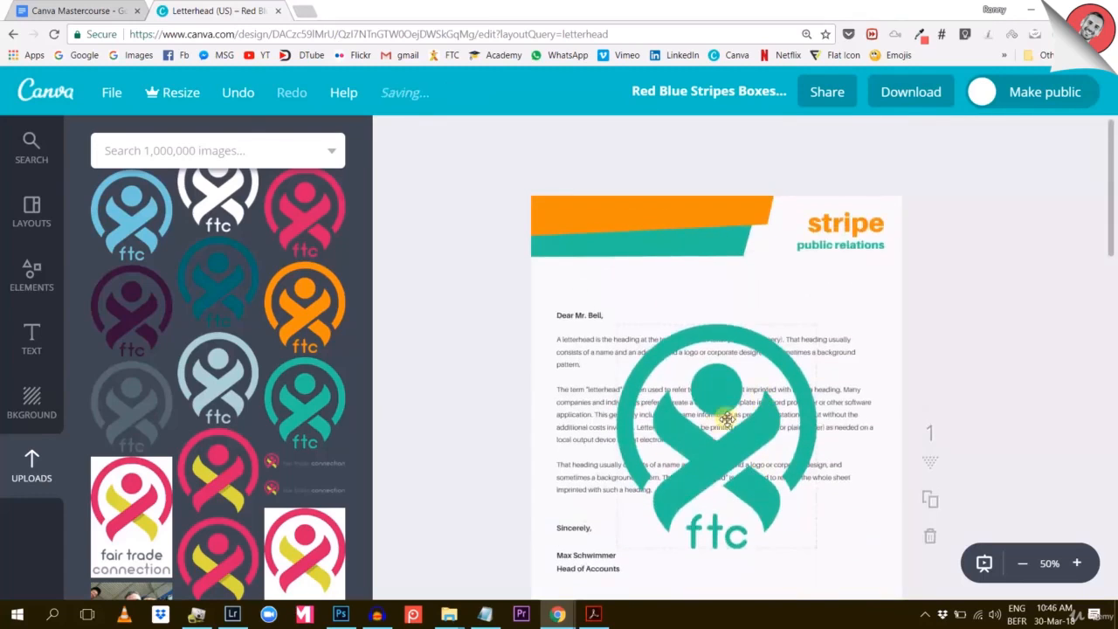
# Shrink the teal ftc logo and place it just above the greeting line
pyautogui.click(799, 360)
pyautogui.moveTo(816, 330)
pyautogui.mouseDown()
pyautogui.moveTo(678, 505)
pyautogui.moveTo(861, 196)
pyautogui.moveTo(868, 235)
pyautogui.moveTo(729, 295)
pyautogui.moveTo(678, 303)
pyautogui.moveTo(698, 297)
pyautogui.mouseUp()
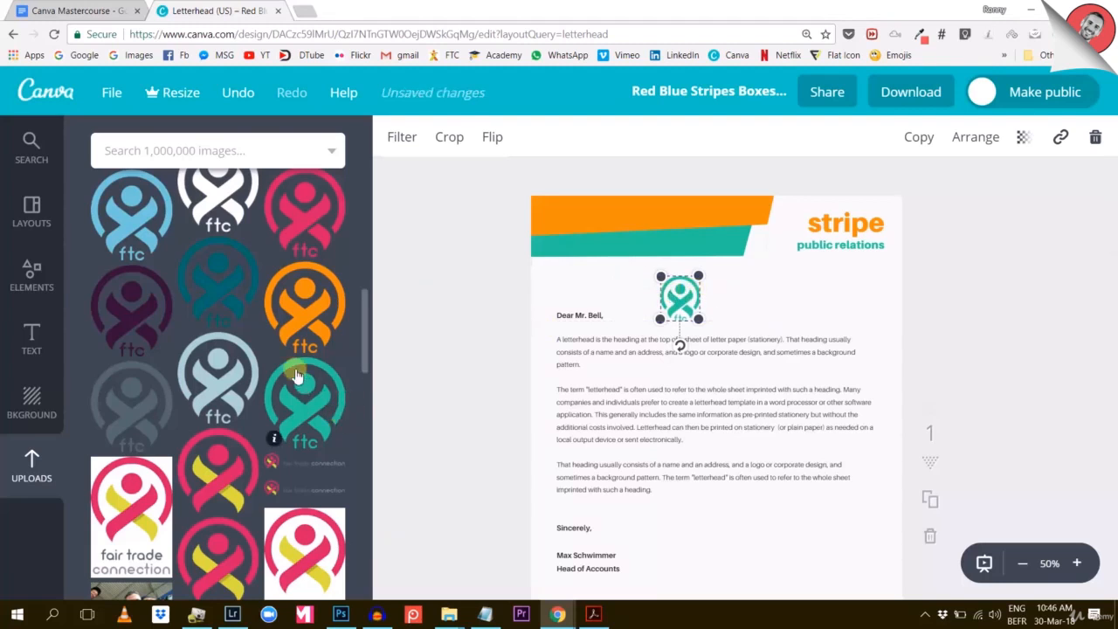
pyautogui.scroll(3, 297, 376)
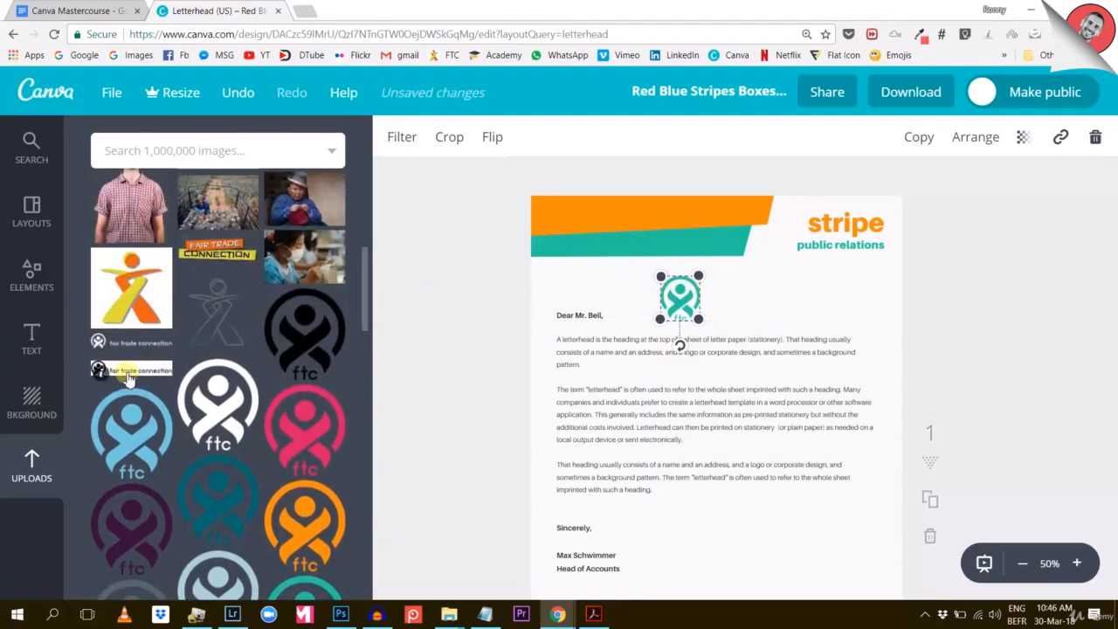
# Add the fair trade connection logo, shrink it to about 100 px and place it beside the teal ftc logo
pyautogui.click(127, 377)
pyautogui.moveTo(690, 461); pyautogui.dragTo(755, 370)
pyautogui.moveTo(861, 333); pyautogui.dragTo(837, 302)
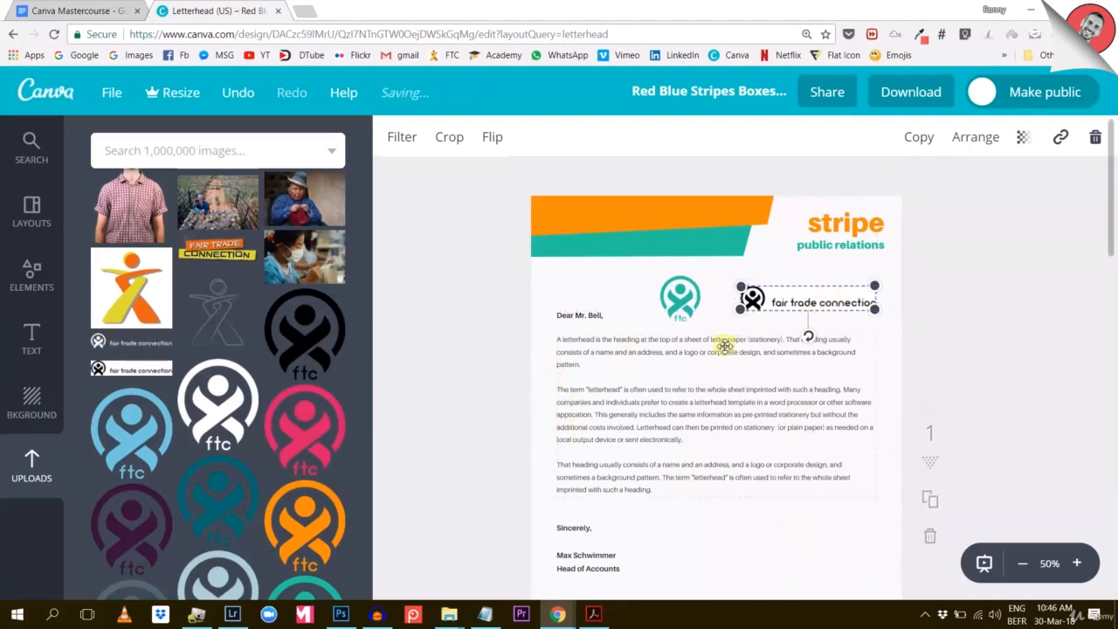
pyautogui.scroll(-3, 723, 348)
pyautogui.scroll(3, 722, 349)
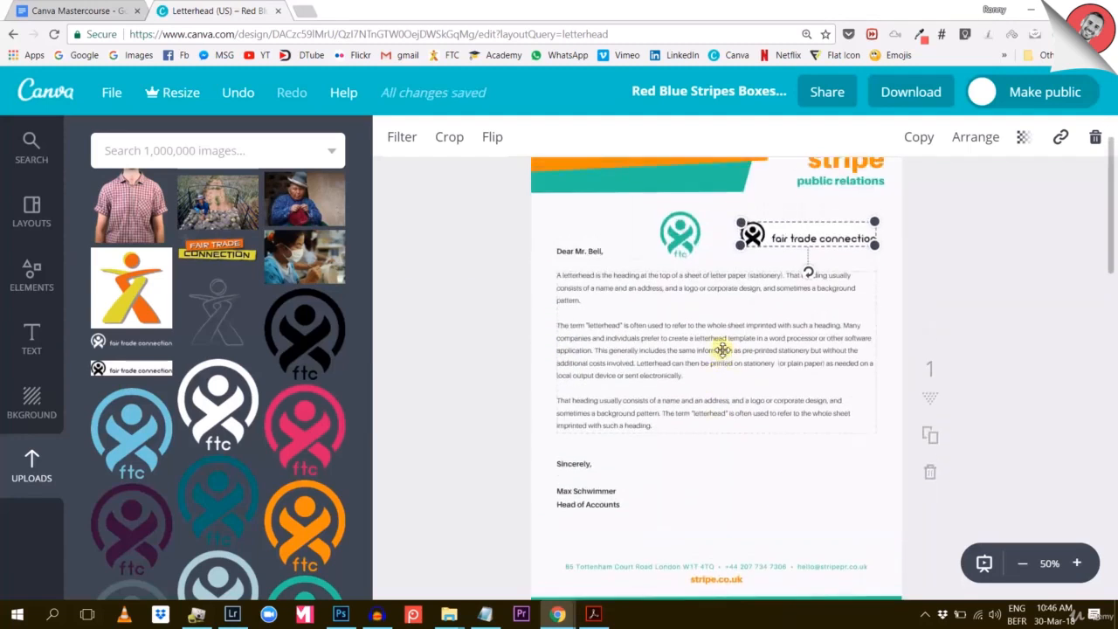
pyautogui.moveTo(838, 291); pyautogui.dragTo(813, 306)
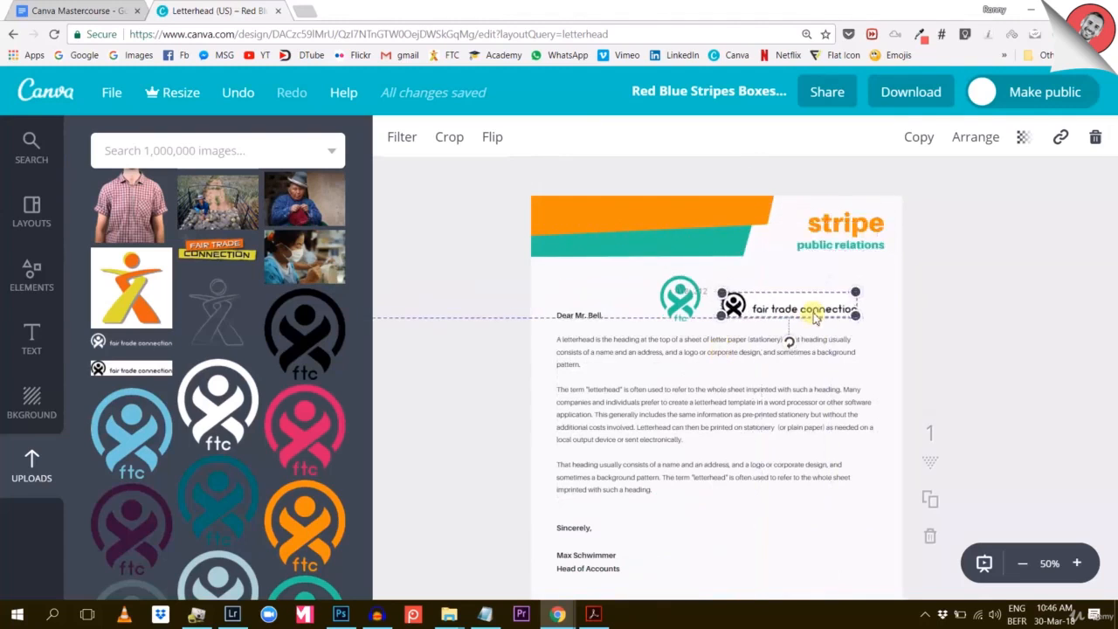
pyautogui.click(930, 314)
# Check the new logo against the teal header shape, then bring up the background colour choices
pyautogui.scroll(-2, 859, 387)
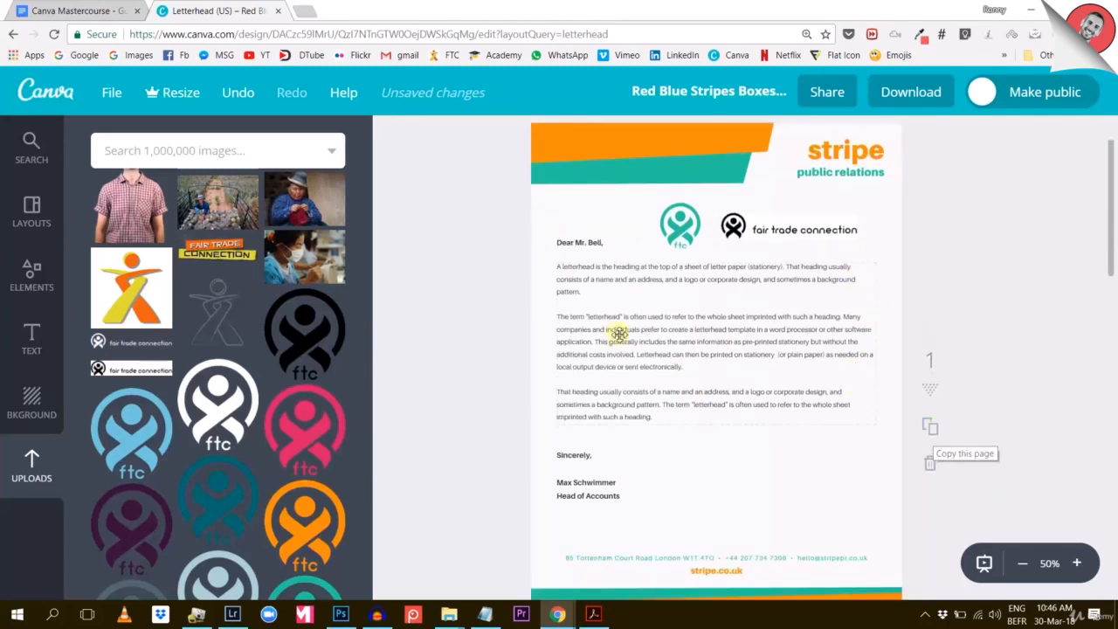
pyautogui.scroll(2, 553, 242)
pyautogui.click(548, 296)
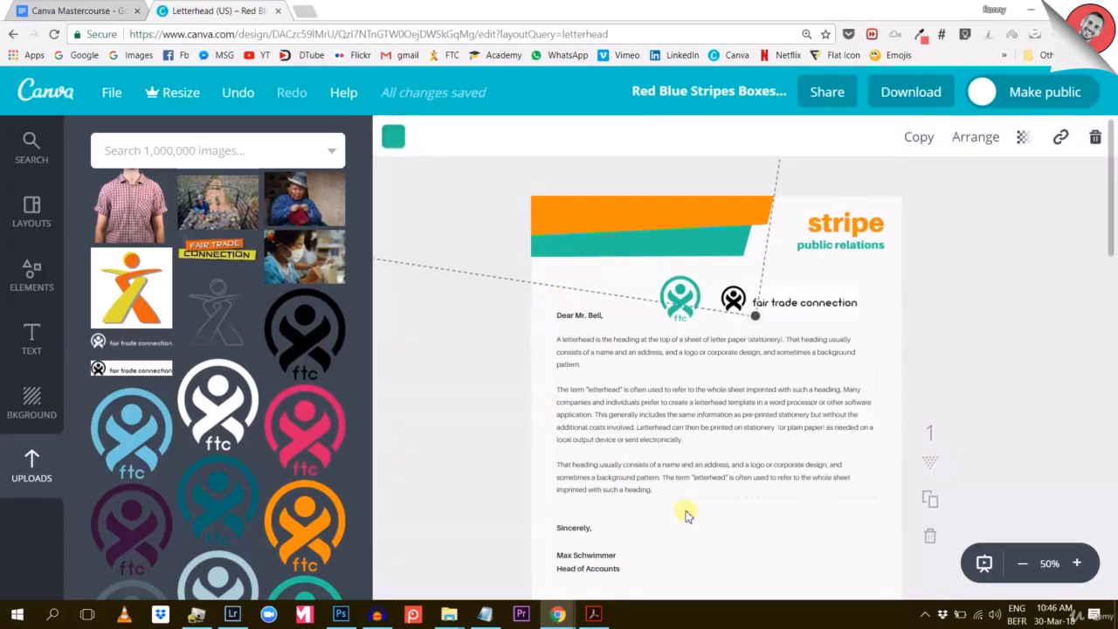
pyautogui.click(714, 523)
pyautogui.click(810, 515)
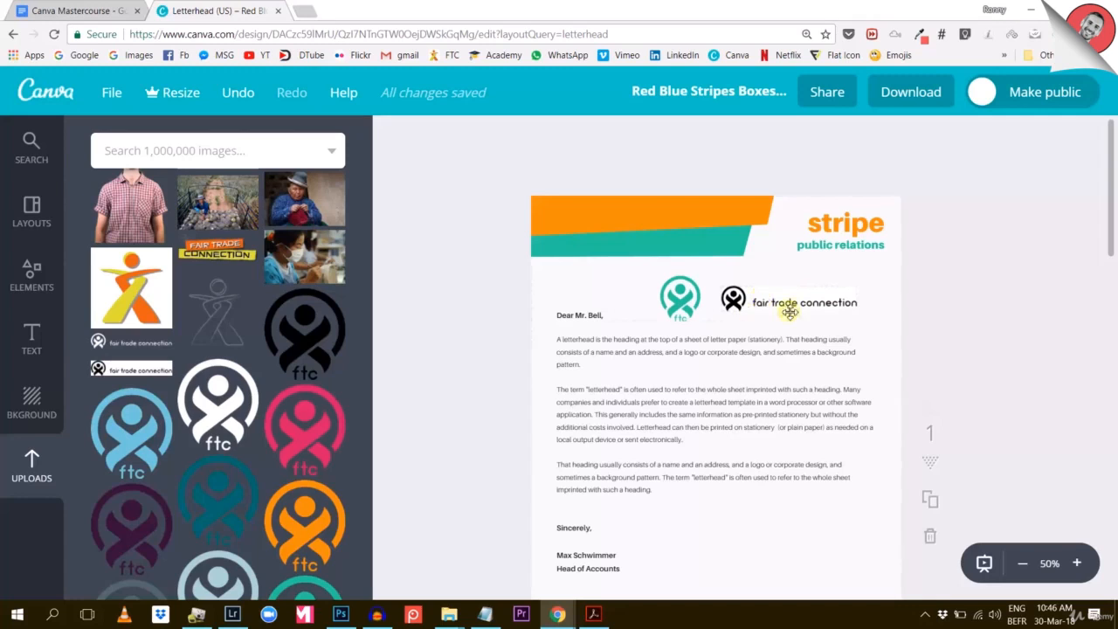
pyautogui.click(815, 295)
pyautogui.click(810, 521)
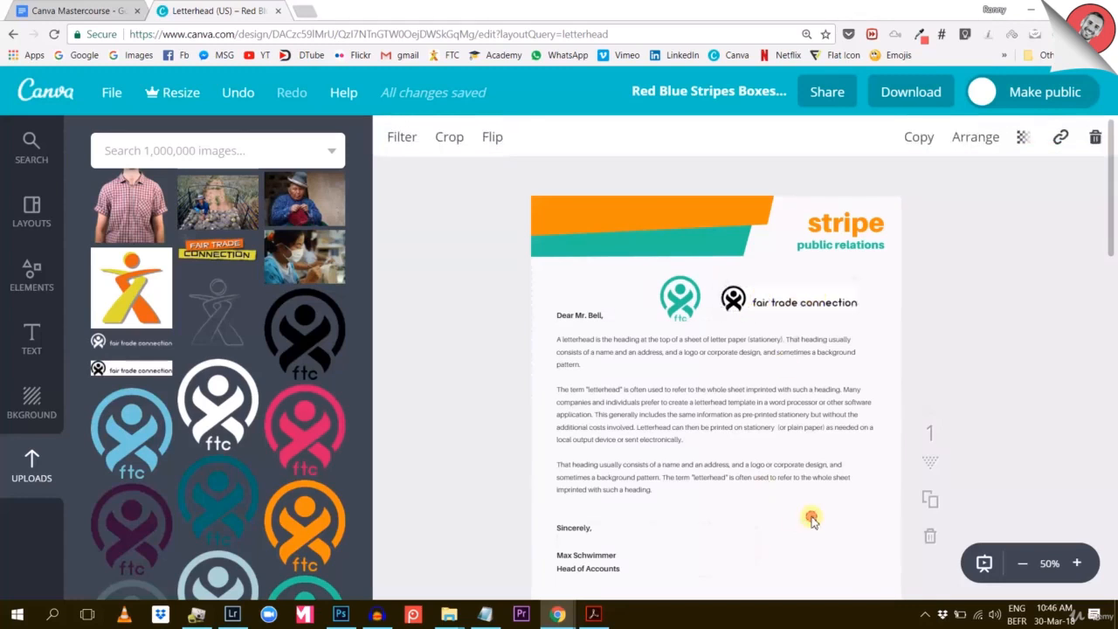
pyautogui.click(31, 403)
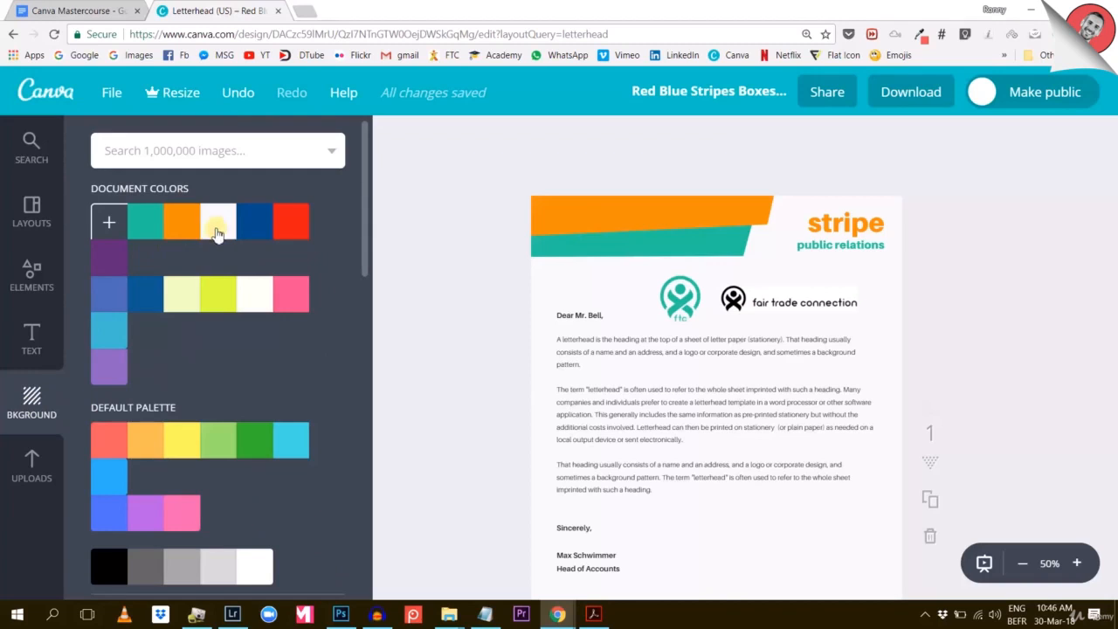
pyautogui.click(789, 533)
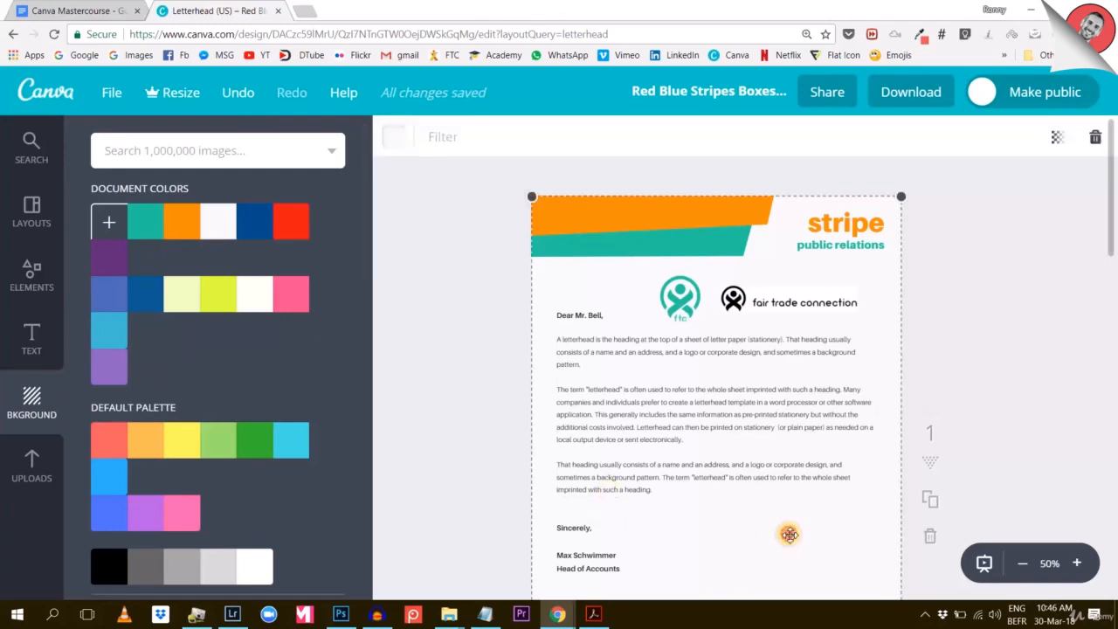
pyautogui.click(227, 229)
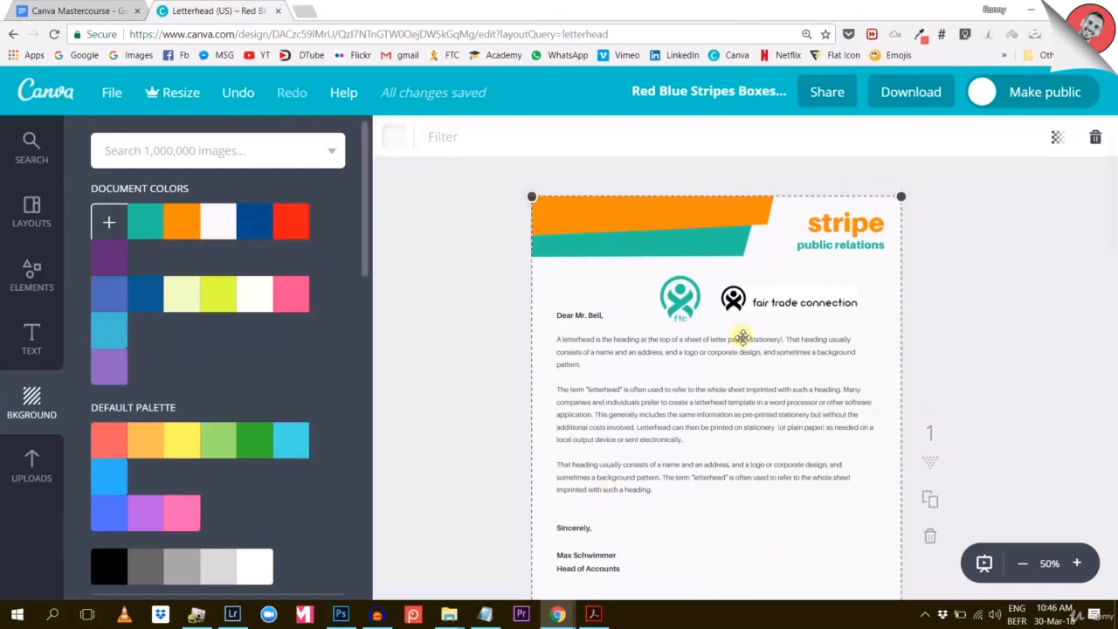
pyautogui.click(784, 265)
pyautogui.click(850, 271)
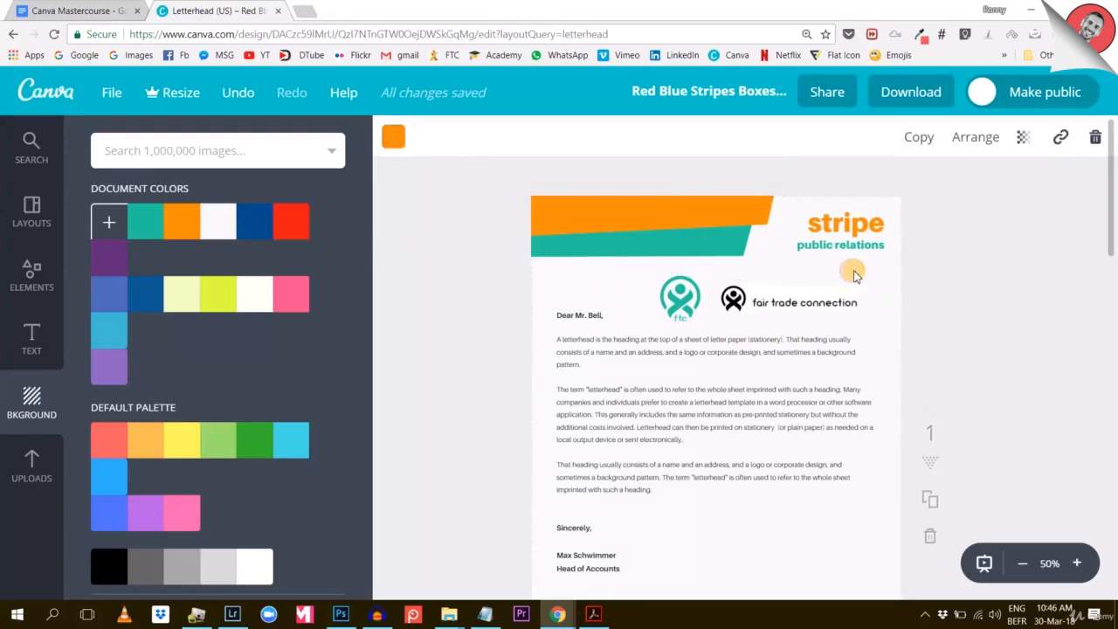
pyautogui.click(774, 529)
pyautogui.moveTo(774, 529); pyautogui.dragTo(719, 440)
pyautogui.scroll(-3, 690, 427)
pyautogui.scroll(1, 686, 430)
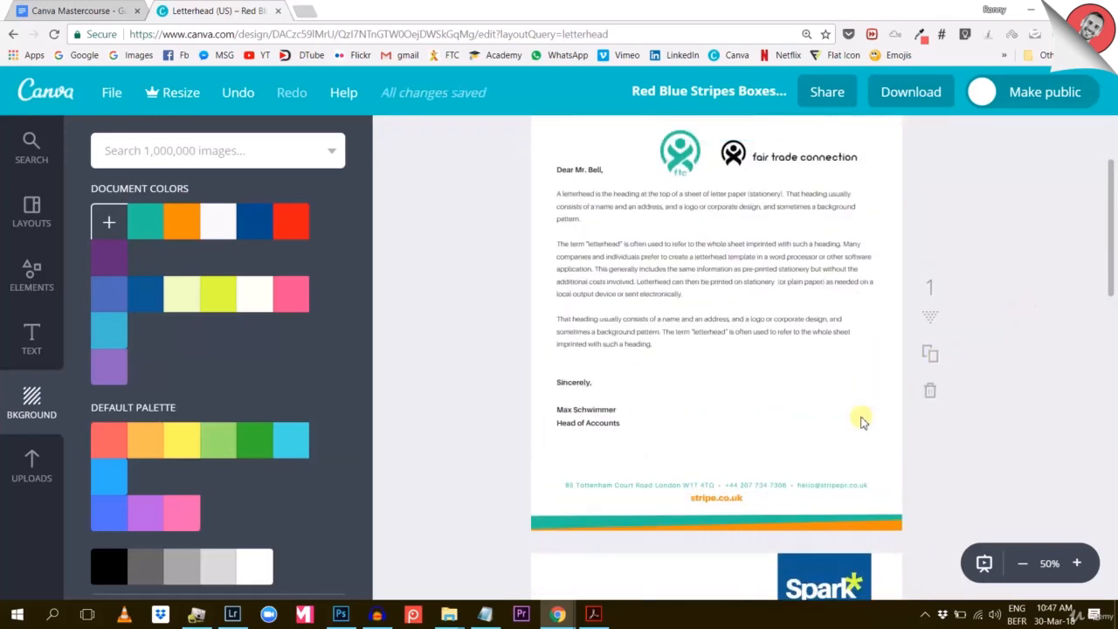
pyautogui.scroll(2, 860, 420)
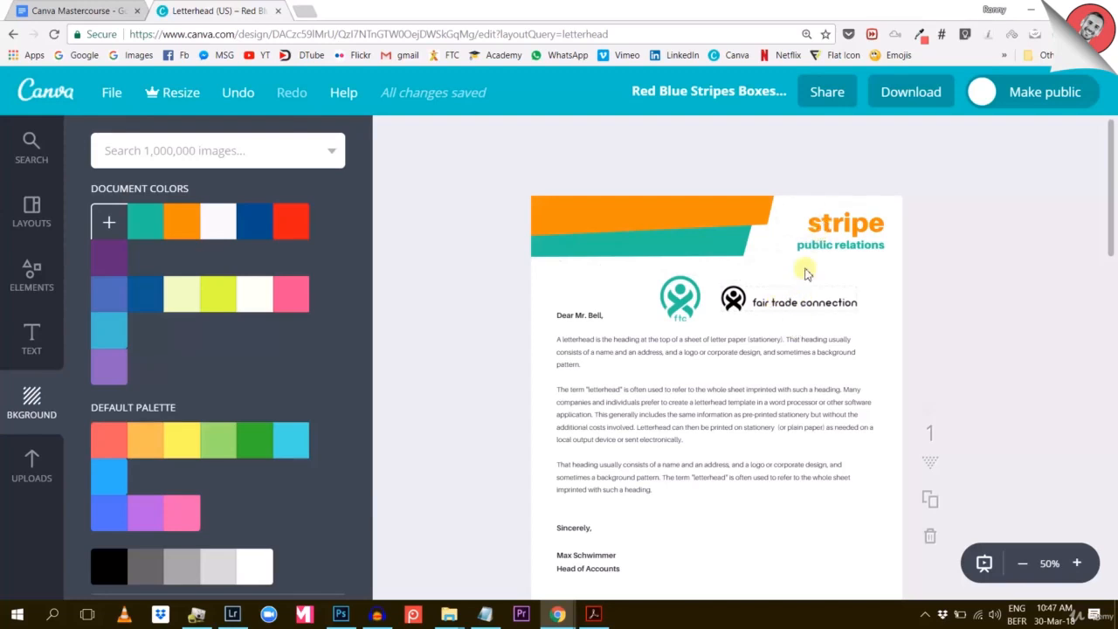
# Delete the stripe public relations name and fit the fair trade connection logo at the header's right
pyautogui.moveTo(847, 144); pyautogui.dragTo(873, 270)
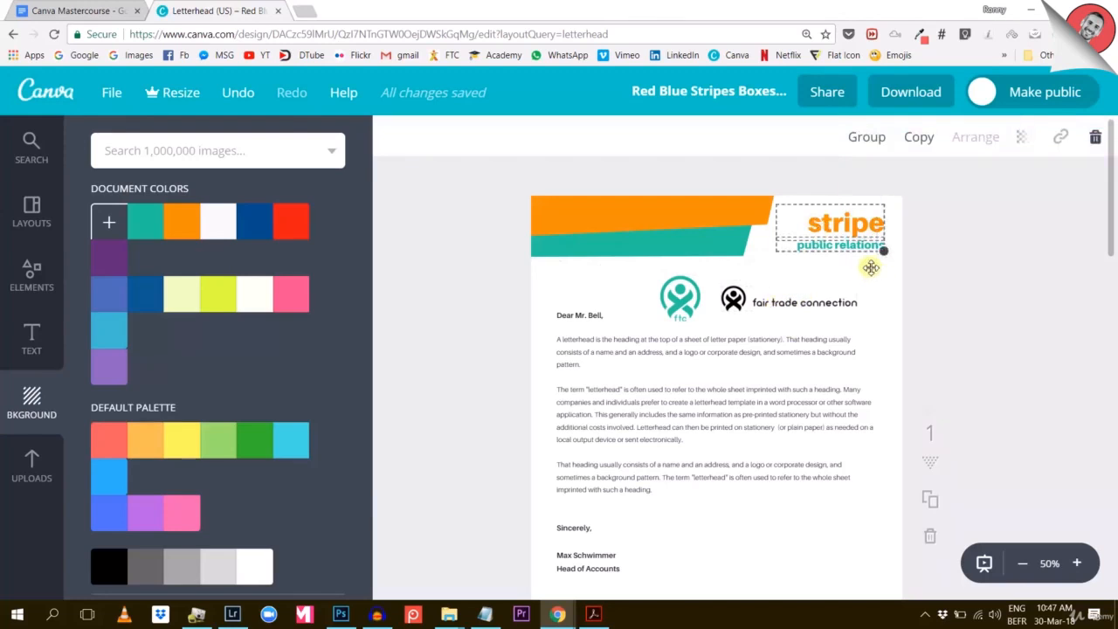
pyautogui.press('Delete')
pyautogui.moveTo(823, 291); pyautogui.dragTo(839, 244)
pyautogui.moveTo(756, 225); pyautogui.dragTo(821, 244)
pyautogui.click(998, 230)
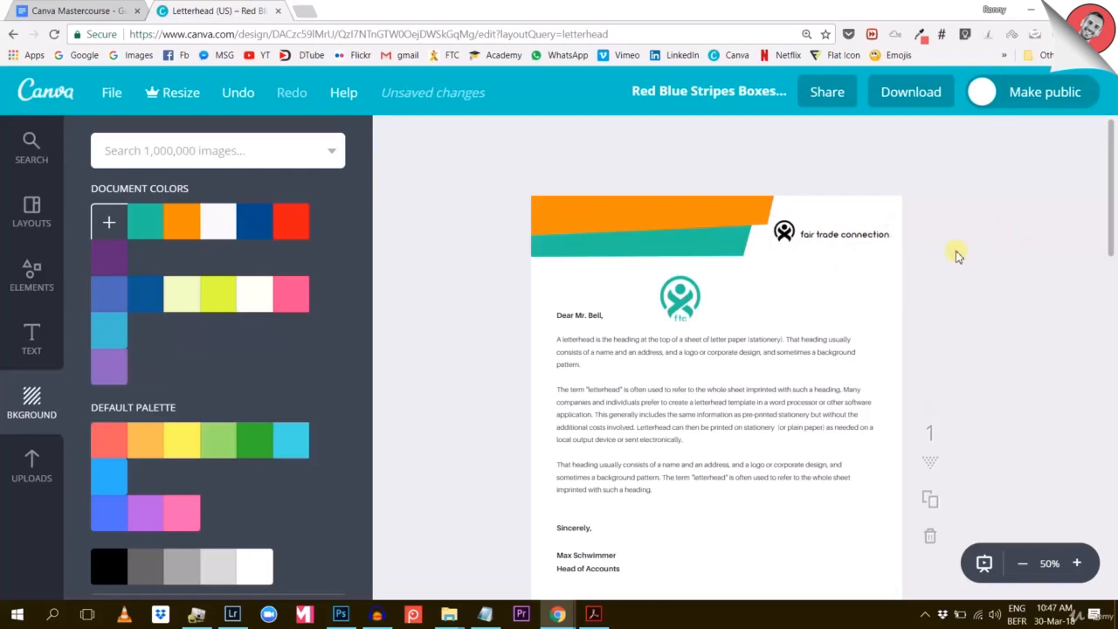
pyautogui.moveTo(831, 234)
pyautogui.mouseDown()
pyautogui.moveTo(836, 273)
pyautogui.moveTo(834, 236)
pyautogui.mouseUp()
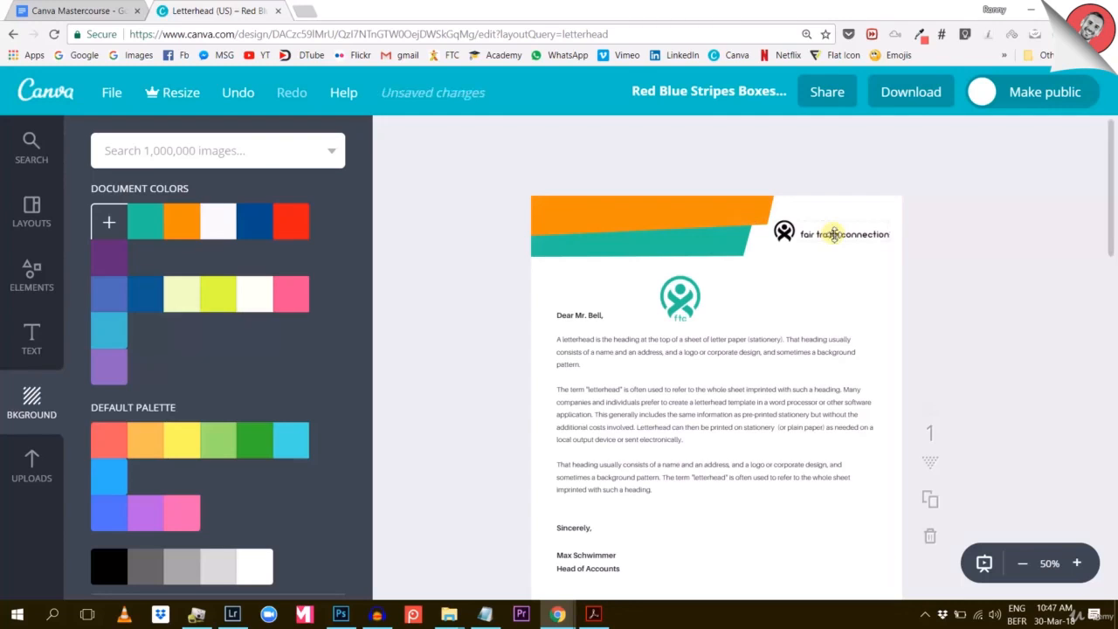
# Duplicate the letterhead page and delete the green ftc logo from page 1
pyautogui.scroll(-2, 799, 318)
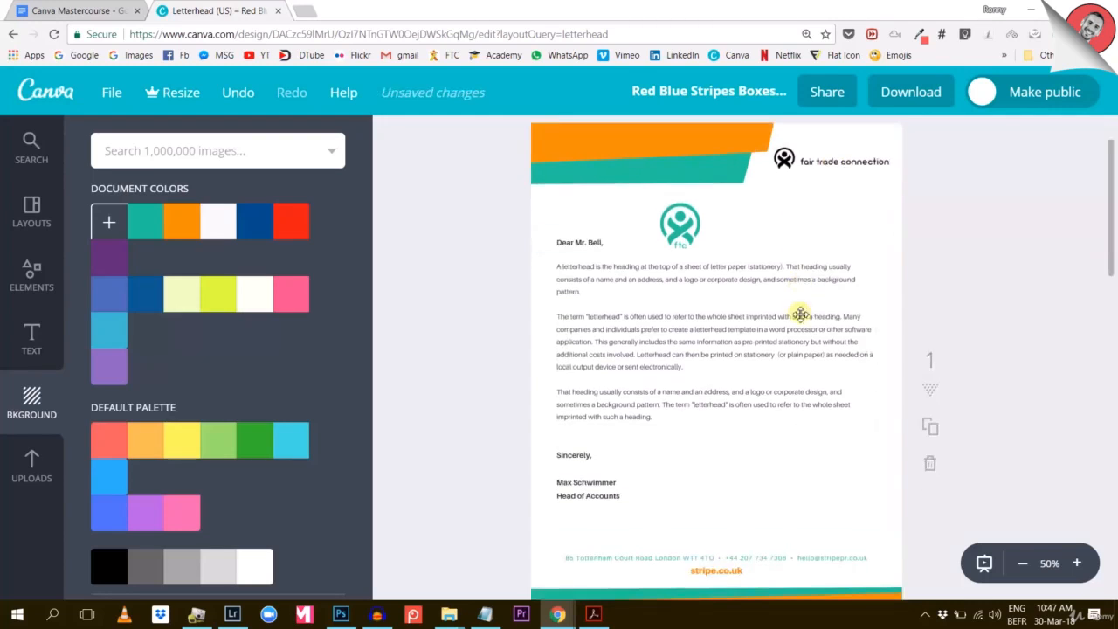
pyautogui.scroll(2, 915, 444)
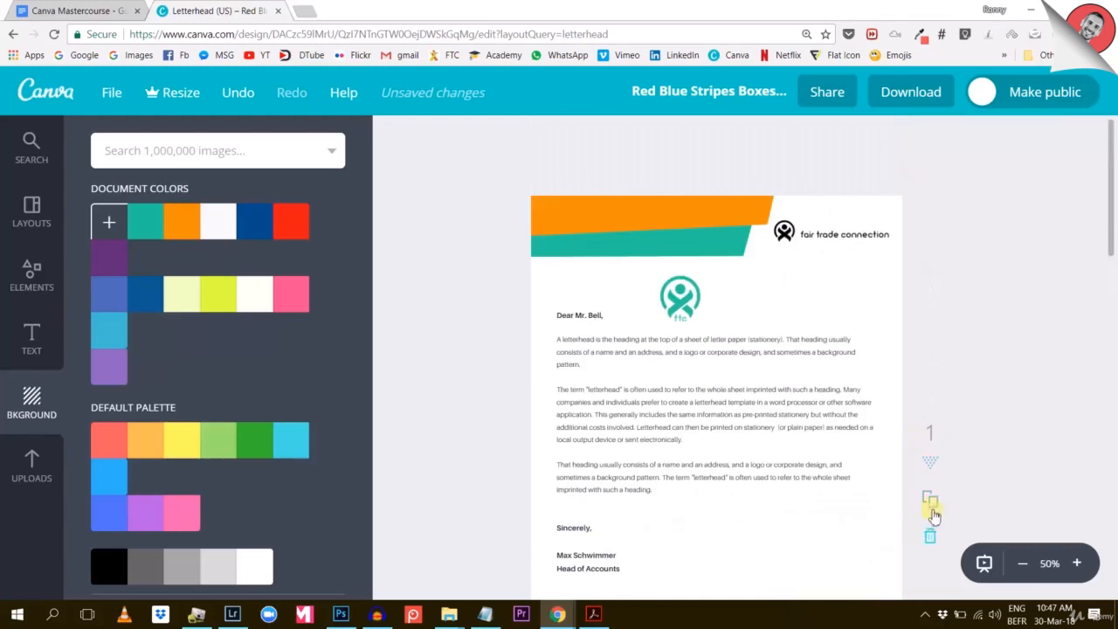
pyautogui.click(930, 496)
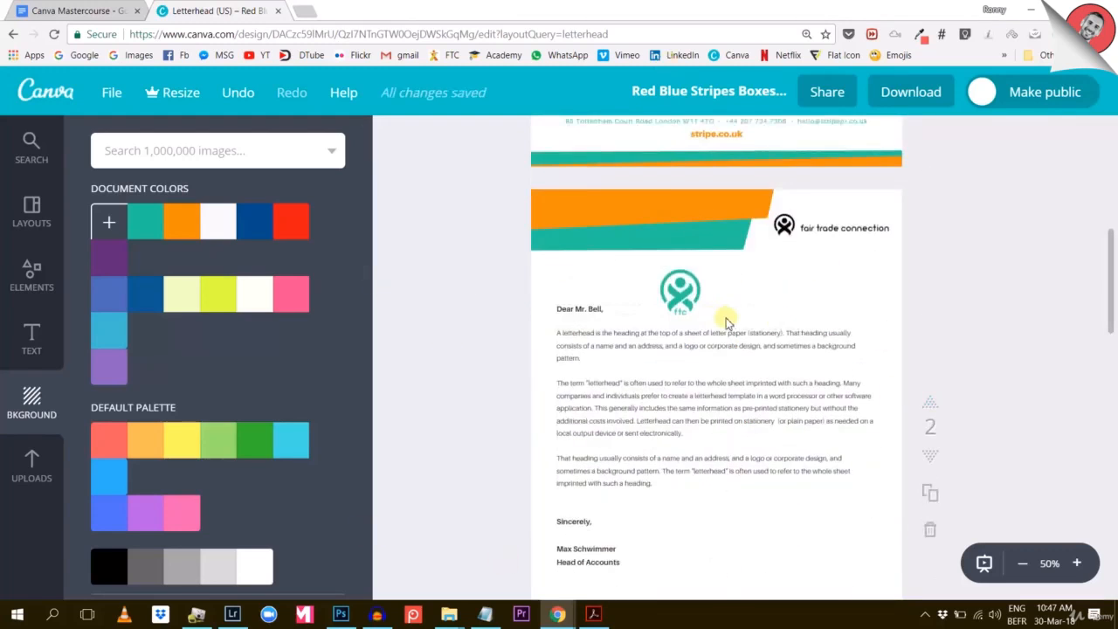
pyautogui.scroll(6, 690, 367)
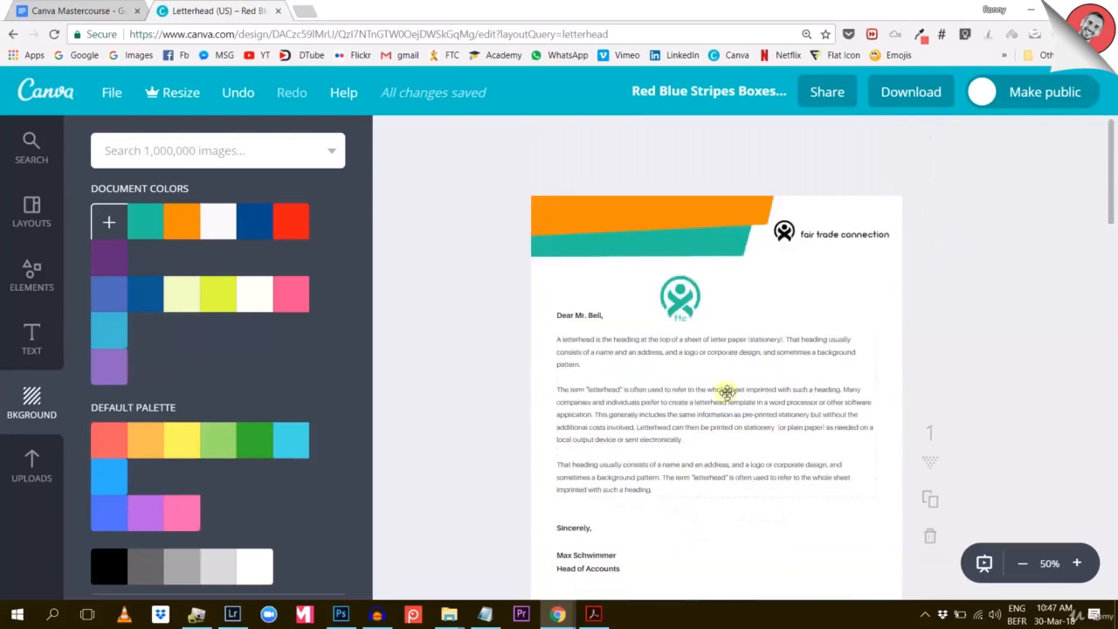
pyautogui.click(688, 302)
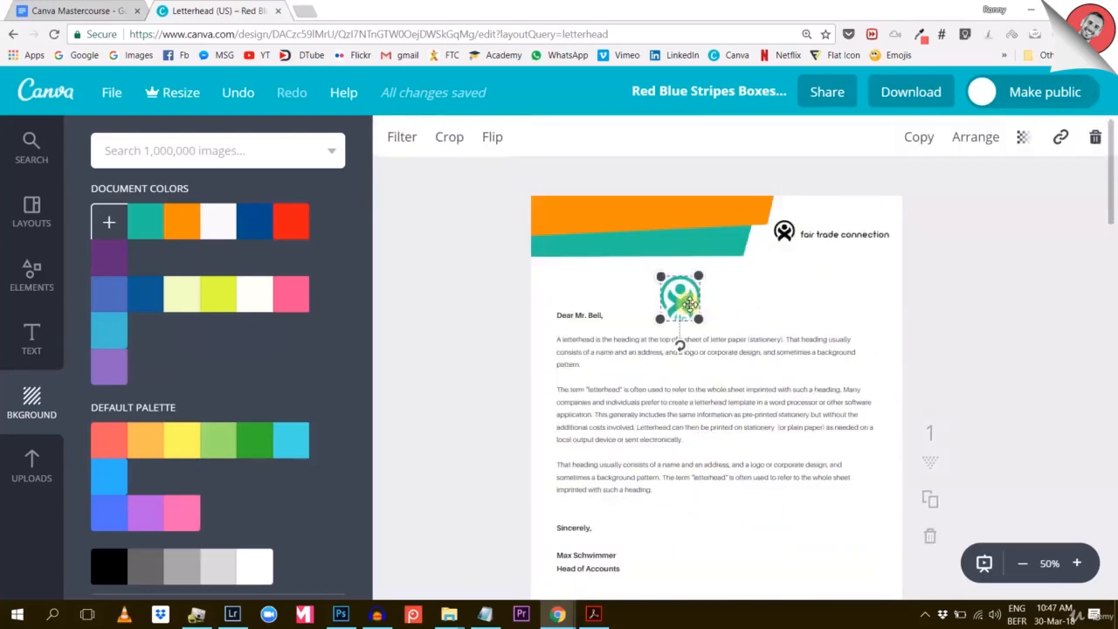
pyautogui.press('Delete')
# On page 2, delete the wordmark logo and move the green ftc logo into the header
pyautogui.scroll(-5, 821, 297)
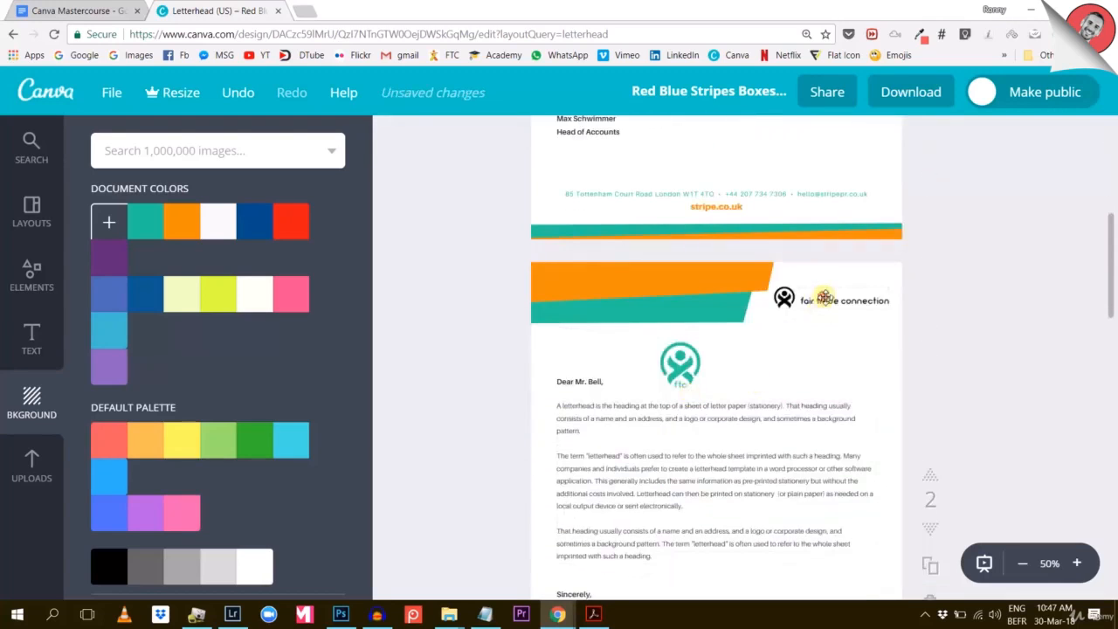
pyautogui.click(825, 297)
pyautogui.press('Delete')
pyautogui.moveTo(690, 374); pyautogui.dragTo(844, 308)
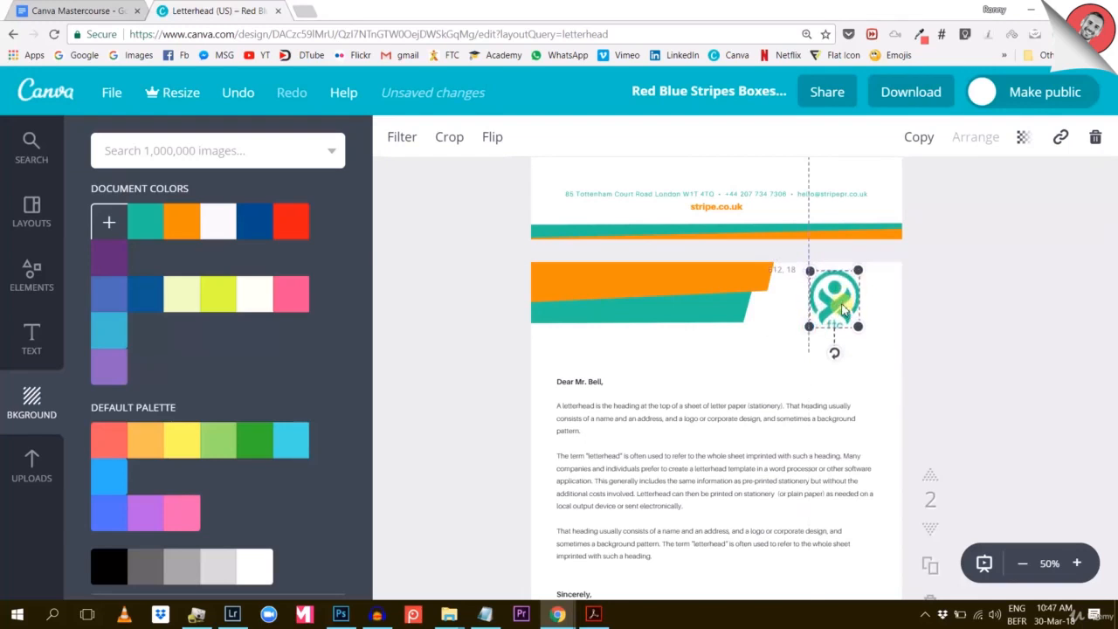
pyautogui.click(765, 381)
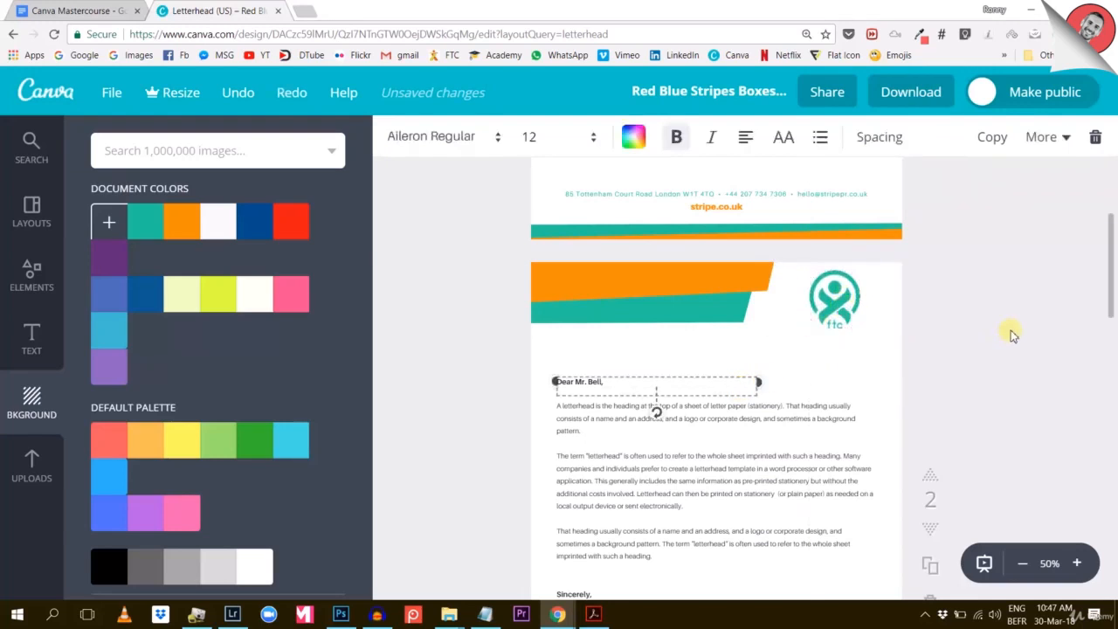
pyautogui.scroll(5, 1010, 336)
pyautogui.scroll(2, 1011, 341)
pyautogui.scroll(-5, 1010, 342)
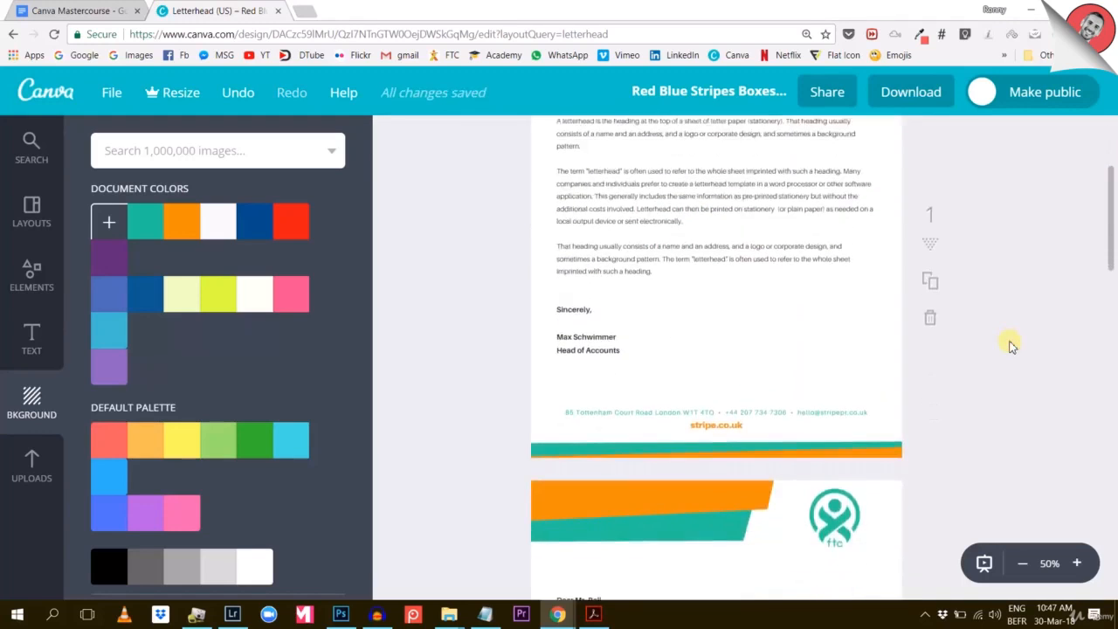
pyautogui.scroll(3, 1010, 342)
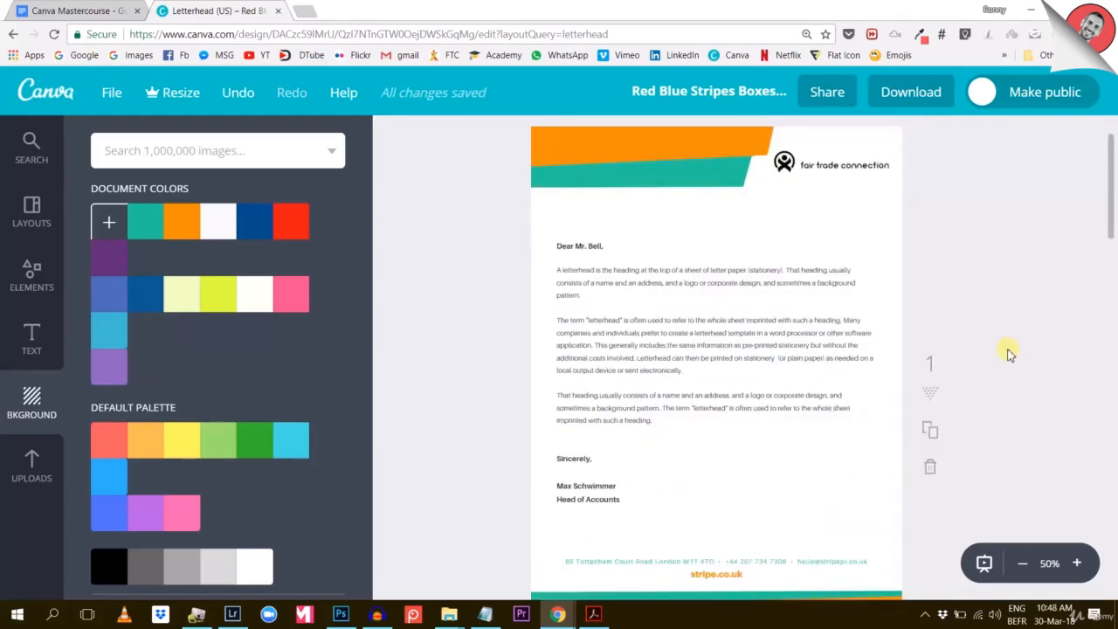
pyautogui.scroll(-5, 996, 358)
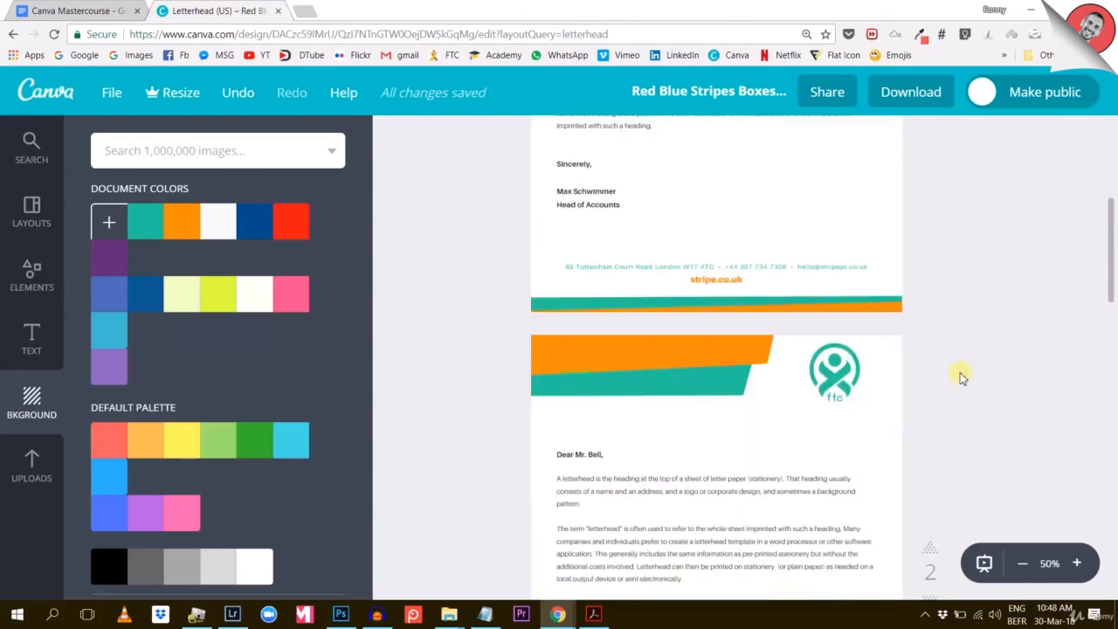
pyautogui.scroll(-5, 962, 362)
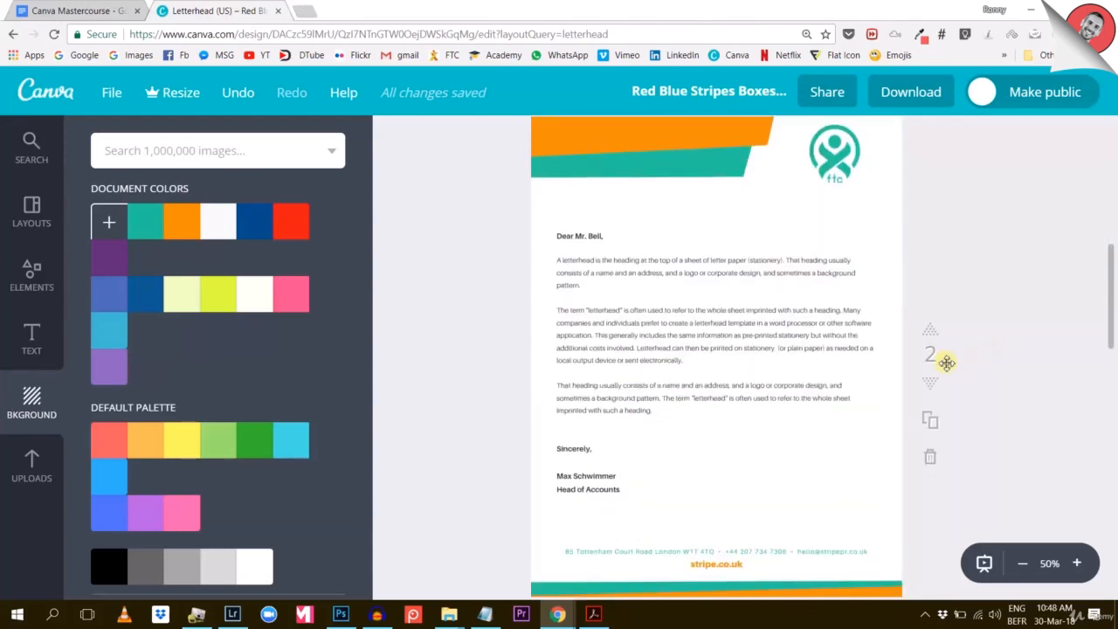
pyautogui.scroll(1, 947, 362)
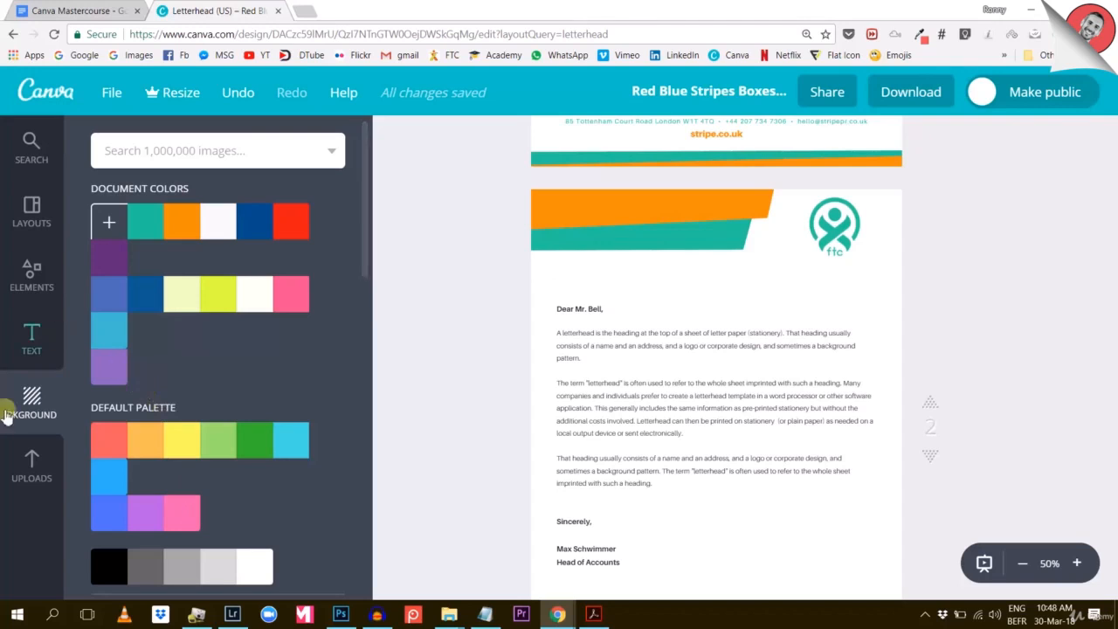
# Bring up the uploaded ftc logo variants and remove the orange logo added by mistake
pyautogui.click(26, 472)
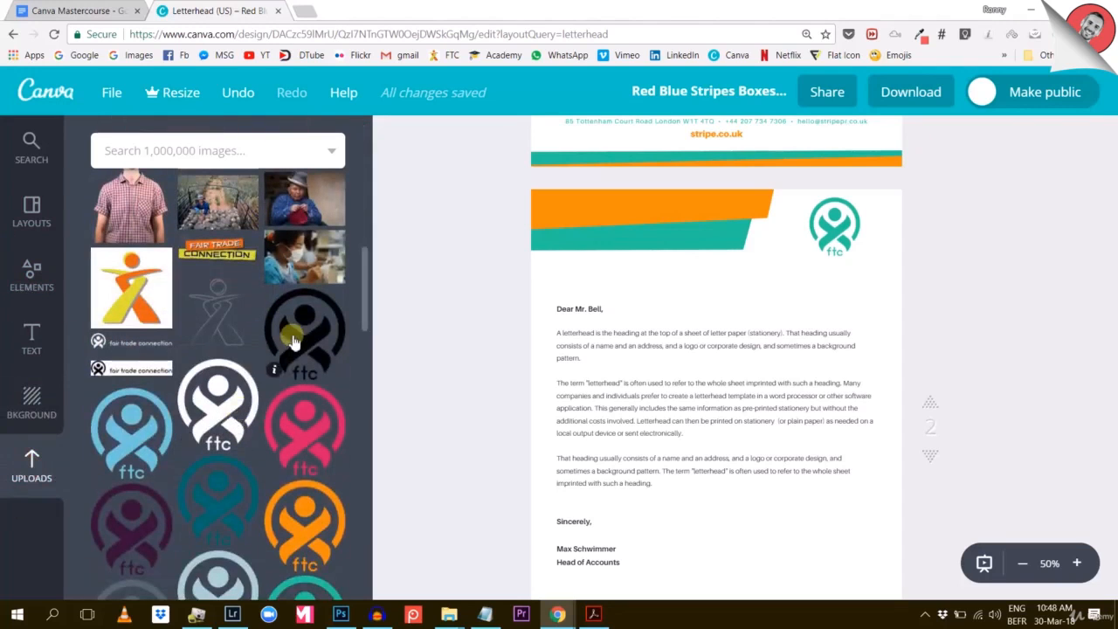
pyautogui.scroll(-2, 262, 420)
pyautogui.click(305, 385)
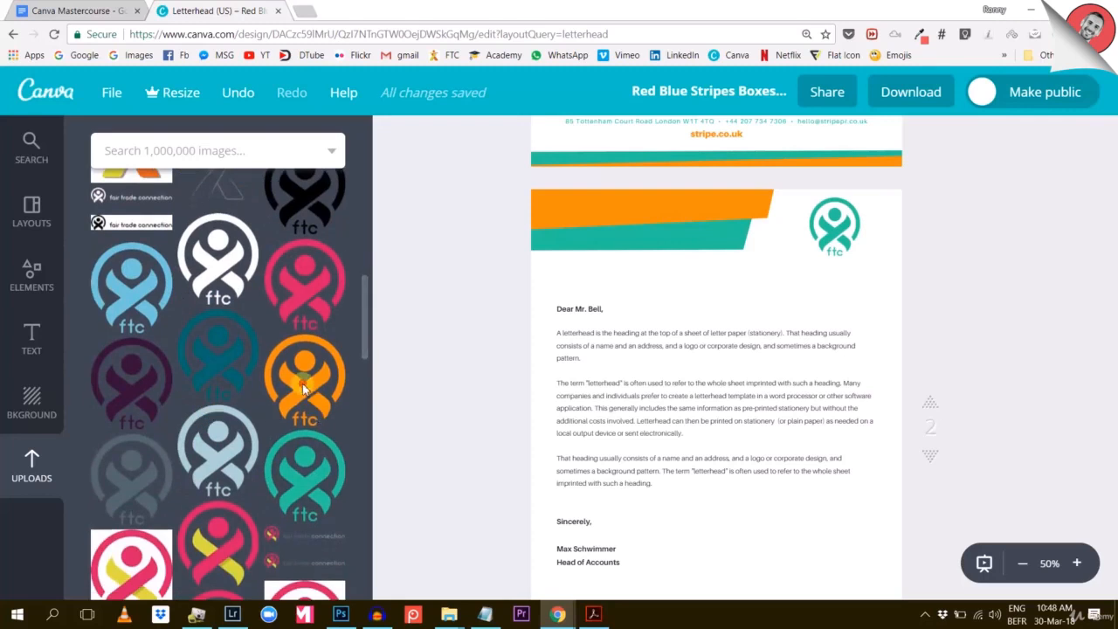
pyautogui.scroll(6, 670, 352)
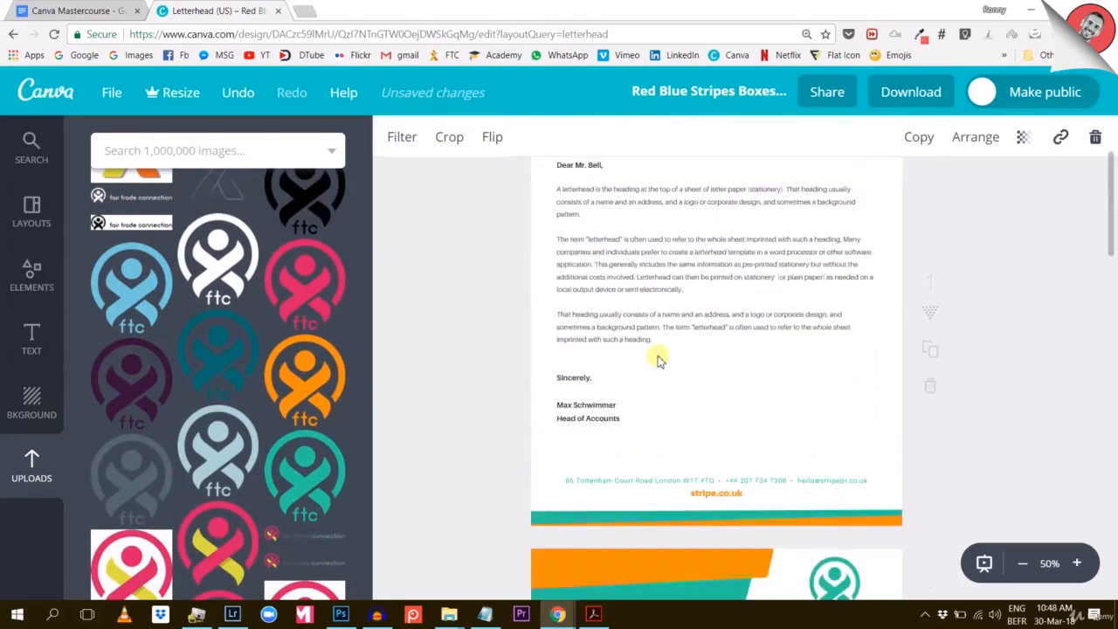
pyautogui.scroll(-6, 661, 331)
pyautogui.scroll(-7, 664, 358)
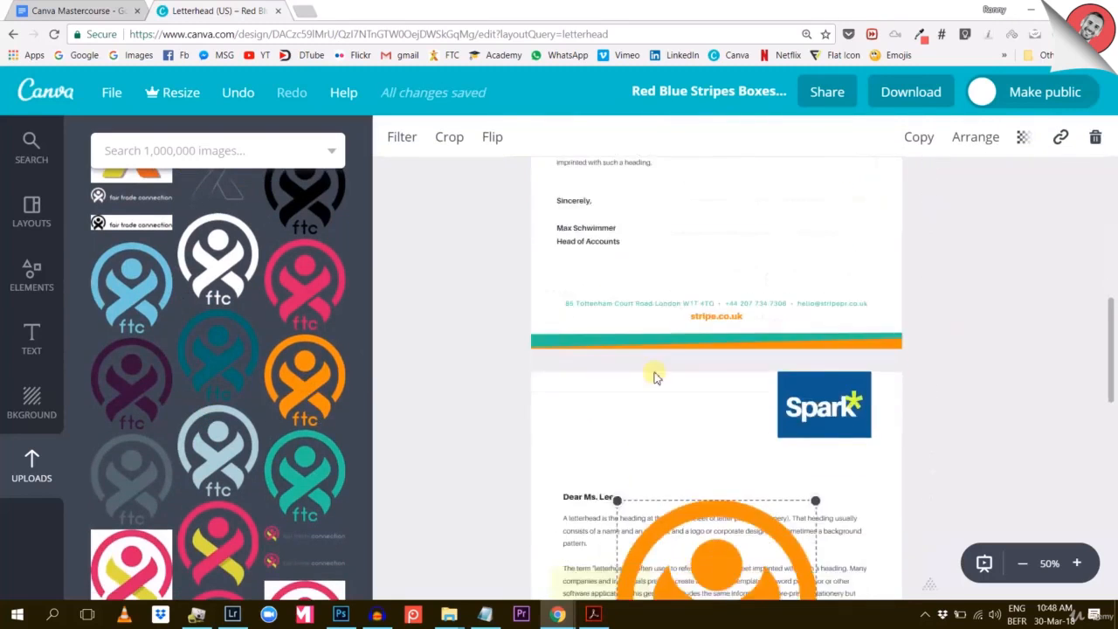
pyautogui.press('Delete')
# Inspect the header stripes on pages 1 and 2
pyautogui.scroll(10, 716, 342)
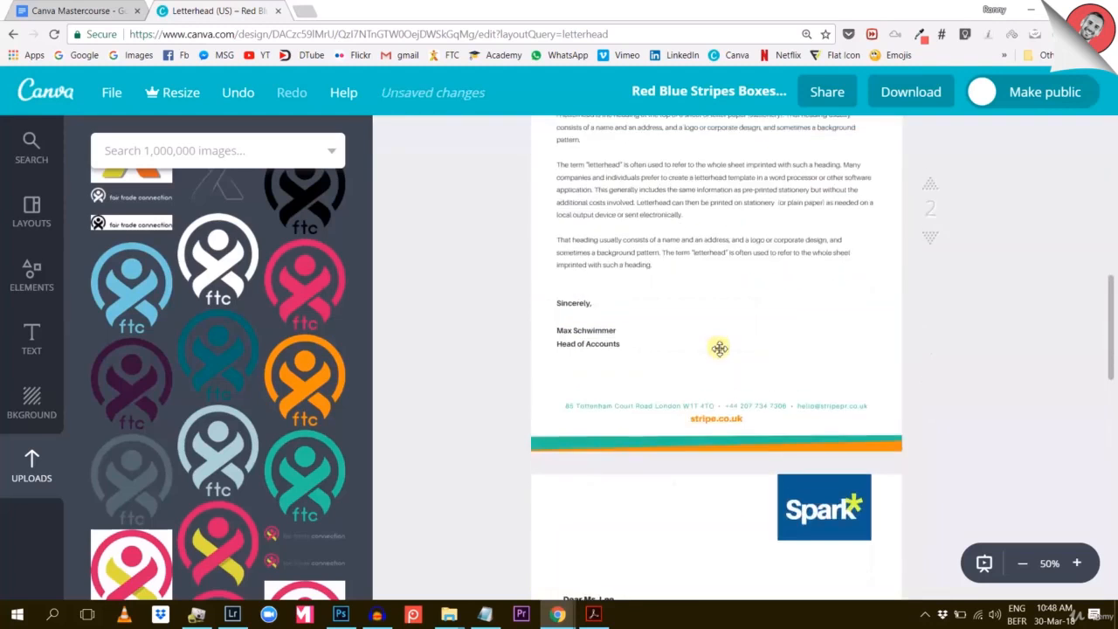
pyautogui.scroll(5, 803, 345)
pyautogui.scroll(-3, 790, 358)
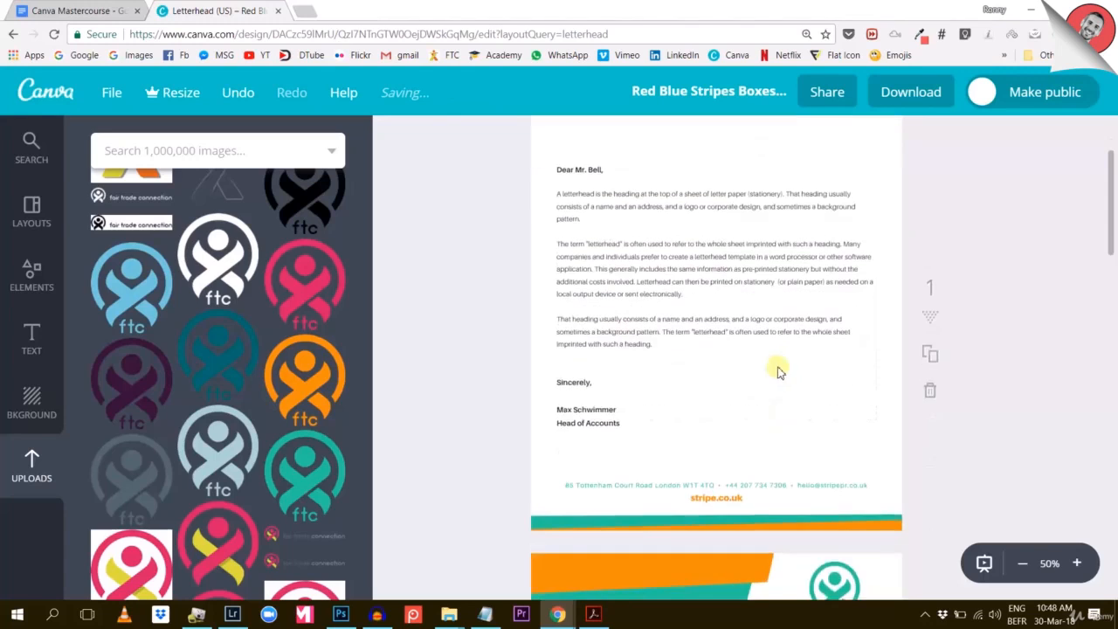
pyautogui.scroll(3, 777, 400)
pyautogui.click(780, 300)
pyautogui.click(788, 564)
pyautogui.scroll(-9, 791, 559)
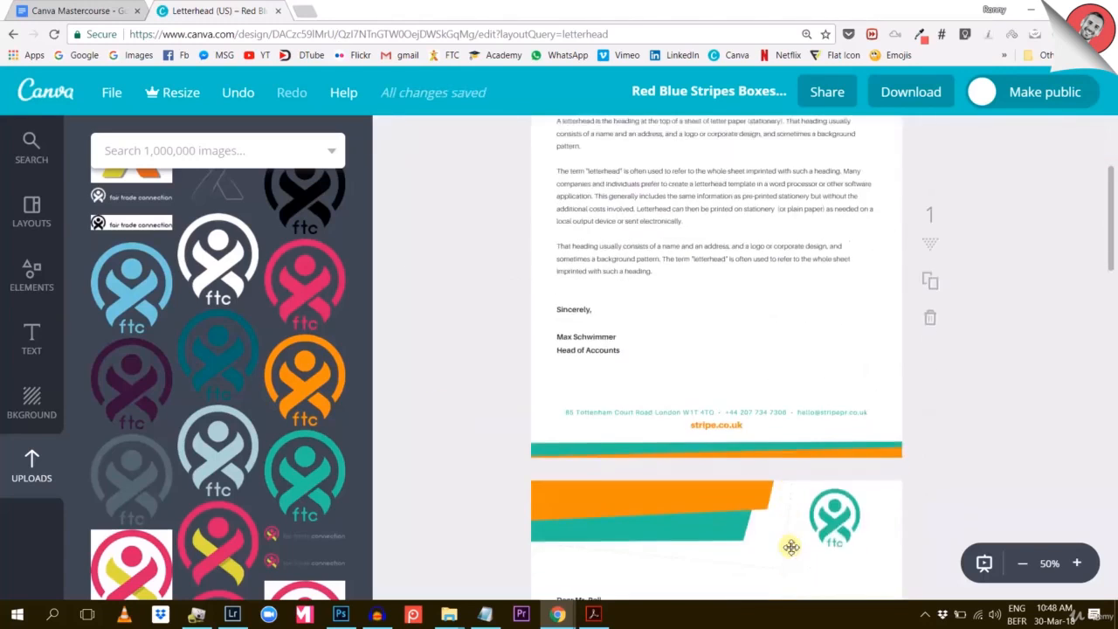
pyautogui.click(778, 382)
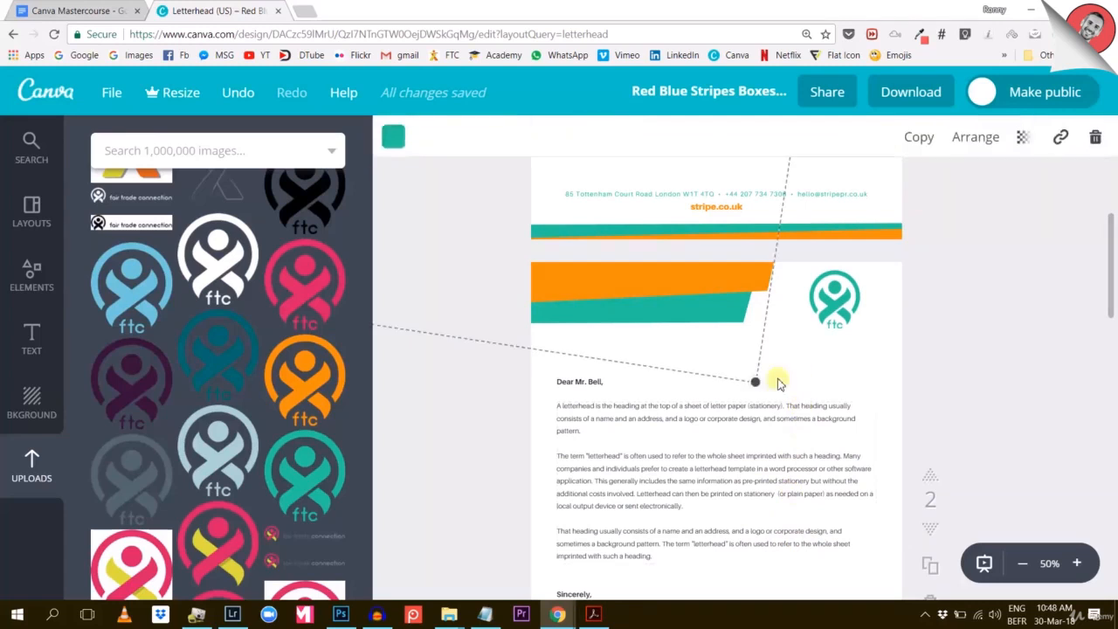
pyautogui.click(800, 506)
# Add the green ftc logo to page 2, shrink it and move it beside Dear Mr. Bell
pyautogui.click(339, 393)
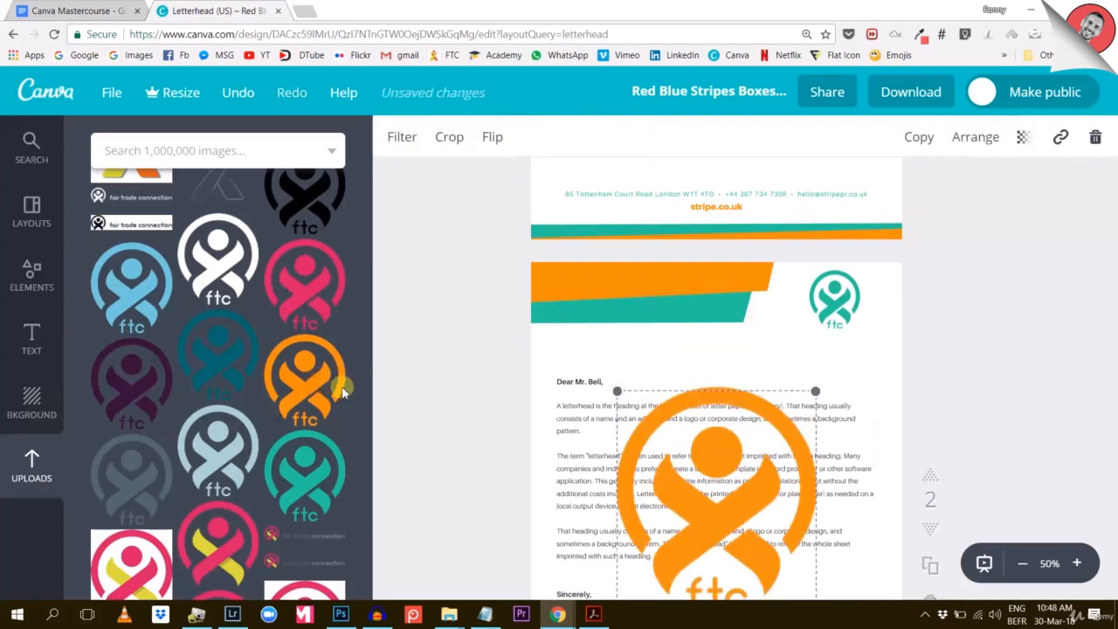
pyautogui.click(295, 476)
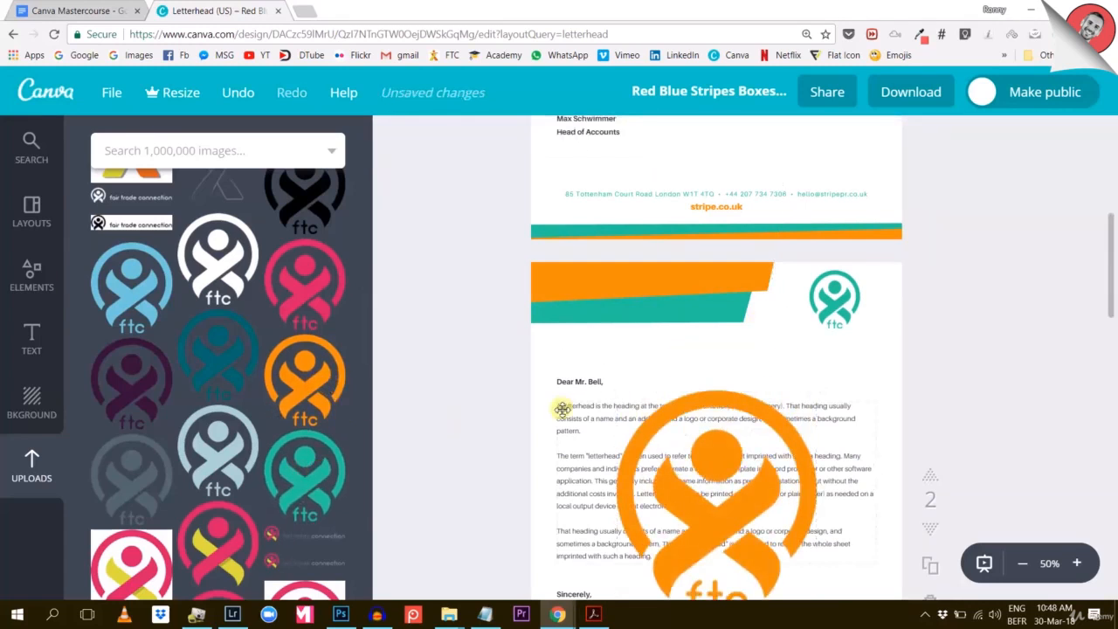
pyautogui.click(305, 472)
pyautogui.scroll(-2, 786, 367)
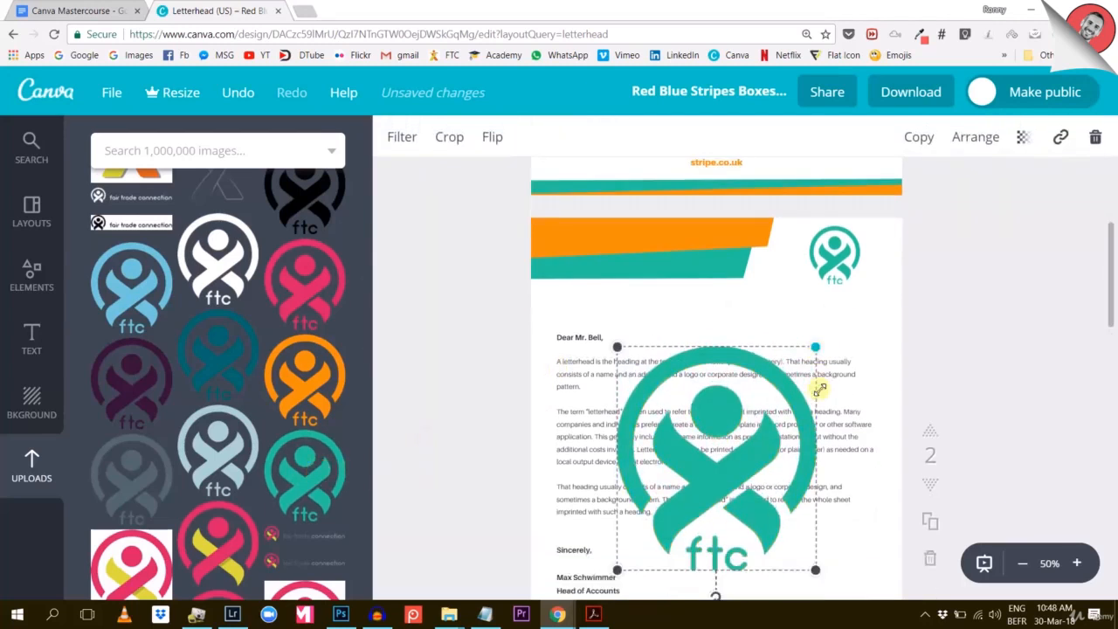
pyautogui.click(751, 308)
pyautogui.moveTo(1060, 409); pyautogui.dragTo(733, 428)
pyautogui.keyDown('shift'); pyautogui.click(862, 399); pyautogui.keyUp('shift')
pyautogui.moveTo(817, 543); pyautogui.dragTo(654, 399)
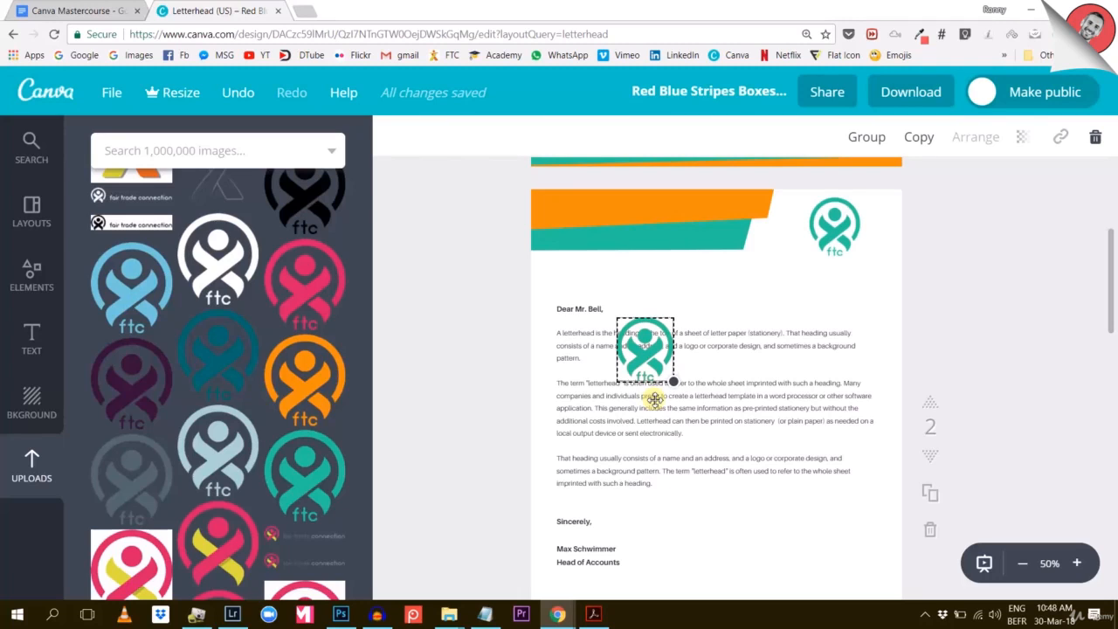
pyautogui.moveTo(656, 342); pyautogui.dragTo(780, 286)
# Nudge the lower ftc logo left and delete the ftc logo from the header
pyautogui.click(769, 294)
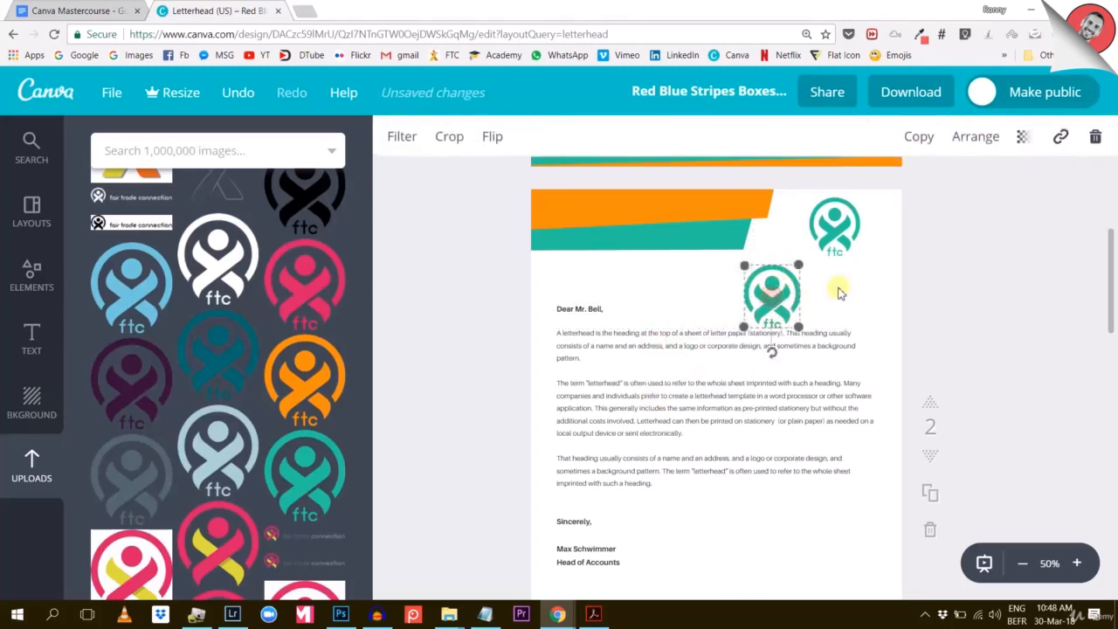
pyautogui.press('Left')
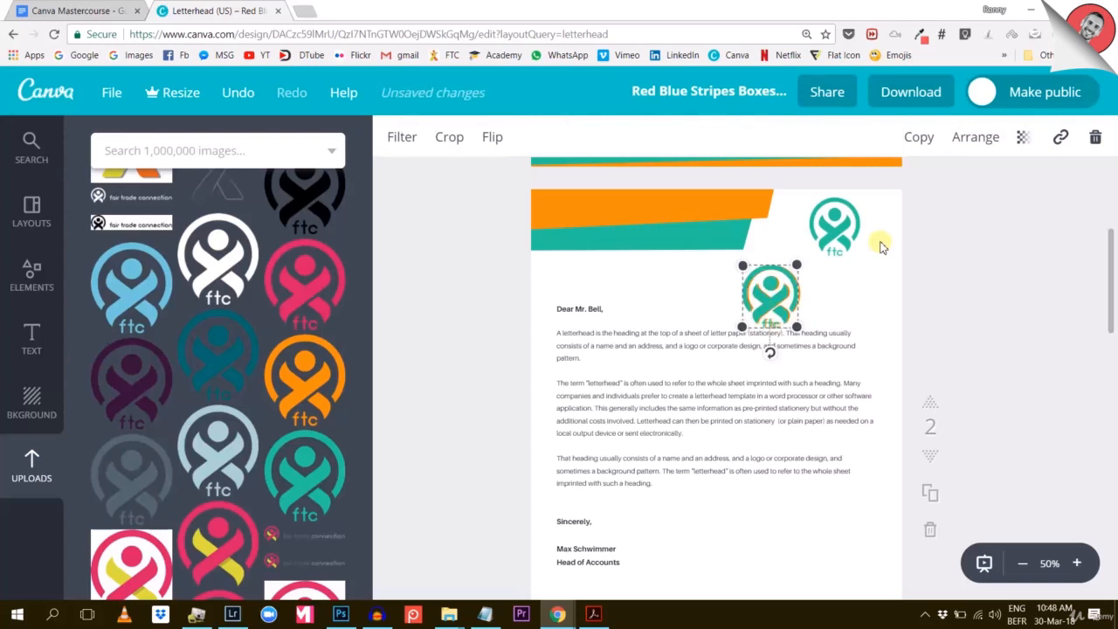
pyautogui.click(860, 248)
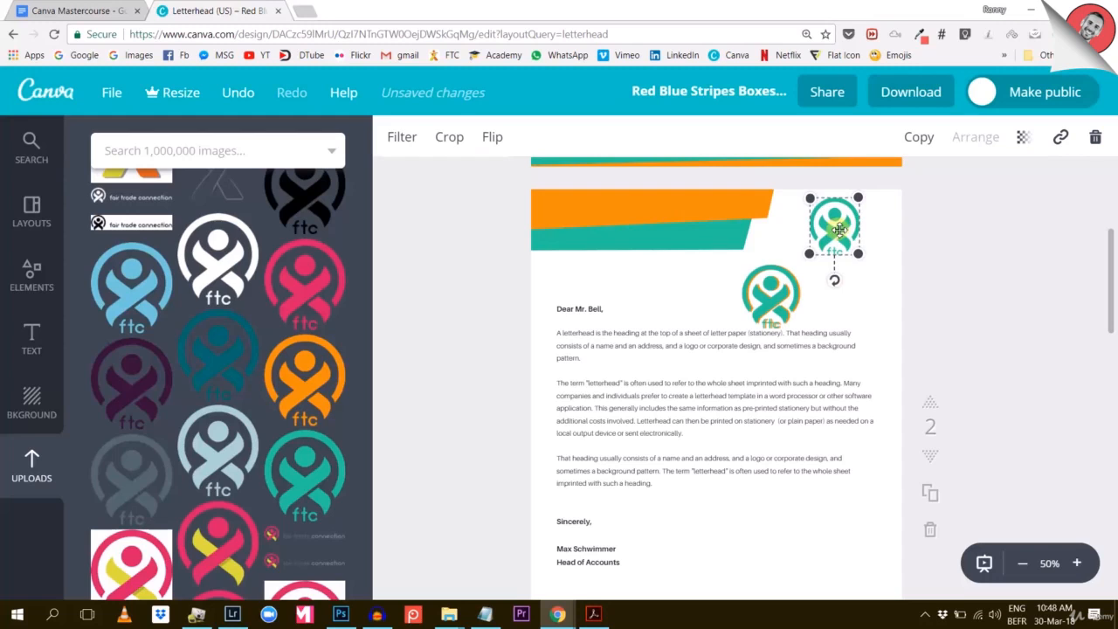
pyautogui.press('Delete')
pyautogui.moveTo(795, 233); pyautogui.dragTo(838, 228)
pyautogui.click(869, 136)
pyautogui.click(971, 284)
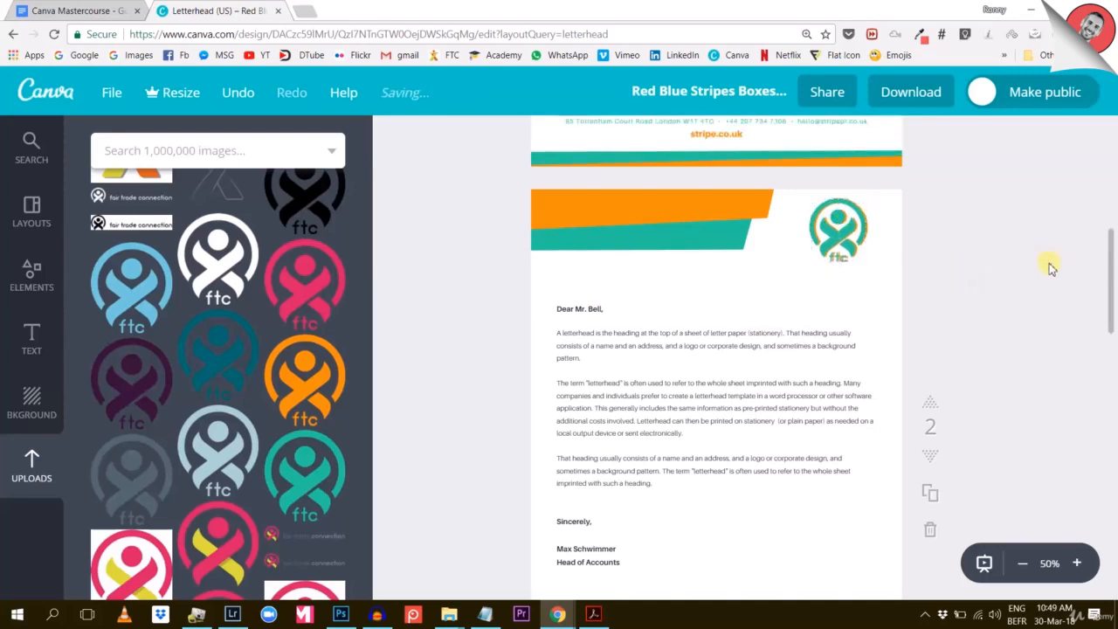
# Delete the duplicate second letter page
pyautogui.scroll(1, 1011, 302)
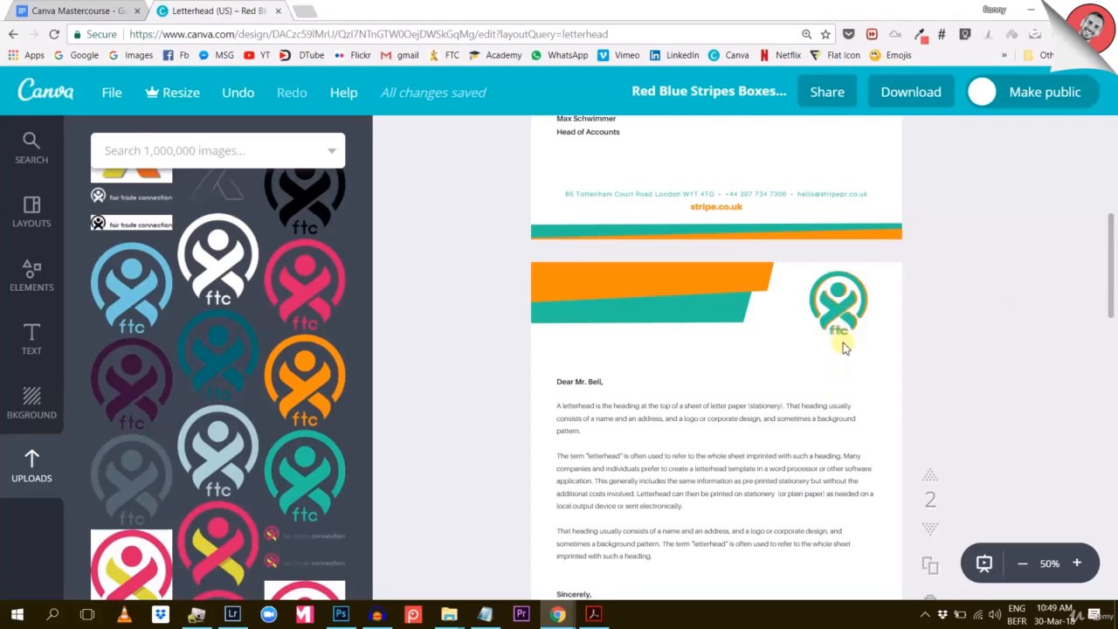
pyautogui.scroll(-3, 831, 350)
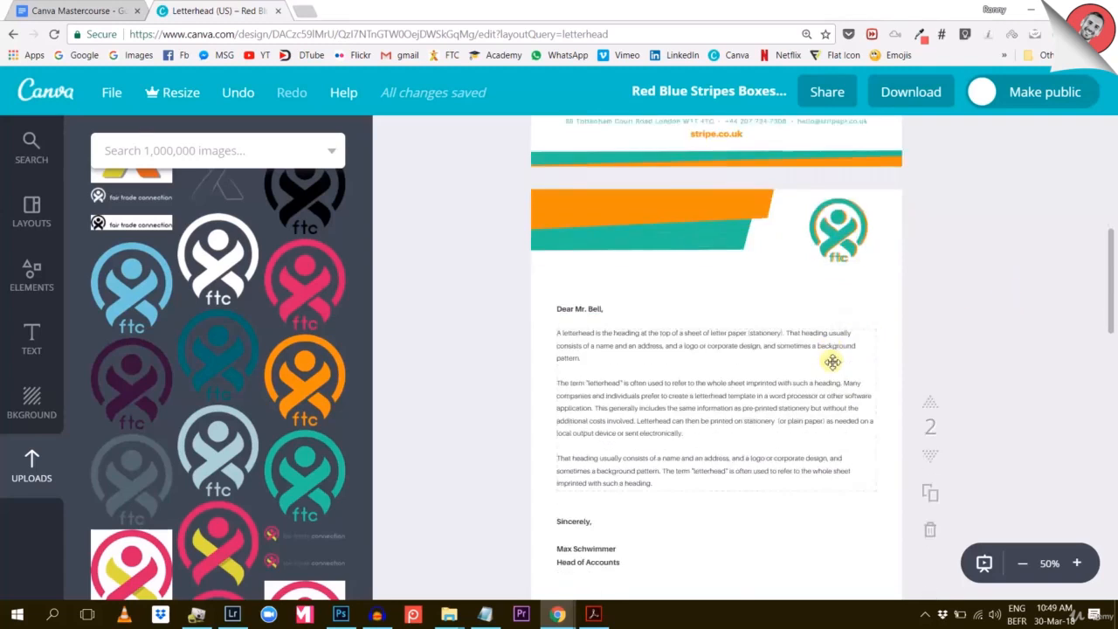
pyautogui.scroll(2, 831, 380)
pyautogui.click(930, 533)
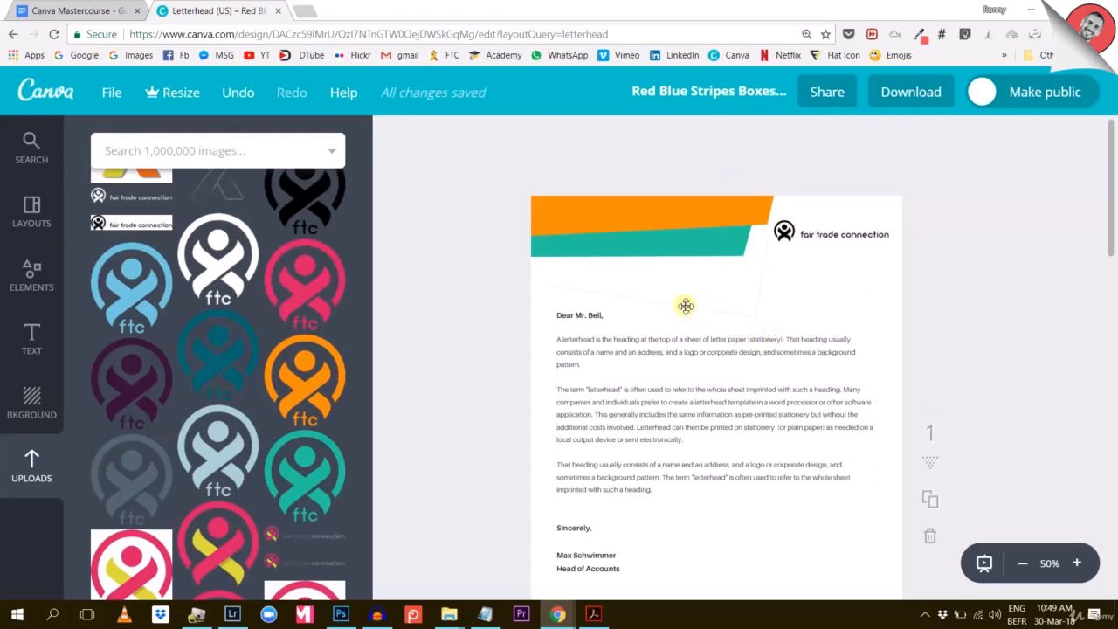
# Replace the signer's name with the author's own name and change Head of Accounts to Founder
pyautogui.scroll(-2, 679, 336)
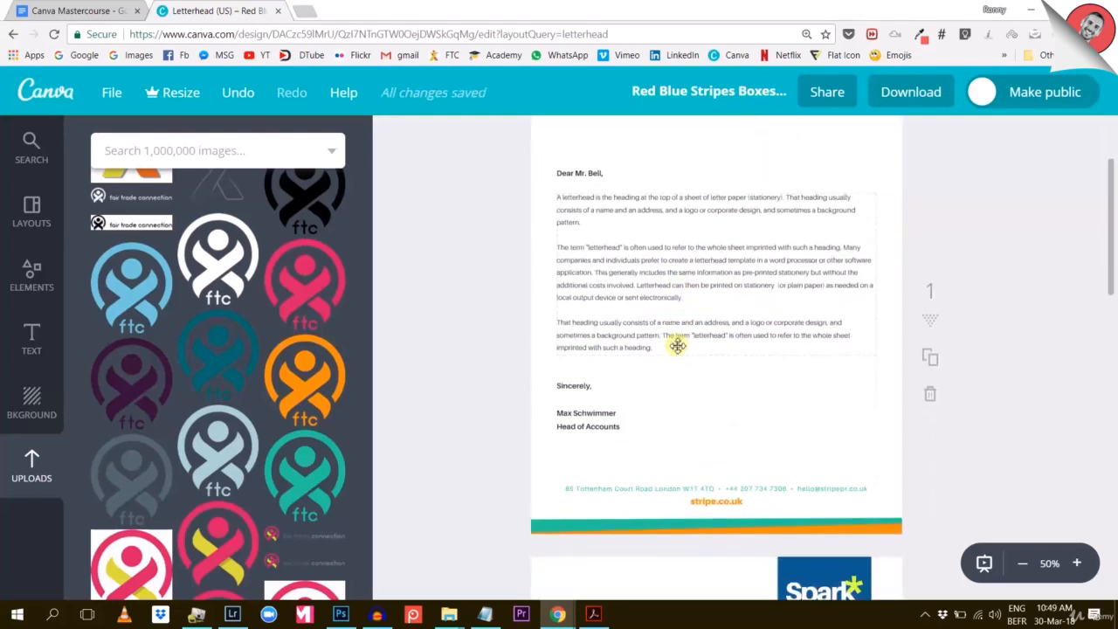
pyautogui.click(578, 414)
pyautogui.moveTo(623, 407); pyautogui.dragTo(569, 407)
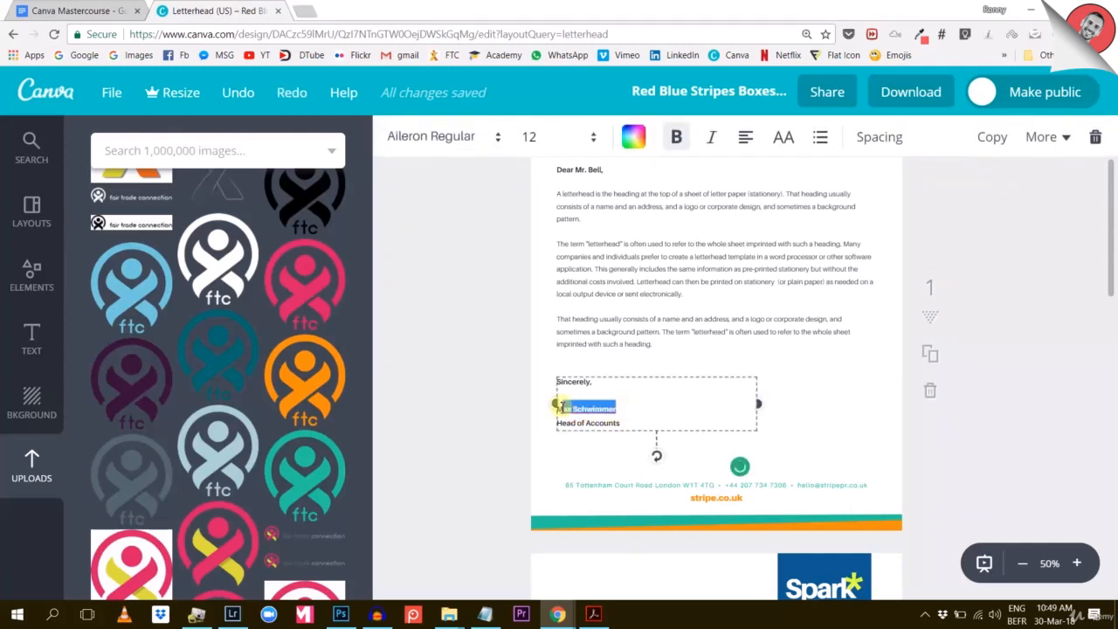
pyautogui.write('Ronny Hemrosa')
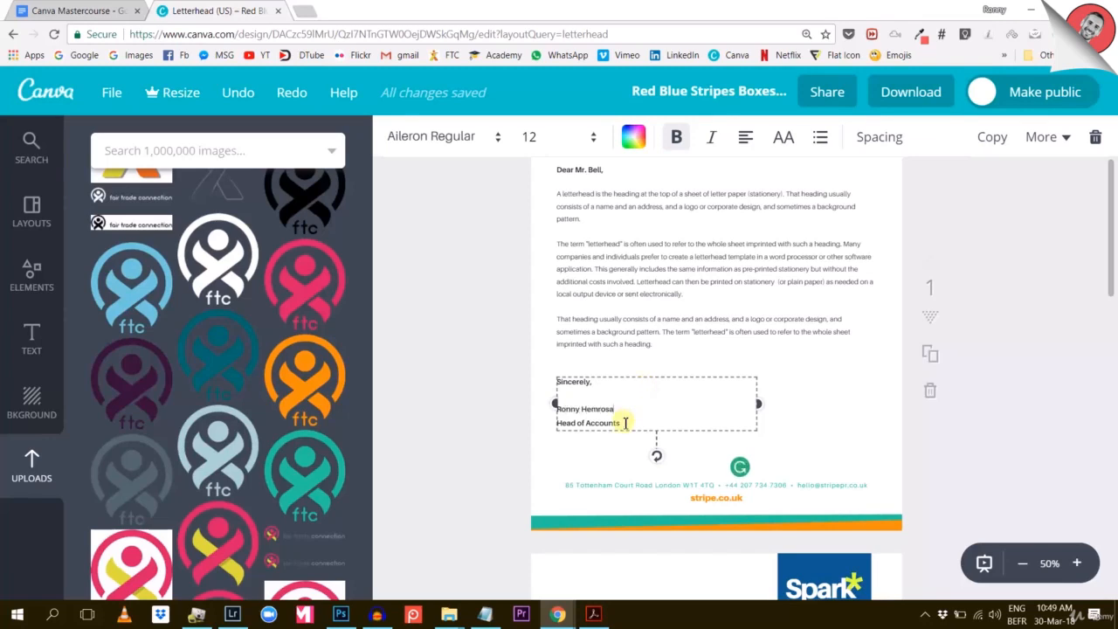
pyautogui.moveTo(606, 425); pyautogui.dragTo(564, 427)
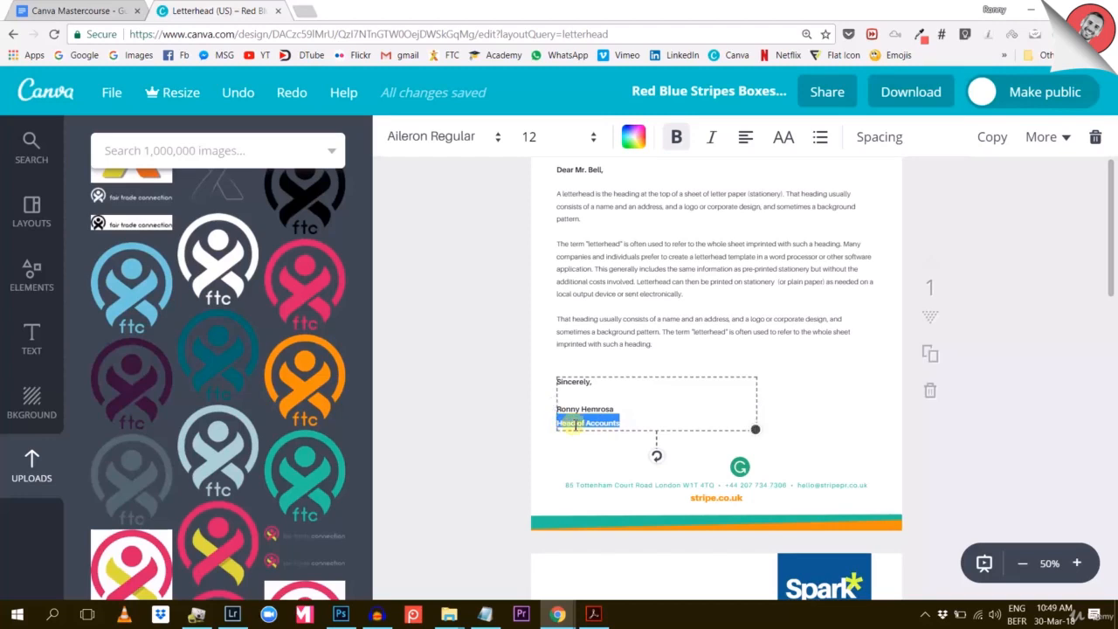
pyautogui.write('Flou')
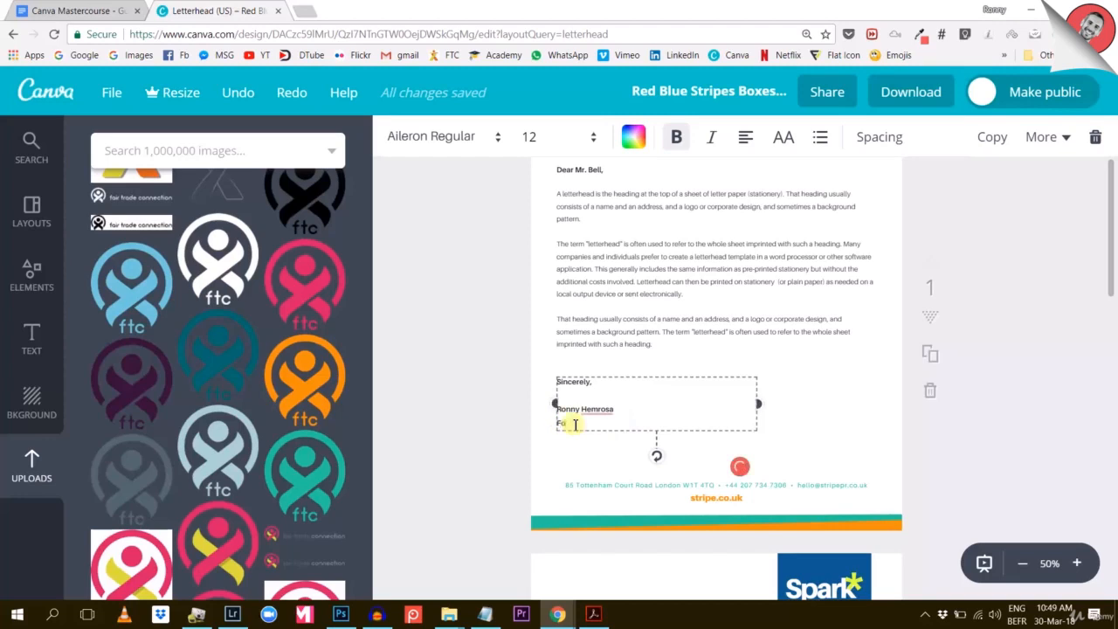
pyautogui.click(801, 394)
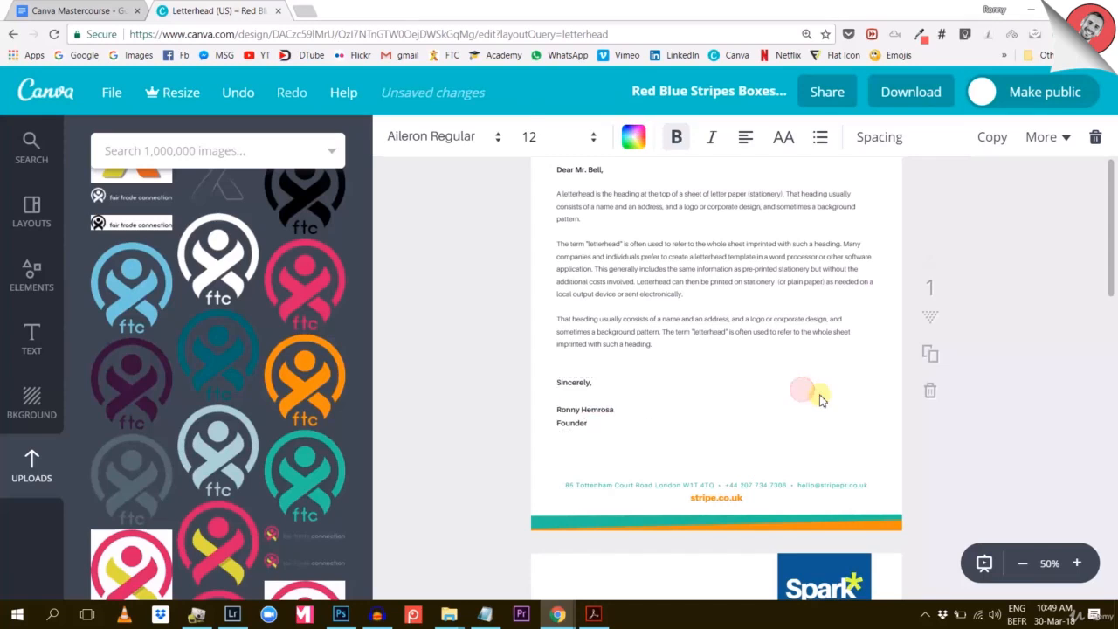
# Replace the footer's stripe.co.uk web address with fairtradeconnection.org
pyautogui.click(645, 485)
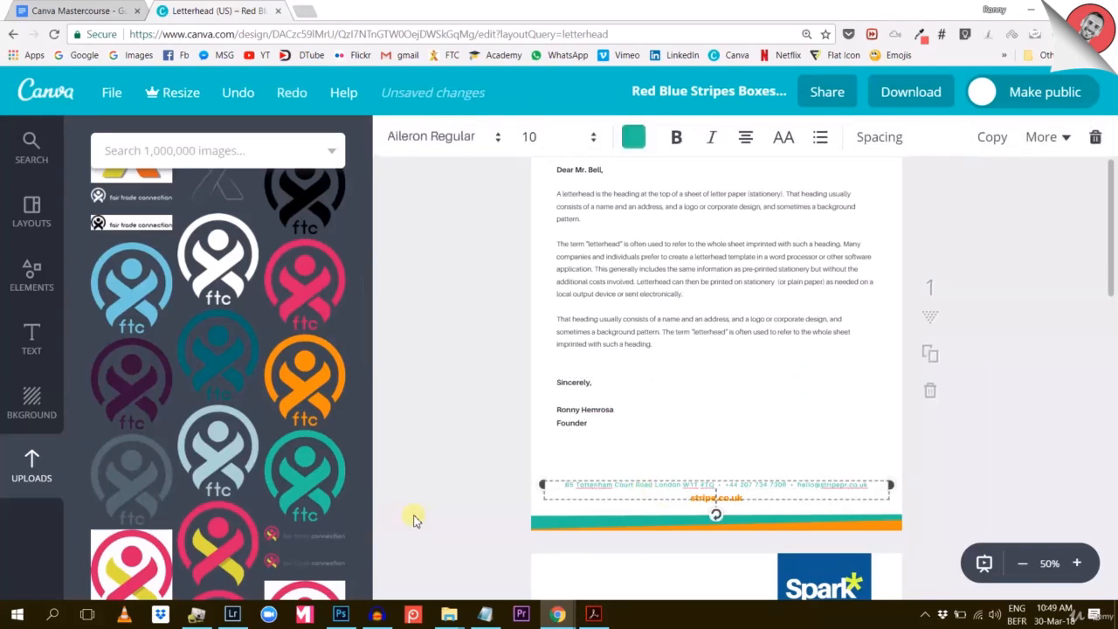
pyautogui.scroll(-1, 1016, 391)
pyautogui.click(1018, 399)
pyautogui.click(727, 426)
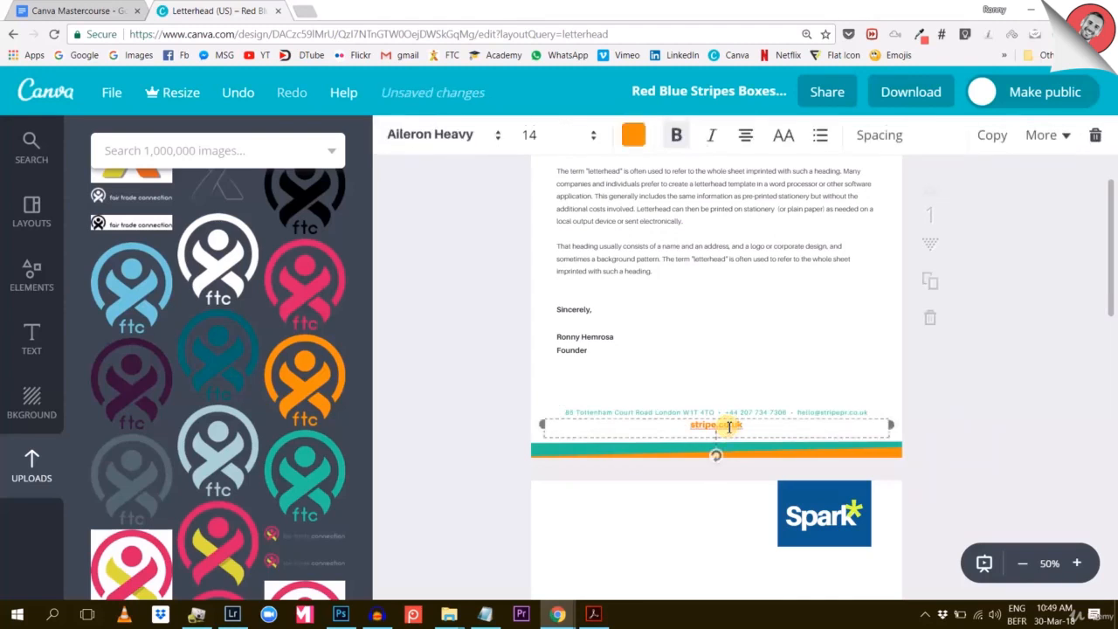
pyautogui.moveTo(720, 425); pyautogui.dragTo(690, 427)
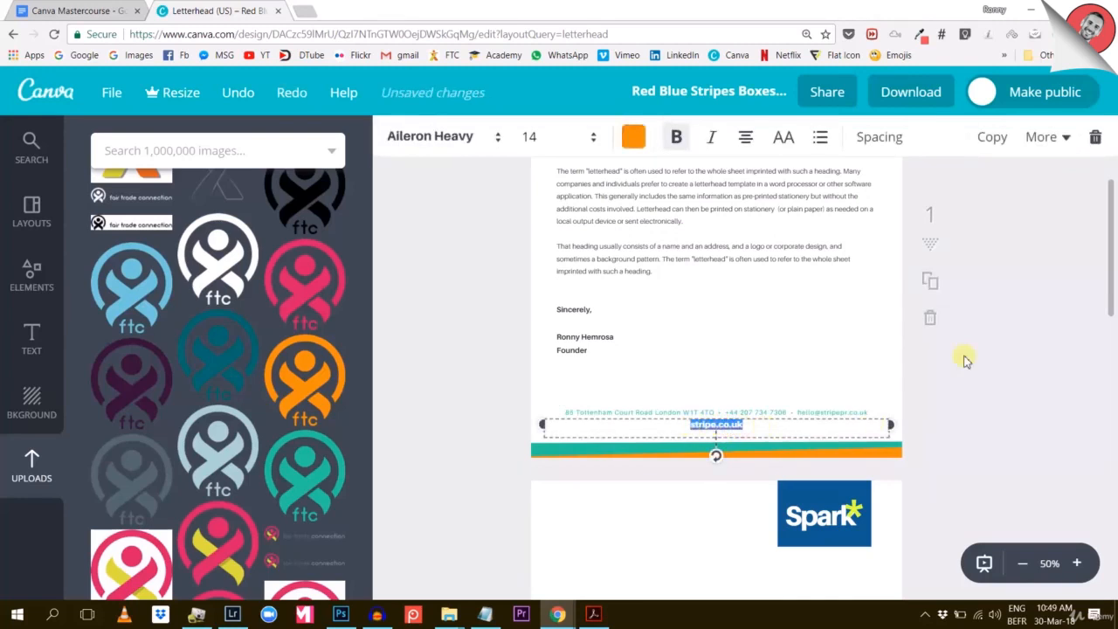
pyautogui.write('fairtradeconnection')
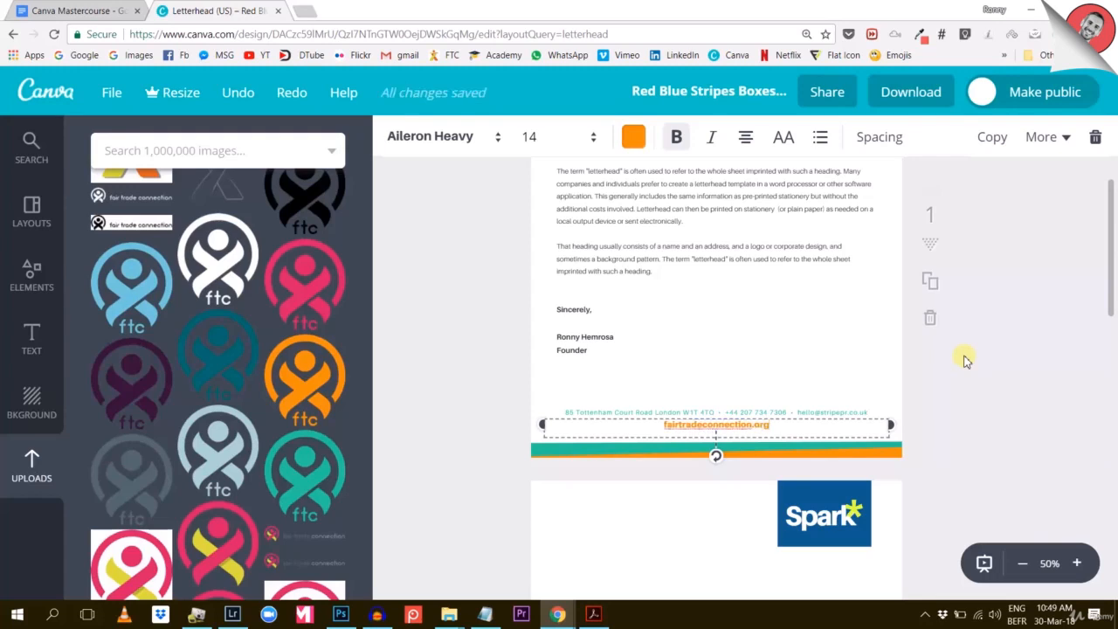
# Deselect the footer and scroll down to the Spark Solutions letter on page 2
pyautogui.click(1054, 349)
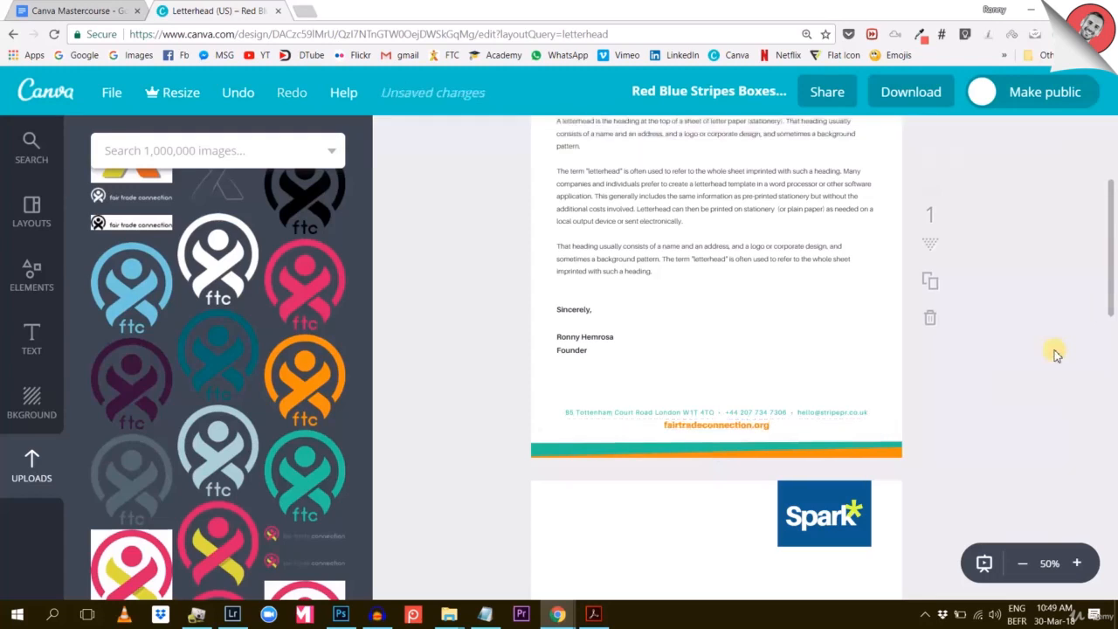
pyautogui.scroll(3, 1068, 377)
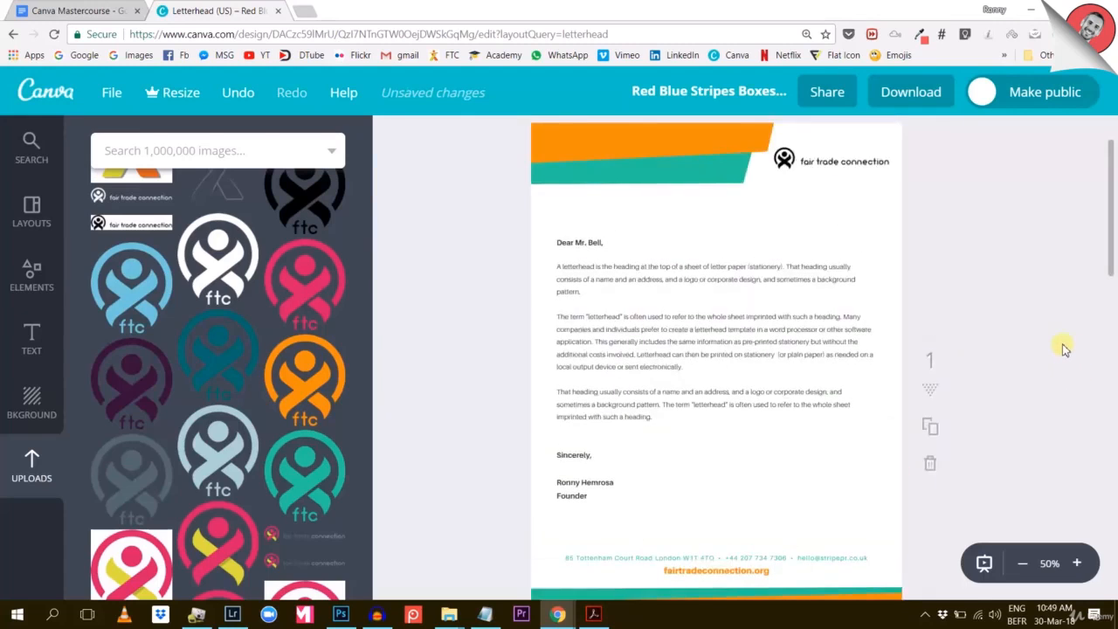
pyautogui.scroll(-2, 1053, 367)
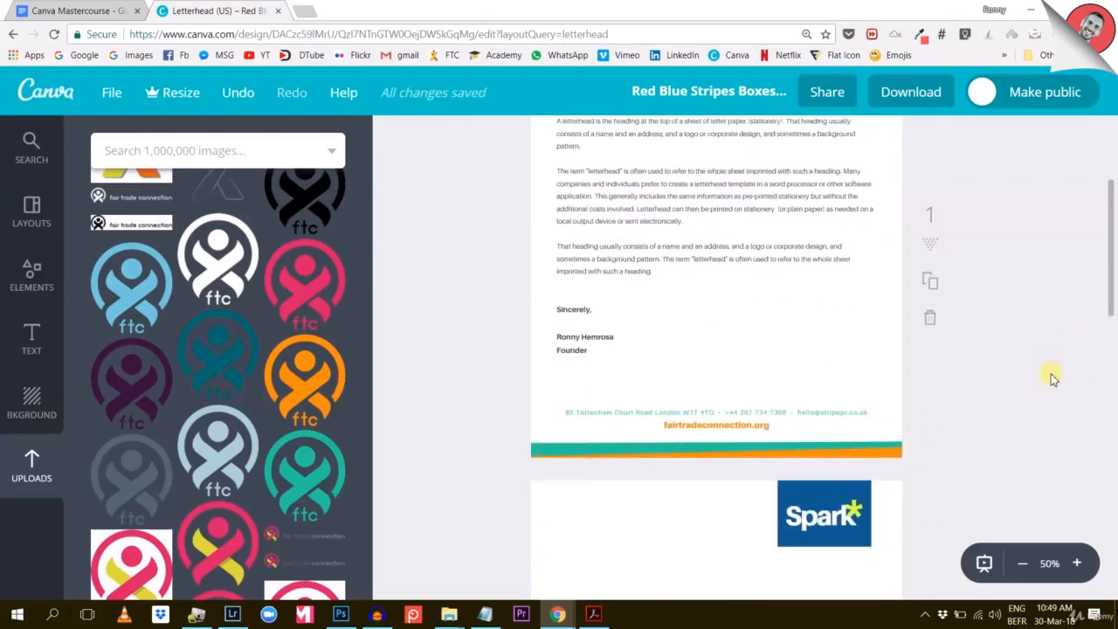
pyautogui.scroll(-4, 1051, 389)
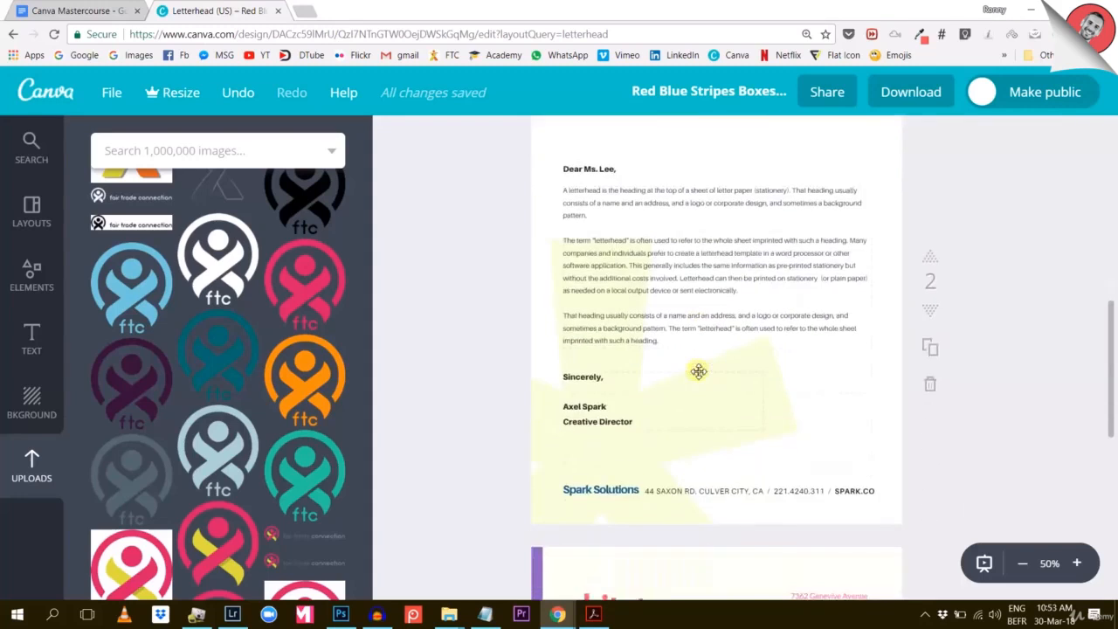
# Place the colour fair trade connection logo at the top of page 2, sized about 269 × 51
pyautogui.scroll(3, 699, 371)
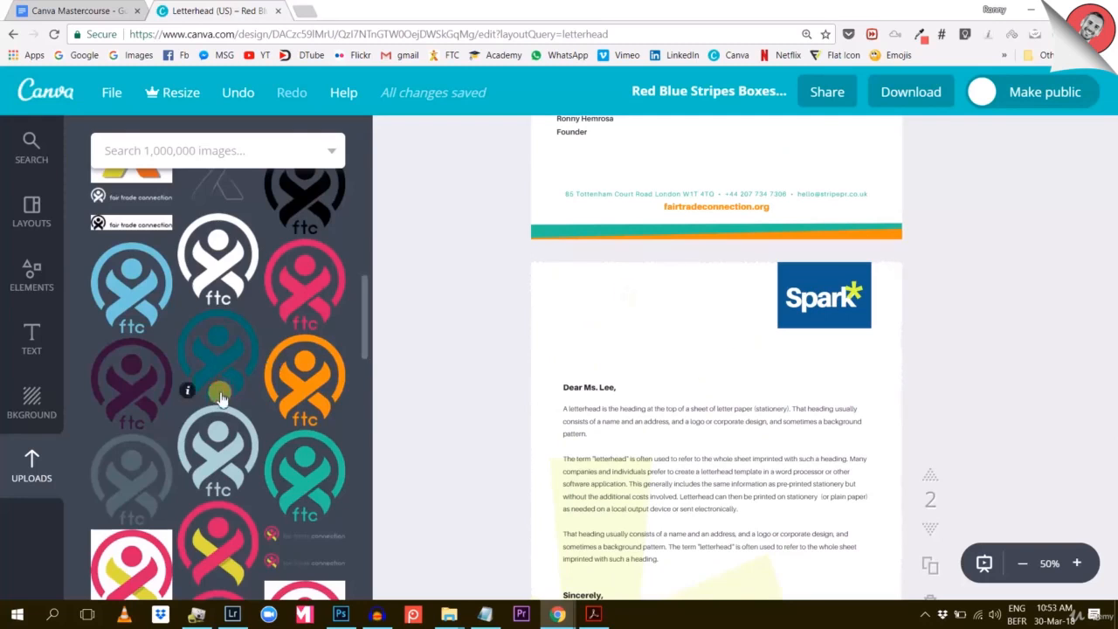
pyautogui.scroll(-2, 217, 402)
pyautogui.scroll(-5, 213, 437)
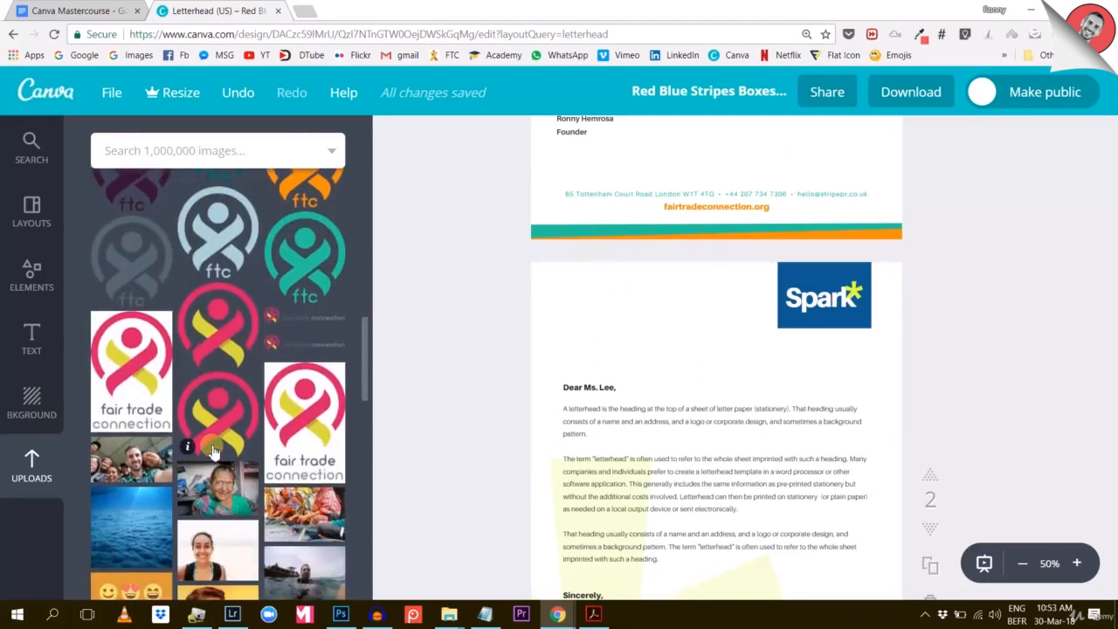
pyautogui.scroll(8, 213, 451)
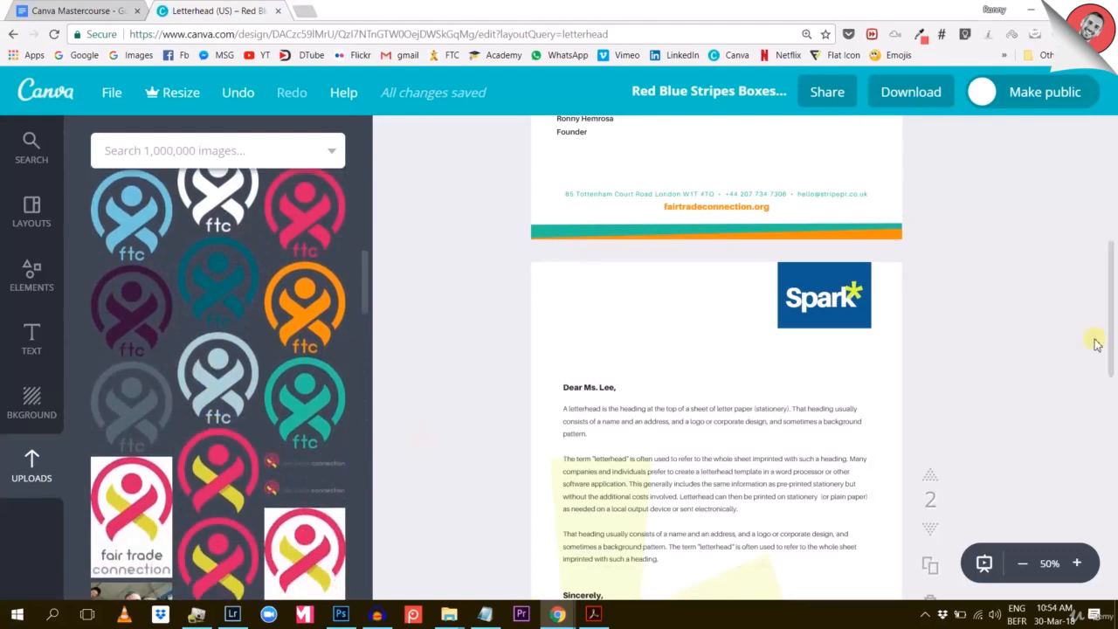
pyautogui.click(680, 321)
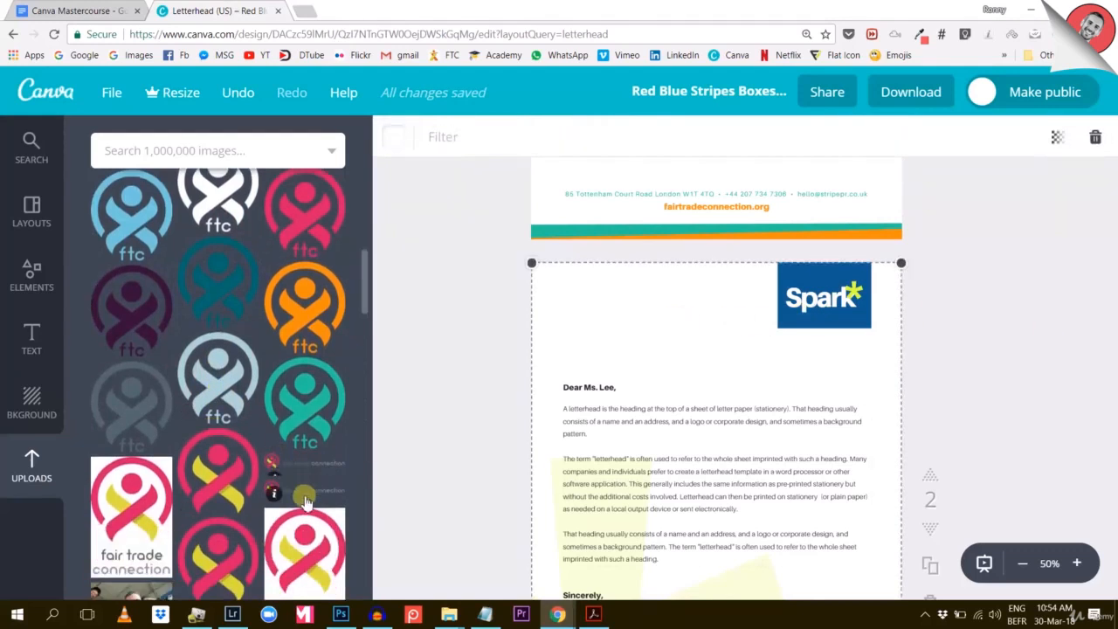
pyautogui.click(309, 459)
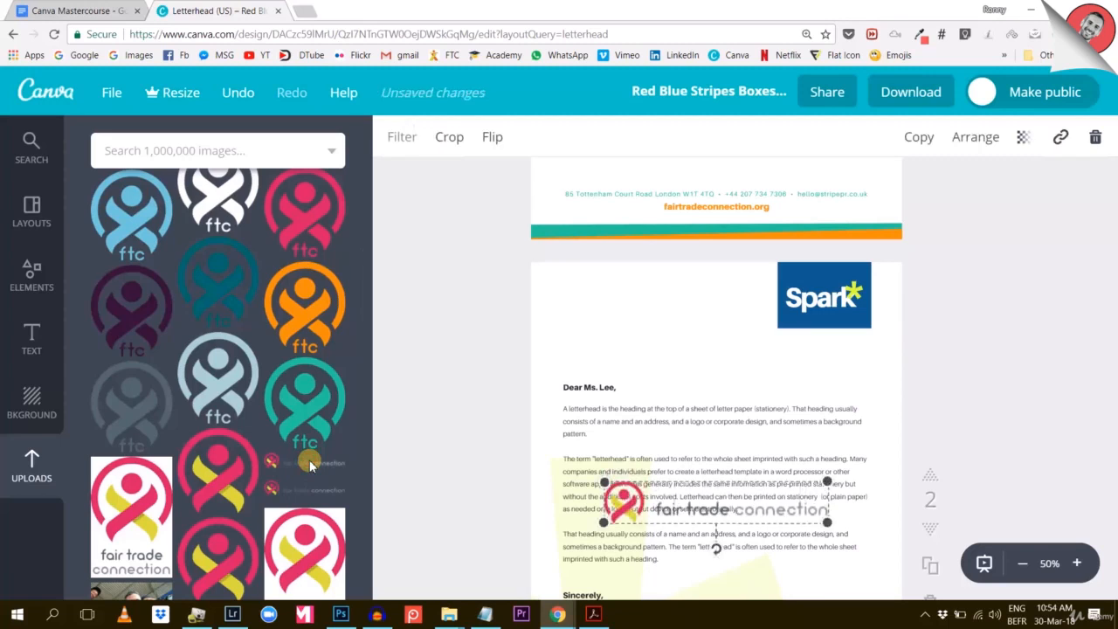
pyautogui.moveTo(725, 522); pyautogui.dragTo(708, 341)
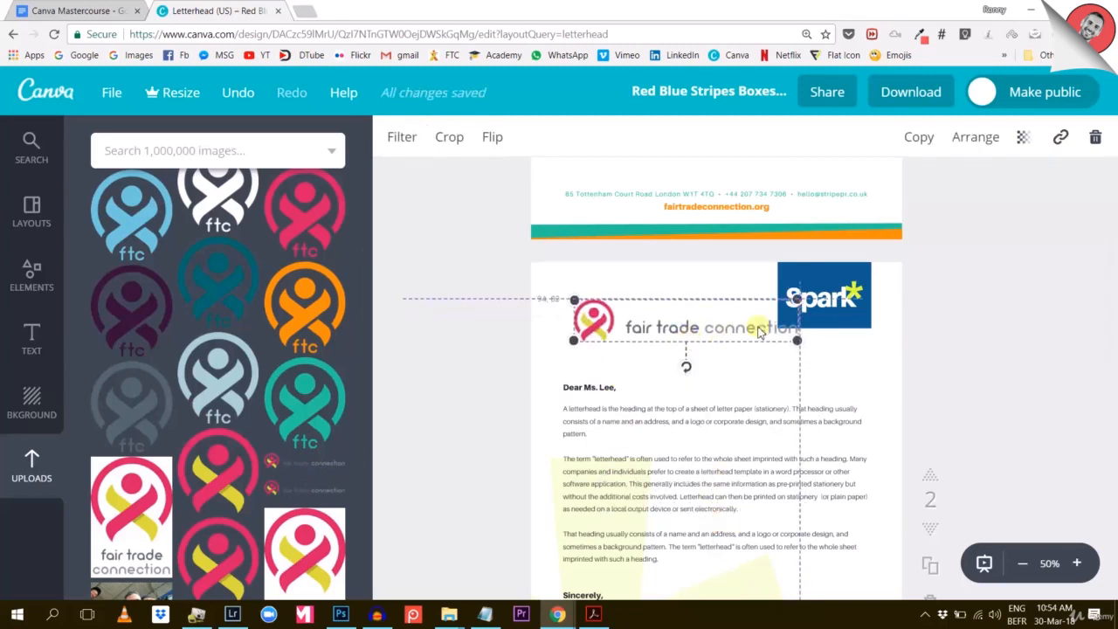
pyautogui.moveTo(795, 303); pyautogui.dragTo(639, 317)
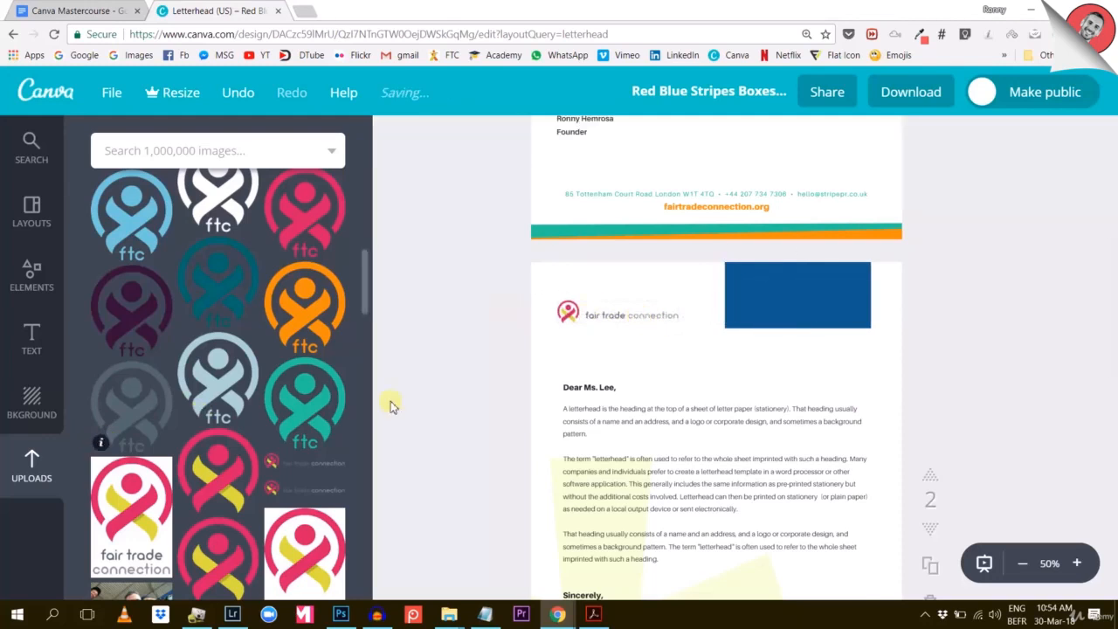
pyautogui.scroll(-10, 201, 419)
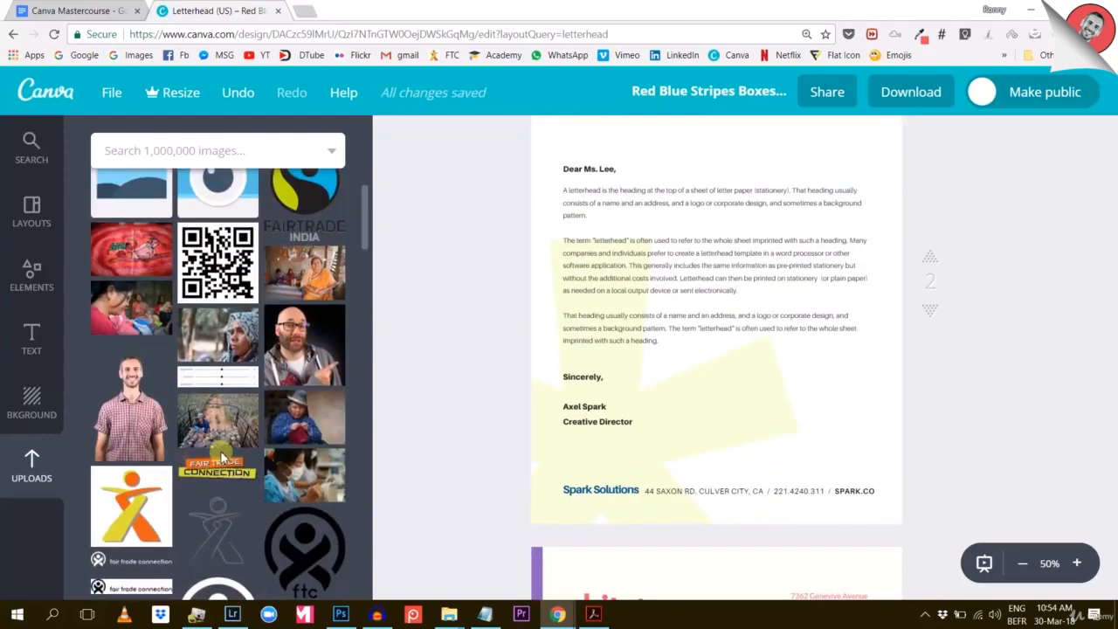
# Drop the white fair trade connection logo inside page 2's blue header box
pyautogui.scroll(-2, 221, 451)
pyautogui.scroll(2, 641, 374)
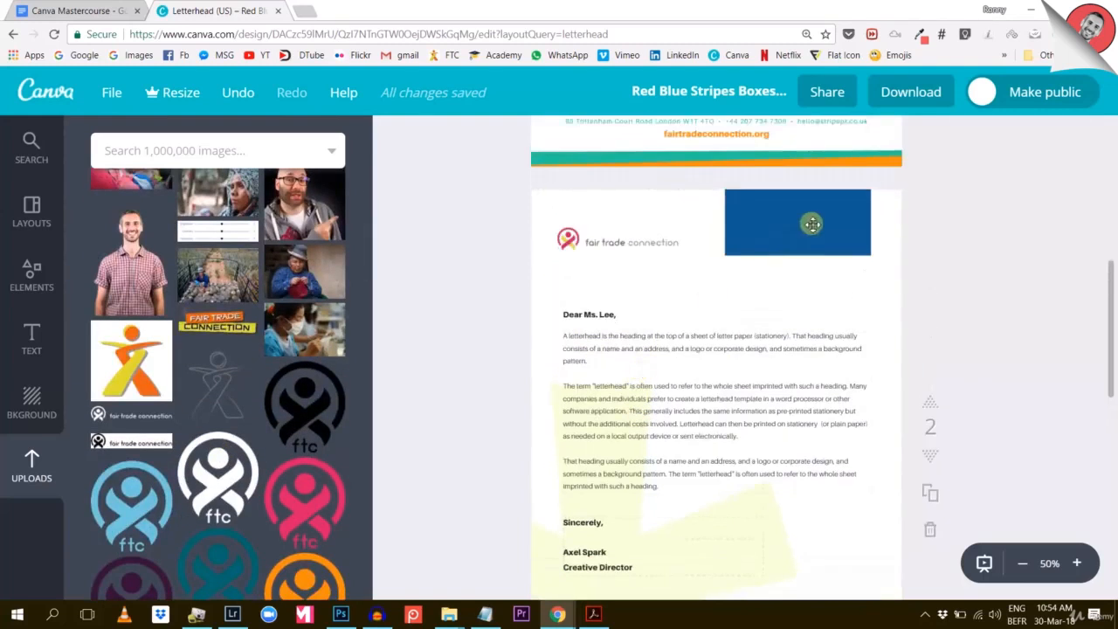
pyautogui.click(785, 244)
pyautogui.moveTo(147, 418); pyautogui.dragTo(795, 244)
pyautogui.click(797, 255)
pyautogui.click(814, 222)
pyautogui.click(851, 282)
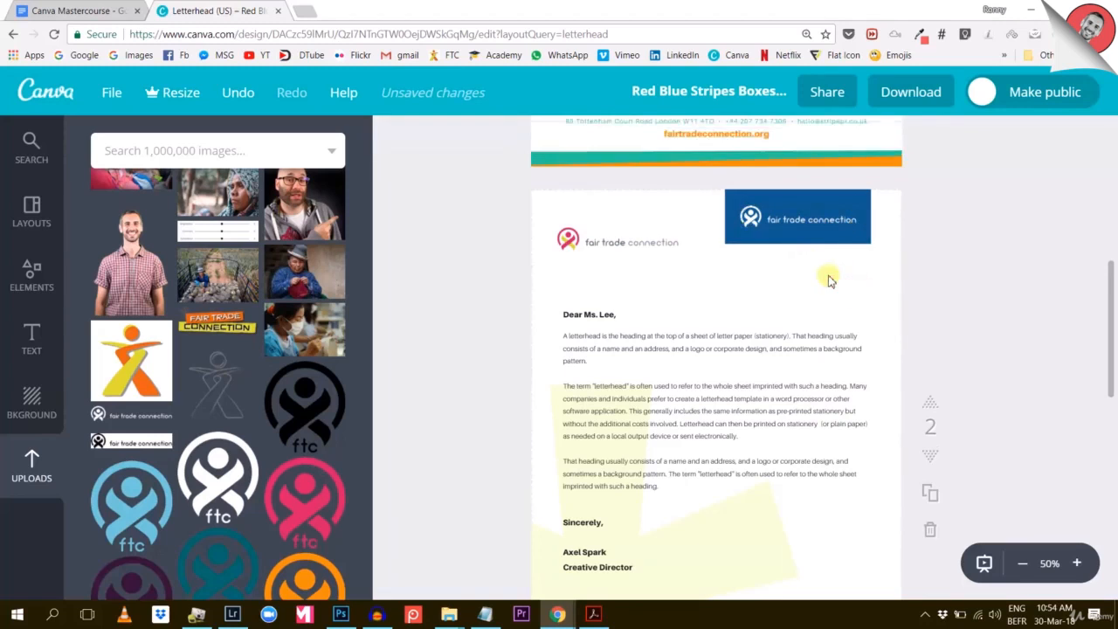
pyautogui.scroll(-1, 786, 220)
pyautogui.scroll(2, 769, 234)
pyautogui.click(790, 292)
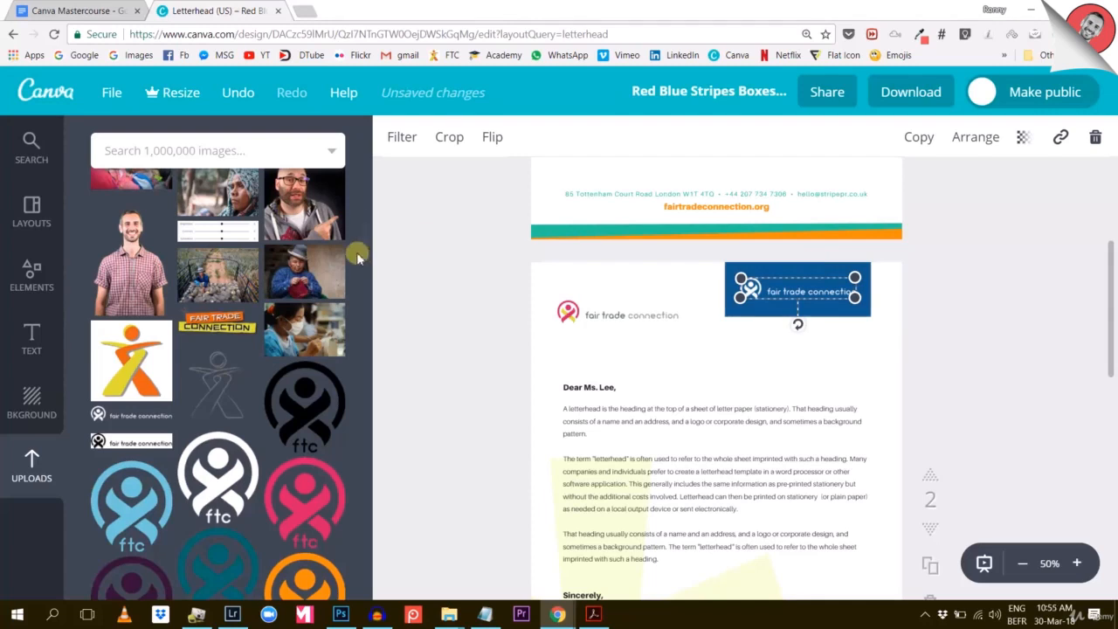
# Delete the colour logo at the top left of page 2
pyautogui.click(672, 312)
pyautogui.press('Delete')
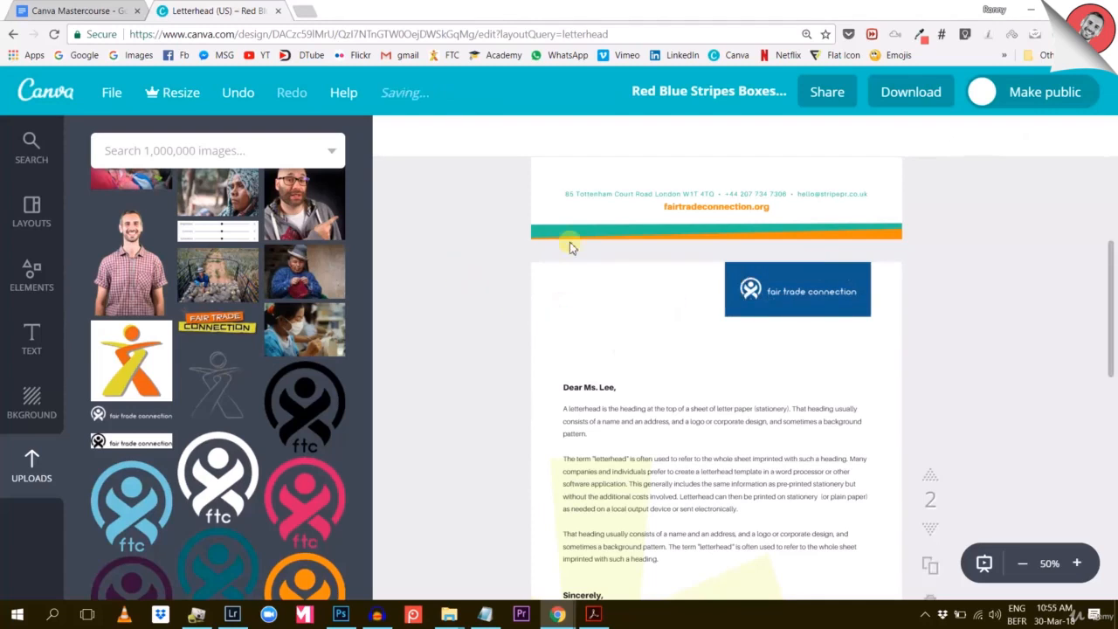
pyautogui.scroll(-3, 615, 322)
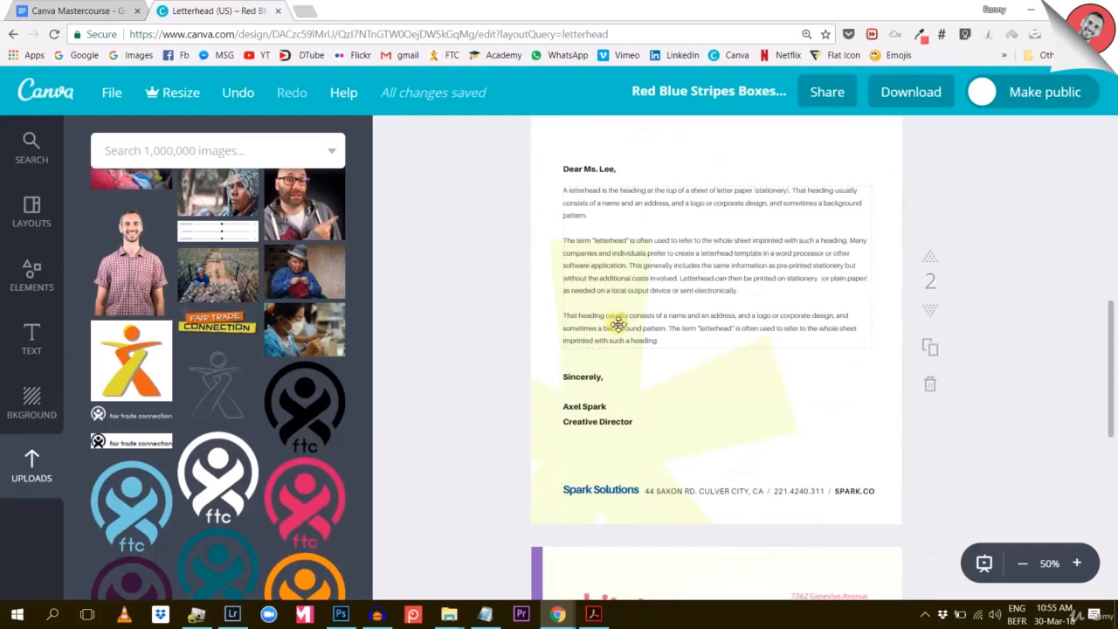
# Replace the Spark Solutions footer text with Fair Trade Connection in Raleway Heavy
pyautogui.click(596, 487)
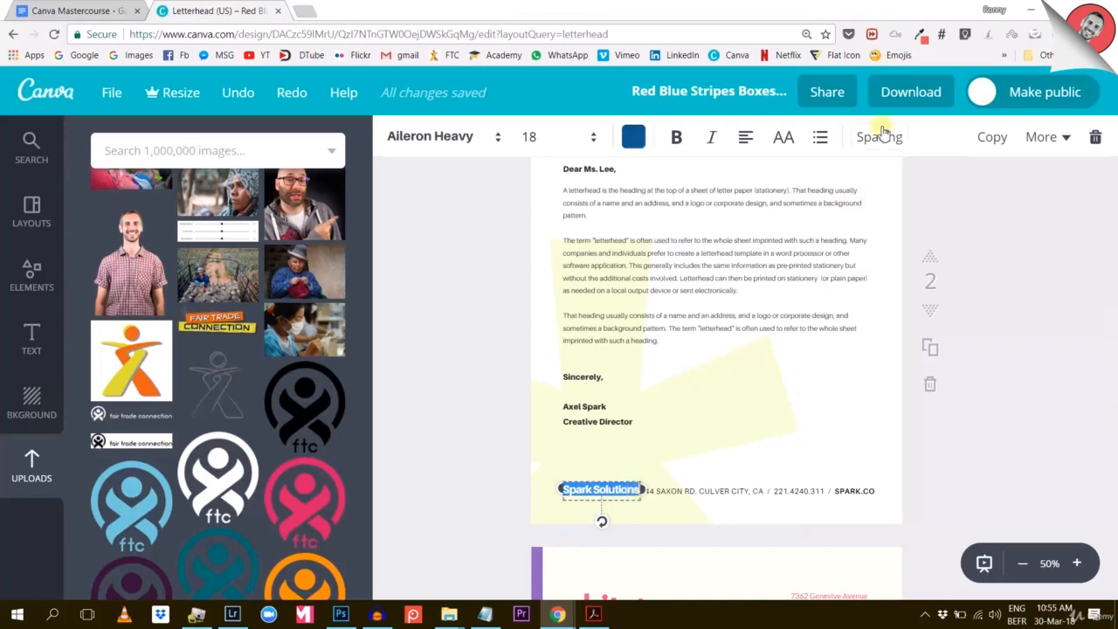
pyautogui.write('Fair Trade Connec')
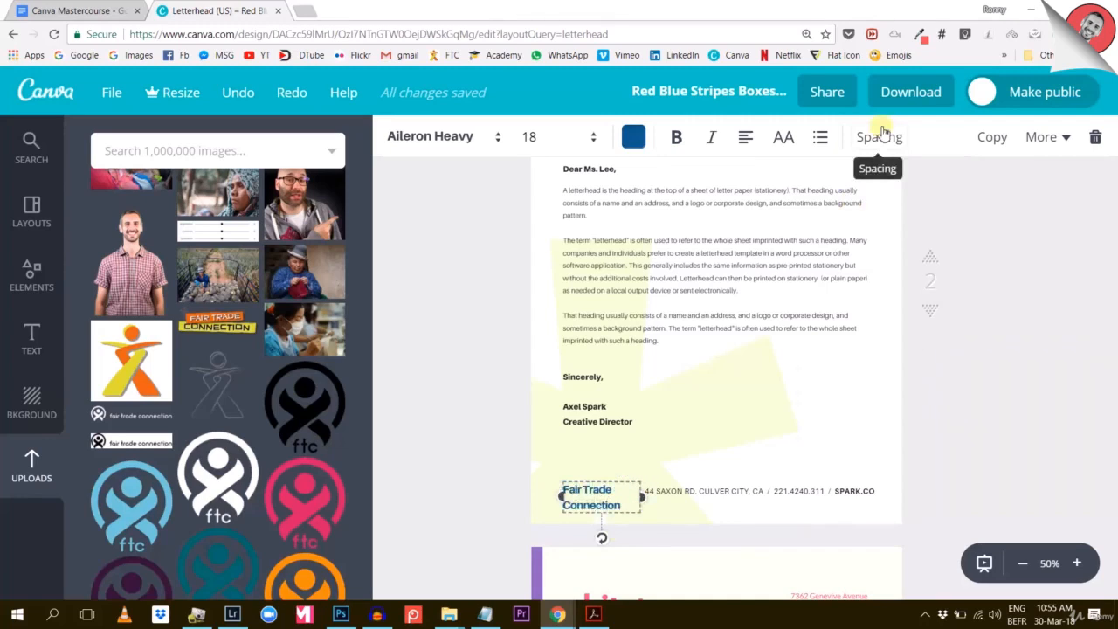
pyautogui.click(409, 136)
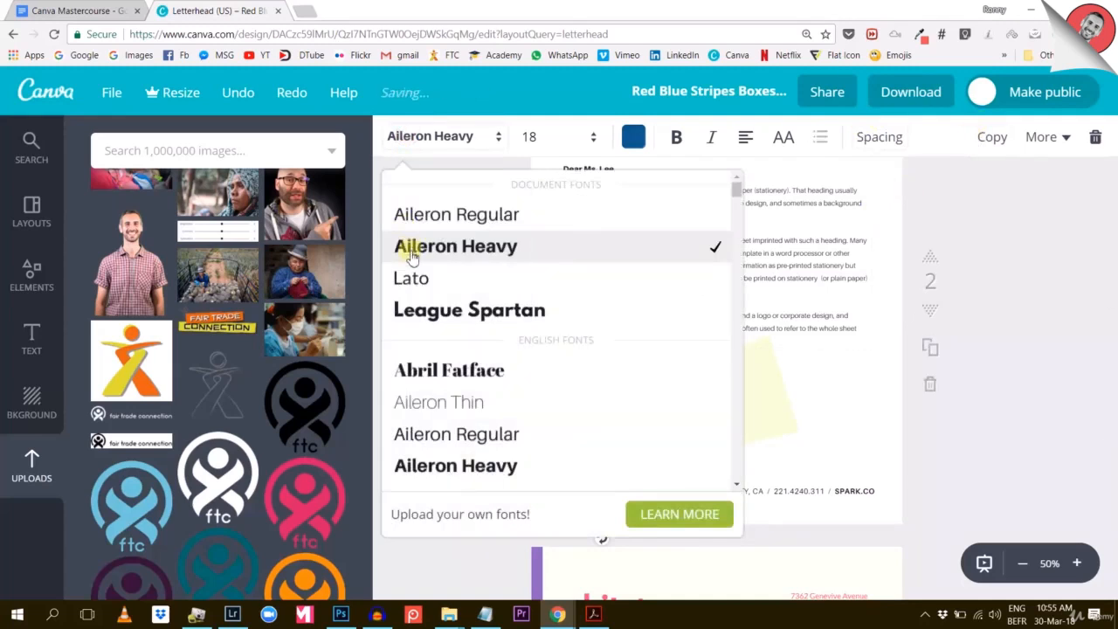
pyautogui.moveTo(734, 188); pyautogui.dragTo(743, 392)
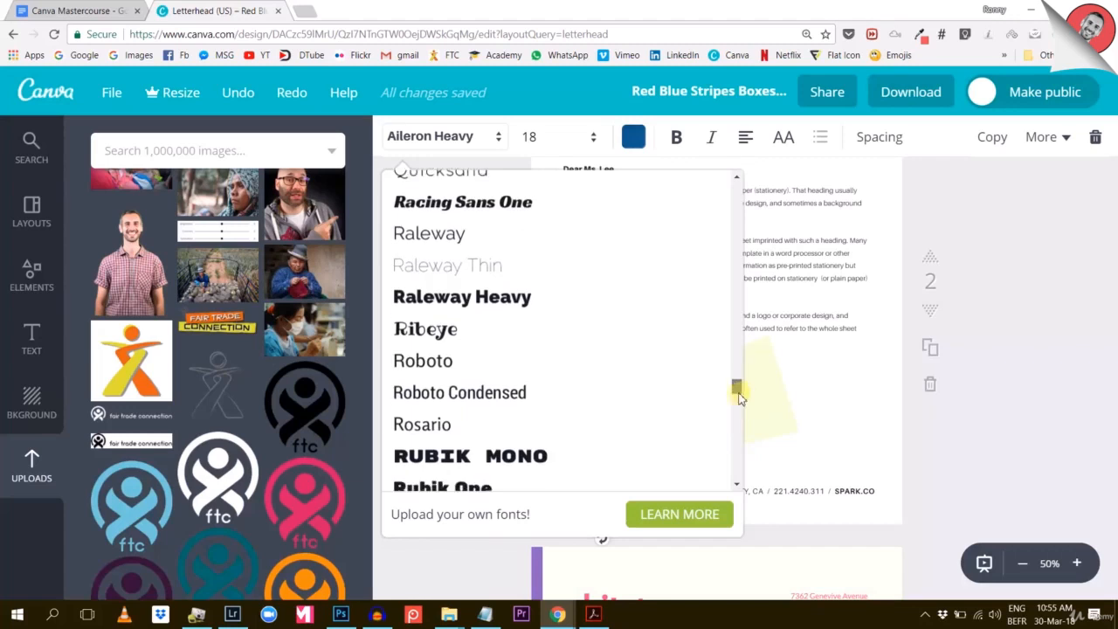
pyautogui.click(531, 300)
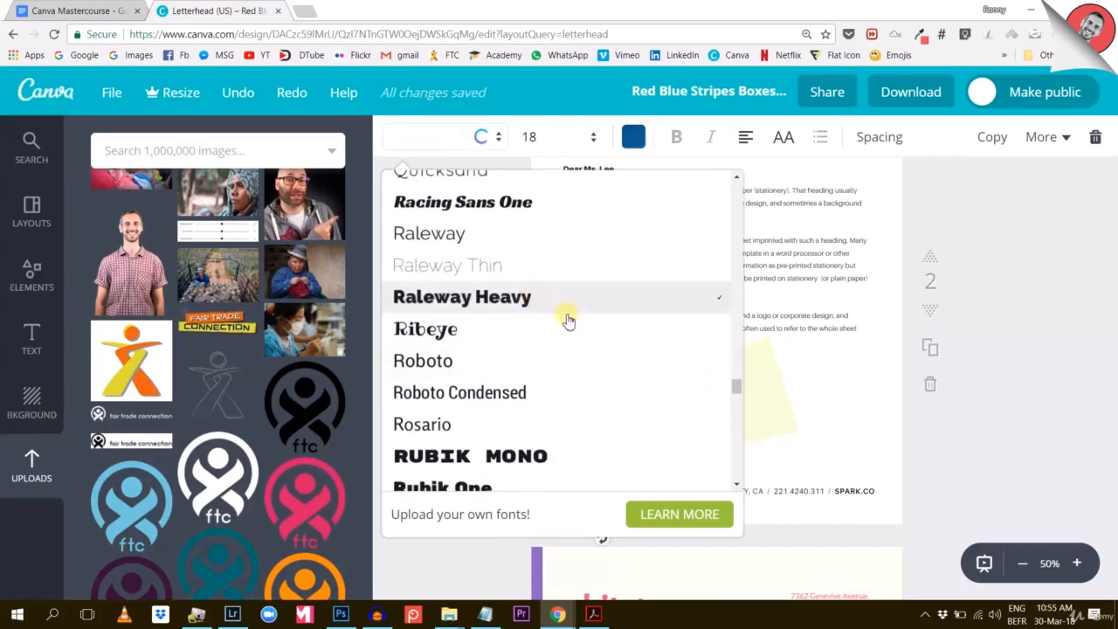
# Centre the heading above the centred address line and change SPARK.CO to FTC.ORG
pyautogui.click(1011, 311)
pyautogui.moveTo(599, 491); pyautogui.dragTo(679, 478)
pyautogui.click(1080, 287)
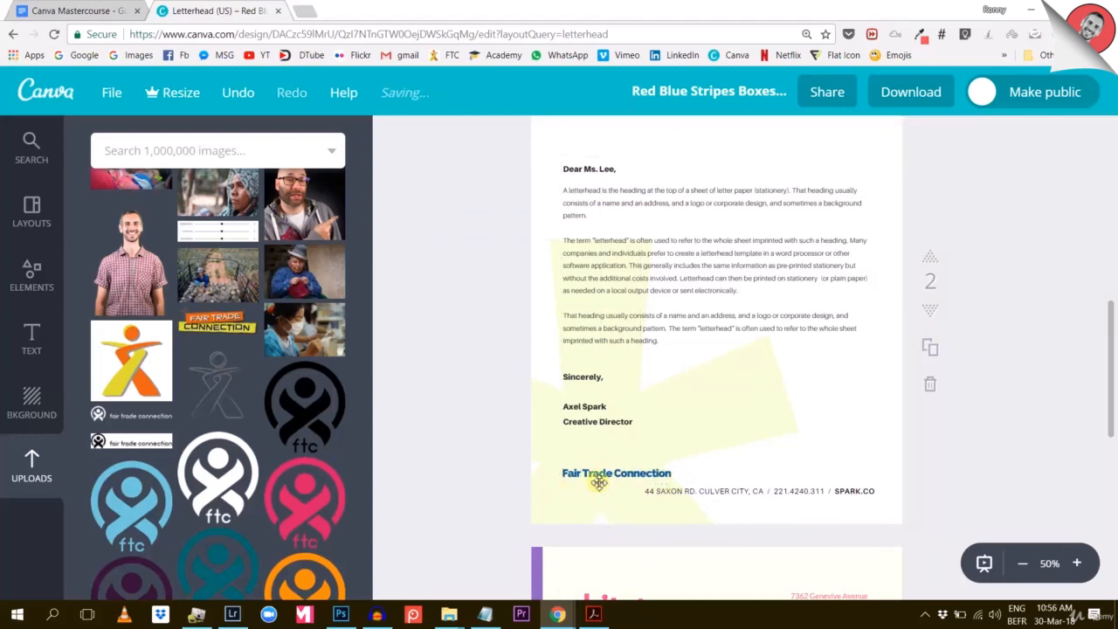
pyautogui.moveTo(599, 474); pyautogui.dragTo(604, 448)
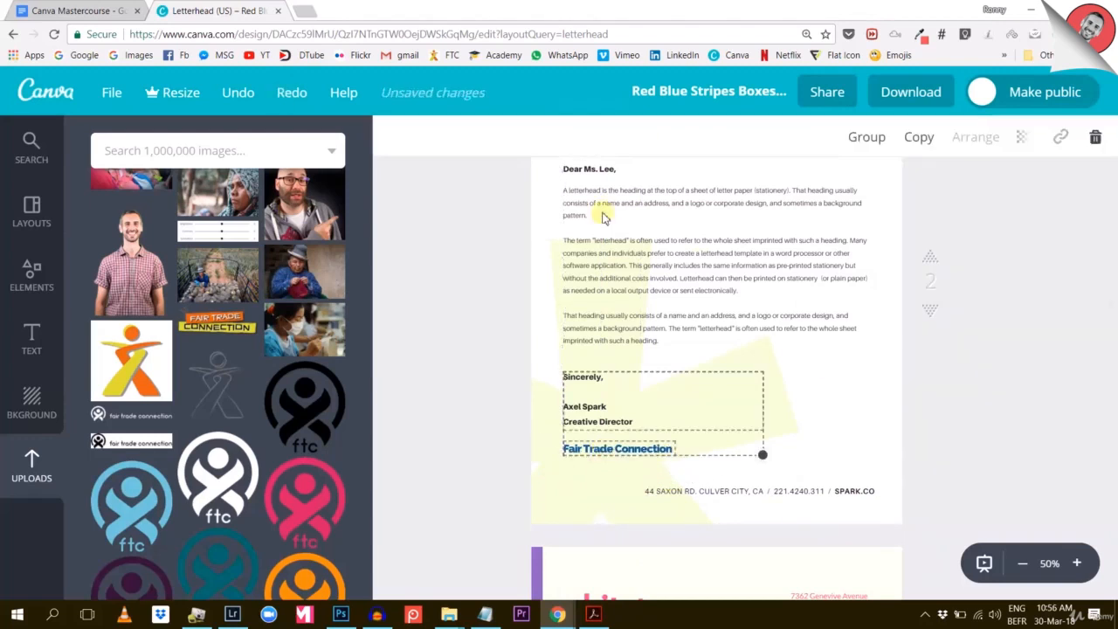
pyautogui.click(1067, 375)
pyautogui.moveTo(761, 490); pyautogui.dragTo(715, 489)
pyautogui.moveTo(618, 451); pyautogui.dragTo(708, 463)
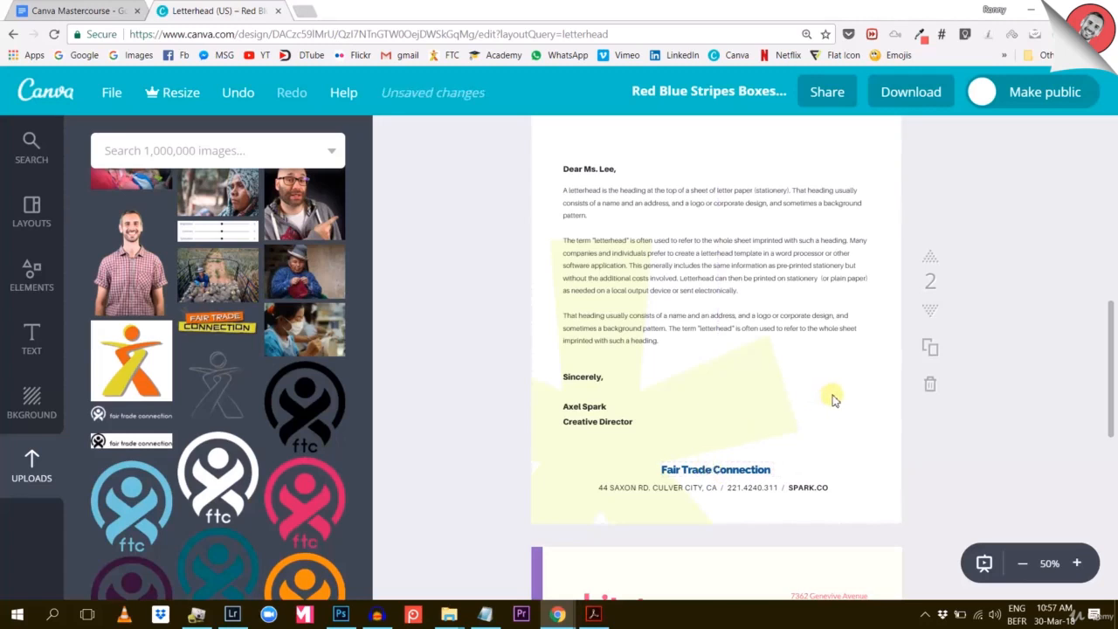
pyautogui.click(816, 487)
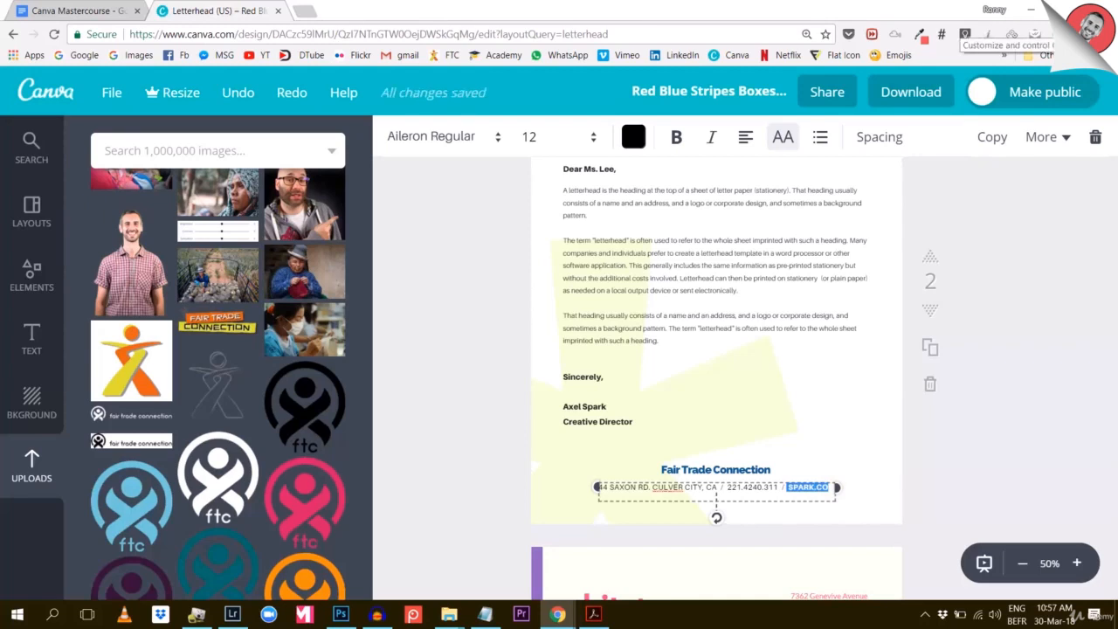
pyautogui.write('FTC.ORG')
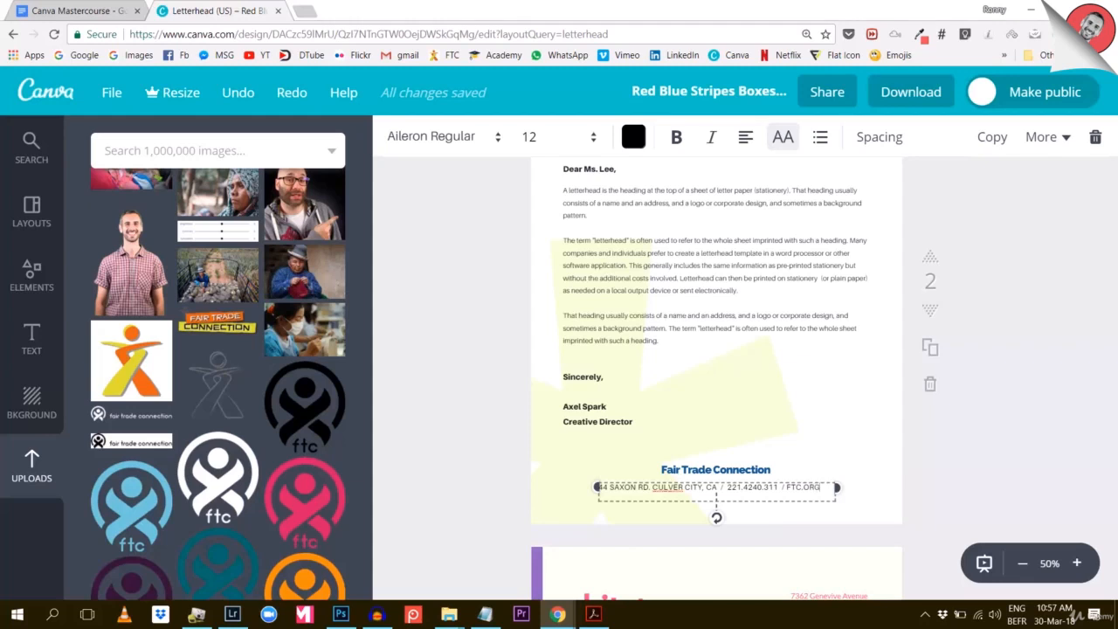
# Select the blue logo box at the top of page 2 and open its colour options
pyautogui.click(531, 399)
pyautogui.scroll(2, 533, 399)
pyautogui.scroll(-2, 624, 478)
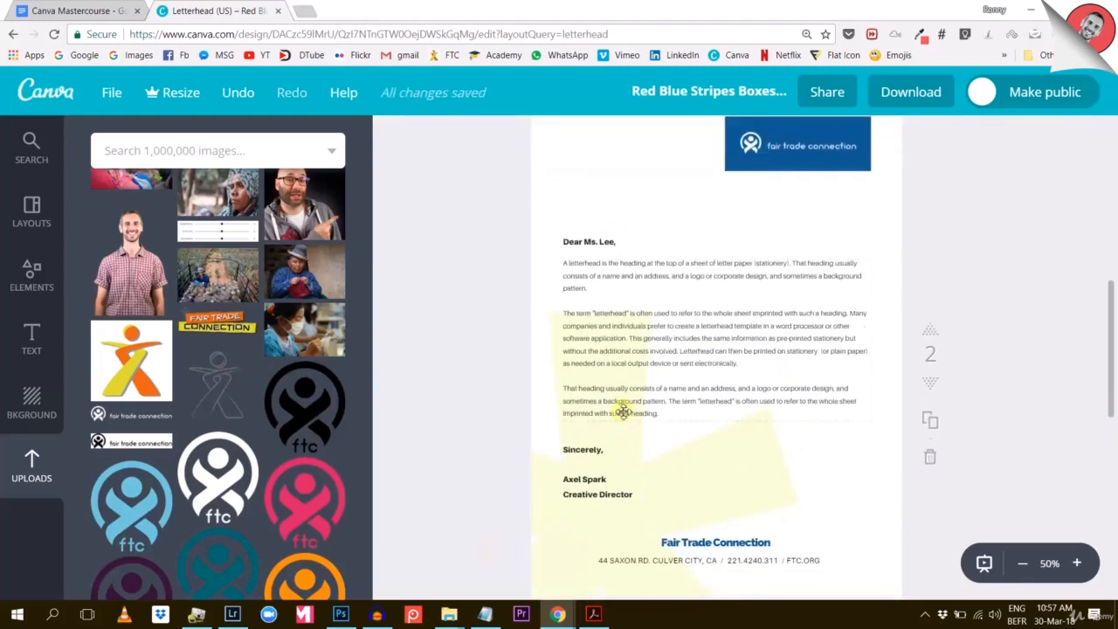
pyautogui.scroll(5, 593, 385)
pyautogui.click(841, 356)
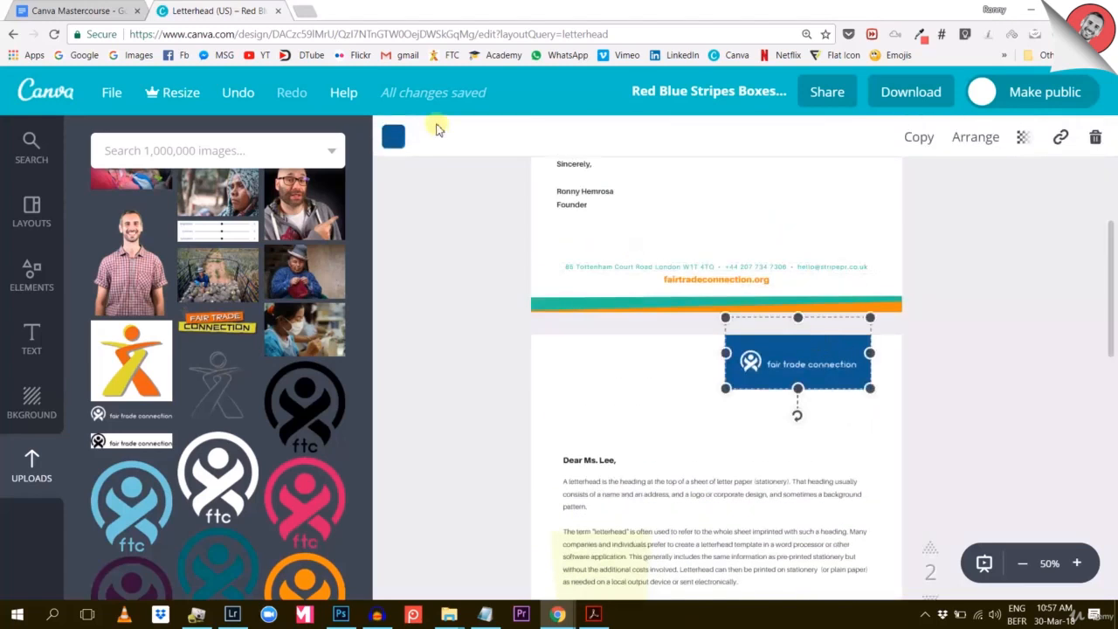
pyautogui.click(392, 139)
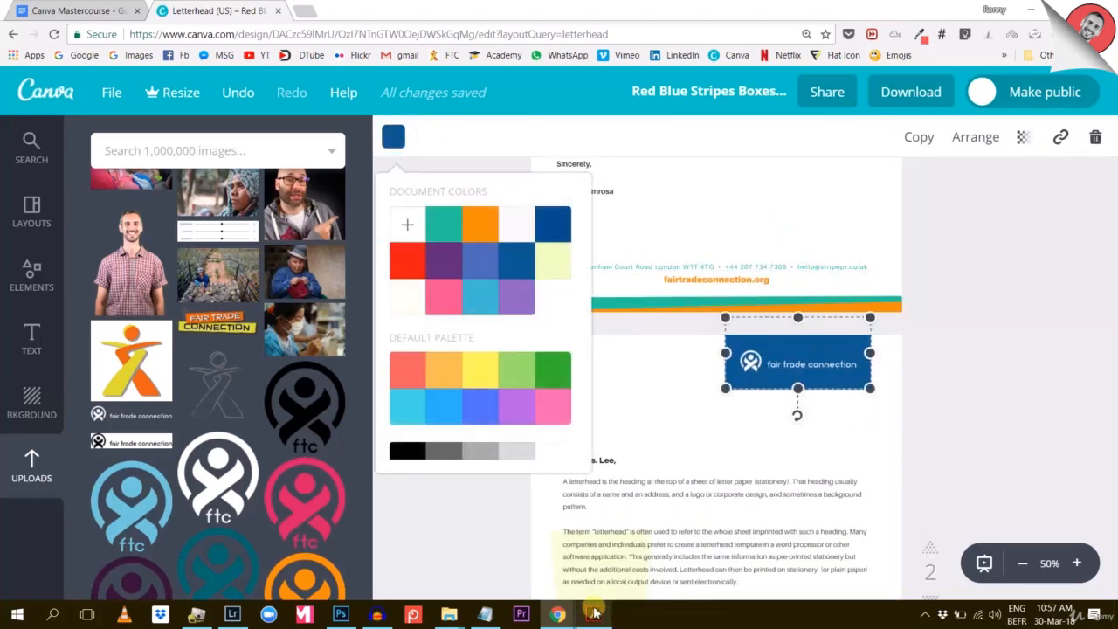
# Copy the brand pink code d81c66 from the FTC style guide PDF
pyautogui.moveTo(593, 614)
pyautogui.click(588, 574)
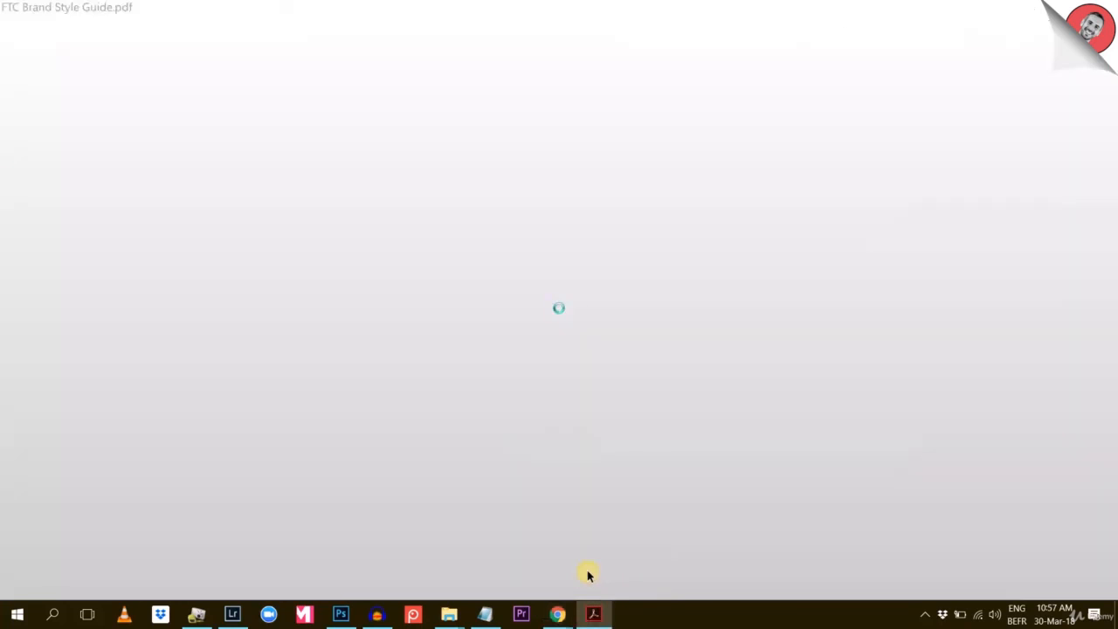
pyautogui.doubleClick(723, 346)
pyautogui.rightClick(724, 348)
pyautogui.click(740, 366)
# Start a new custom colour for the logo box, selecting its existing code 0e5995
pyautogui.moveTo(559, 614)
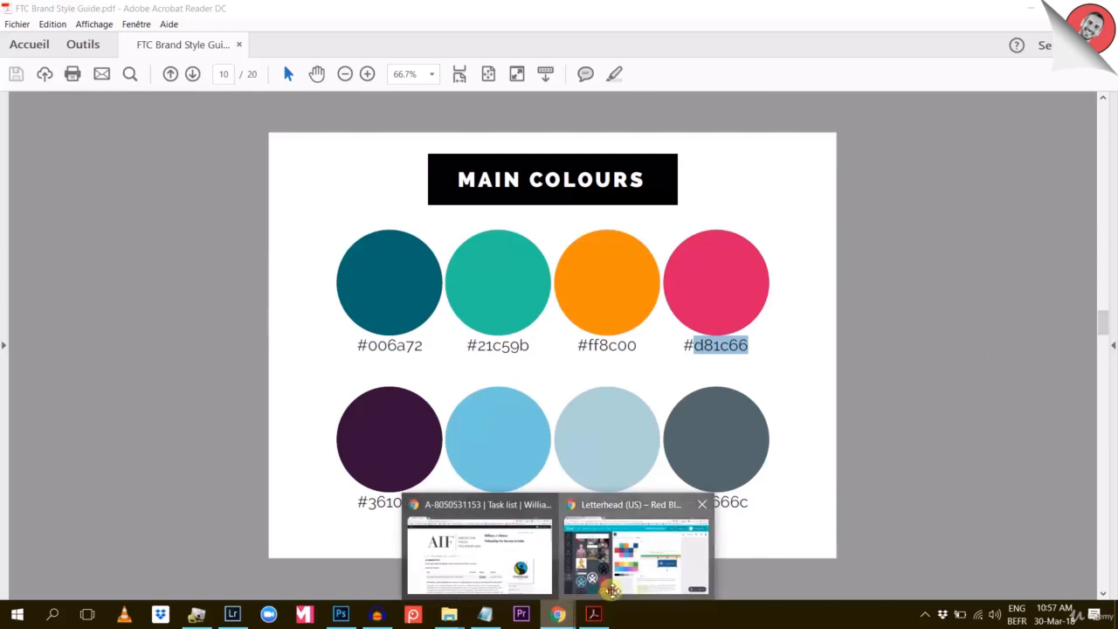
pyautogui.click(630, 551)
pyautogui.click(407, 225)
pyautogui.click(537, 470)
pyautogui.doubleClick(542, 470)
# Paste d81c66 to turn the logo box brand pink
pyautogui.hotkey('ctrl', 'v')
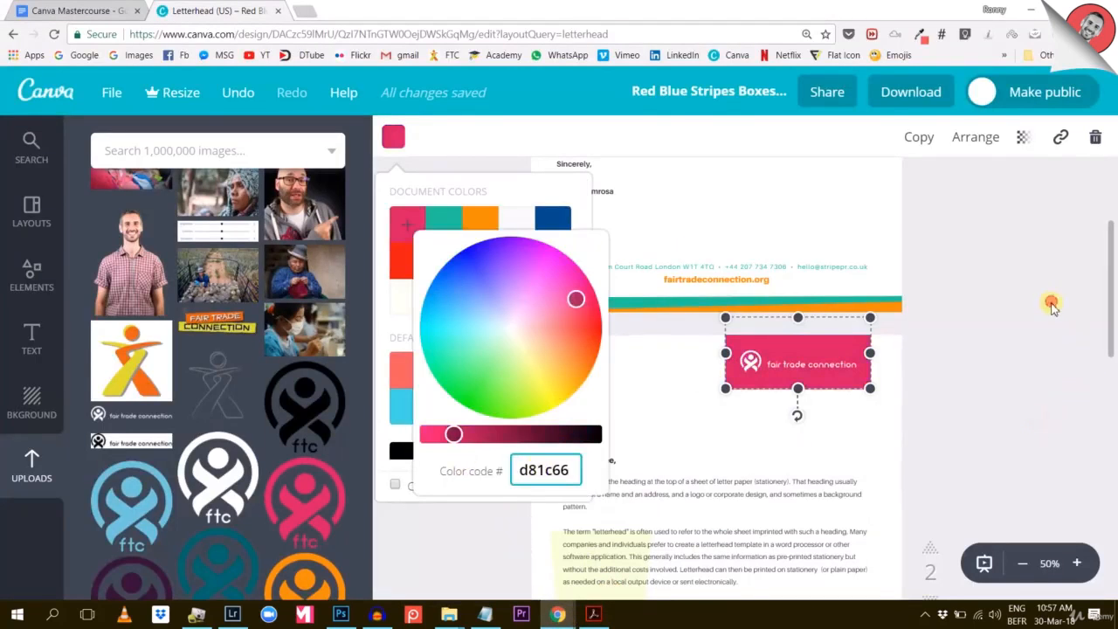
pyautogui.click(1041, 305)
pyautogui.scroll(-3, 993, 464)
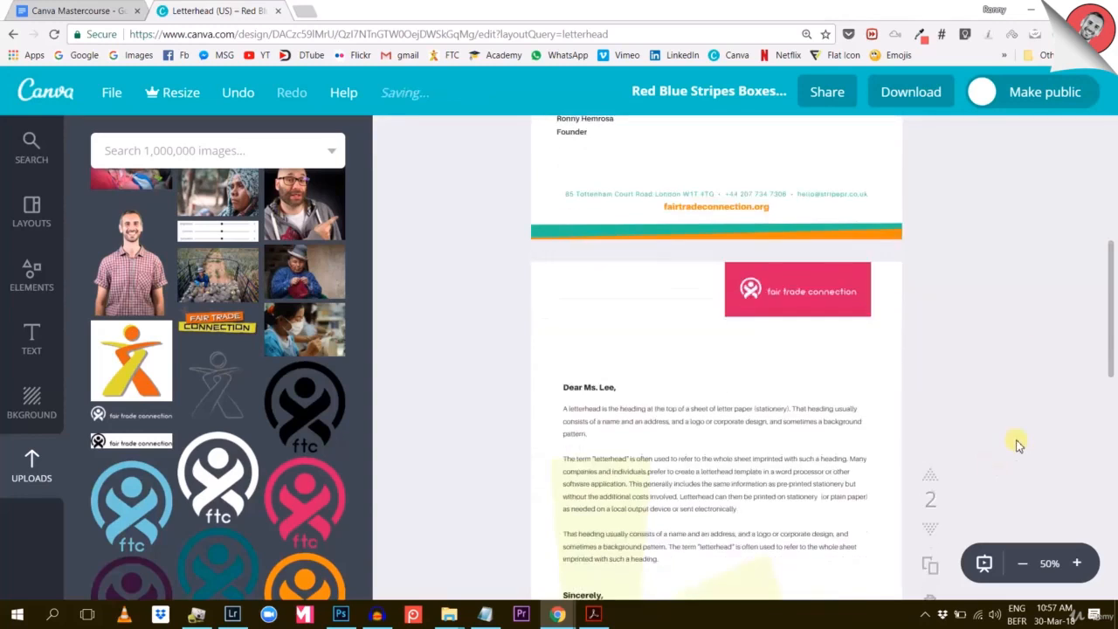
# Delete the pale yellow background shape behind the letter text
pyautogui.click(767, 462)
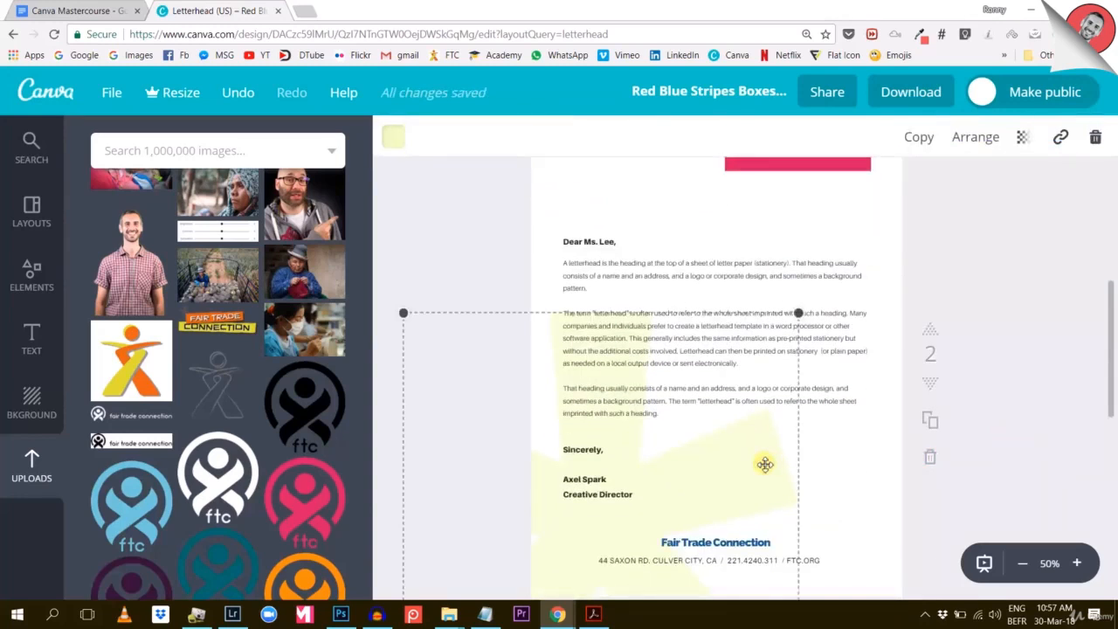
pyautogui.scroll(-1, 764, 463)
pyautogui.scroll(-2, 764, 463)
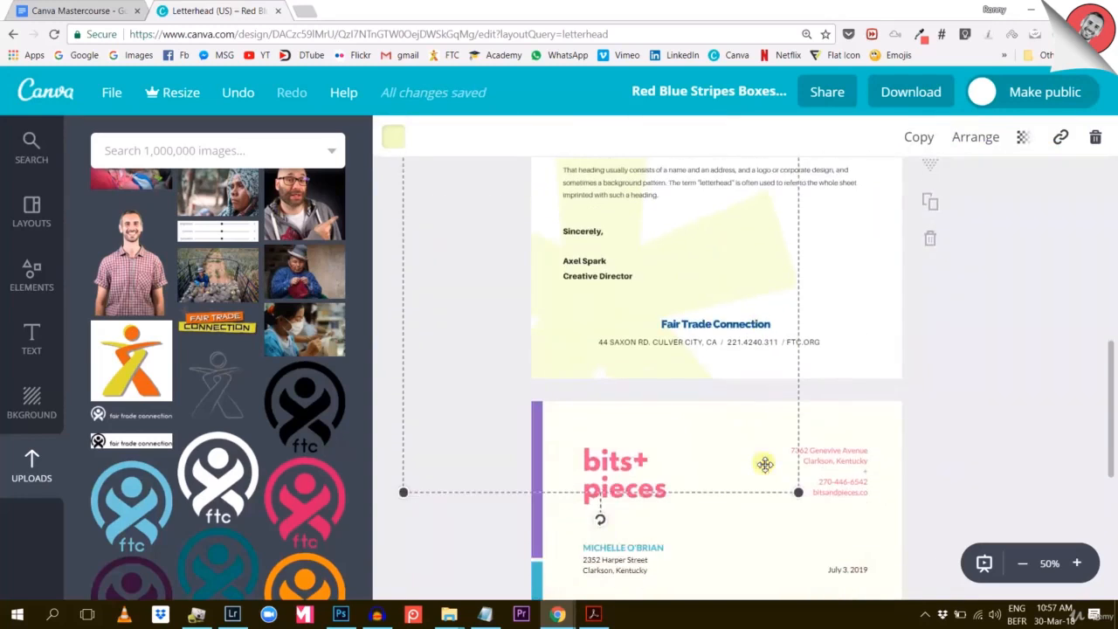
pyautogui.scroll(1, 764, 464)
pyautogui.press('Delete')
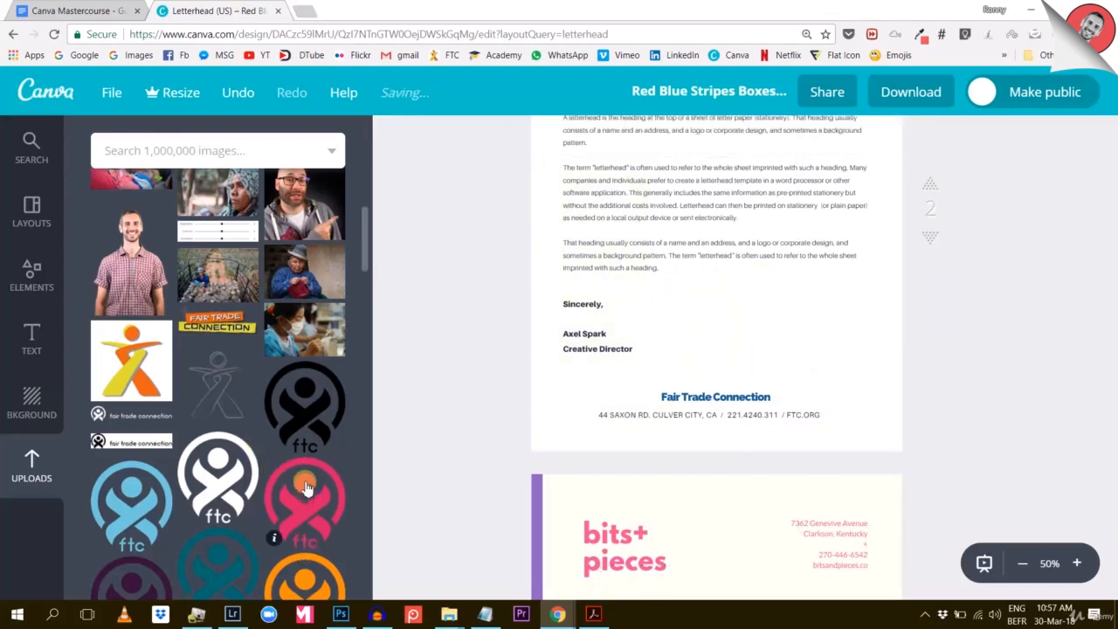
# Place the light blue ftc logo from Uploads onto the letter page
pyautogui.scroll(-2, 306, 487)
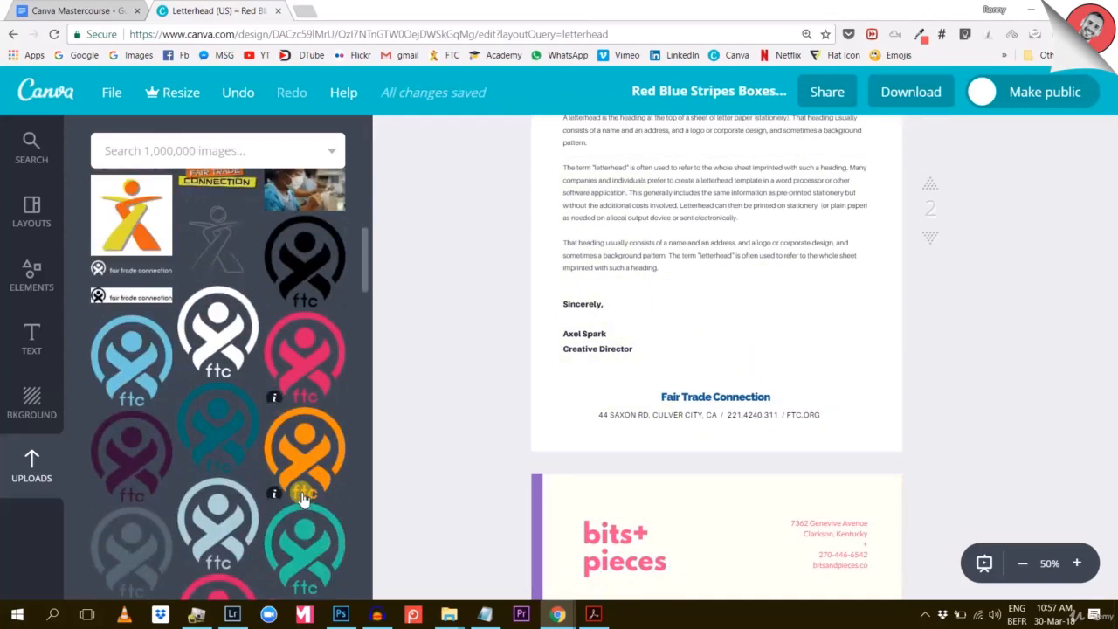
pyautogui.click(227, 540)
pyautogui.scroll(-2, 591, 569)
pyautogui.moveTo(741, 531); pyautogui.dragTo(716, 185)
pyautogui.scroll(3, 658, 341)
pyautogui.moveTo(689, 440); pyautogui.dragTo(682, 262)
pyautogui.click(474, 509)
pyautogui.moveTo(686, 559); pyautogui.dragTo(669, 424)
# Enlarge the ftc logo, rotate it clockwise and position it over the letter text
pyautogui.scroll(2, 661, 354)
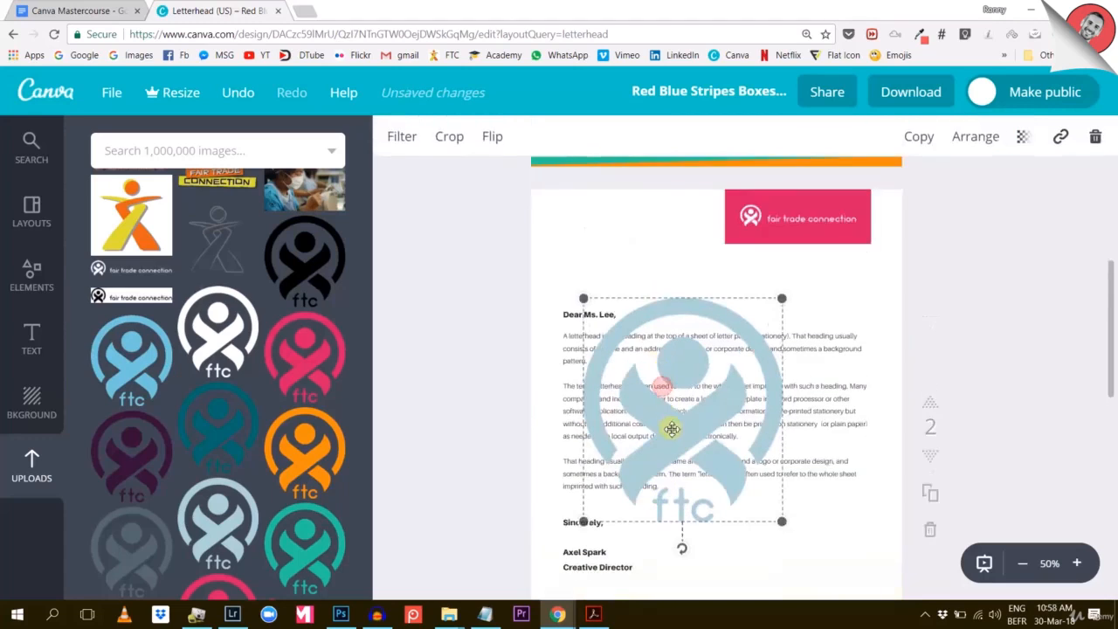
pyautogui.scroll(-2, 774, 426)
pyautogui.moveTo(785, 373); pyautogui.dragTo(911, 497)
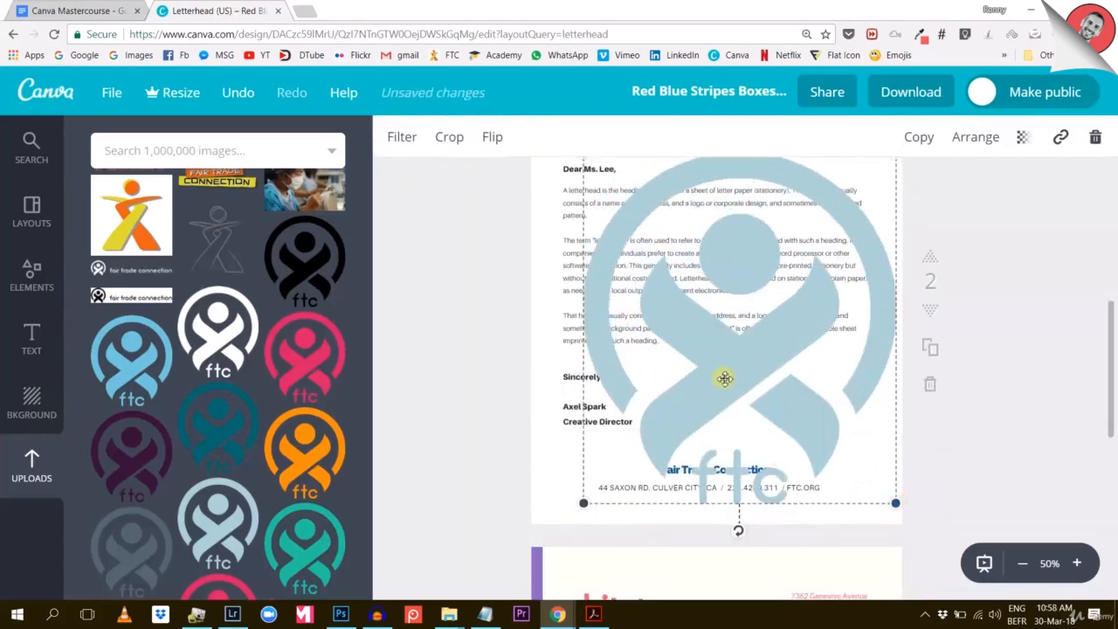
pyautogui.moveTo(724, 379); pyautogui.dragTo(536, 364)
pyautogui.moveTo(555, 508); pyautogui.dragTo(402, 545)
pyautogui.scroll(2, 703, 492)
pyautogui.moveTo(704, 492); pyautogui.dragTo(751, 488)
pyautogui.scroll(-1, 496, 541)
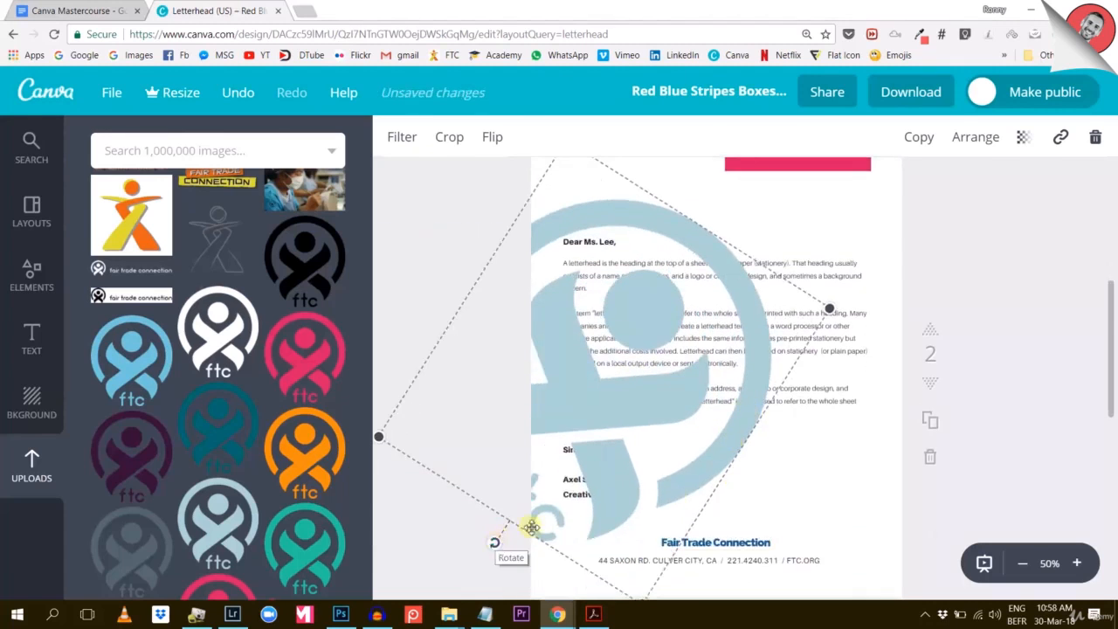
pyautogui.scroll(-2, 496, 541)
pyautogui.moveTo(638, 457); pyautogui.dragTo(649, 492)
pyautogui.scroll(2, 649, 492)
pyautogui.moveTo(609, 430); pyautogui.dragTo(608, 410)
pyautogui.moveTo(496, 554); pyautogui.dragTo(413, 564)
pyautogui.moveTo(670, 417); pyautogui.dragTo(672, 436)
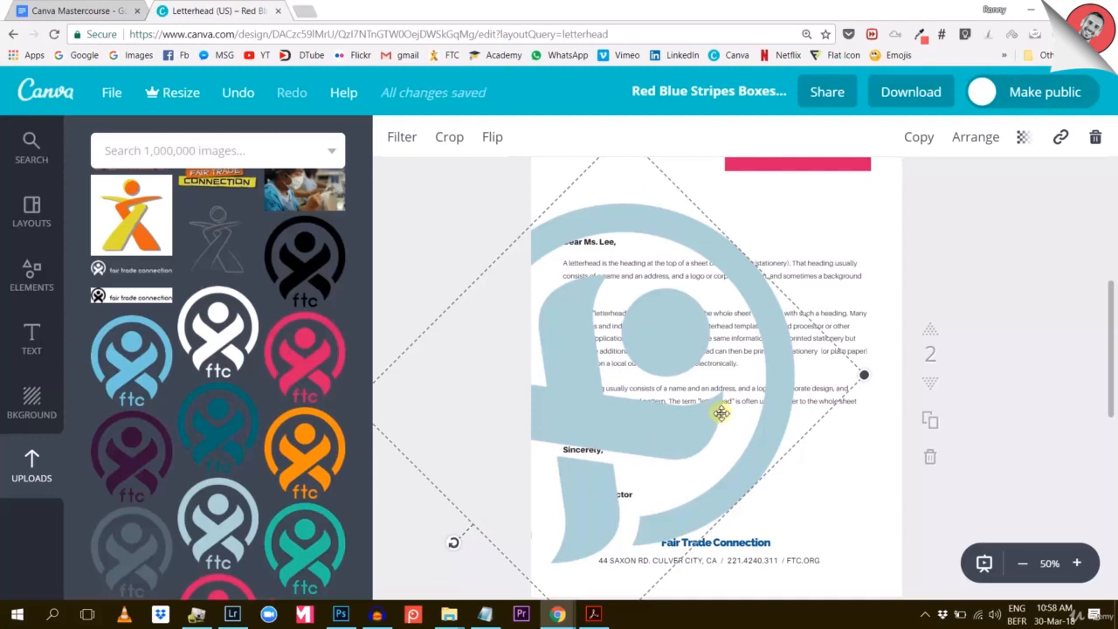
# Set the logo's transparency to 30 and send it behind the letter text
pyautogui.scroll(-1, 721, 413)
pyautogui.scroll(1, 715, 399)
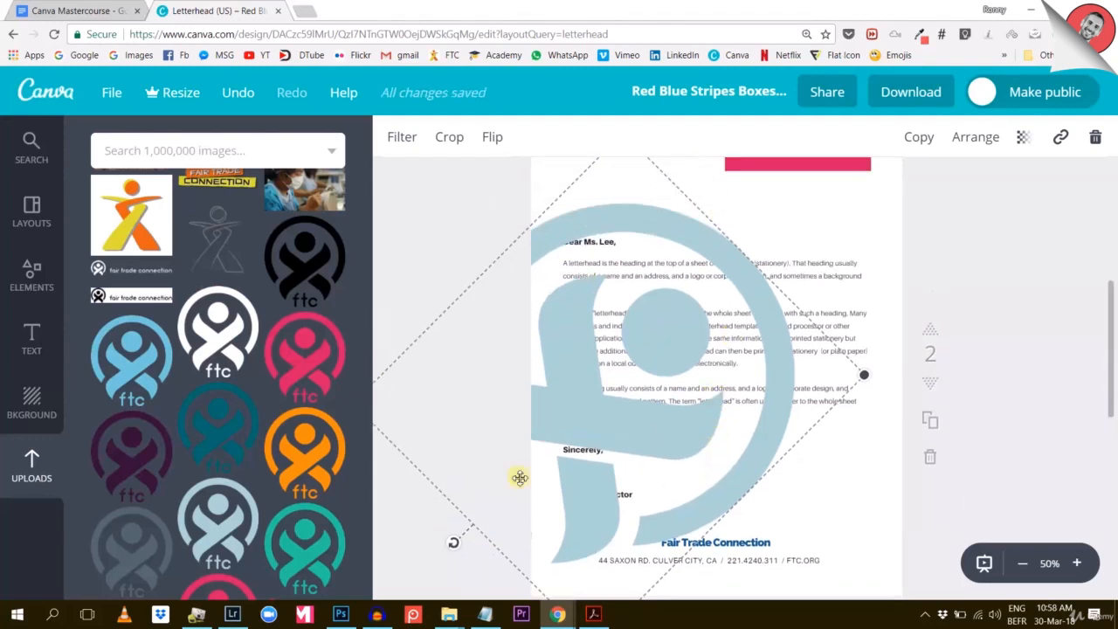
pyautogui.click(1022, 137)
pyautogui.moveTo(993, 189); pyautogui.dragTo(907, 215)
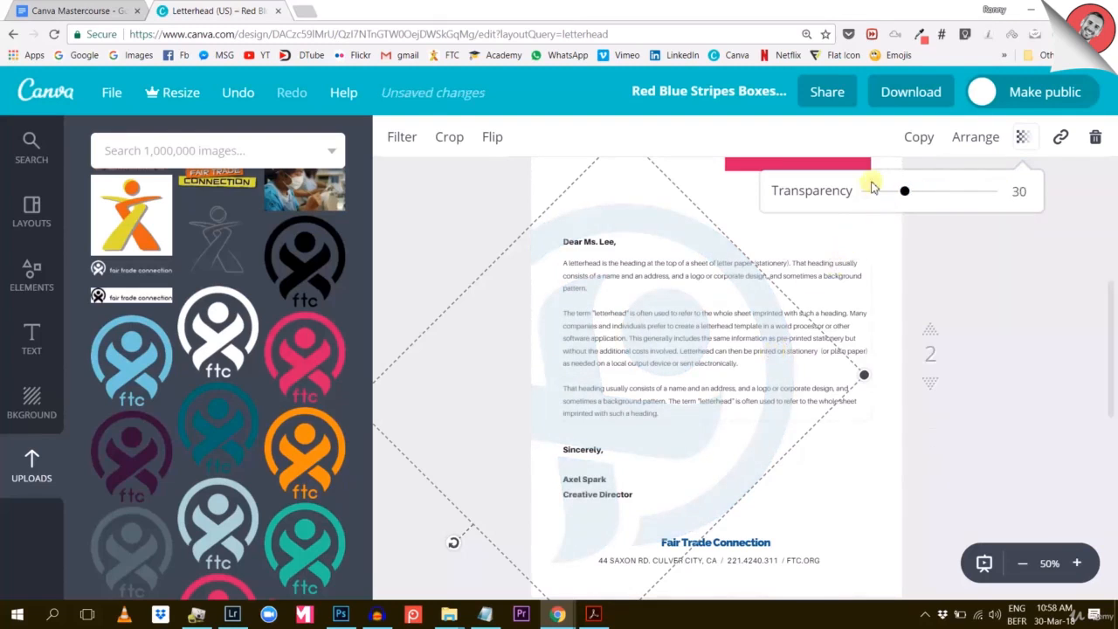
pyautogui.click(989, 142)
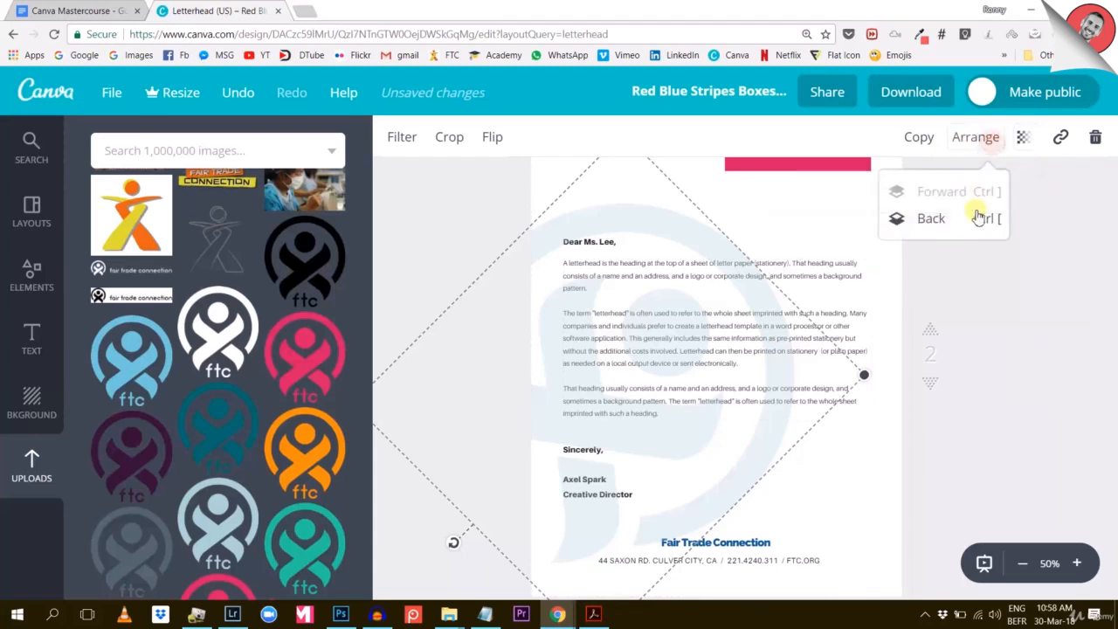
pyautogui.click(961, 225)
pyautogui.click(1033, 365)
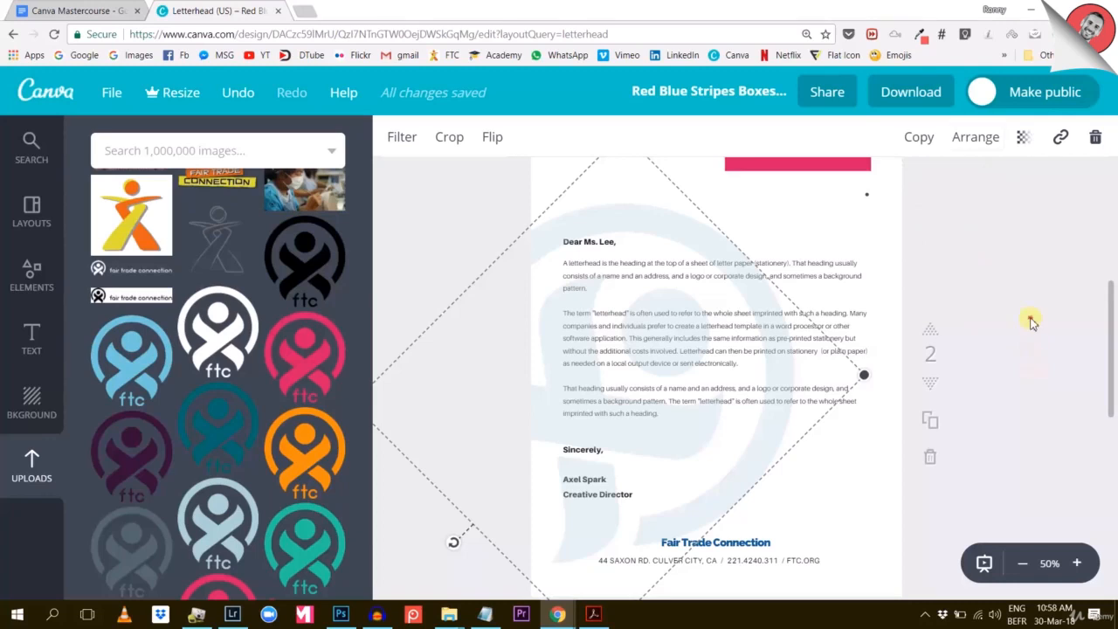
pyautogui.click(1033, 325)
pyautogui.scroll(-2, 960, 312)
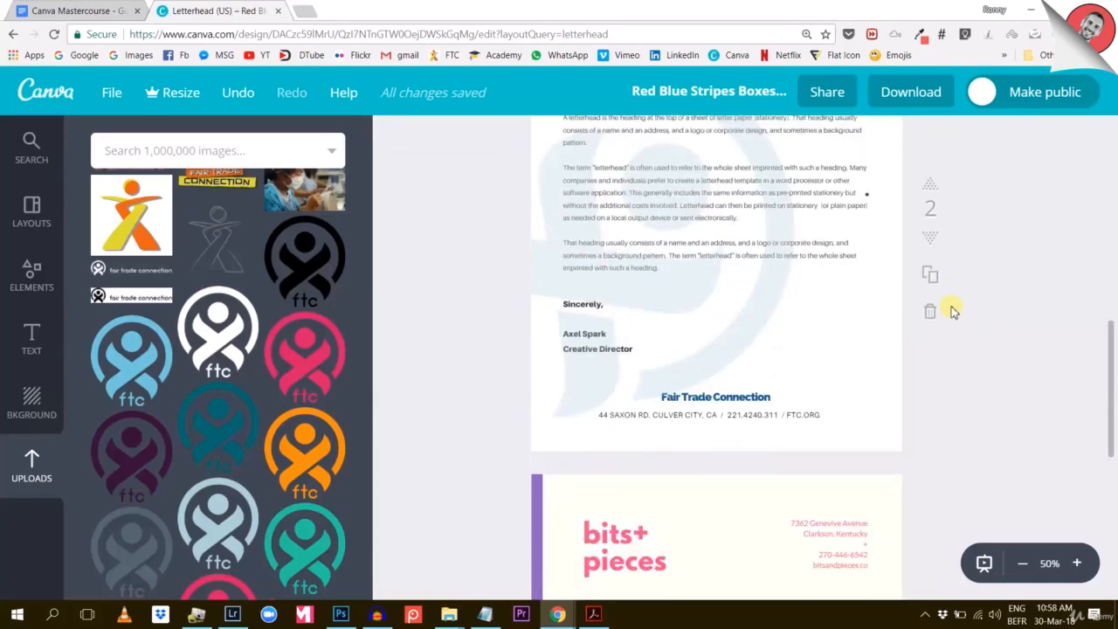
# Select all the letter body text and make it black
pyautogui.scroll(3, 954, 312)
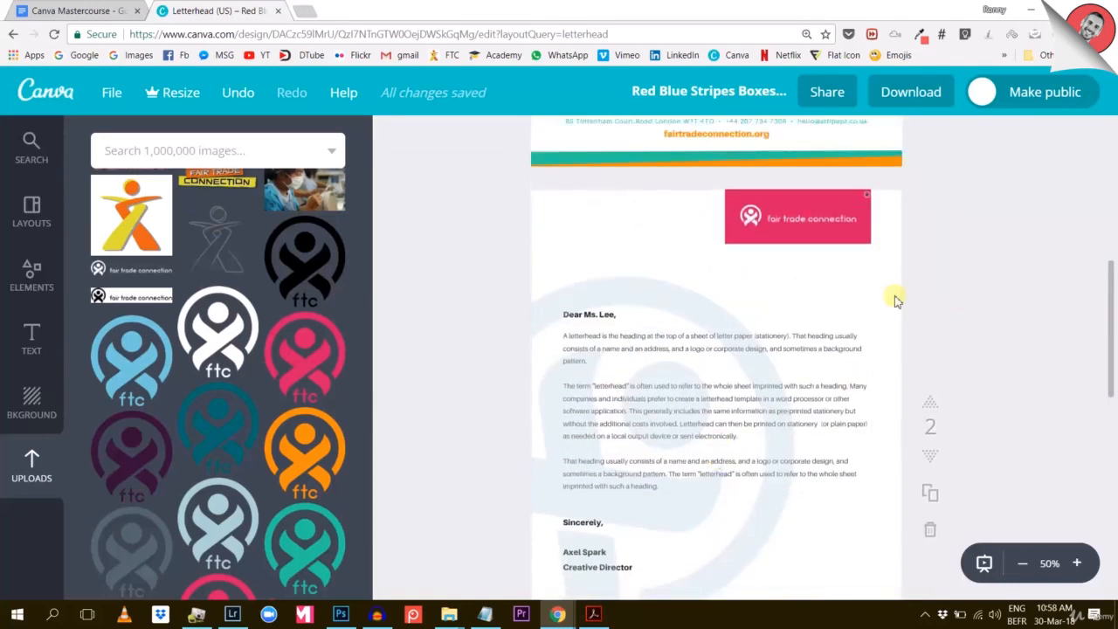
pyautogui.click(638, 416)
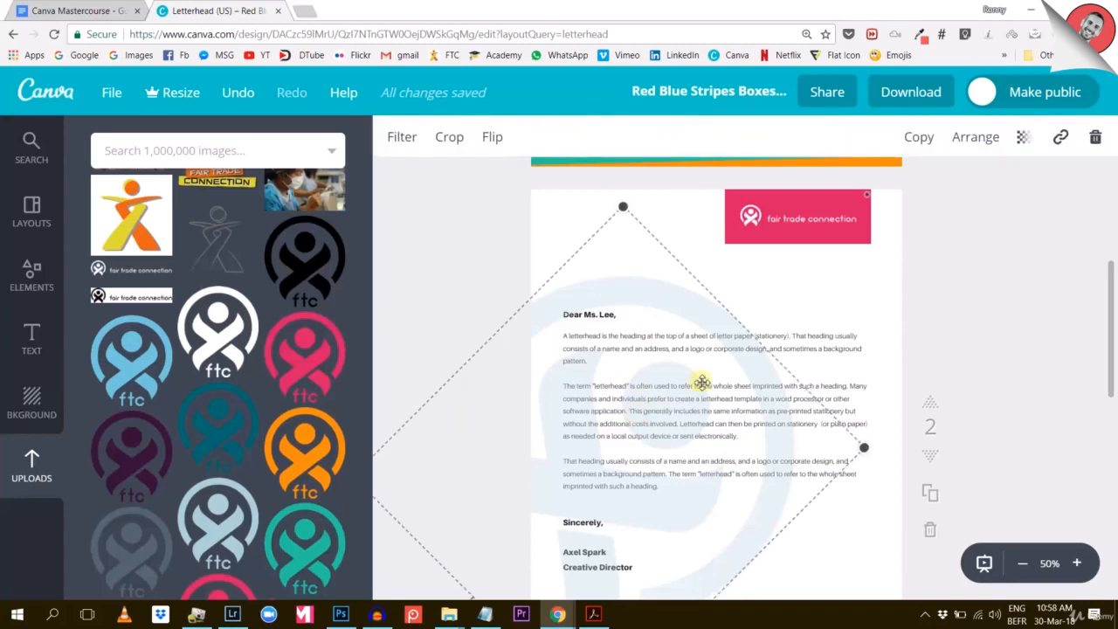
pyautogui.click(809, 339)
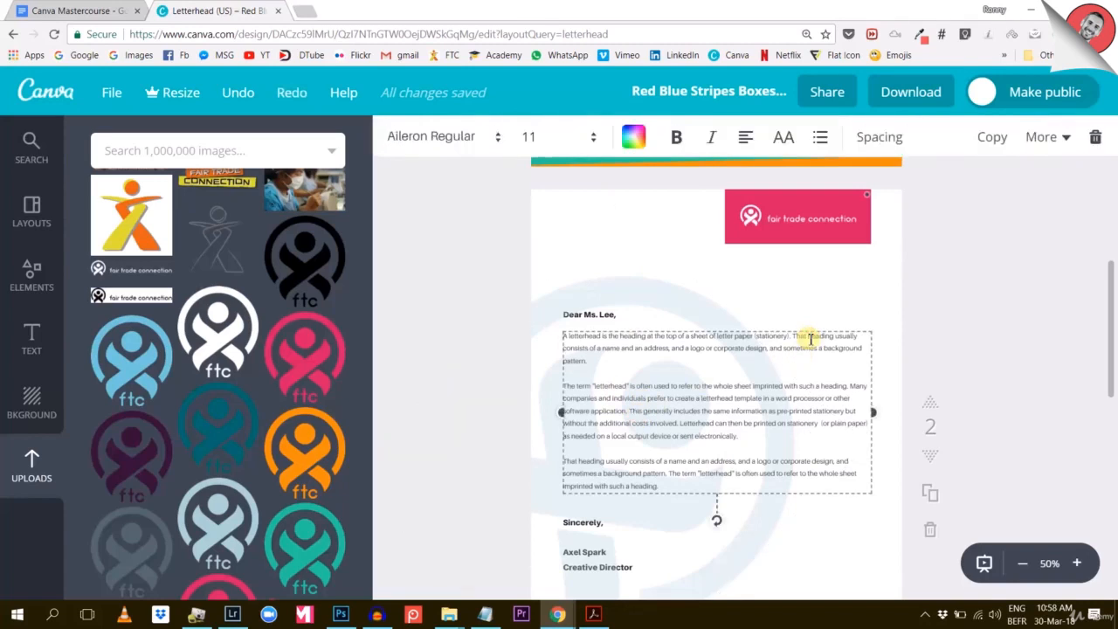
pyautogui.hotkey('ctrl', 'a')
pyautogui.click(634, 137)
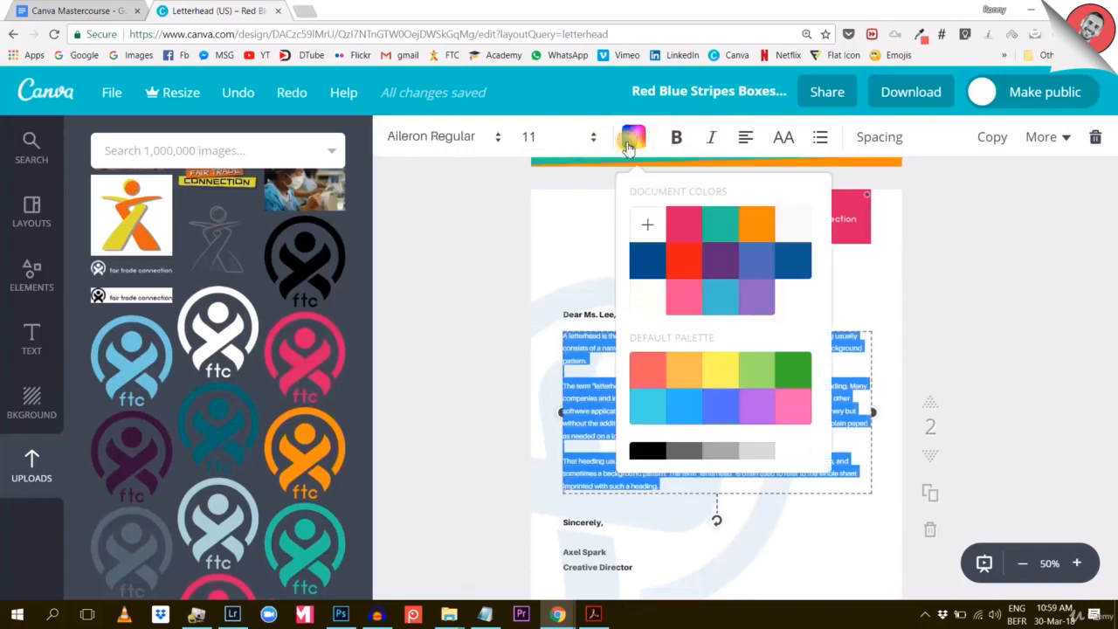
pyautogui.scroll(-1, 646, 418)
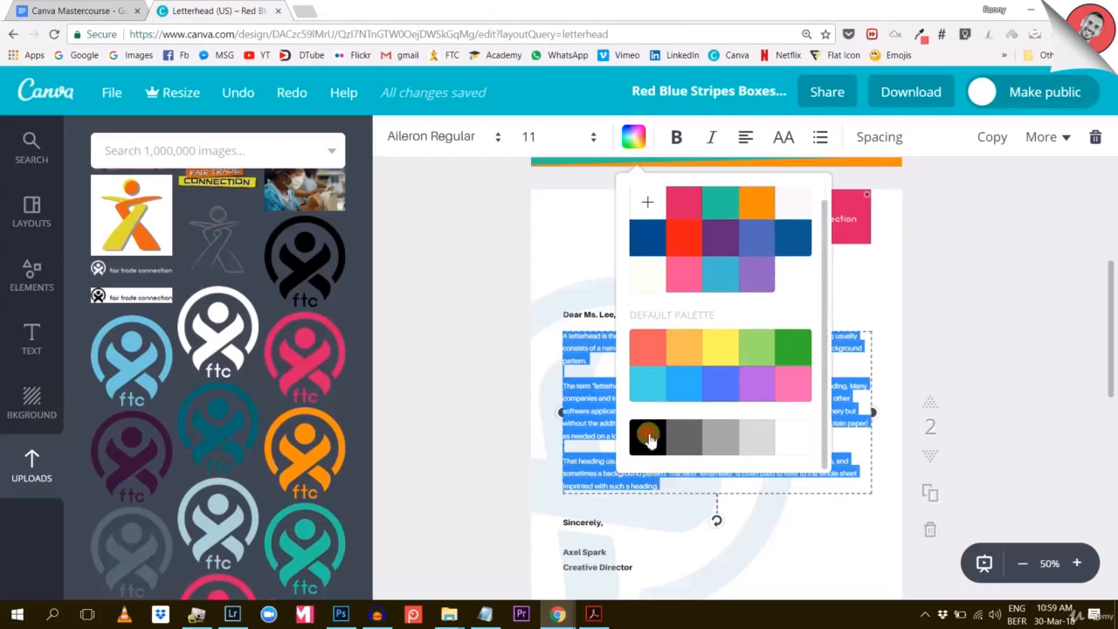
pyautogui.click(646, 437)
# Change the body text font to Raleway
pyautogui.click(437, 137)
pyautogui.scroll(-12, 401, 410)
pyautogui.scroll(-8, 399, 409)
pyautogui.click(402, 407)
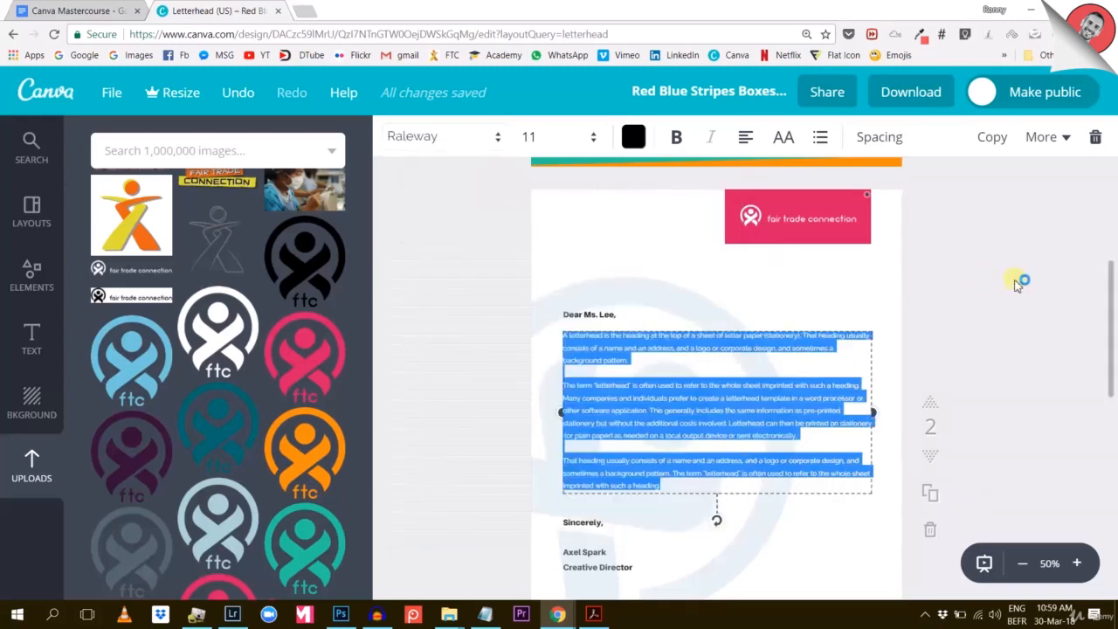
# Set the body text size to 12
pyautogui.click(832, 336)
pyautogui.hotkey('ctrl', 'a')
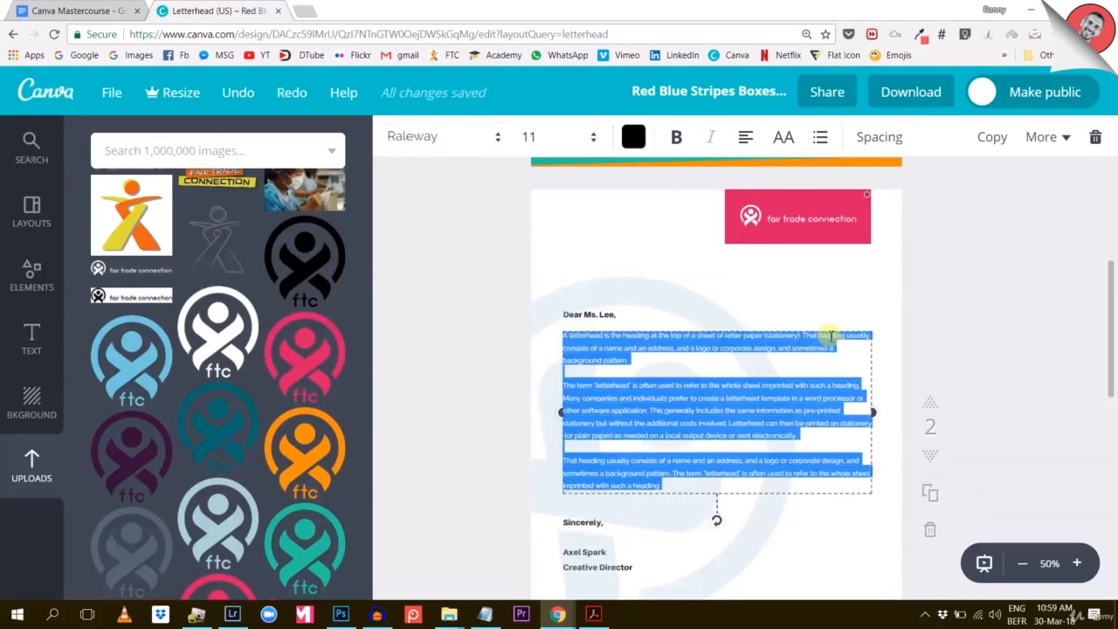
pyautogui.click(529, 138)
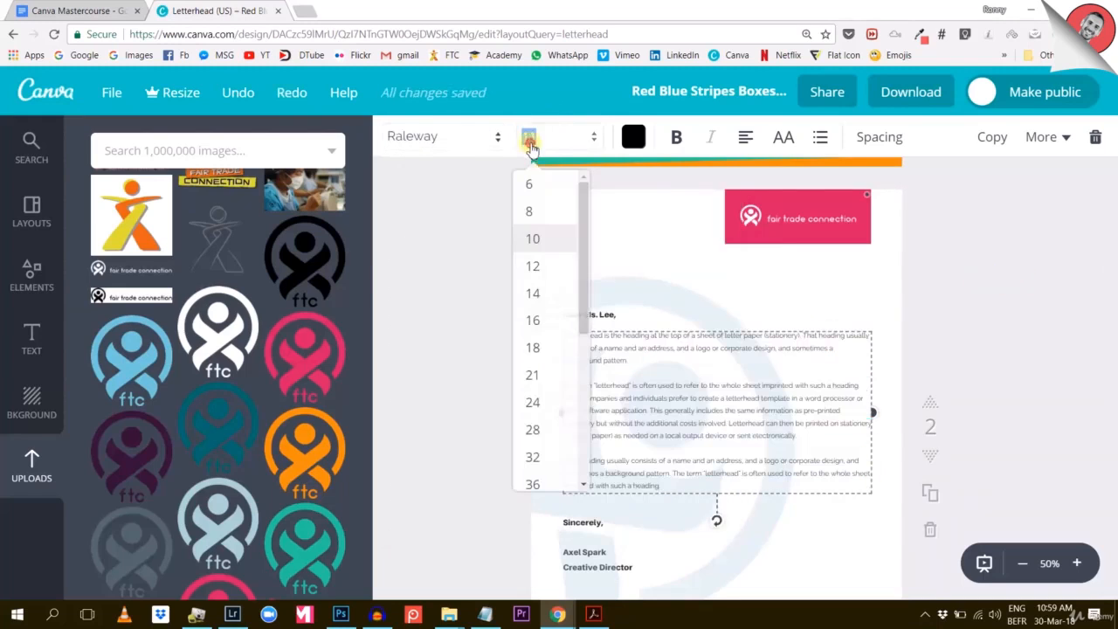
pyautogui.click(536, 266)
pyautogui.click(1016, 322)
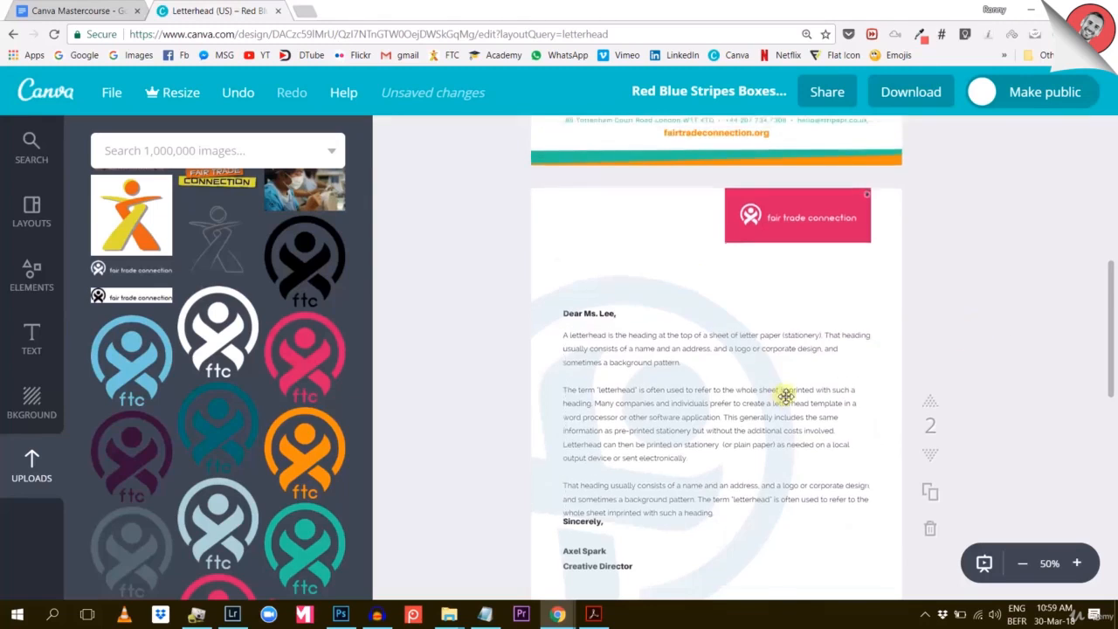
pyautogui.scroll(-3, 783, 394)
# Move the sign-off block slightly lower
pyautogui.click(572, 391)
pyautogui.click(514, 436)
pyautogui.moveTo(582, 424); pyautogui.dragTo(581, 436)
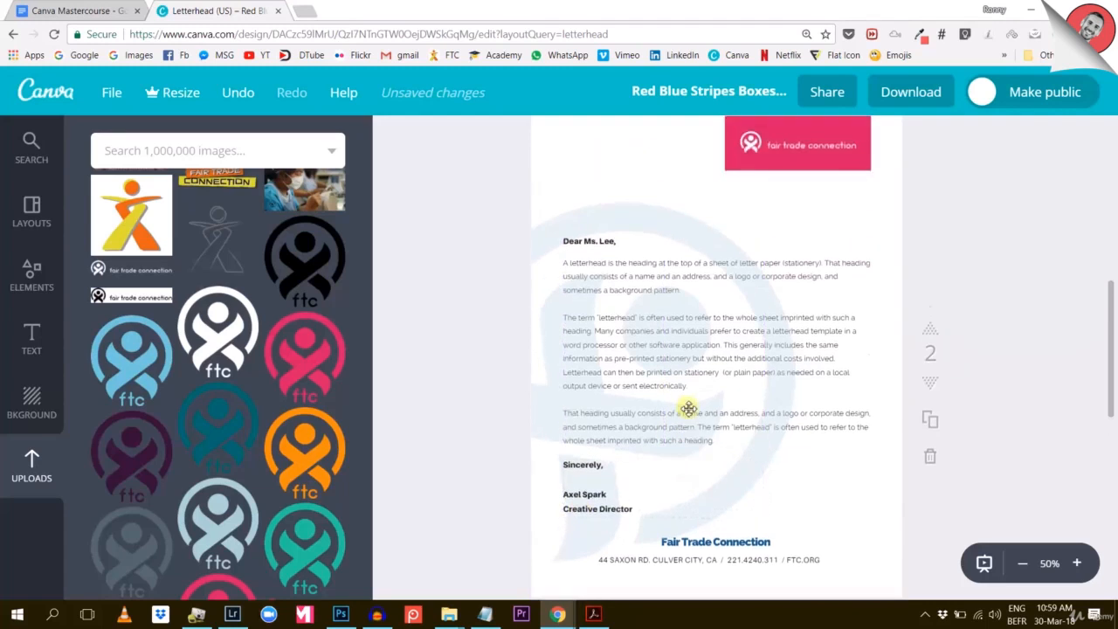
# Colour the Fair Trade Connection footer heading pink from the document colours
pyautogui.click(716, 472)
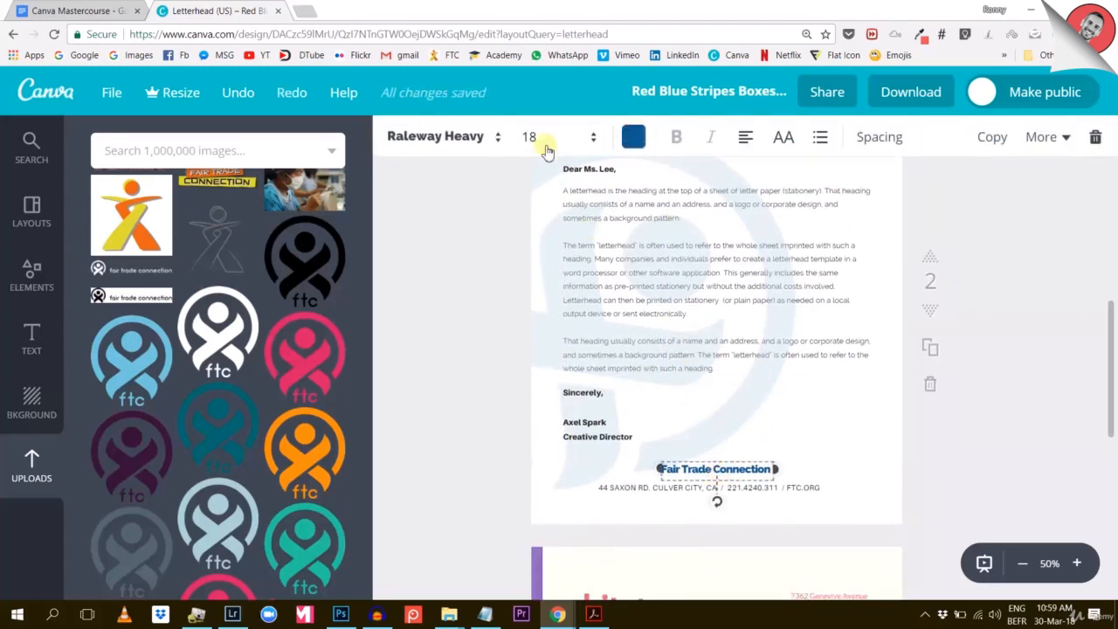
pyautogui.click(633, 136)
pyautogui.click(672, 225)
pyautogui.click(1046, 240)
# Shrink the pink logo banner and nudge it slightly upward
pyautogui.scroll(3, 985, 349)
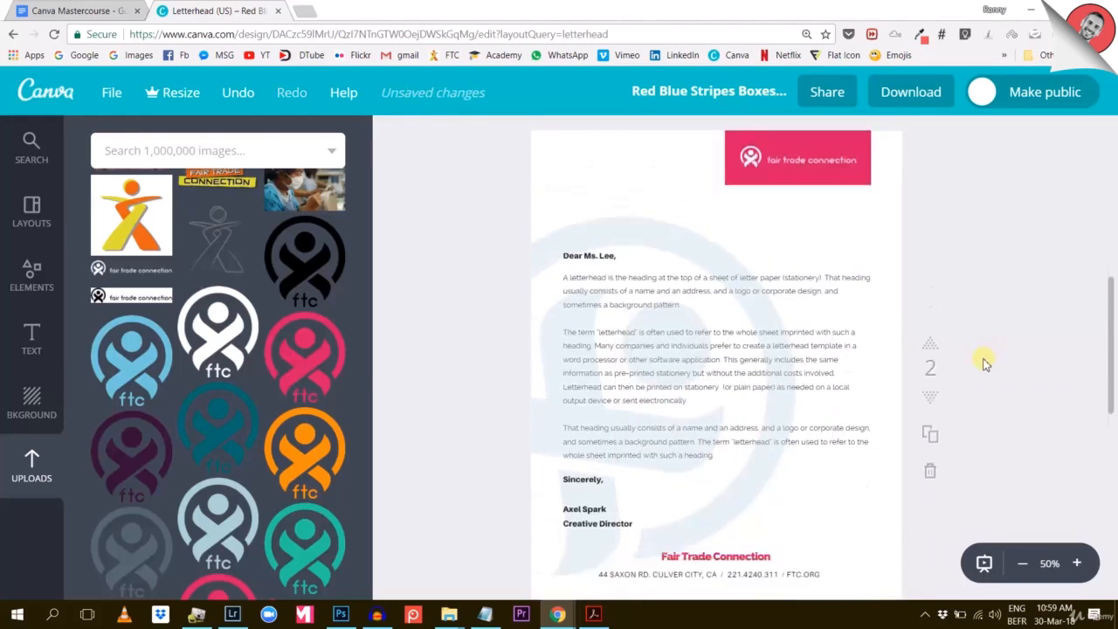
pyautogui.click(771, 219)
pyautogui.moveTo(869, 194)
pyautogui.mouseDown()
pyautogui.moveTo(864, 207)
pyautogui.moveTo(870, 200)
pyautogui.mouseUp()
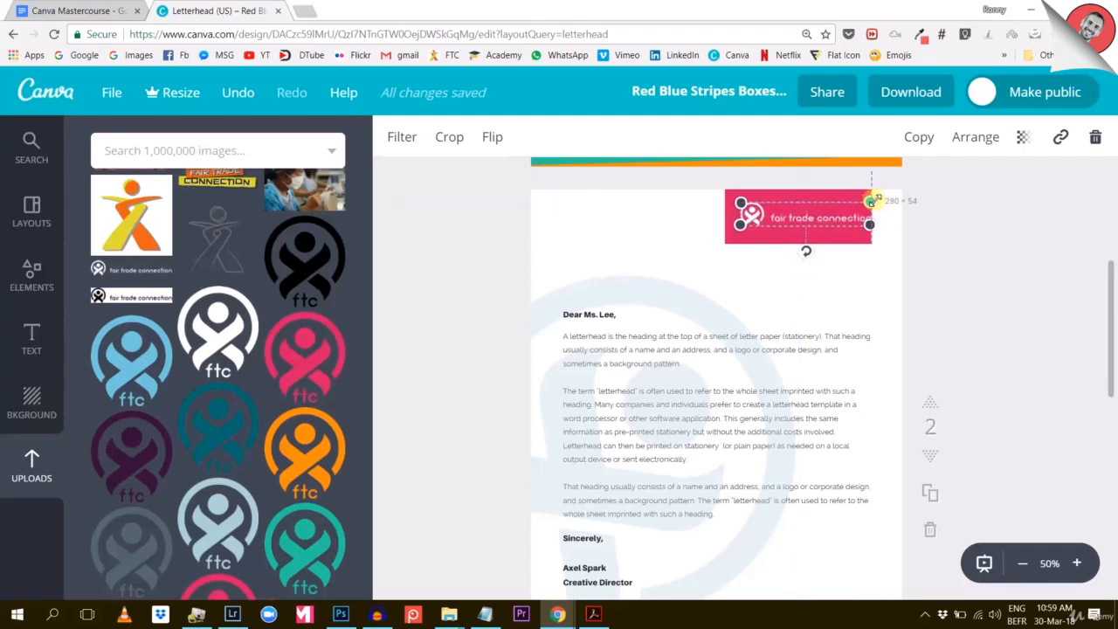
pyautogui.click(1005, 242)
pyautogui.moveTo(804, 218)
pyautogui.mouseDown()
pyautogui.moveTo(799, 230)
pyautogui.moveTo(810, 219)
pyautogui.mouseUp()
pyautogui.click(1015, 220)
pyautogui.click(1002, 234)
# Select all the letter's text blocks together and nudge them upward
pyautogui.scroll(-3, 918, 282)
pyautogui.scroll(2, 906, 292)
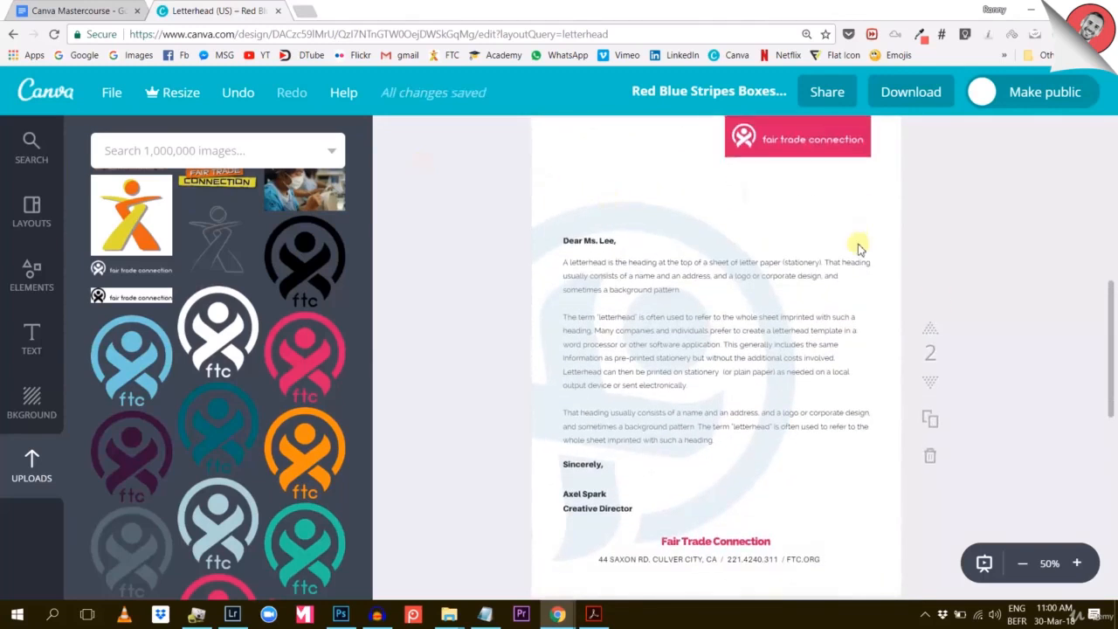
pyautogui.scroll(-2, 610, 379)
pyautogui.scroll(2, 701, 396)
pyautogui.moveTo(437, 166); pyautogui.dragTo(886, 564)
pyautogui.scroll(-2, 891, 541)
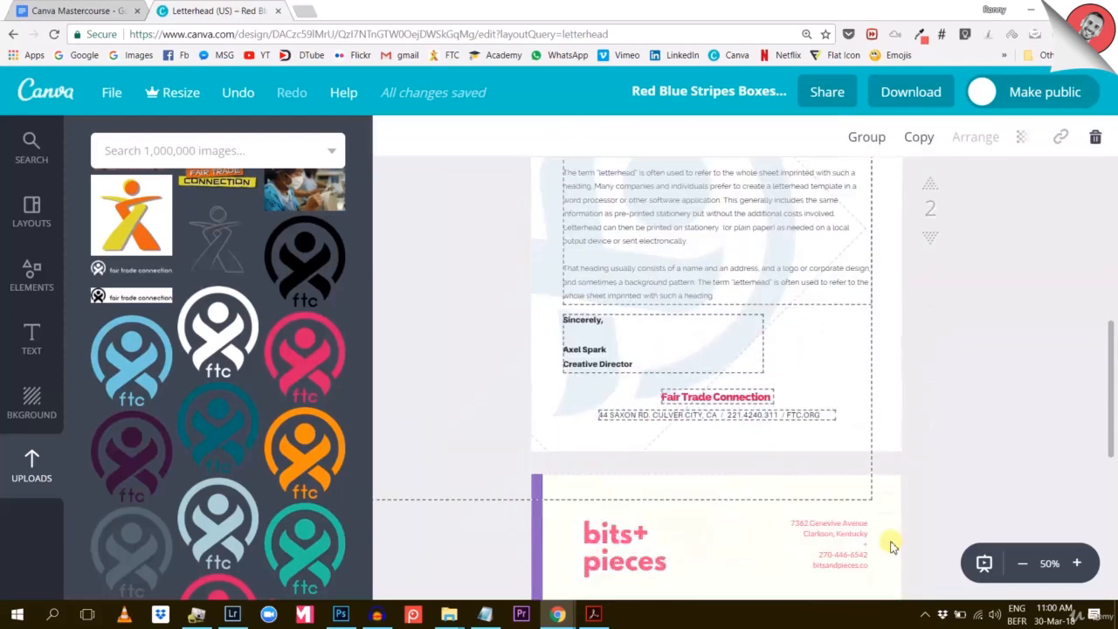
pyautogui.scroll(2, 887, 544)
pyautogui.press('Up')
pyautogui.press('Up')
pyautogui.press('Up')
pyautogui.press('Up')
pyautogui.press('Up')
pyautogui.press('Up')
pyautogui.press('Up')
pyautogui.press('Up')
pyautogui.press('Up')
pyautogui.press('Up')
pyautogui.press('Up')
pyautogui.press('Up')
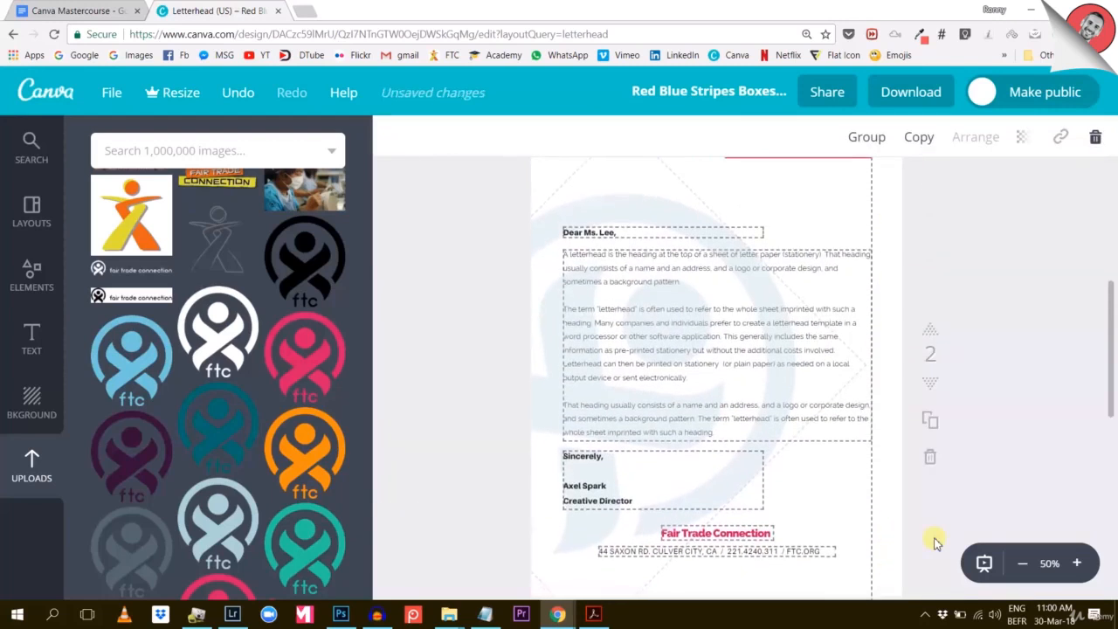
pyautogui.scroll(-2, 930, 545)
pyautogui.scroll(1, 931, 559)
pyautogui.click(1083, 390)
# Move the footer name and address blocks lower with Shift+Down
pyautogui.moveTo(1005, 492); pyautogui.dragTo(750, 457)
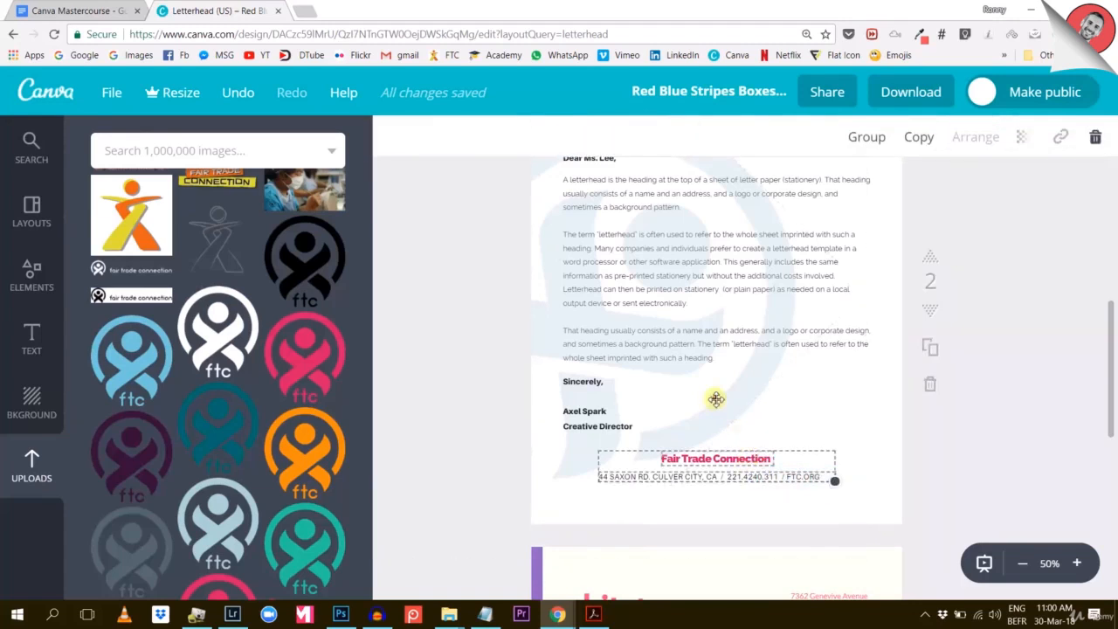
pyautogui.hotkey('shift', 'Down')
pyautogui.hotkey('shift', 'Down')
pyautogui.hotkey('shift', 'Down')
pyautogui.hotkey('shift', 'Down')
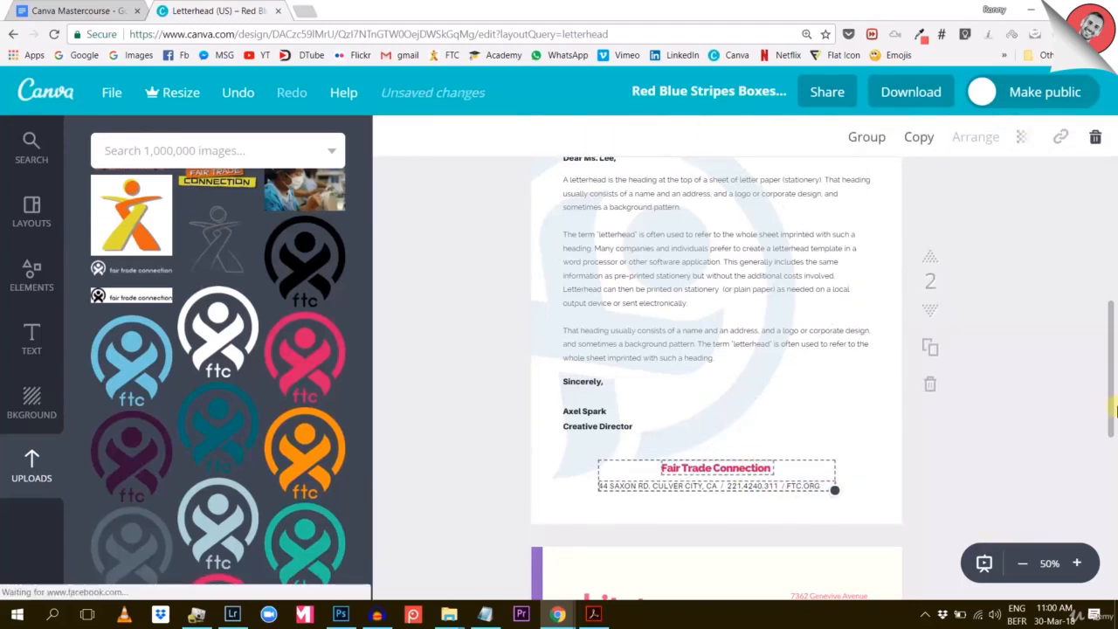
pyautogui.click(1061, 391)
pyautogui.scroll(3, 1050, 407)
pyautogui.scroll(-2, 1039, 407)
# Set the signer's name line in the signature to Raleway Heavy
pyautogui.click(1023, 563)
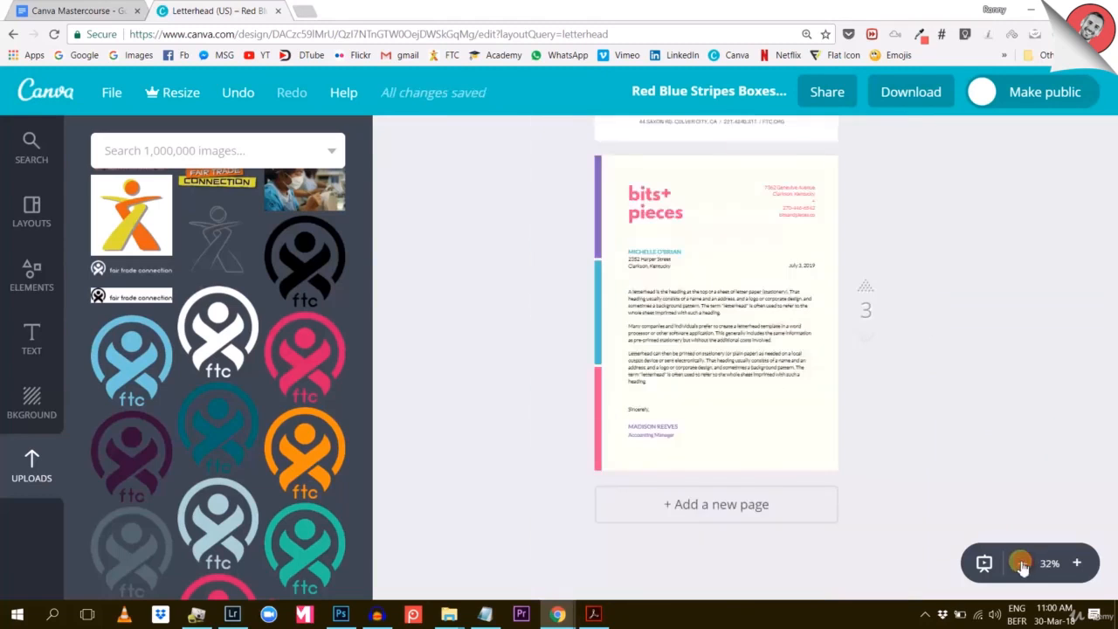
pyautogui.scroll(5, 936, 434)
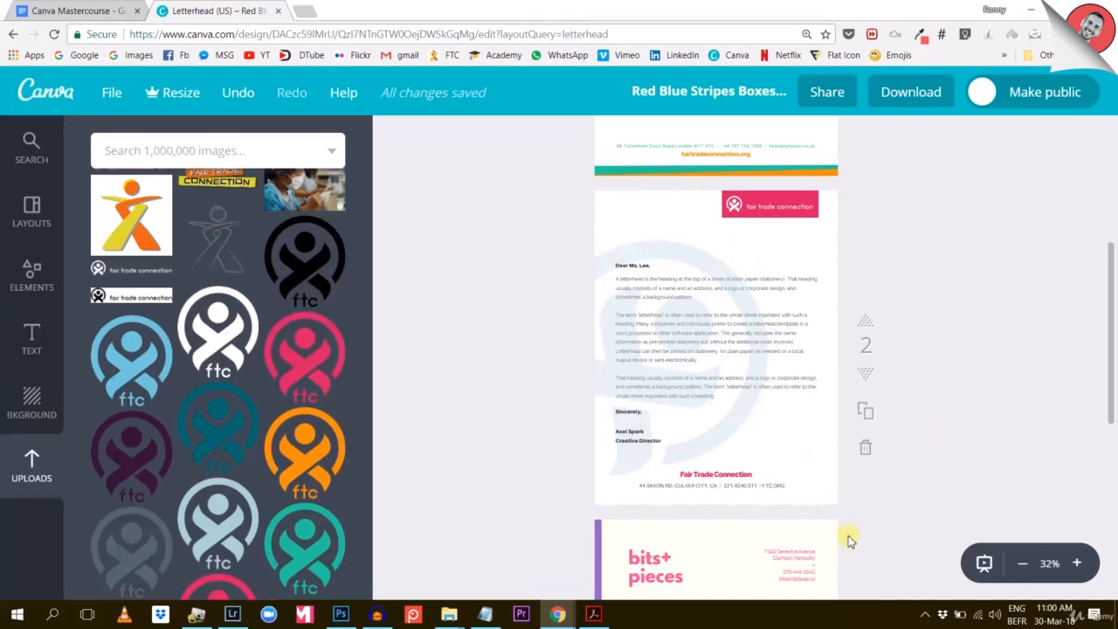
pyautogui.click(1076, 563)
pyautogui.click(581, 441)
pyautogui.moveTo(609, 440); pyautogui.dragTo(572, 441)
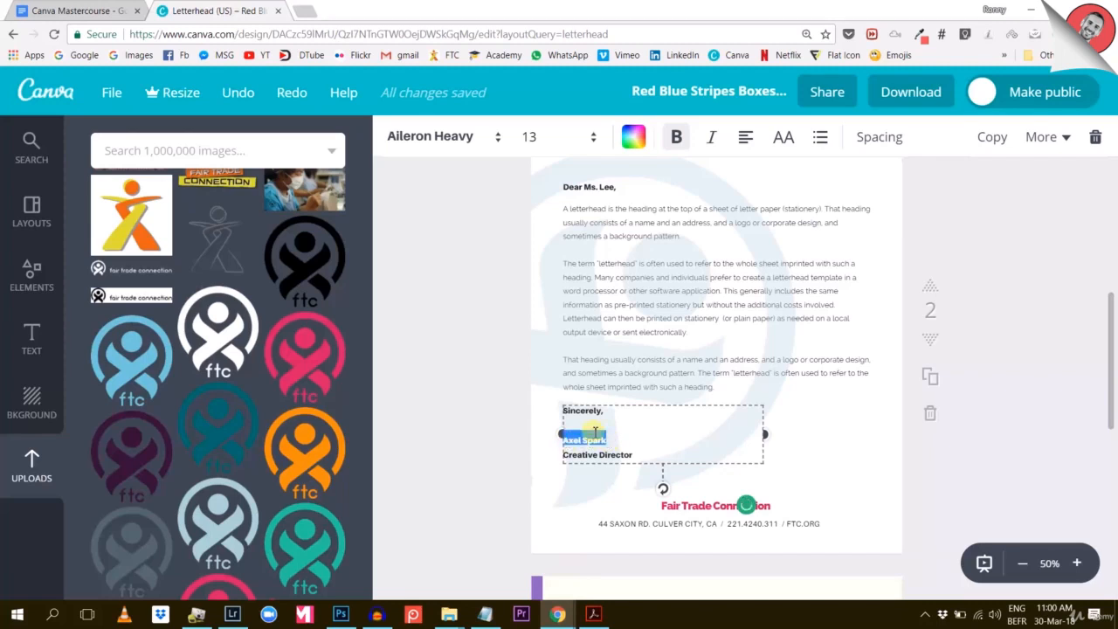
pyautogui.click(444, 144)
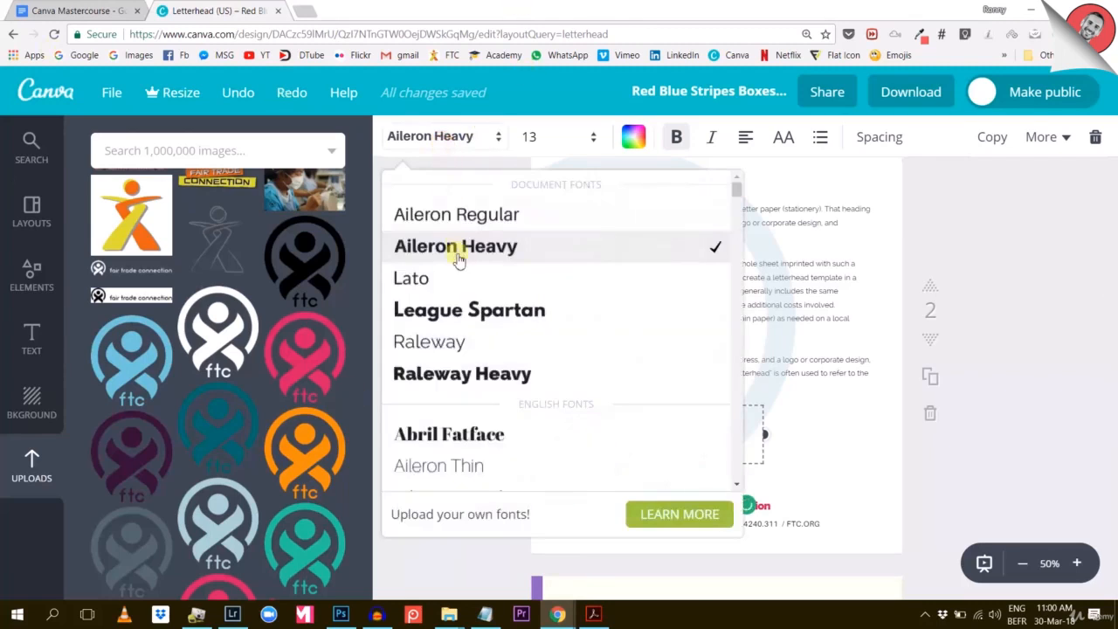
pyautogui.click(469, 370)
pyautogui.click(1044, 281)
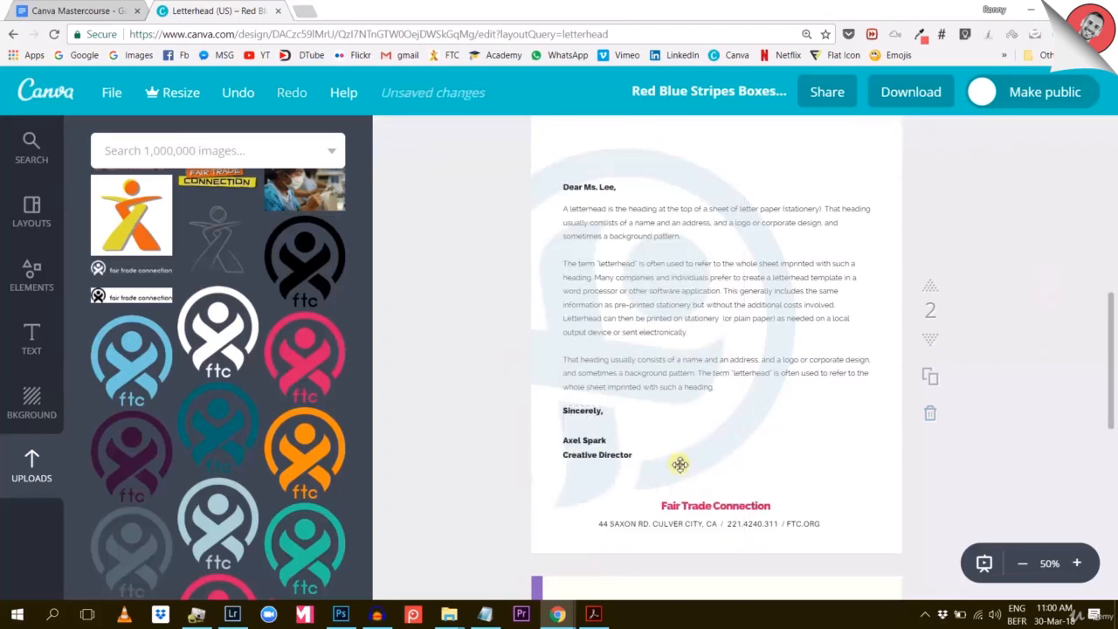
# Replace the signature title Creative Director with Founder
pyautogui.click(593, 442)
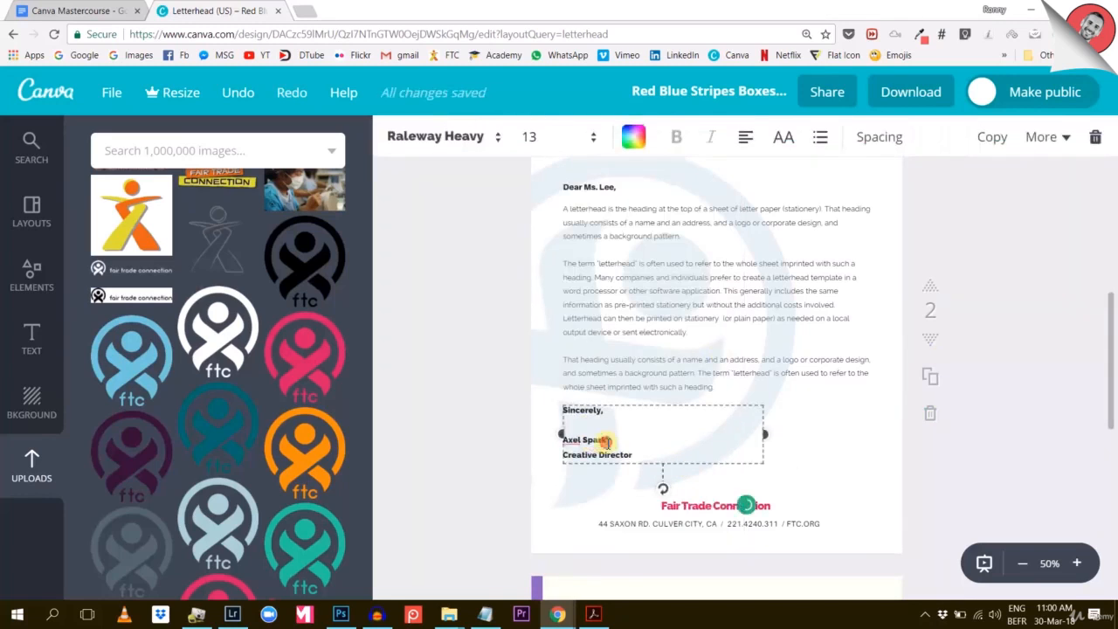
pyautogui.moveTo(635, 454); pyautogui.dragTo(596, 439)
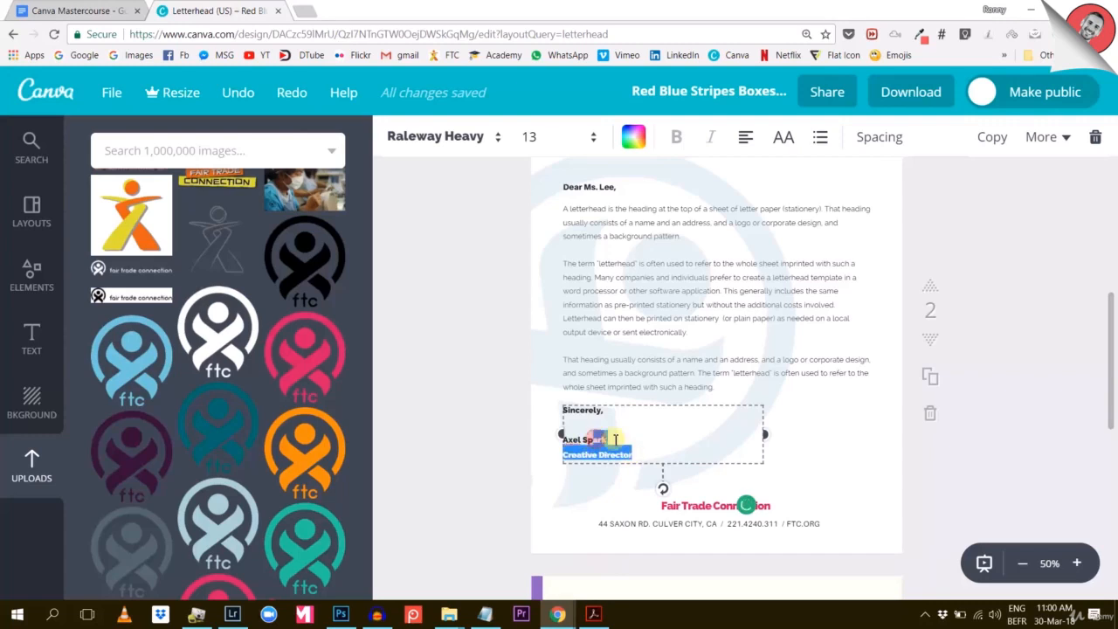
pyautogui.click(609, 440)
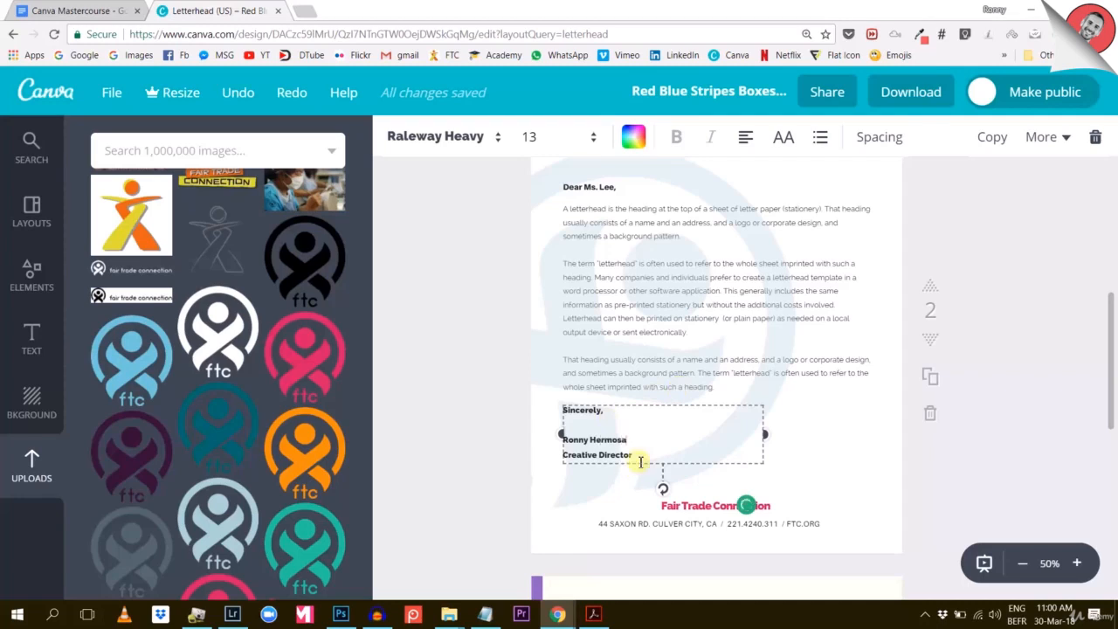
pyautogui.moveTo(638, 458); pyautogui.dragTo(566, 456)
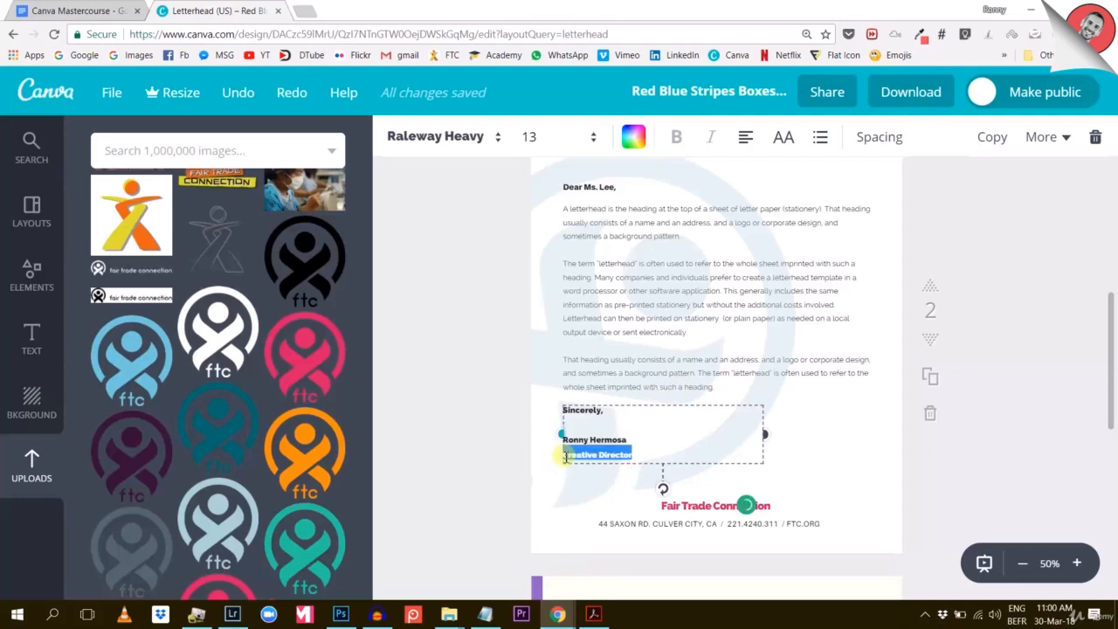
pyautogui.write('Founder')
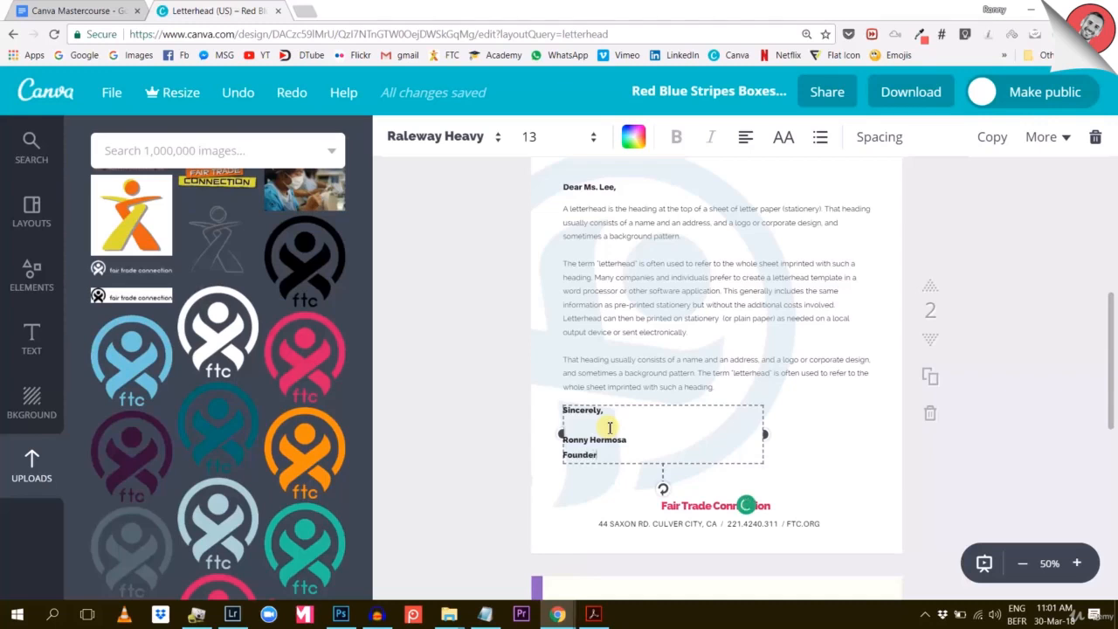
pyautogui.click(1060, 336)
pyautogui.scroll(2, 1023, 322)
# Delete the 'bits+ pieces' wordmark from page 3's letterhead
pyautogui.scroll(-3, 1023, 320)
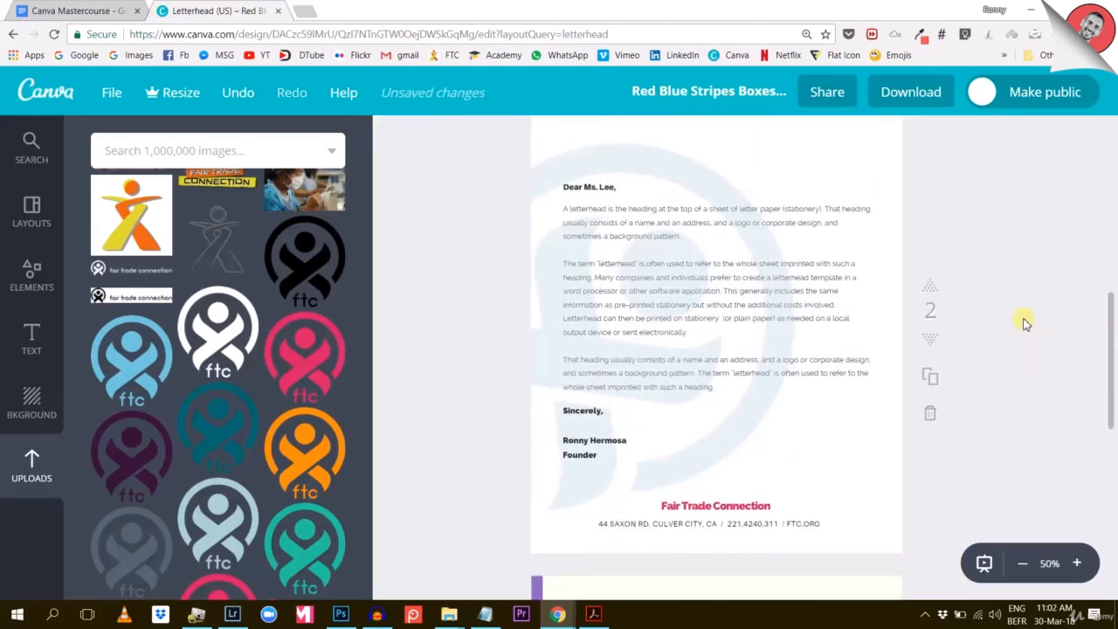
pyautogui.scroll(3, 1025, 326)
pyautogui.scroll(3, 1026, 324)
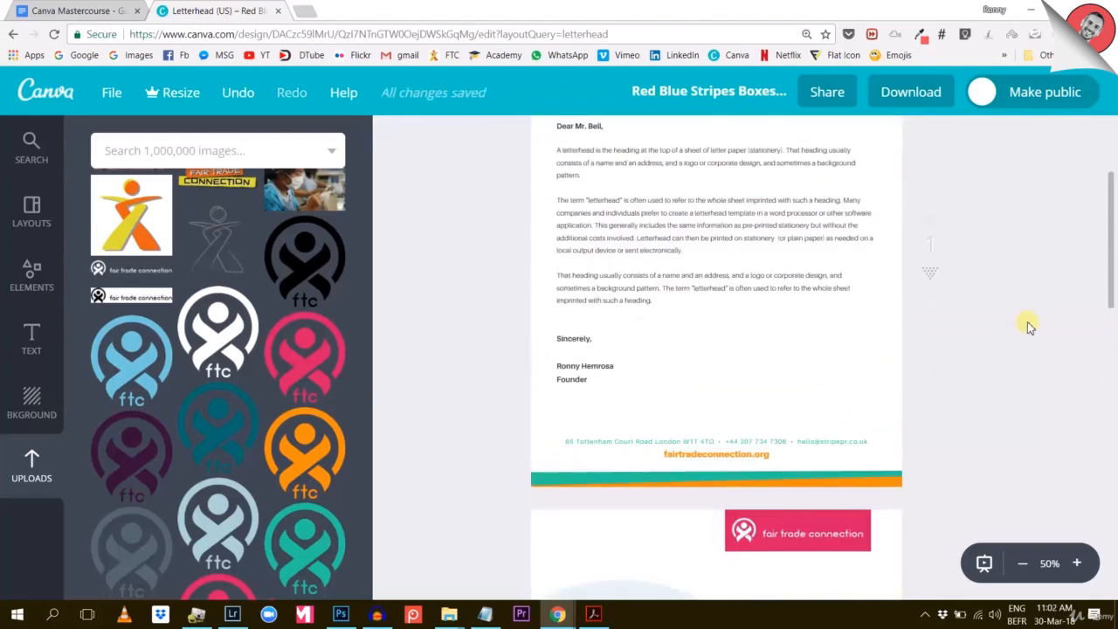
pyautogui.scroll(-5, 1025, 325)
pyautogui.scroll(-7, 1022, 332)
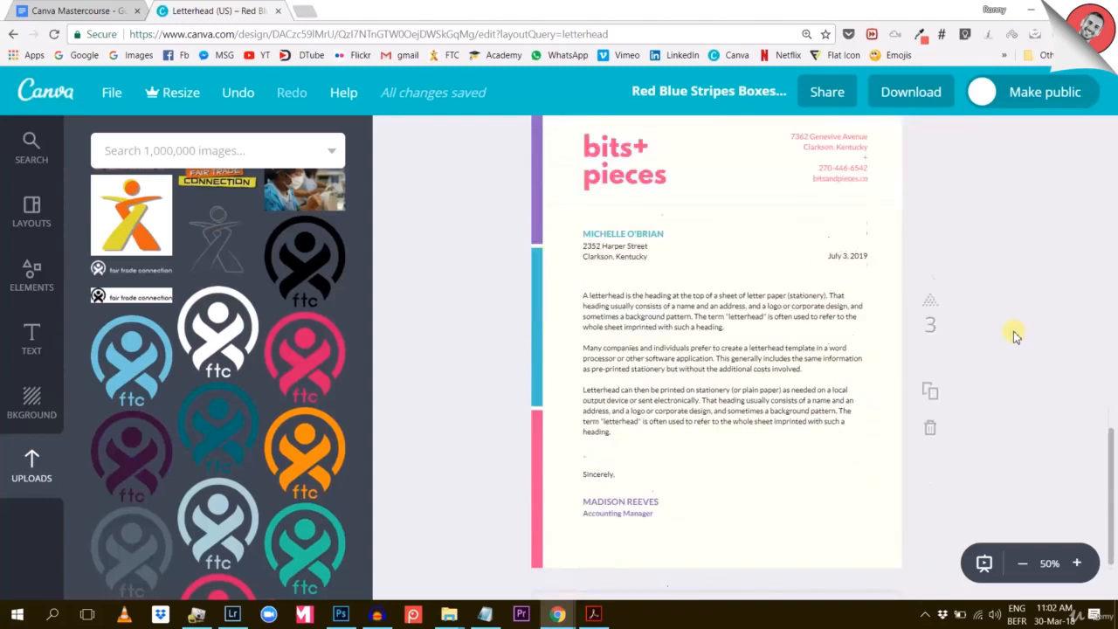
pyautogui.scroll(2, 1015, 336)
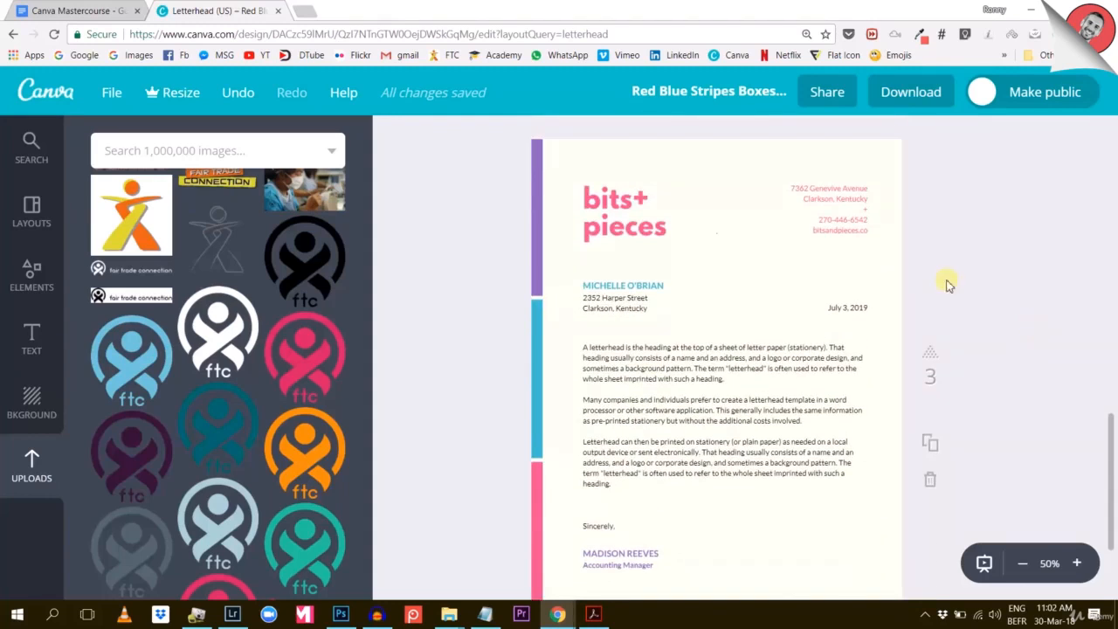
pyautogui.click(621, 194)
pyautogui.press('BackSpace')
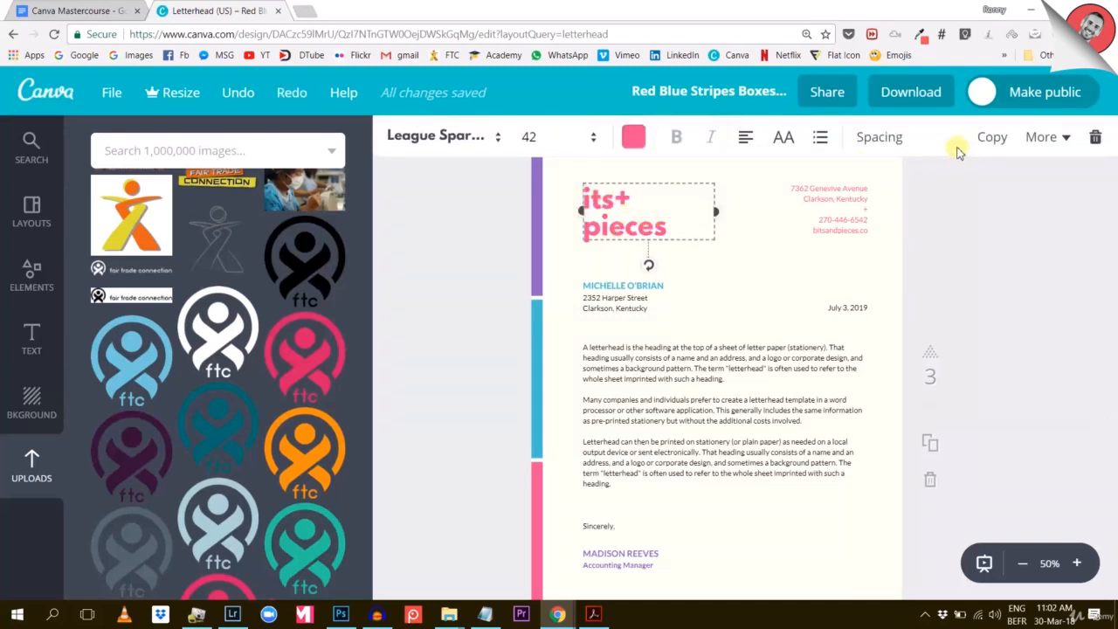
pyautogui.click(1095, 137)
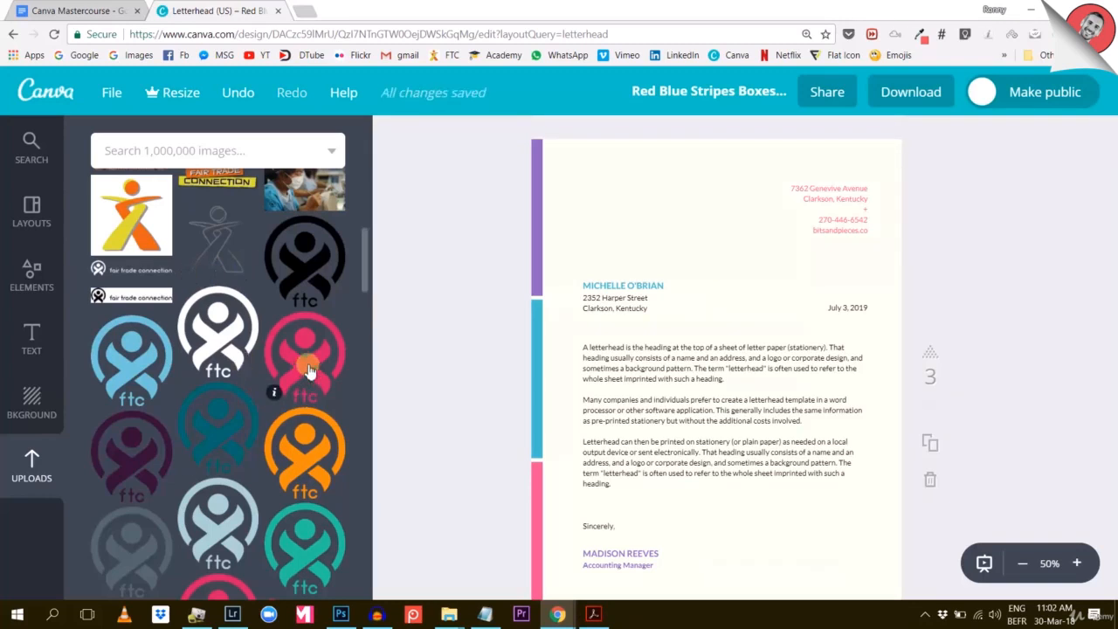
pyautogui.click(695, 185)
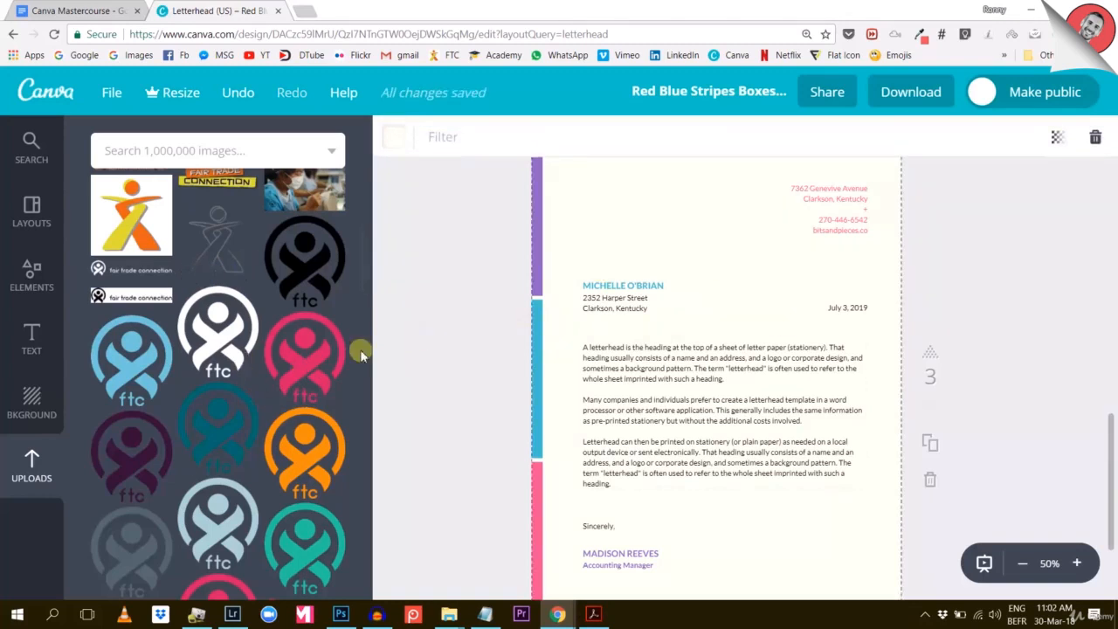
pyautogui.click(496, 297)
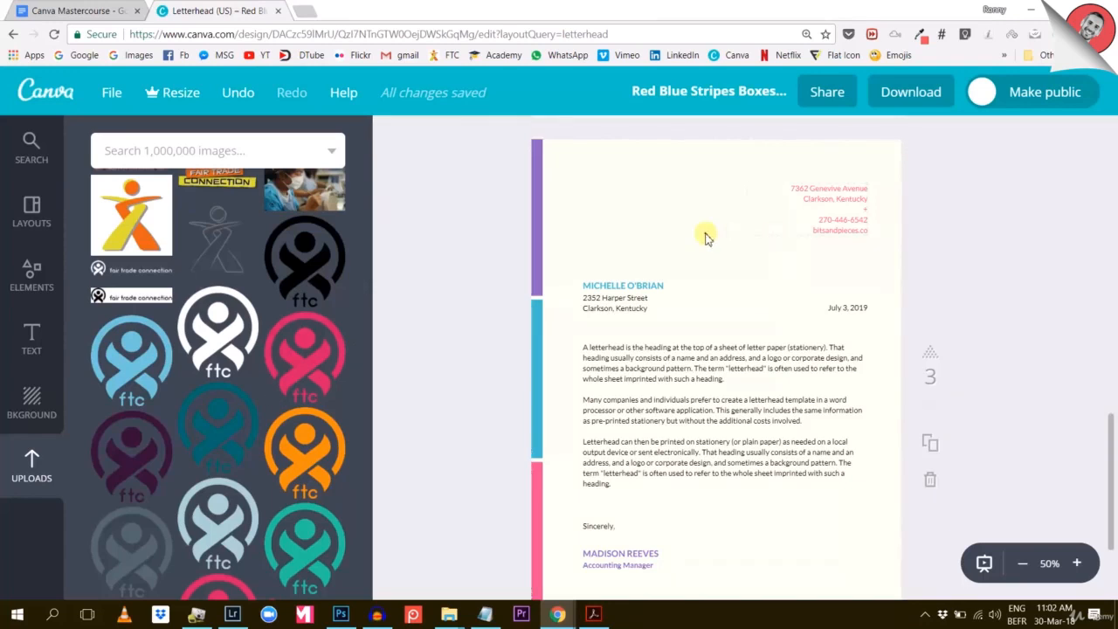
# Add the pink ftc logo from Uploads, shrink it and place it in the top-left corner
pyautogui.click(326, 372)
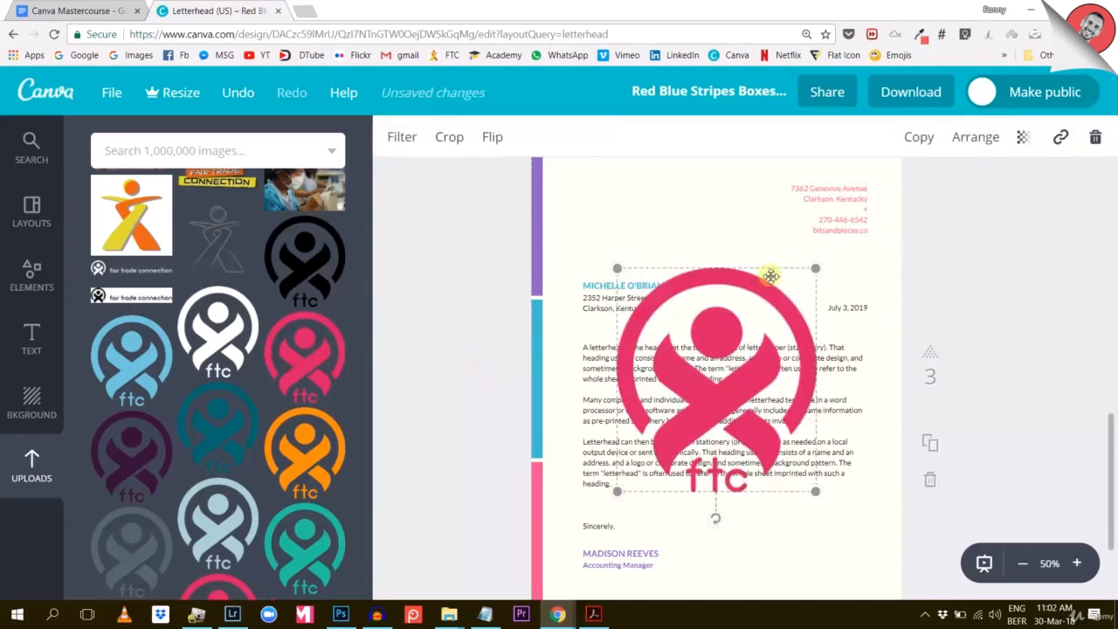
pyautogui.moveTo(813, 267); pyautogui.dragTo(690, 427)
pyautogui.scroll(1, 690, 428)
pyautogui.scroll(1, 690, 428)
pyautogui.moveTo(672, 559); pyautogui.dragTo(636, 320)
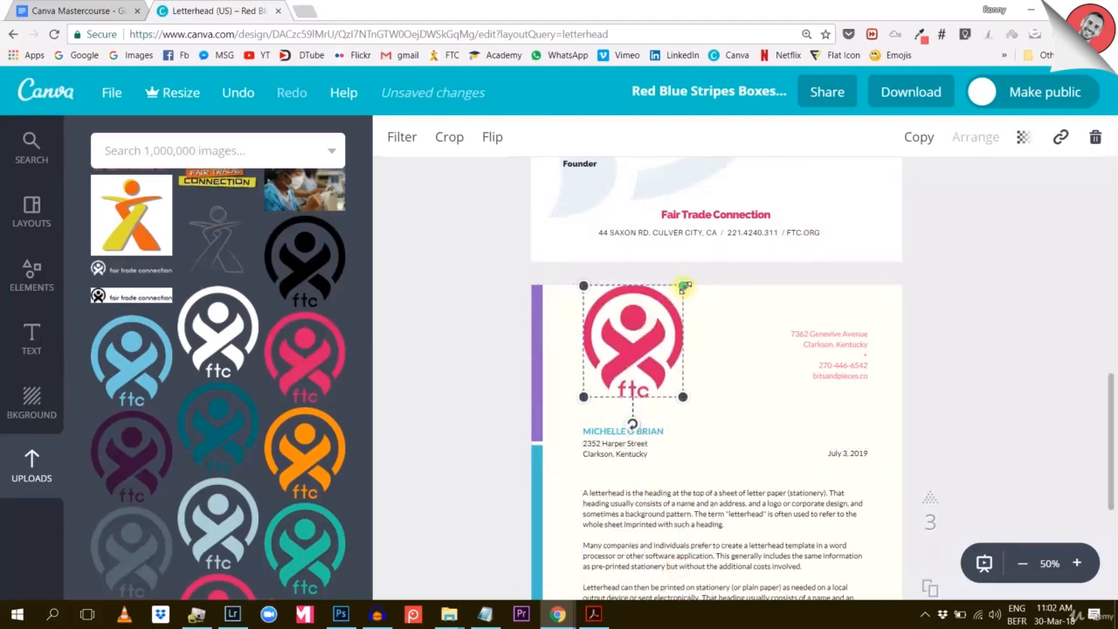
pyautogui.moveTo(684, 286); pyautogui.dragTo(654, 306)
pyautogui.moveTo(642, 344); pyautogui.dragTo(641, 355)
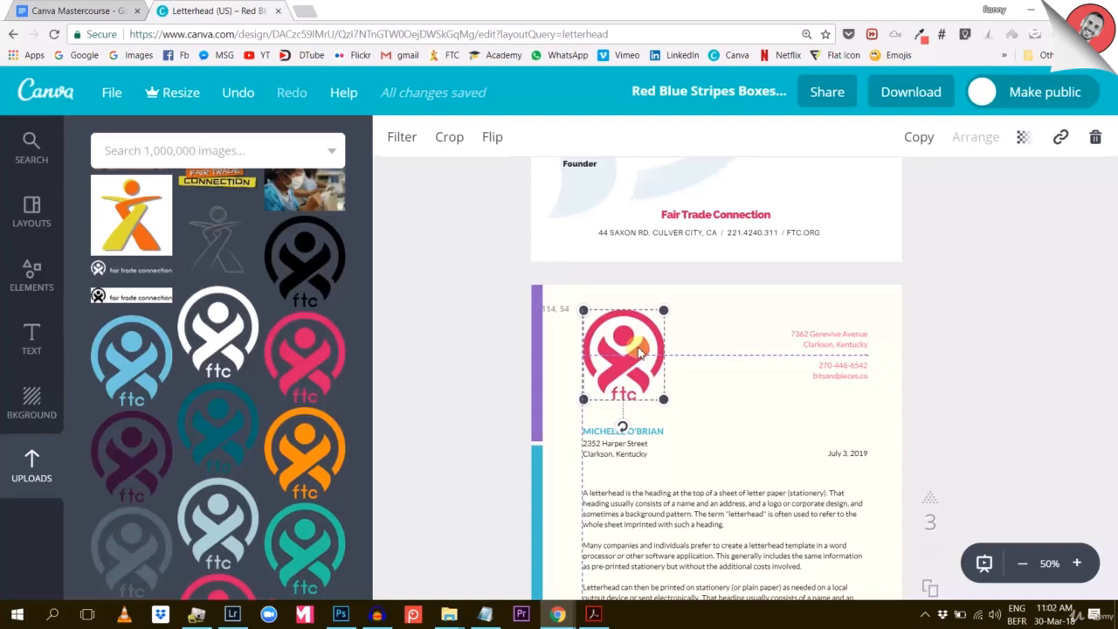
pyautogui.click(1027, 305)
pyautogui.scroll(-2, 1022, 303)
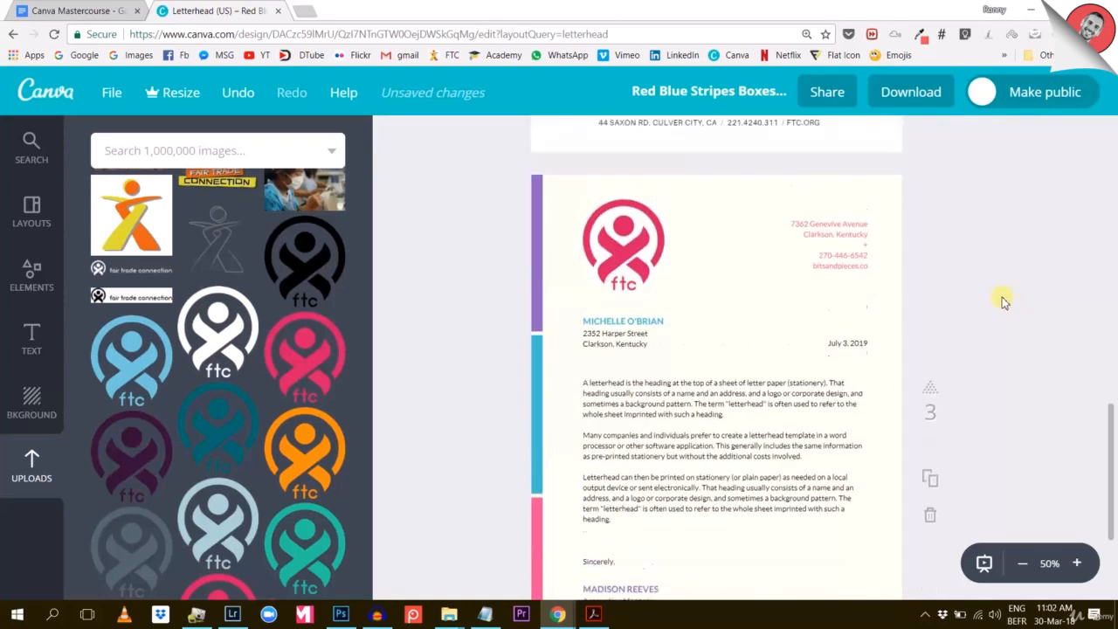
# Set the contact address to Raleway and the recipient name to Raleway Heavy
pyautogui.click(852, 214)
pyautogui.click(404, 136)
pyautogui.click(425, 319)
pyautogui.click(654, 289)
pyautogui.click(407, 138)
pyautogui.click(426, 310)
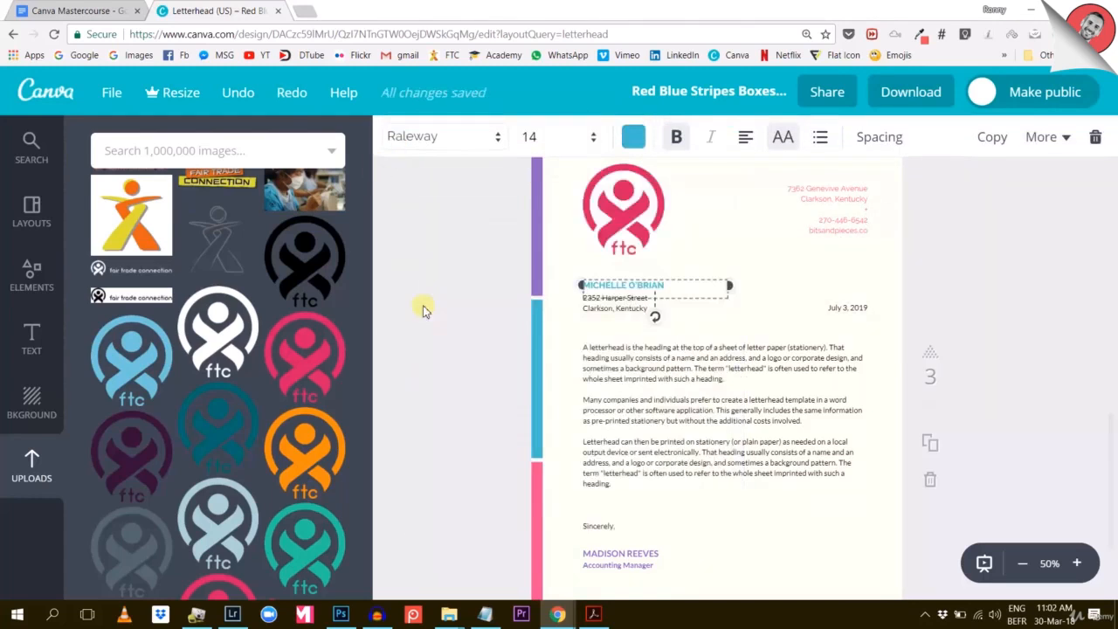
pyautogui.click(407, 138)
pyautogui.click(431, 341)
# Set the street address and body paragraphs to Raleway
pyautogui.click(612, 303)
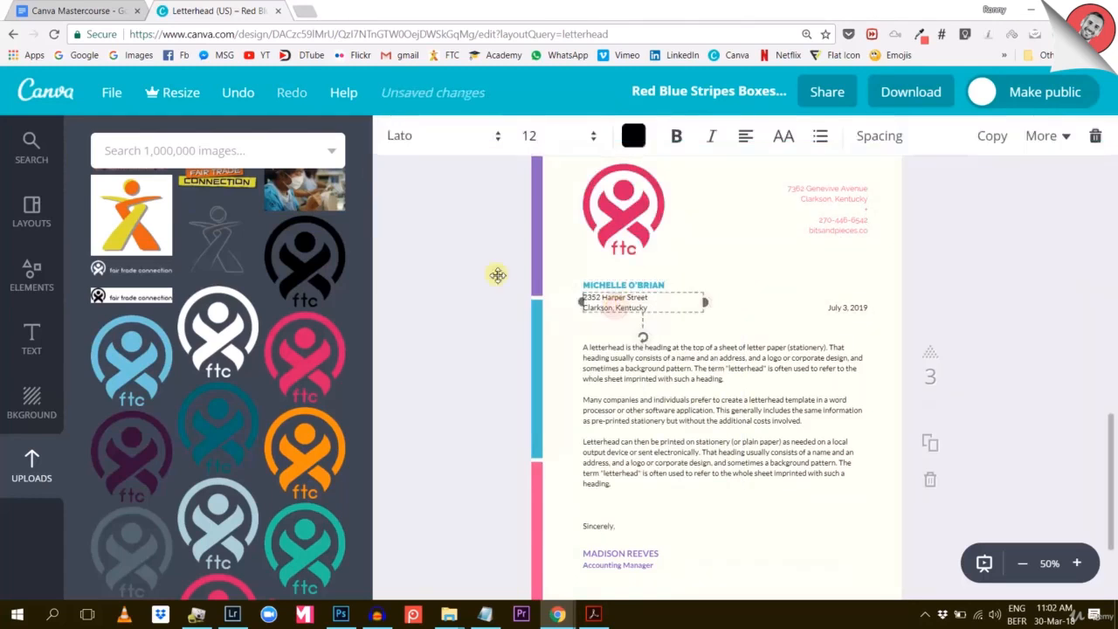
pyautogui.click(403, 136)
pyautogui.click(427, 318)
pyautogui.click(828, 347)
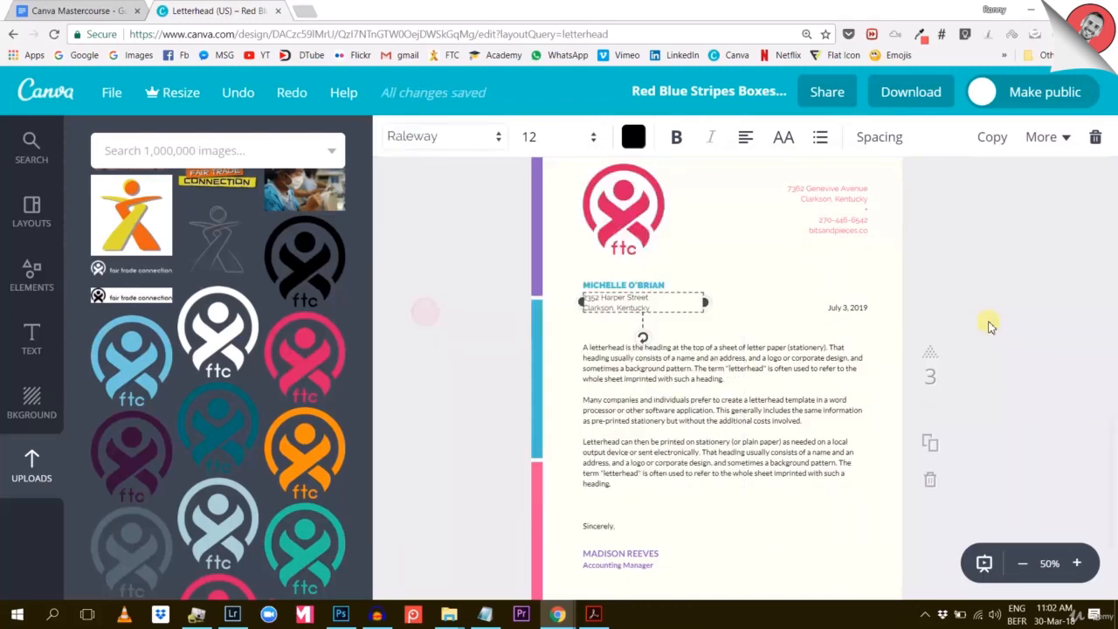
pyautogui.click(410, 138)
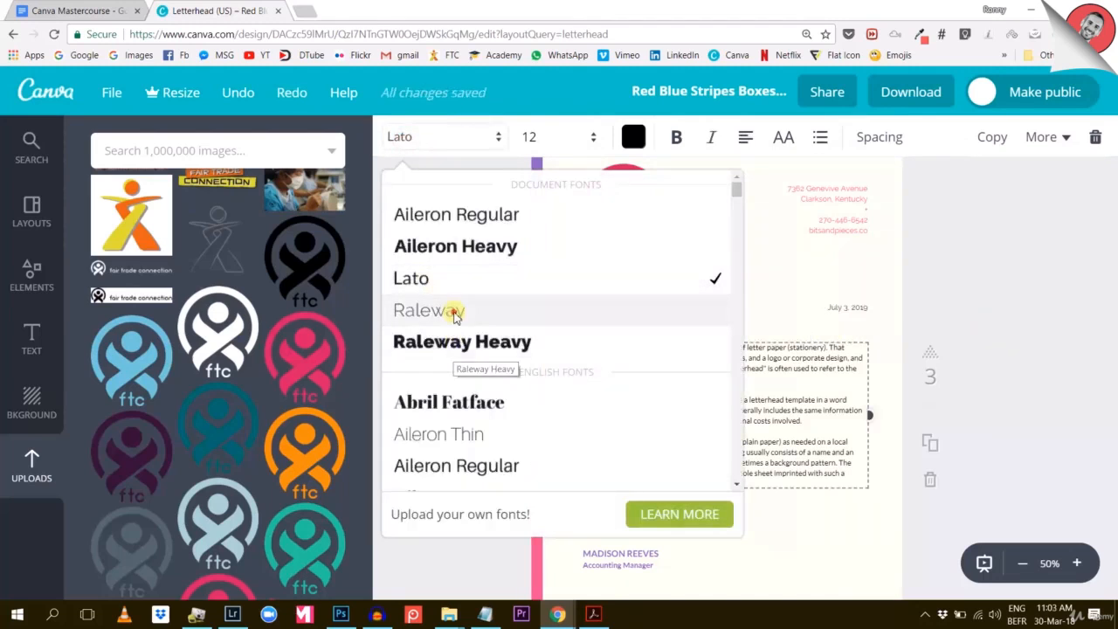
pyautogui.click(445, 309)
pyautogui.click(985, 289)
# Set the Sincerely closing to Raleway and the signer's name to Raleway Heavy
pyautogui.scroll(-3, 602, 407)
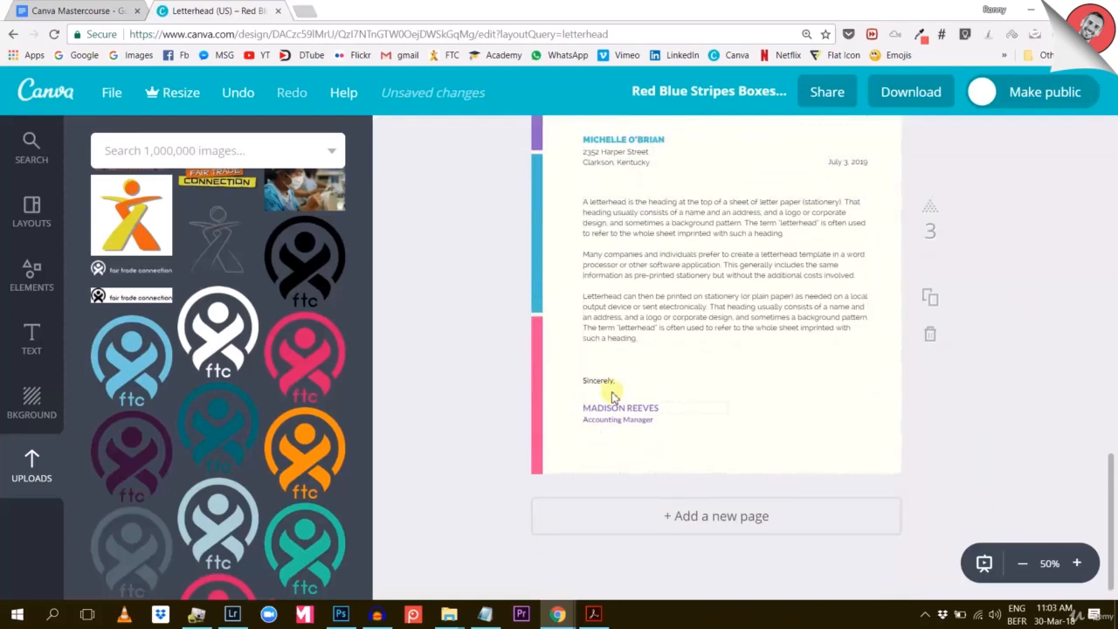
pyautogui.click(606, 380)
pyautogui.click(414, 137)
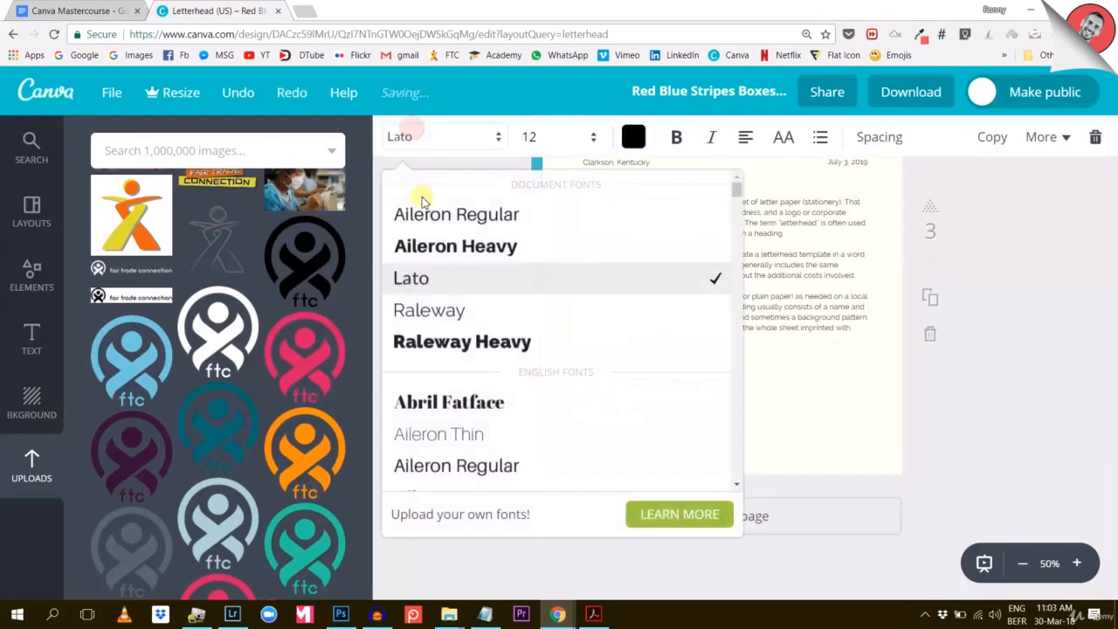
pyautogui.click(428, 310)
pyautogui.click(1066, 358)
pyautogui.click(607, 402)
pyautogui.click(414, 140)
pyautogui.click(441, 345)
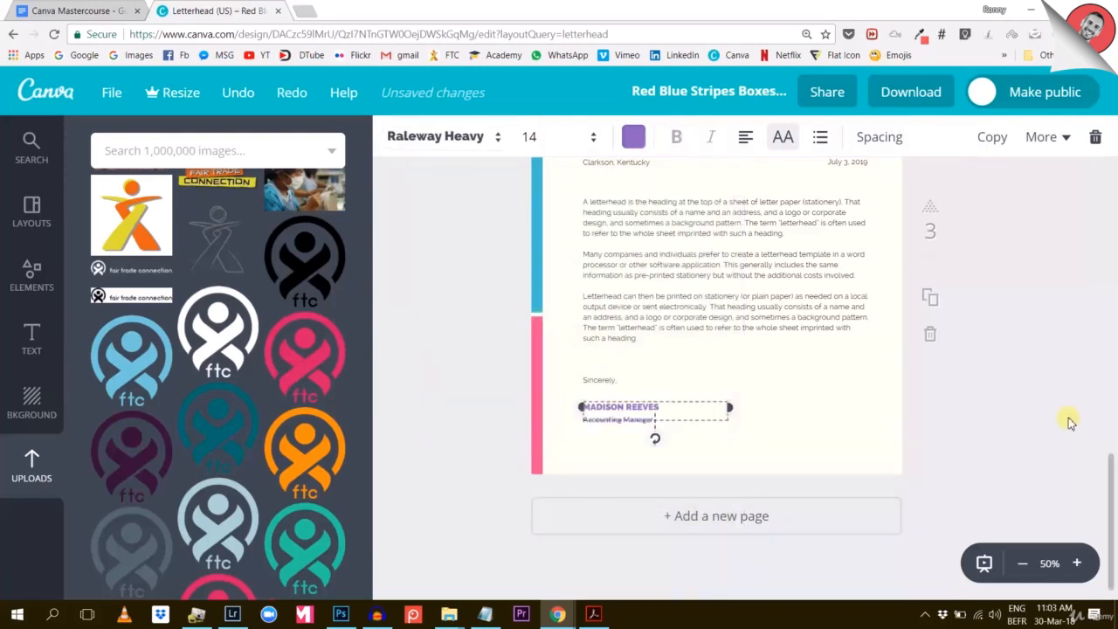
pyautogui.click(1070, 423)
# Set the Accounting Manager job title to plain Raleway
pyautogui.click(629, 419)
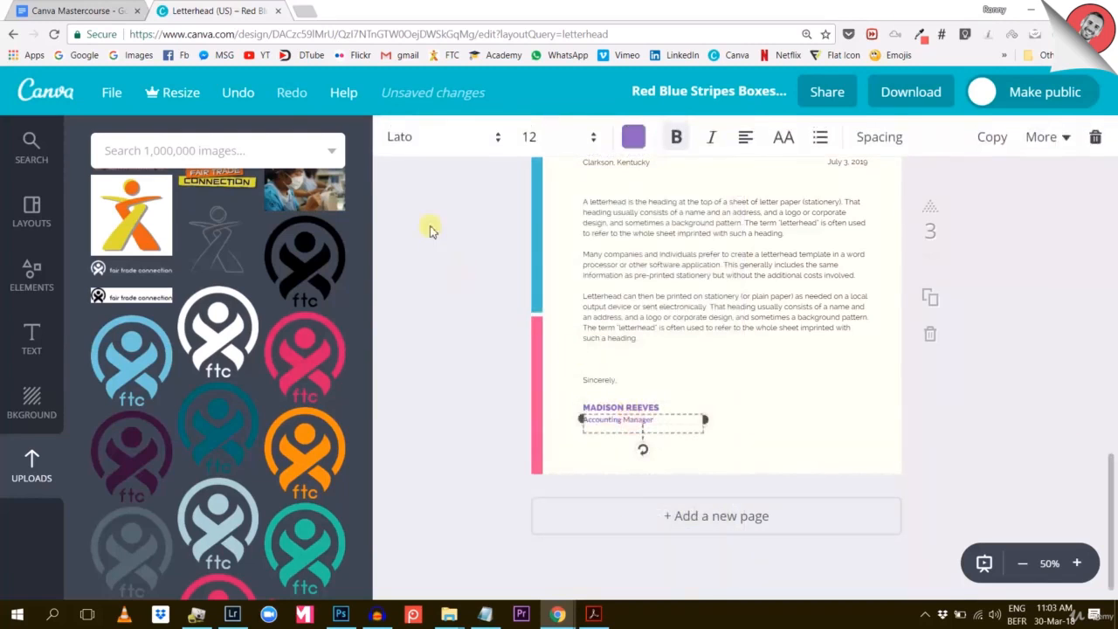
pyautogui.click(412, 139)
pyautogui.click(461, 357)
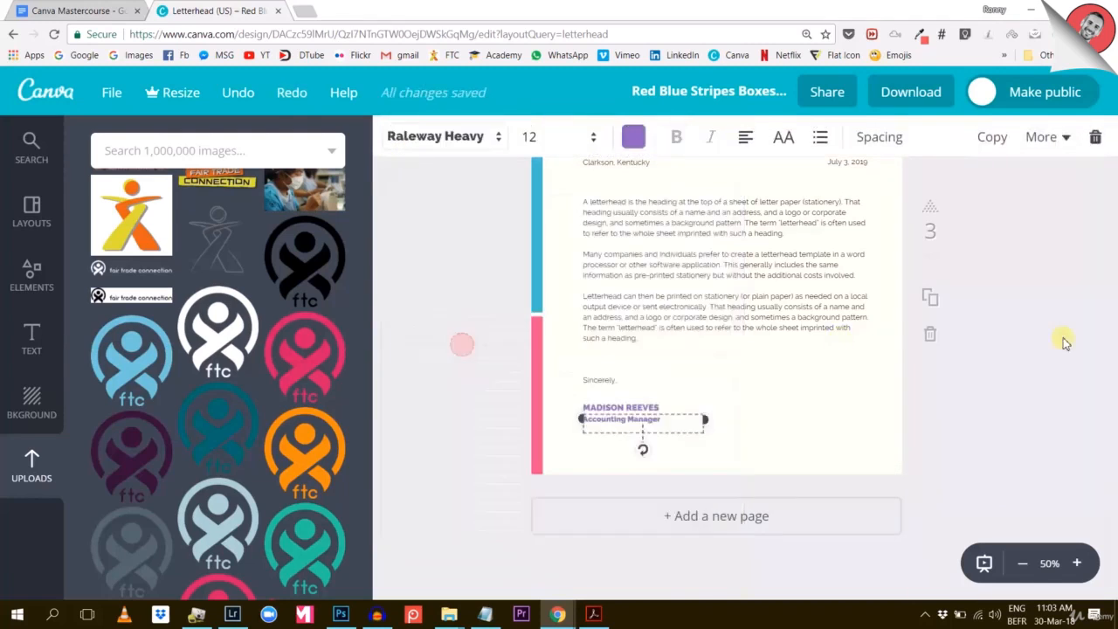
pyautogui.click(1052, 345)
pyautogui.click(611, 420)
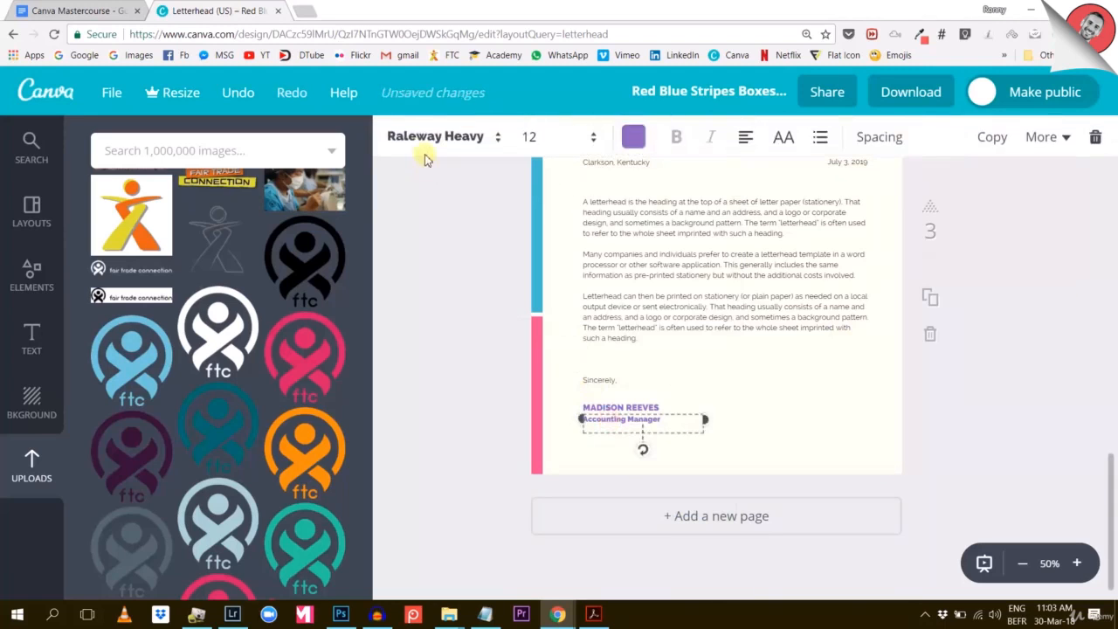
pyautogui.click(422, 139)
pyautogui.click(437, 278)
pyautogui.click(1048, 334)
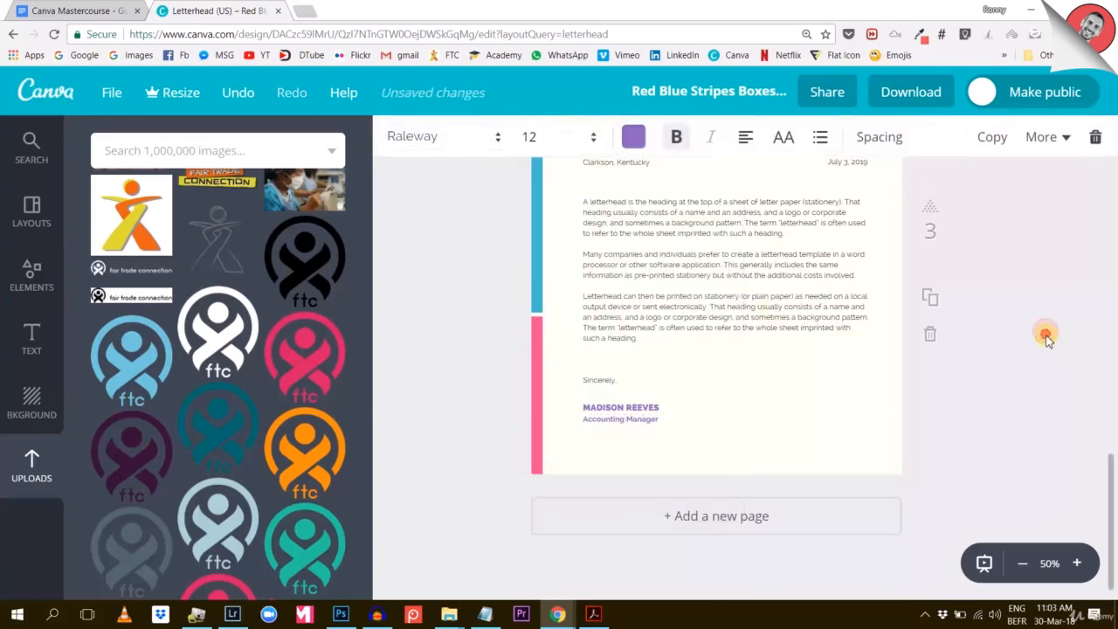
pyautogui.scroll(3, 1064, 342)
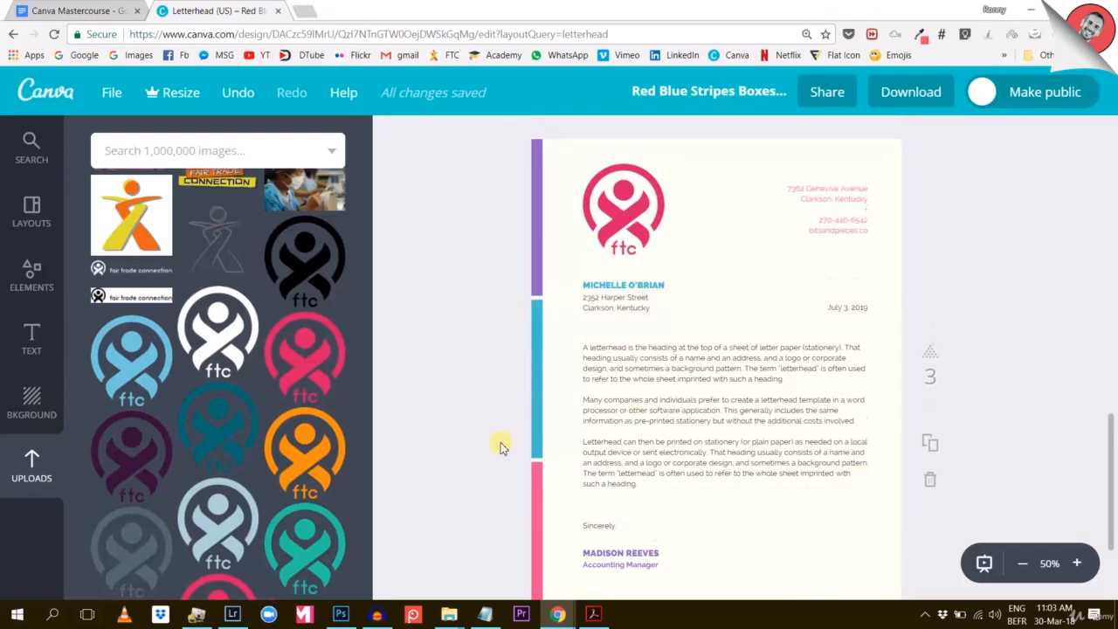
pyautogui.scroll(-1, 502, 447)
pyautogui.scroll(1, 506, 307)
pyautogui.scroll(-1, 524, 262)
pyautogui.click(537, 192)
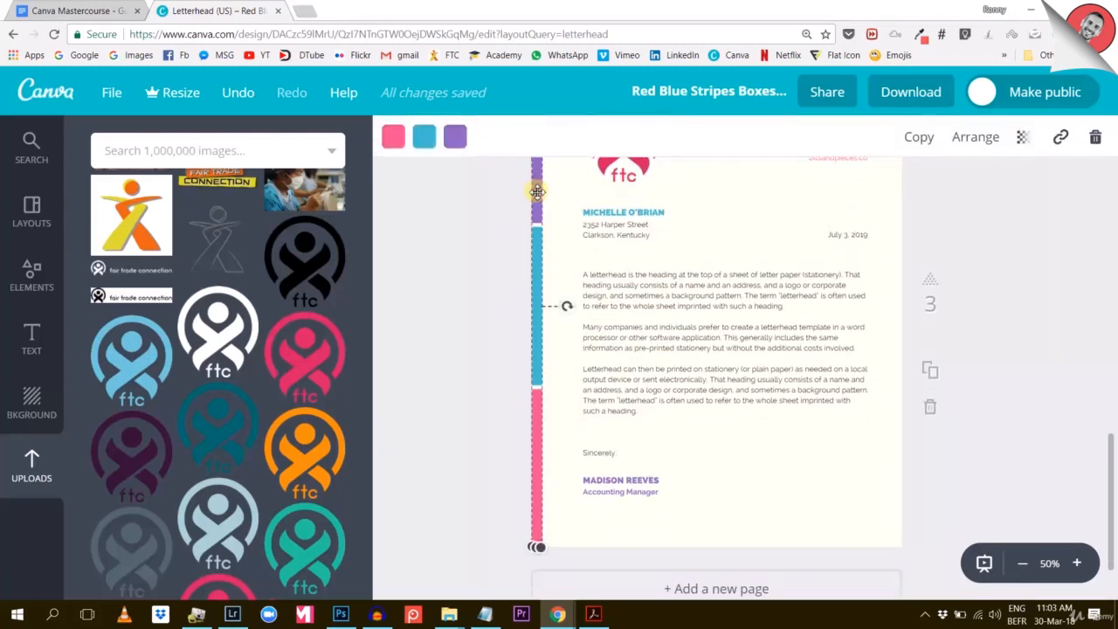
pyautogui.click(443, 340)
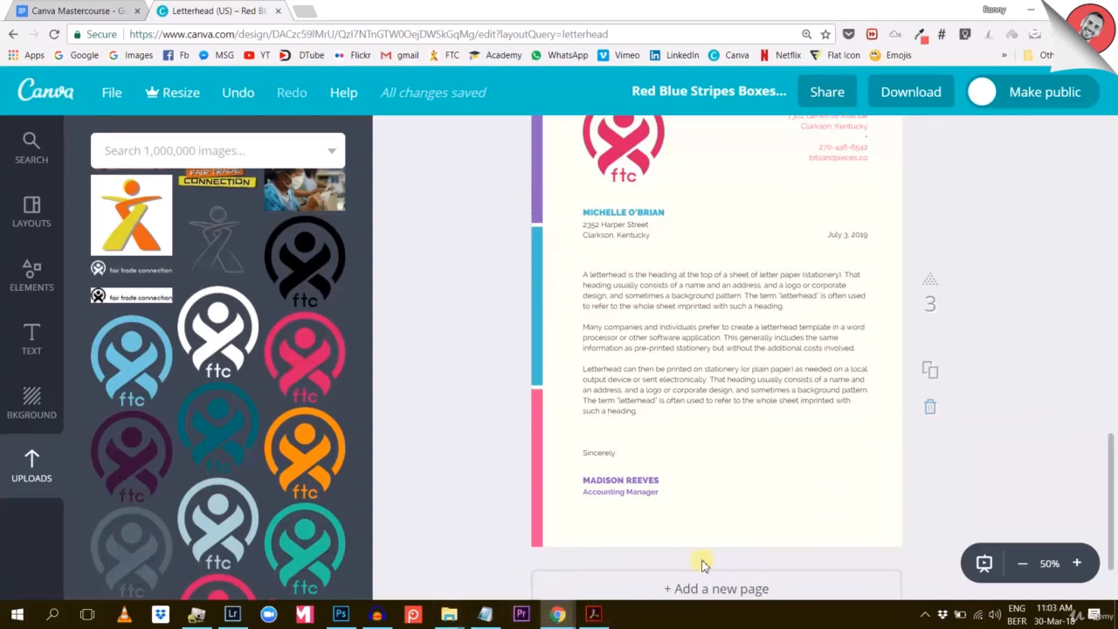
# Copy the dark purple code 361039 from the FTC Brand Style Guide PDF
pyautogui.moveTo(593, 615)
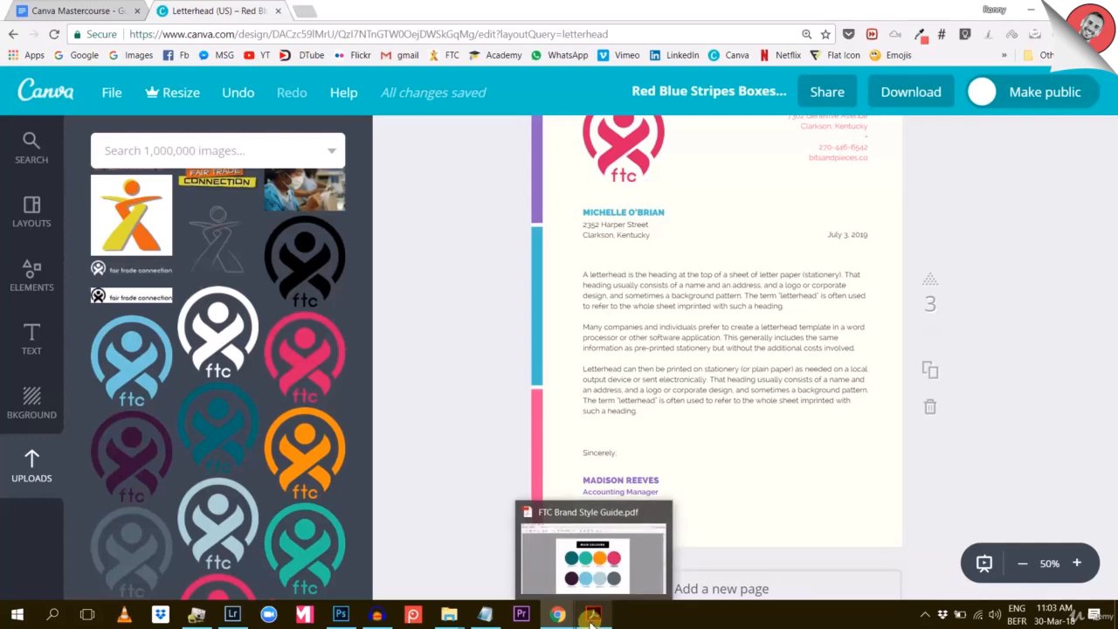
pyautogui.click(594, 595)
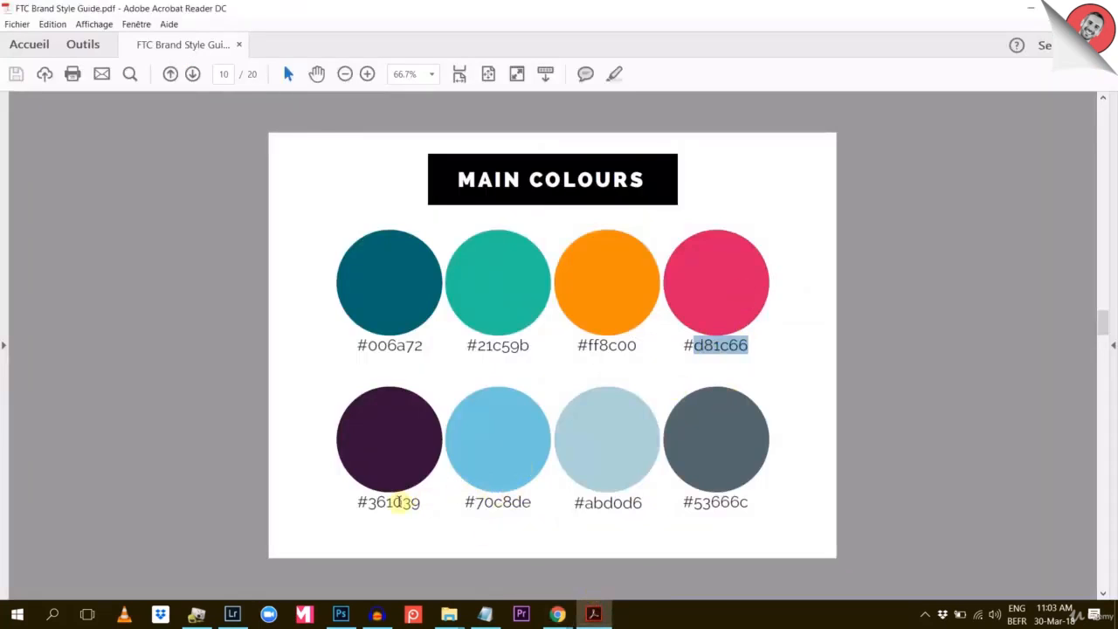
pyautogui.doubleClick(397, 501)
pyautogui.rightClick(399, 502)
pyautogui.click(432, 400)
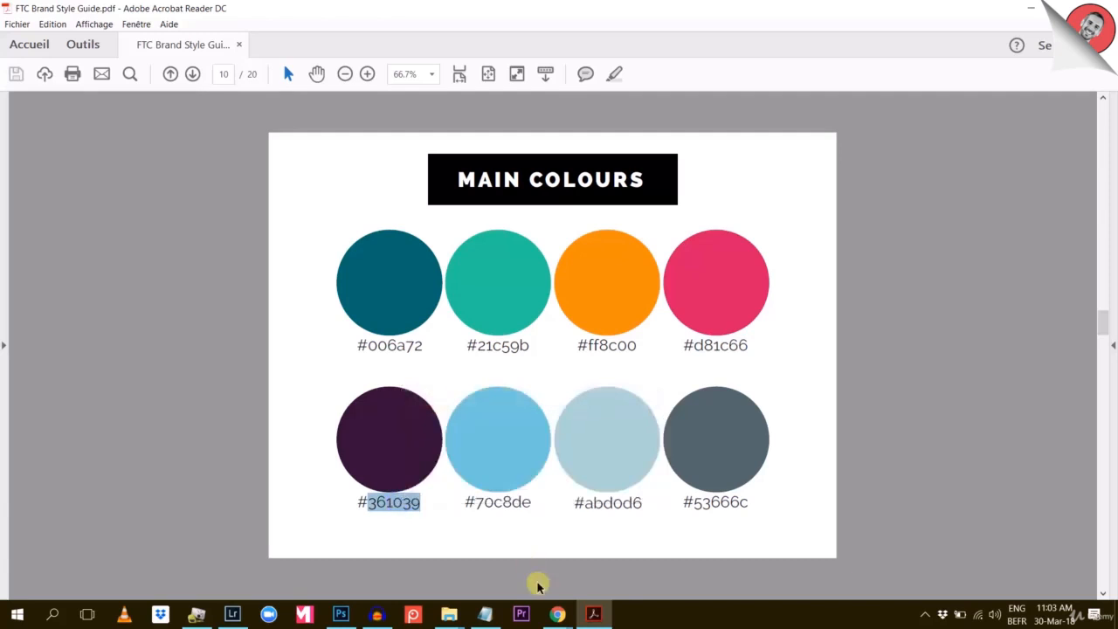
pyautogui.click(593, 614)
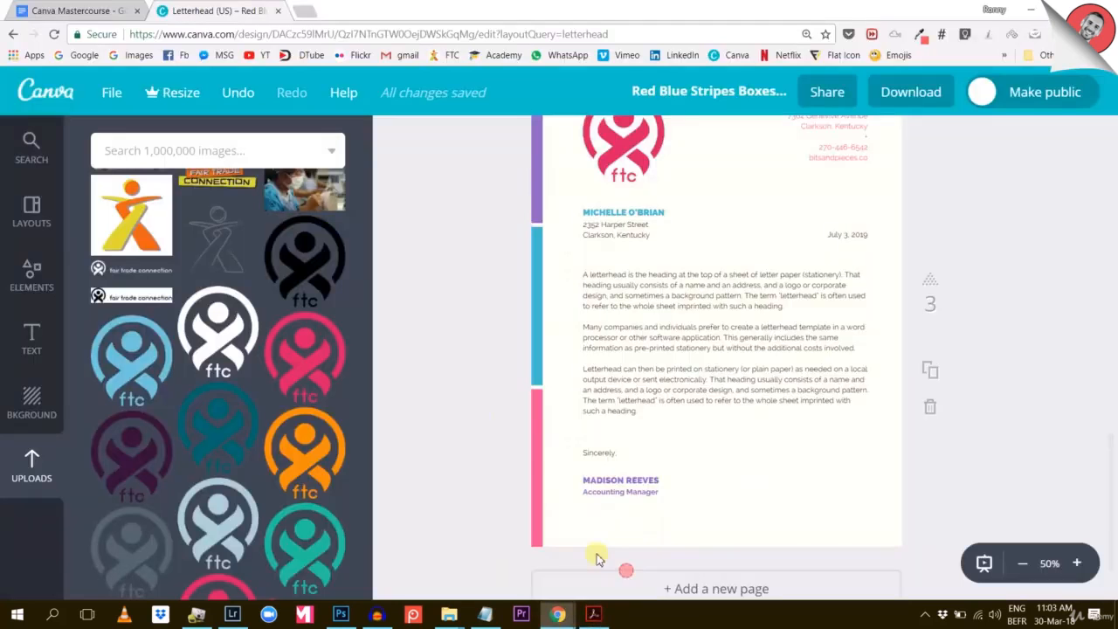
# Change the purple side stripe to the brand colour #361039
pyautogui.click(537, 188)
pyautogui.click(454, 137)
pyautogui.click(469, 224)
pyautogui.doubleClick(599, 469)
pyautogui.hotkey('ctrl', 'v')
pyautogui.click(1030, 316)
# Reselect the side stripes and check the new dark purple in the palette
pyautogui.scroll(2, 1022, 323)
pyautogui.click(535, 314)
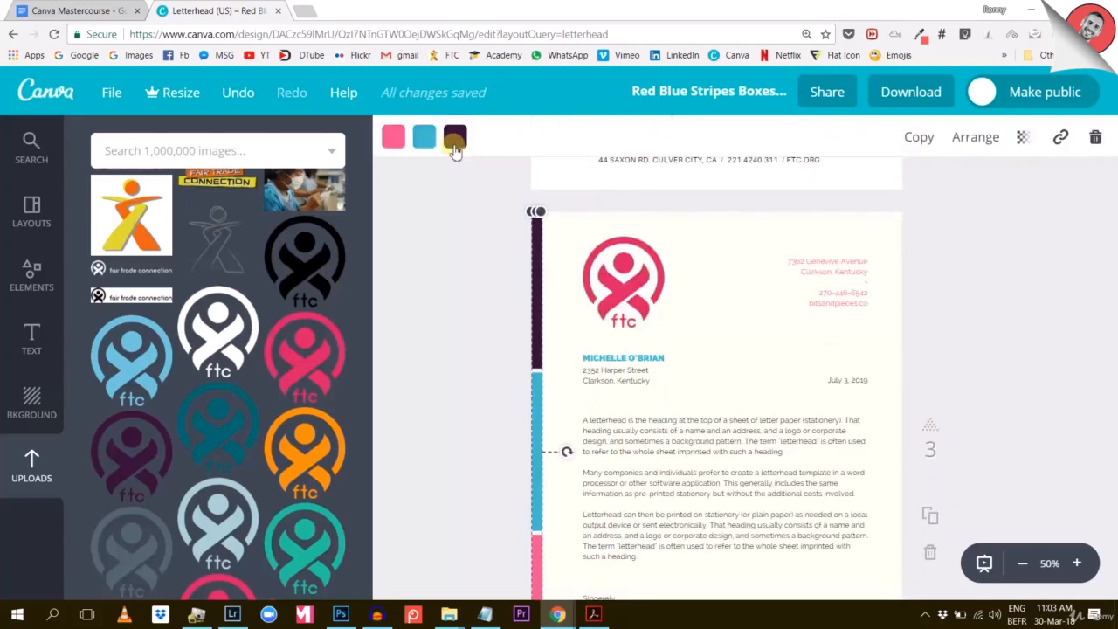
pyautogui.click(454, 140)
pyautogui.click(1015, 269)
pyautogui.scroll(-1, 973, 275)
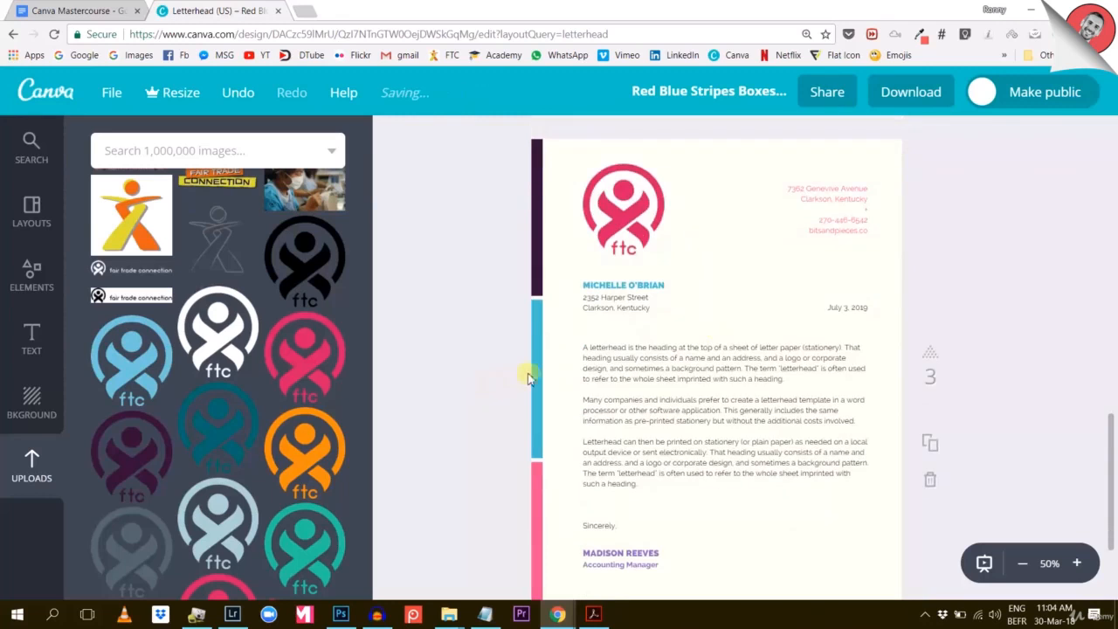
pyautogui.click(535, 371)
# Copy light blue 70c8de from the style guide and apply it to the blue stripe
pyautogui.click(593, 614)
pyautogui.moveTo(476, 503); pyautogui.dragTo(531, 503)
pyautogui.click(560, 614)
pyautogui.click(636, 551)
pyautogui.click(425, 136)
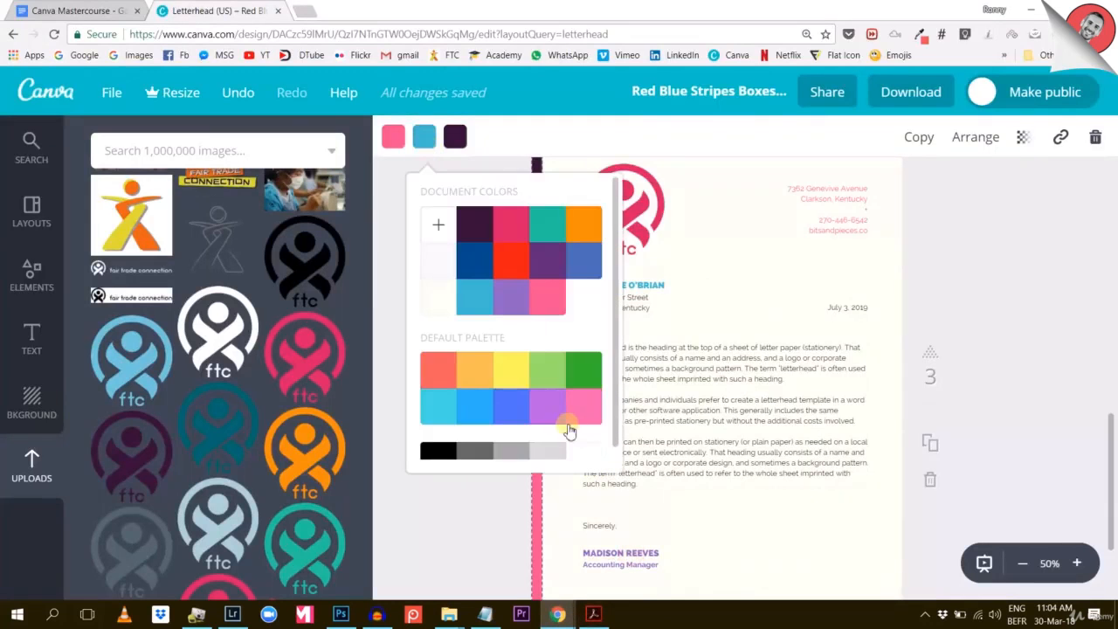
pyautogui.click(438, 224)
pyautogui.doubleClick(576, 470)
pyautogui.hotkey('ctrl', 'v')
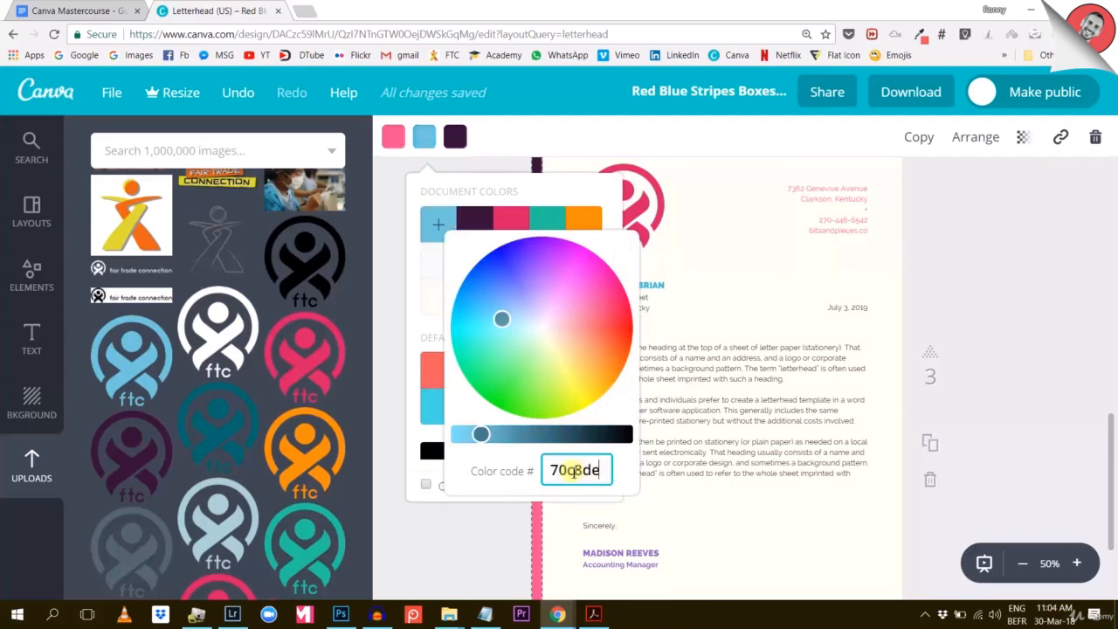
pyautogui.press('Return')
pyautogui.click(989, 334)
# Recolour the pink stripe with the brand pink from Document colors
pyautogui.scroll(-2, 989, 334)
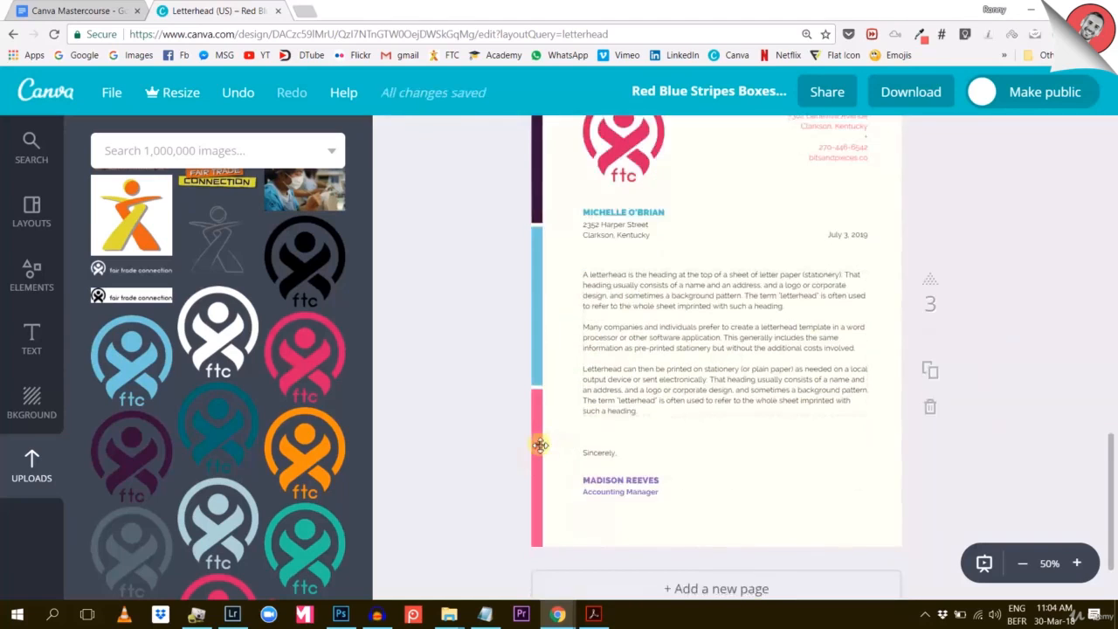
pyautogui.click(537, 443)
pyautogui.click(393, 136)
pyautogui.click(527, 229)
pyautogui.click(1018, 250)
pyautogui.scroll(2, 978, 240)
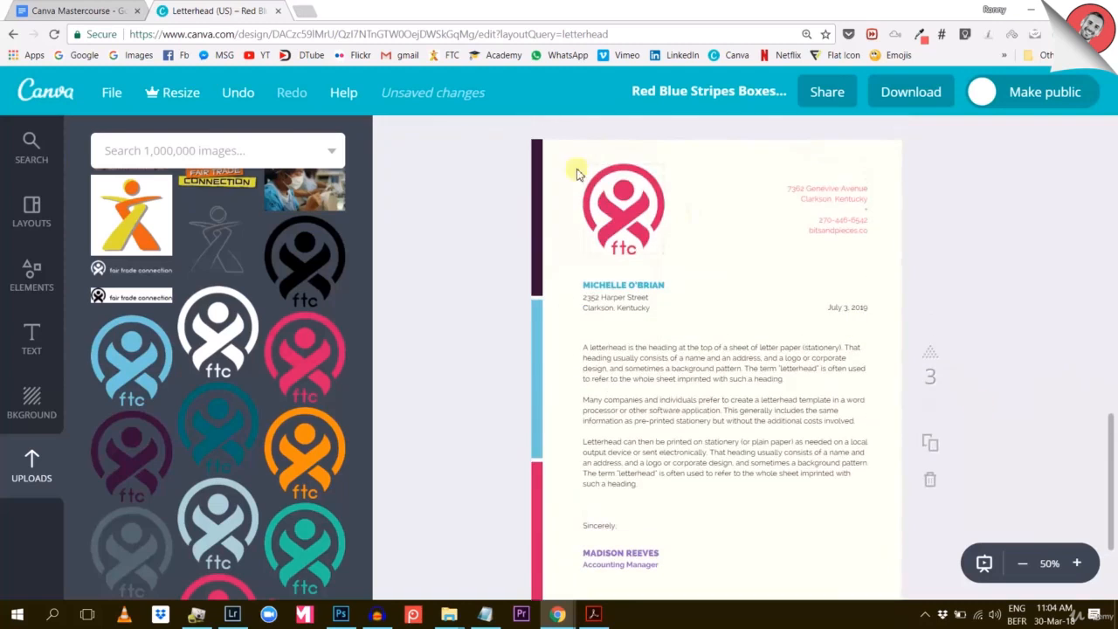
# Make the top-right address pink and the name heading light blue
pyautogui.click(813, 187)
pyautogui.click(633, 137)
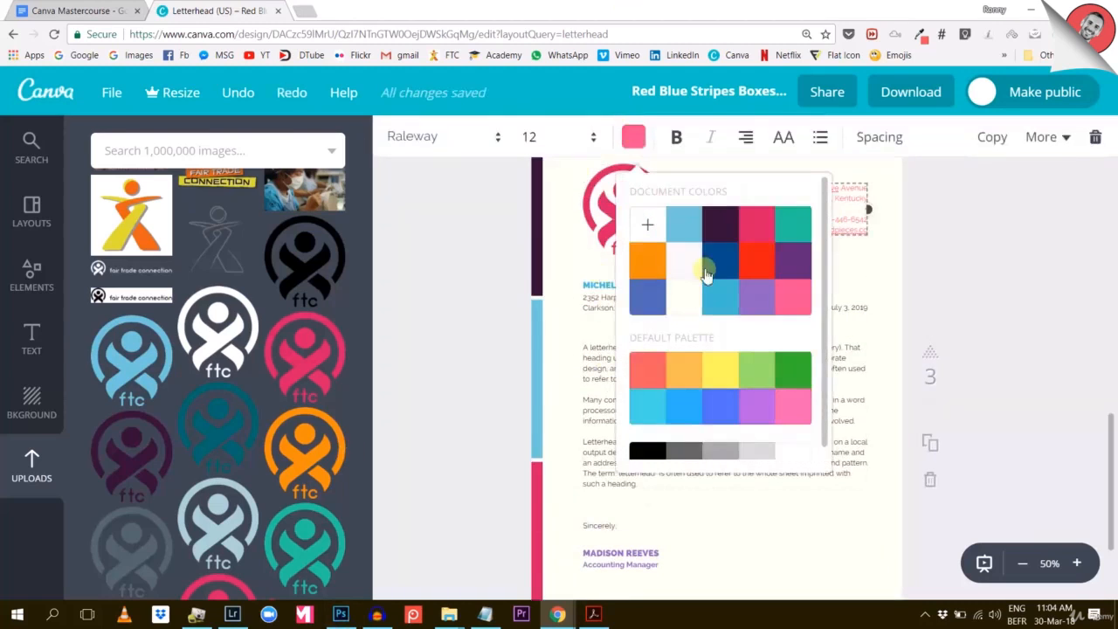
pyautogui.click(756, 246)
pyautogui.scroll(-2, 1060, 304)
pyautogui.scroll(2, 923, 367)
pyautogui.click(636, 282)
pyautogui.click(633, 136)
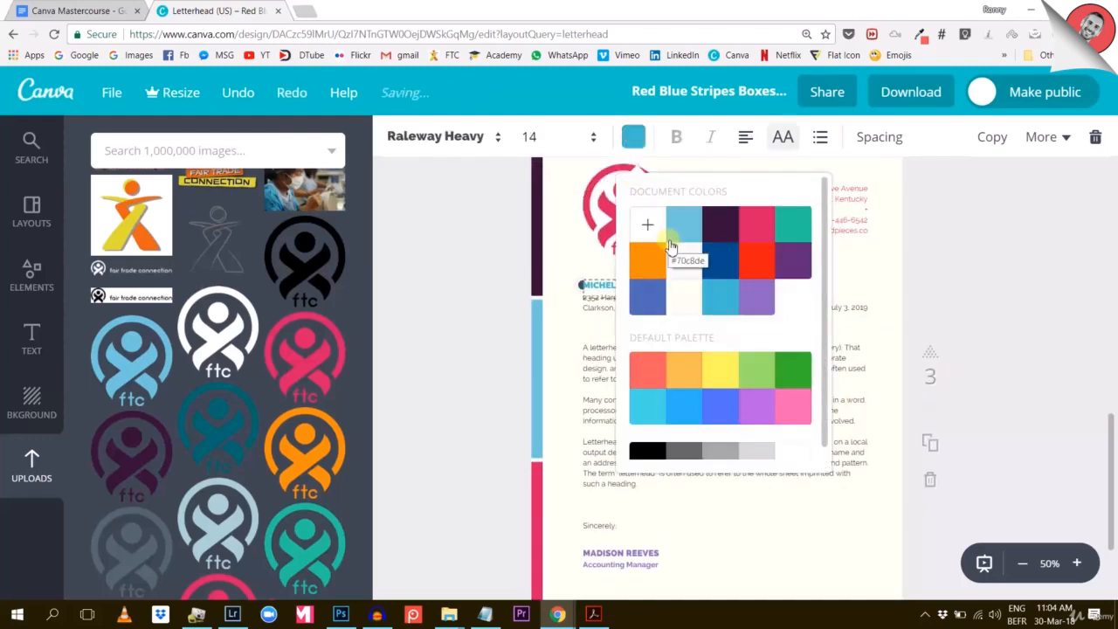
pyautogui.click(681, 236)
# Make the signature name dark purple and the job title pink
pyautogui.scroll(-2, 631, 481)
pyautogui.click(625, 480)
pyautogui.click(634, 136)
pyautogui.click(723, 229)
pyautogui.click(606, 493)
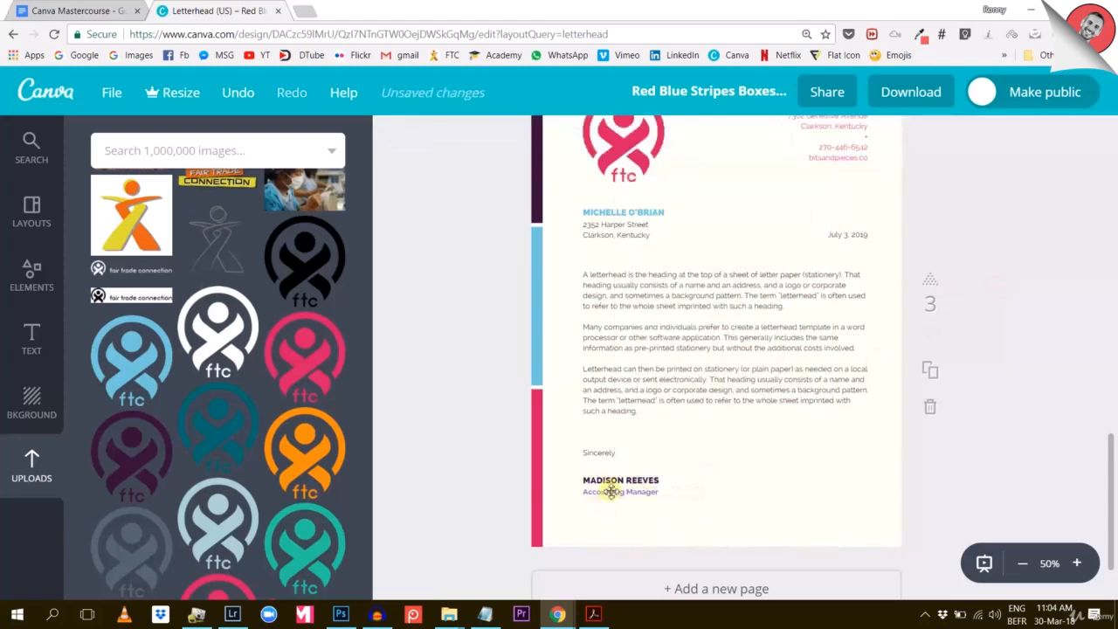
pyautogui.click(633, 136)
pyautogui.click(743, 224)
pyautogui.click(987, 350)
pyautogui.scroll(1, 970, 397)
pyautogui.scroll(-1, 969, 398)
pyautogui.scroll(1, 969, 402)
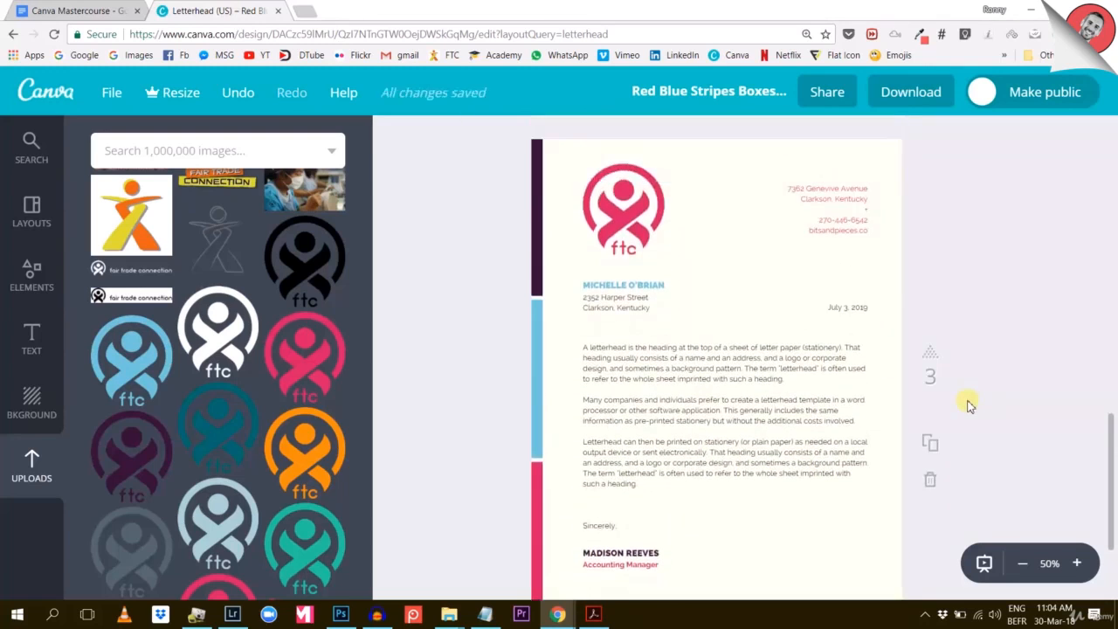
pyautogui.scroll(-1, 968, 407)
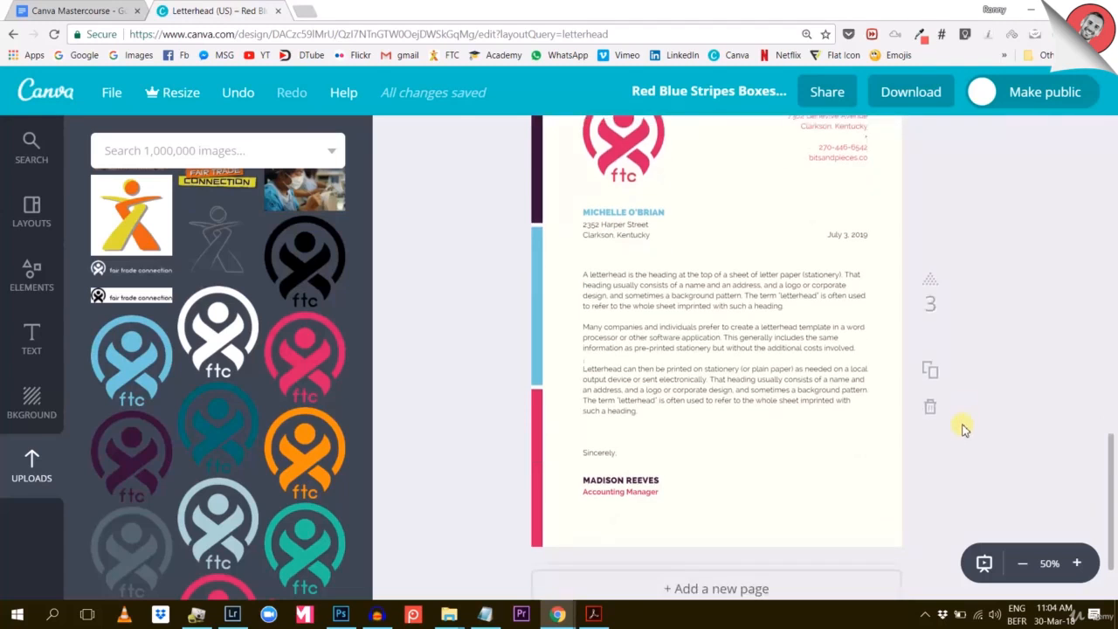
pyautogui.scroll(-1, 965, 428)
pyautogui.scroll(1, 960, 435)
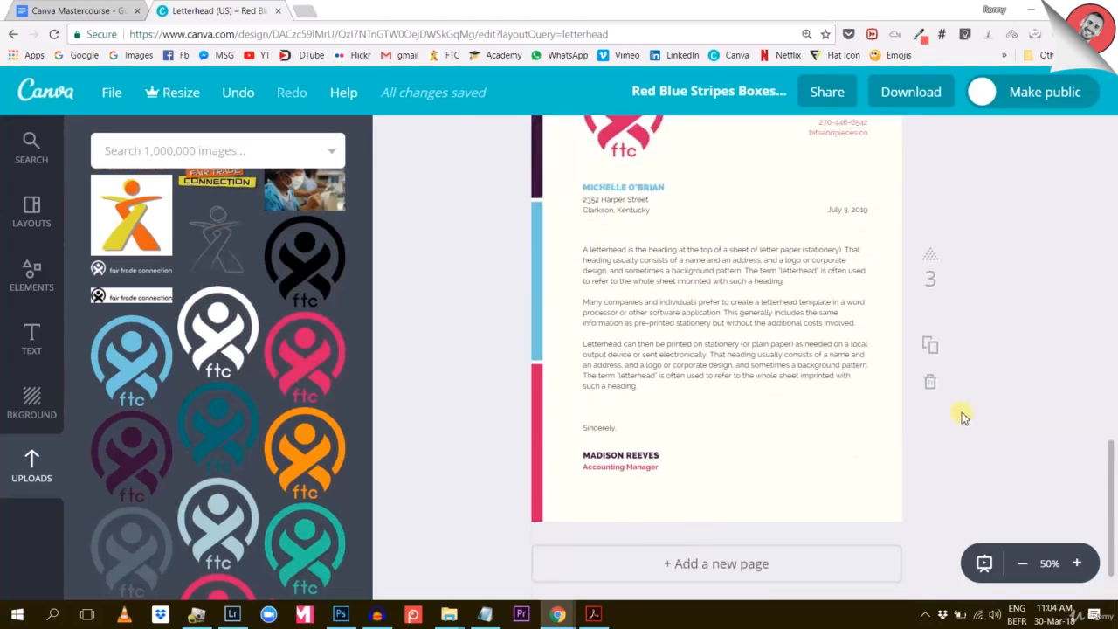
# Replace the signature name with the sender's full name and the job title with 'founder'
pyautogui.click(600, 458)
pyautogui.moveTo(668, 454); pyautogui.dragTo(602, 456)
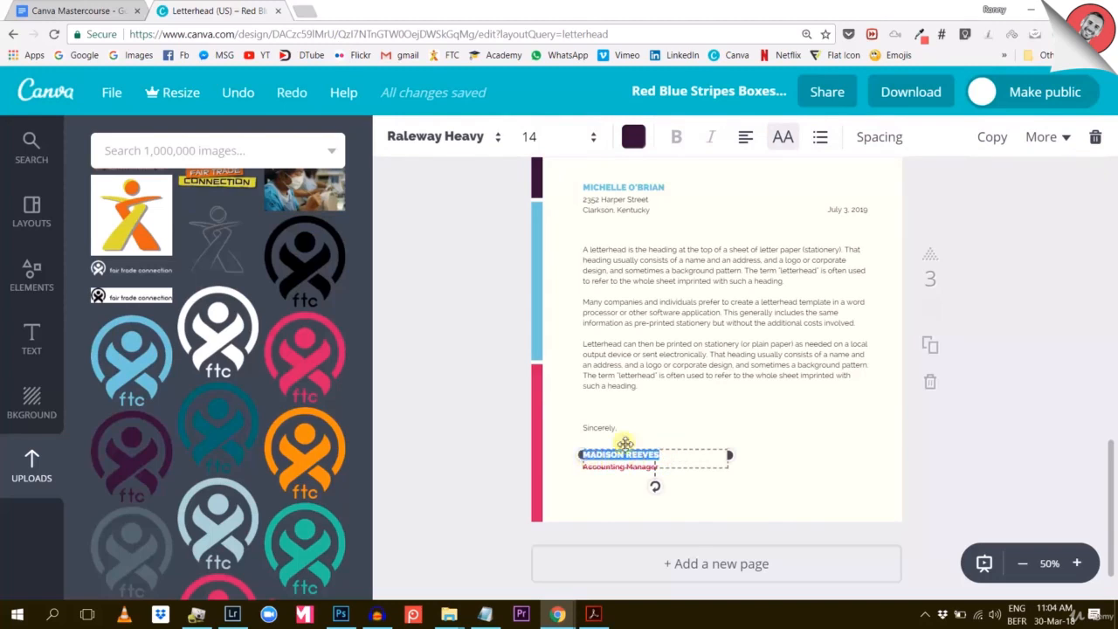
pyautogui.write('RONNY HERMOSA')
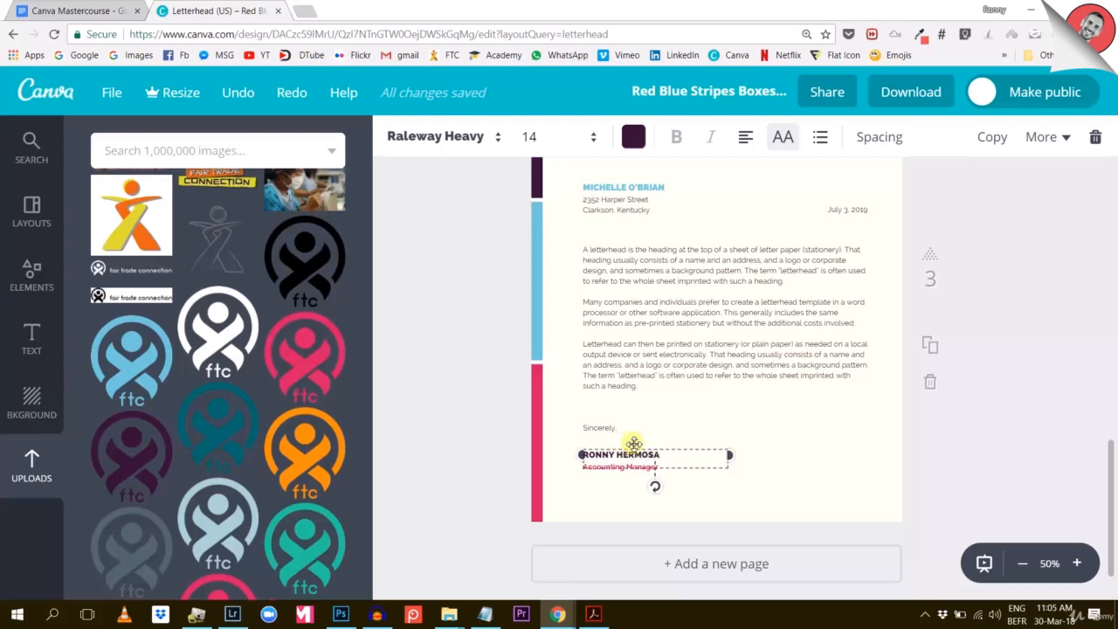
pyautogui.click(906, 466)
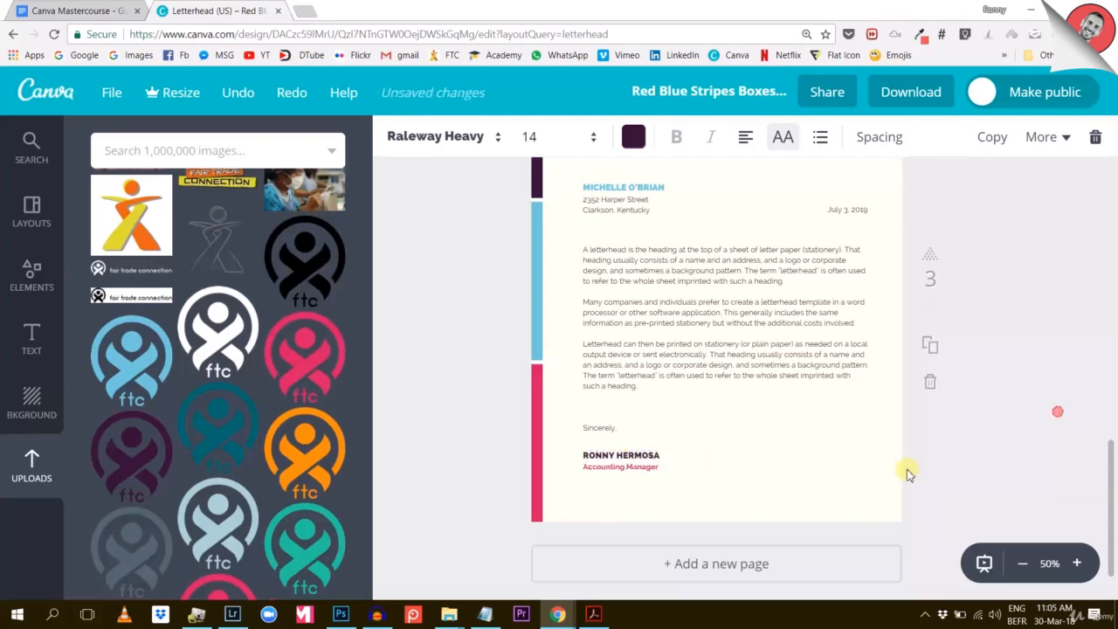
pyautogui.doubleClick(635, 468)
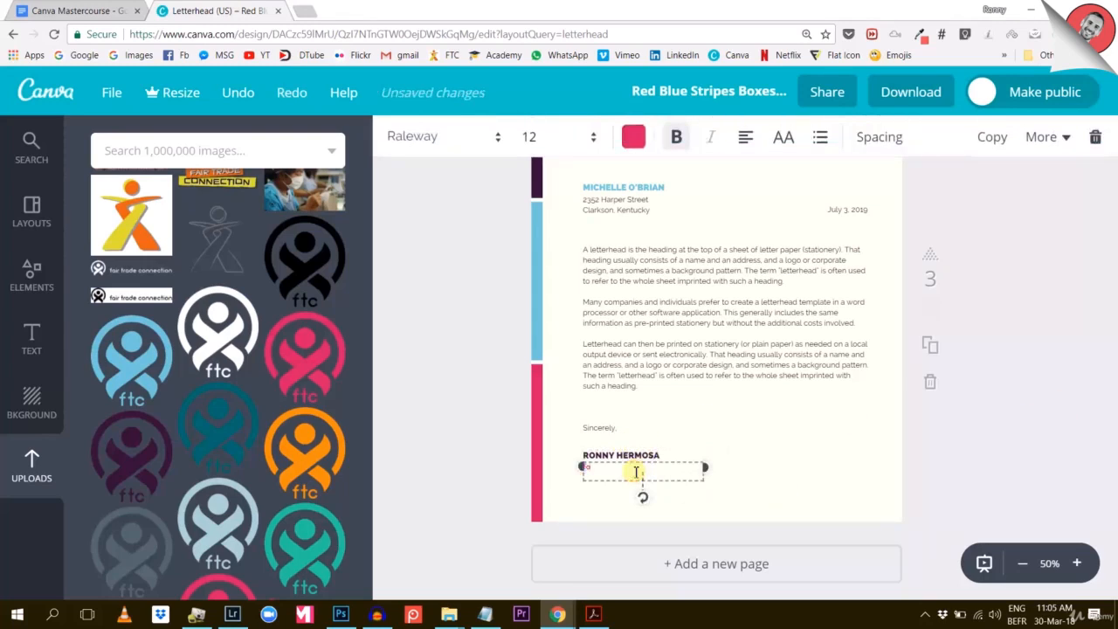
pyautogui.click(1022, 255)
pyautogui.scroll(2, 739, 282)
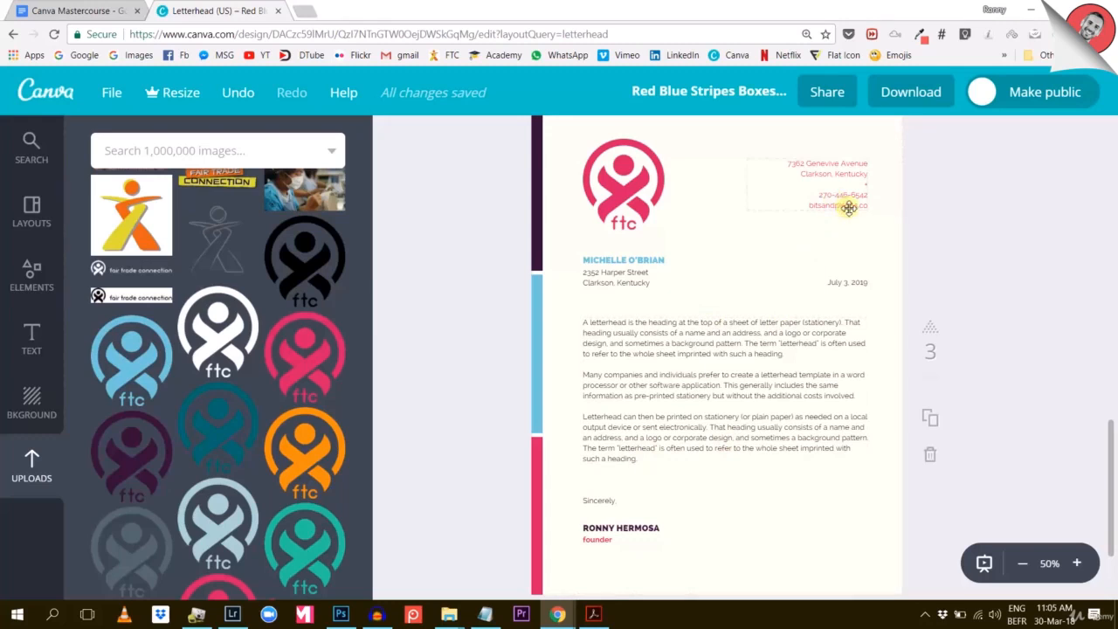
# Scroll through pages 3, 2 and 1 to review the finished letterhead
pyautogui.scroll(2, 1078, 375)
pyautogui.scroll(-3, 1081, 380)
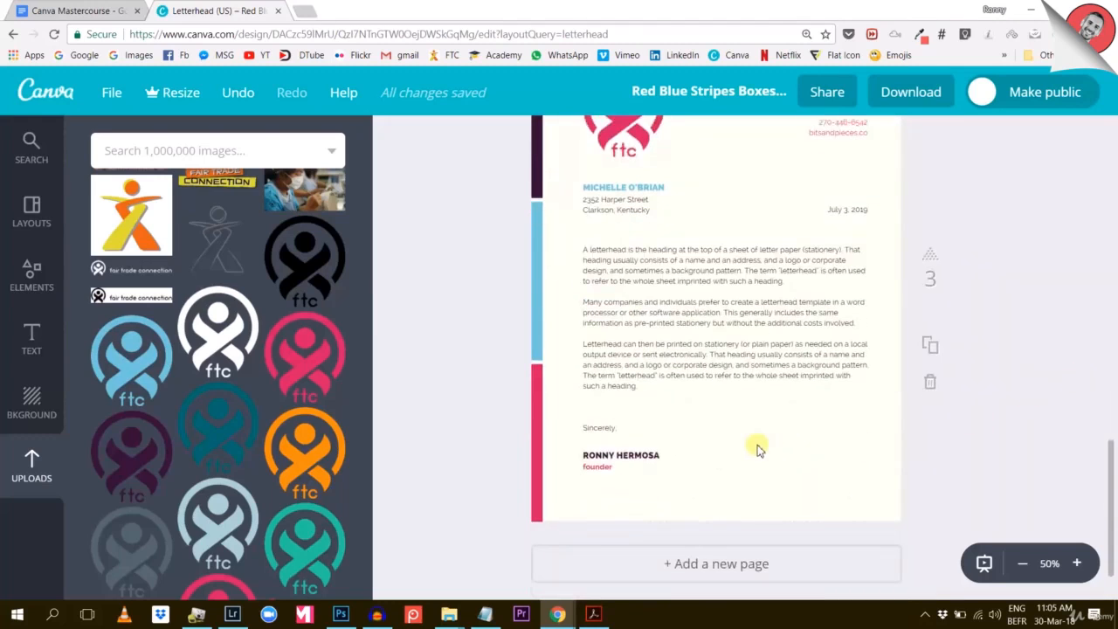
pyautogui.scroll(5, 765, 449)
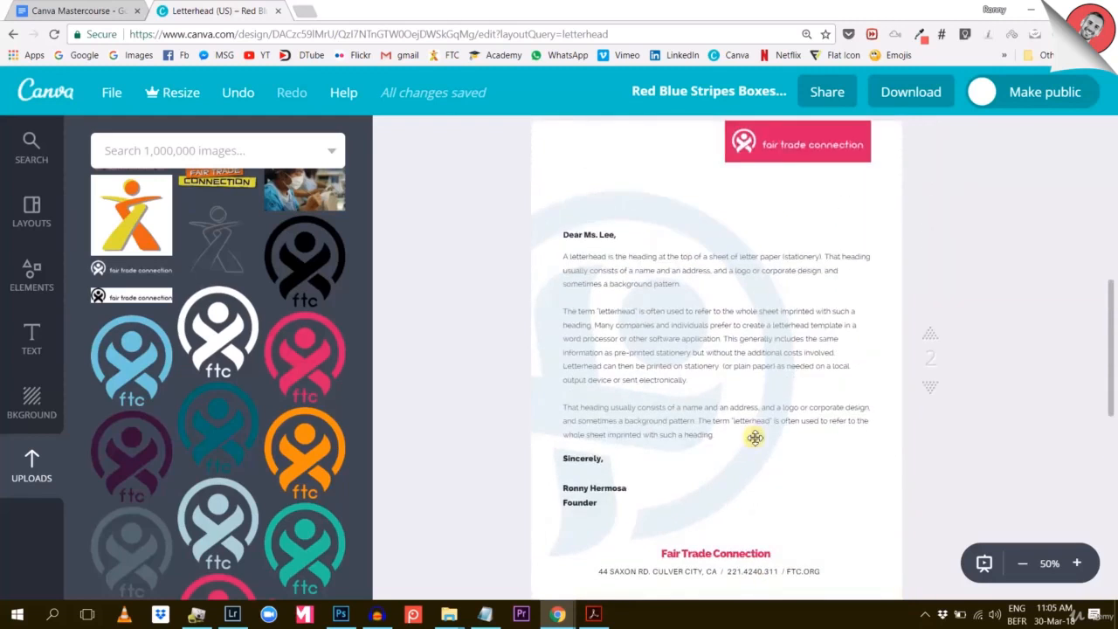
pyautogui.scroll(10, 754, 436)
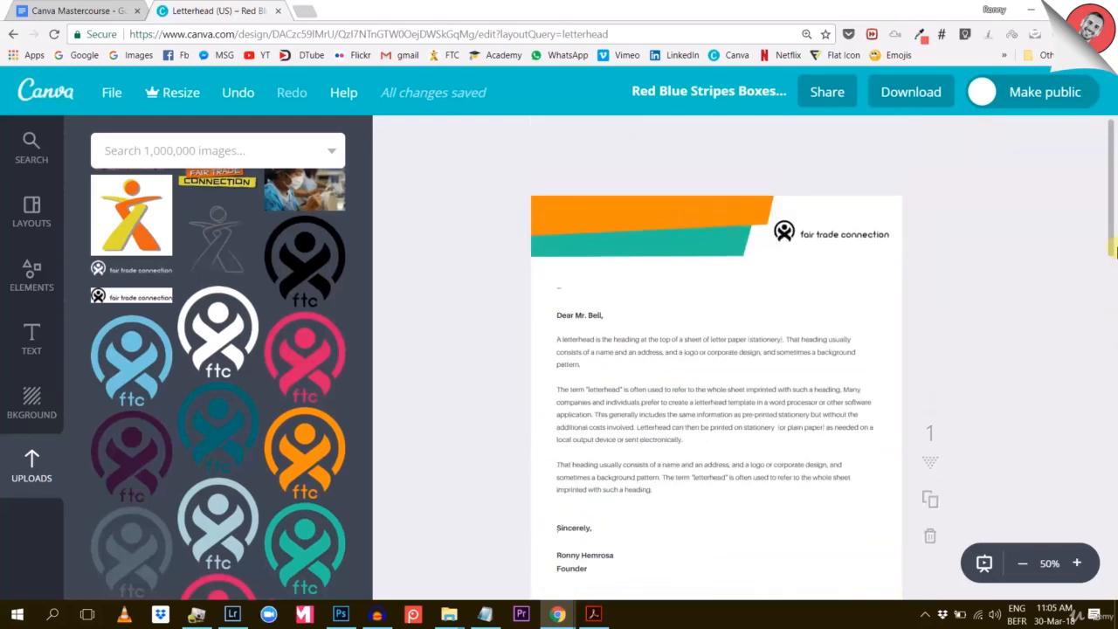
pyautogui.scroll(-3, 1114, 251)
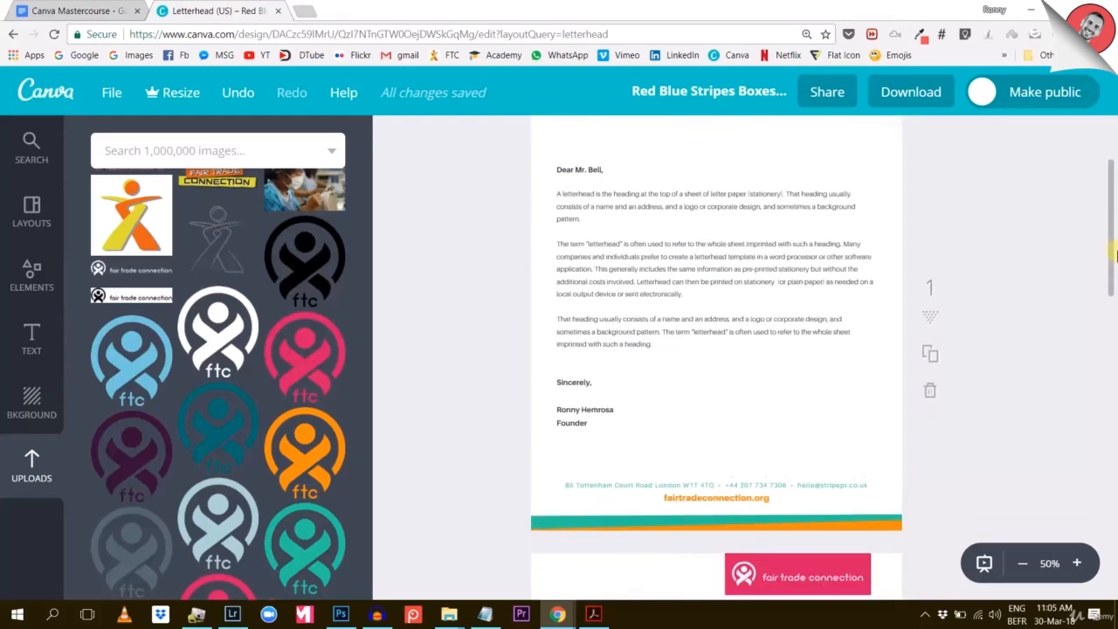
pyautogui.scroll(-15, 1108, 245)
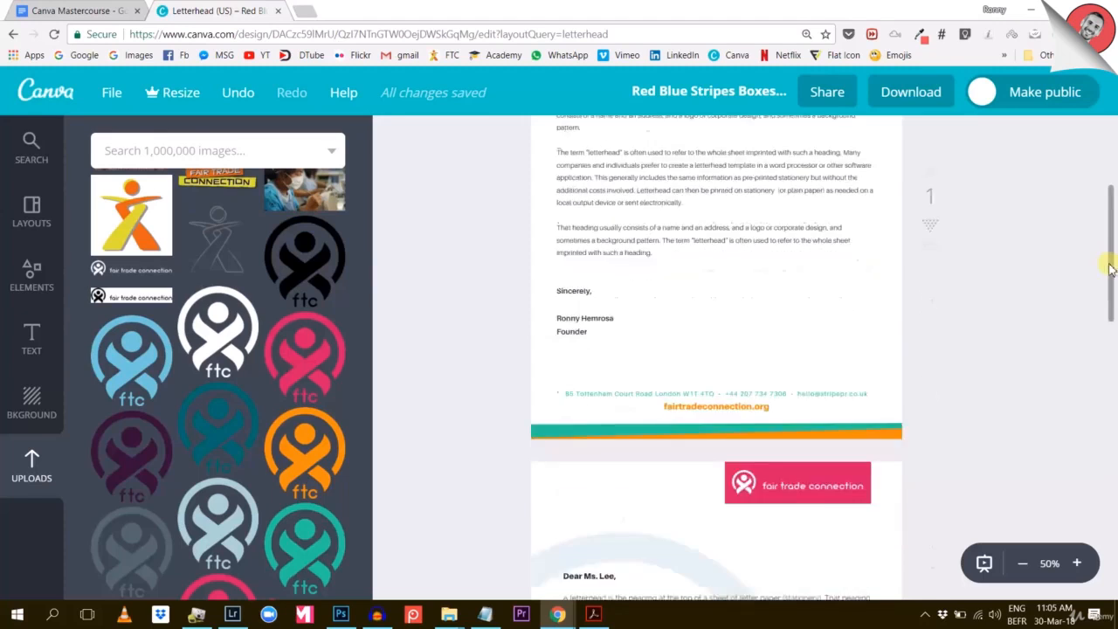
pyautogui.scroll(-9, 860, 209)
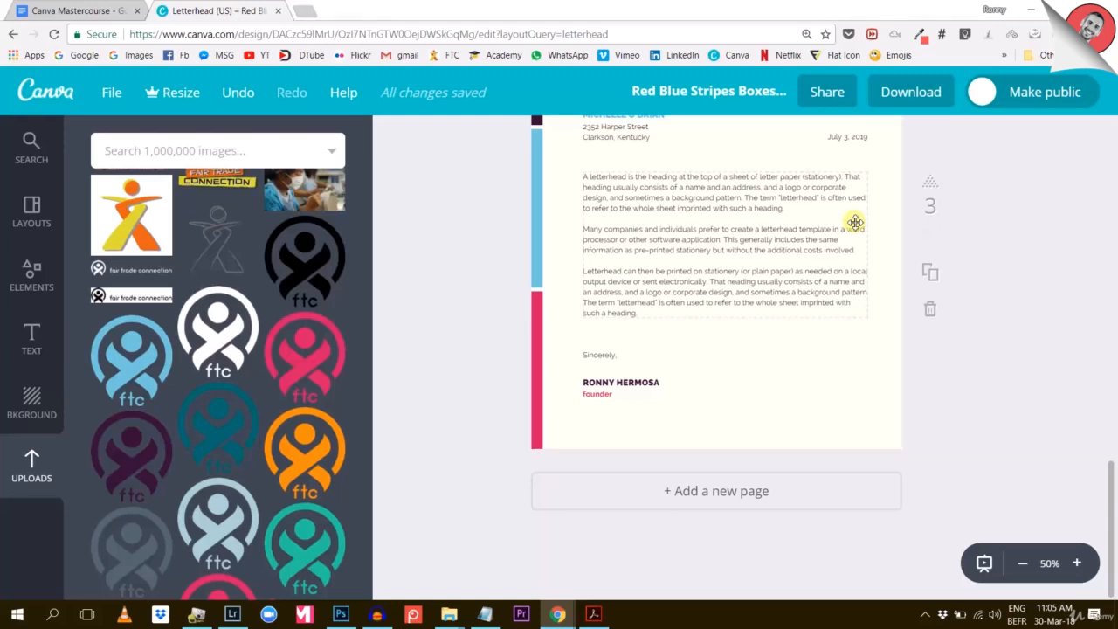
pyautogui.scroll(20, 860, 426)
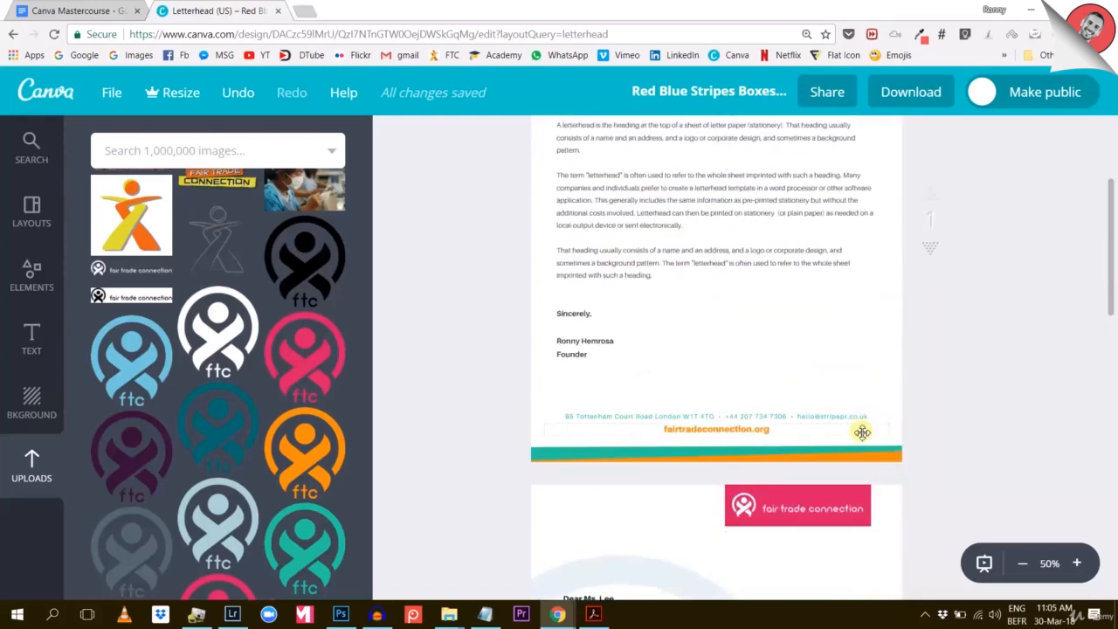
pyautogui.scroll(5, 862, 432)
# Download all letterhead pages as PNG images
pyautogui.click(908, 92)
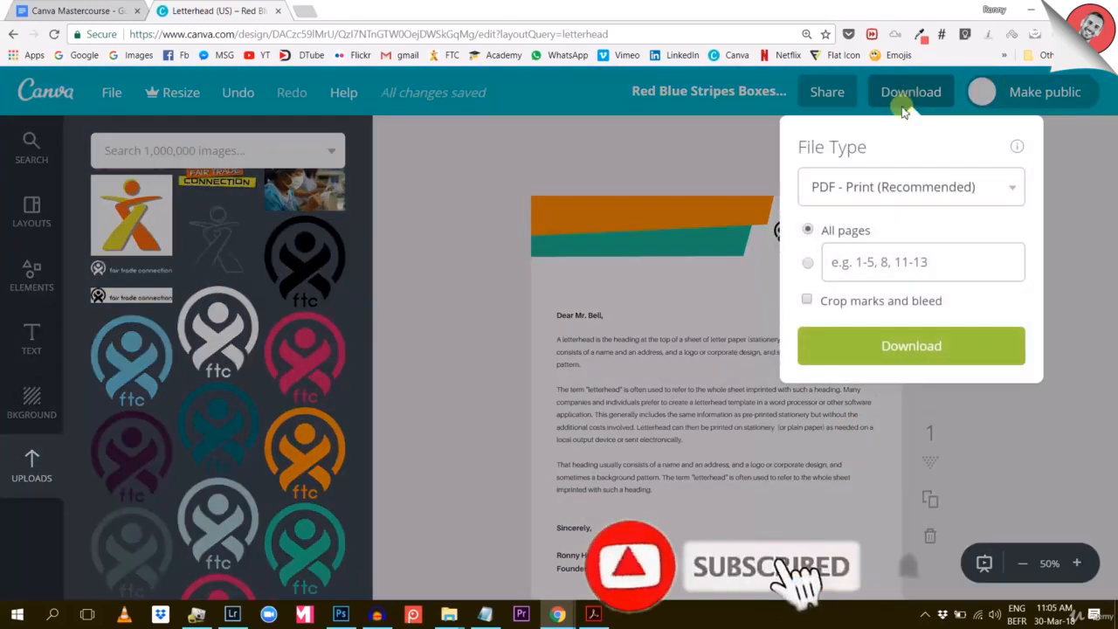
pyautogui.click(864, 187)
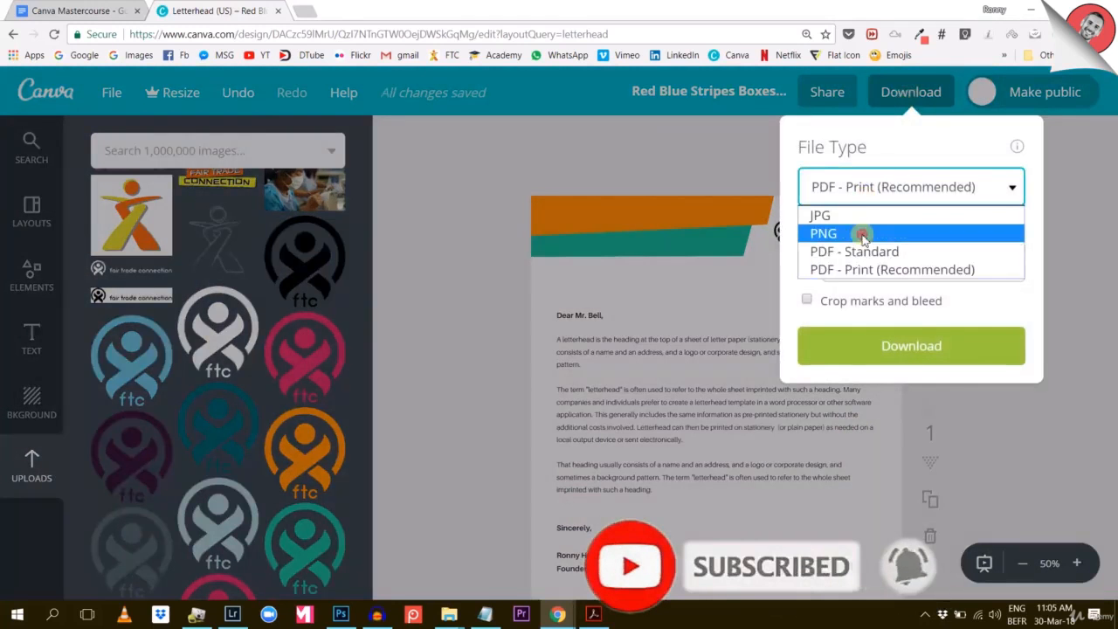
pyautogui.click(862, 236)
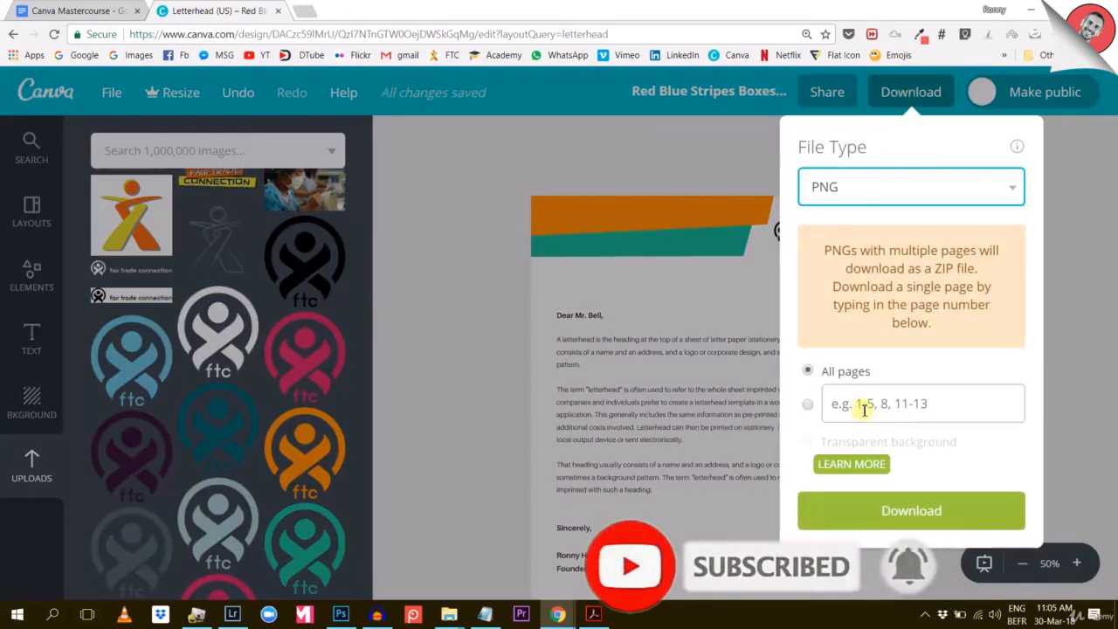
pyautogui.click(891, 510)
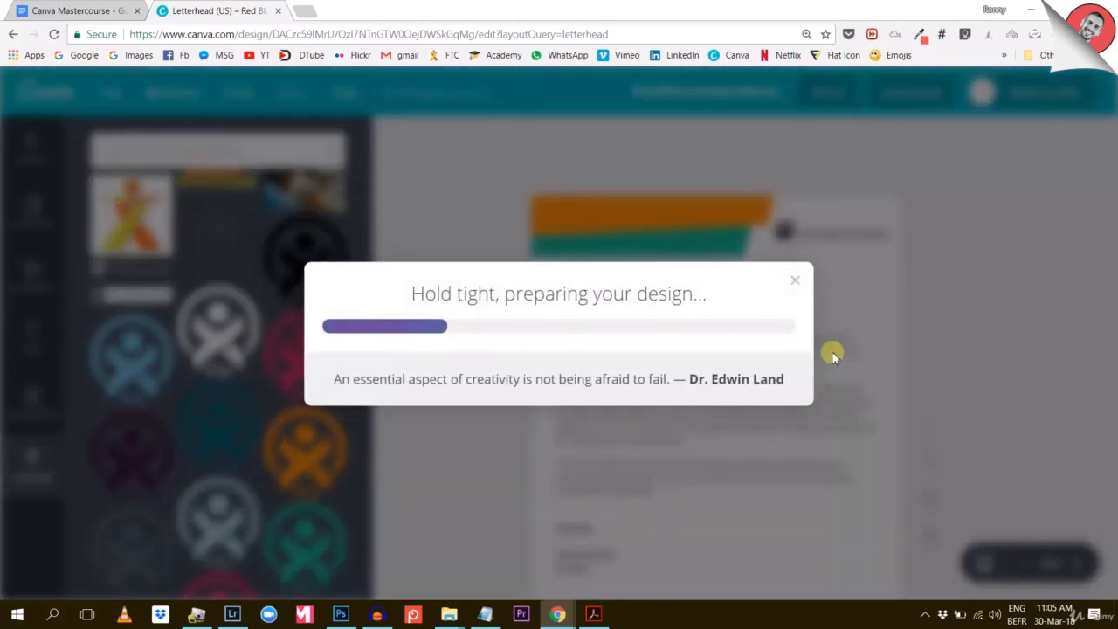
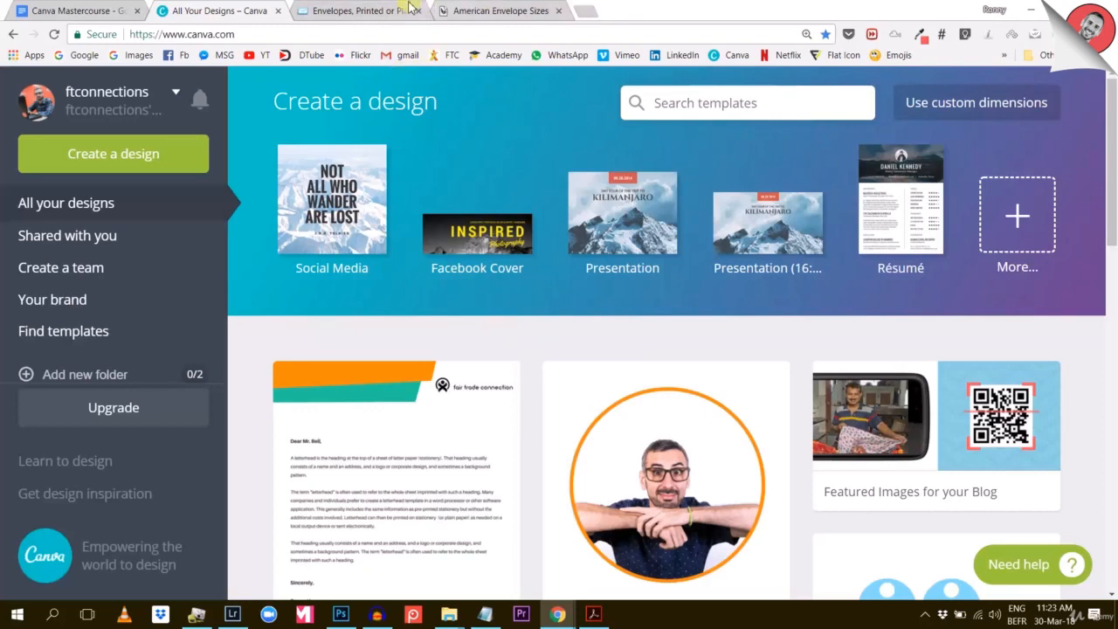
# Browse the Envelopes.com shop page for the #10 envelope
pyautogui.click(365, 12)
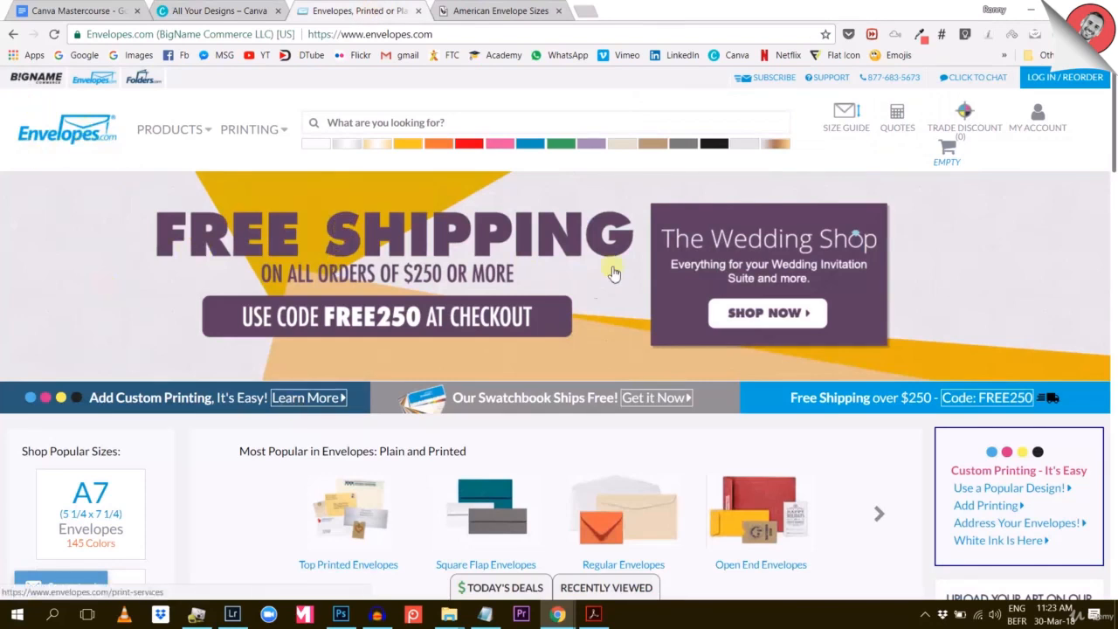
pyautogui.scroll(-2, 659, 297)
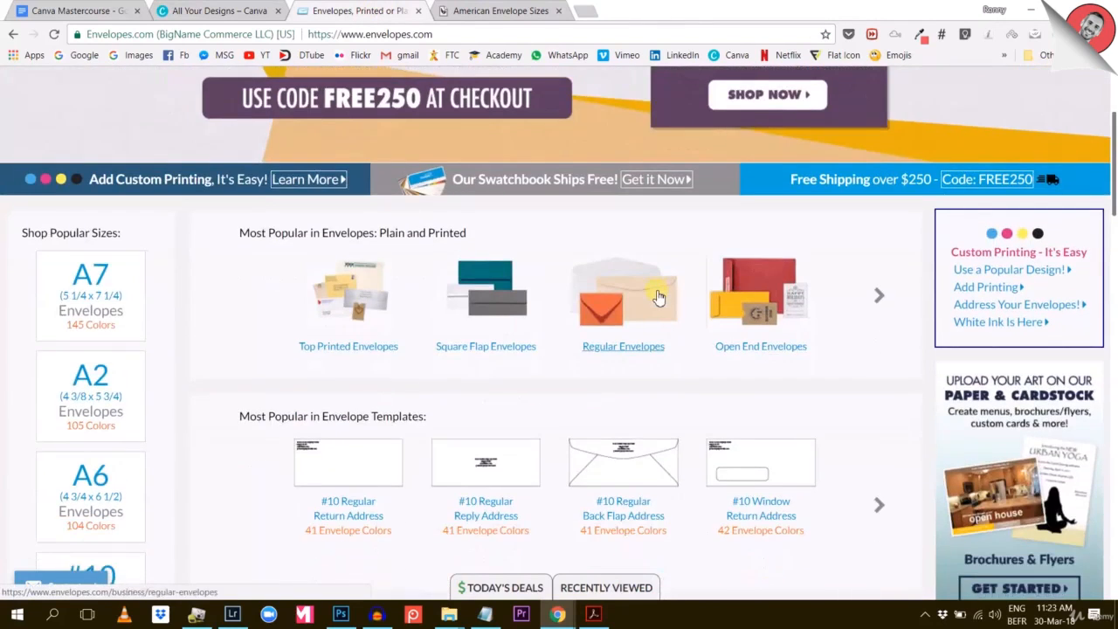
pyautogui.scroll(-3, 659, 297)
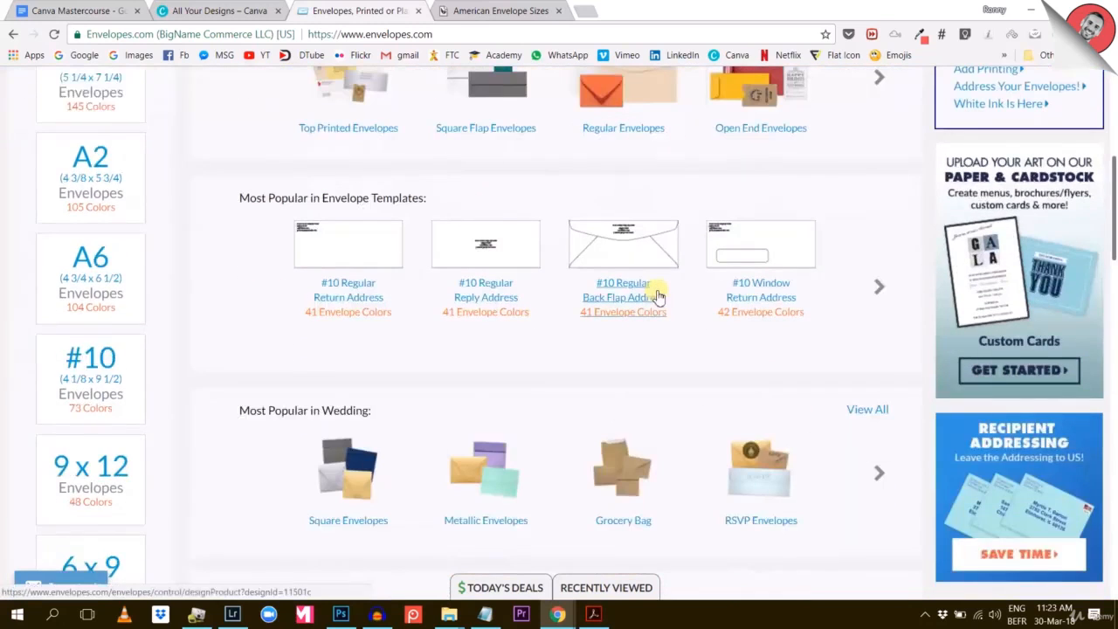
pyautogui.scroll(5, 659, 297)
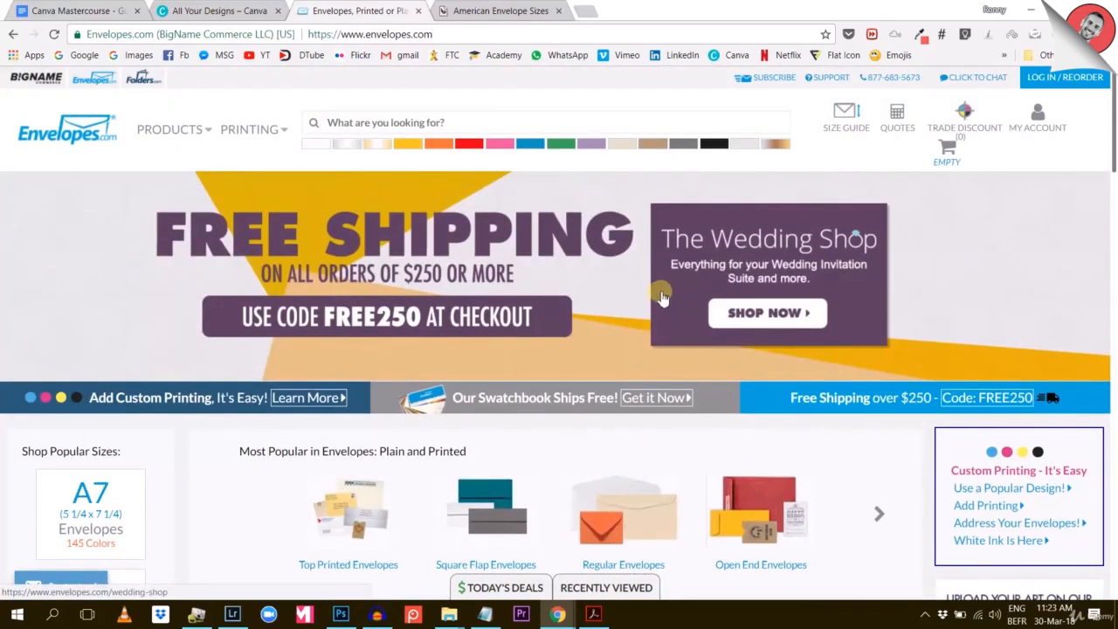
pyautogui.scroll(-2, 576, 314)
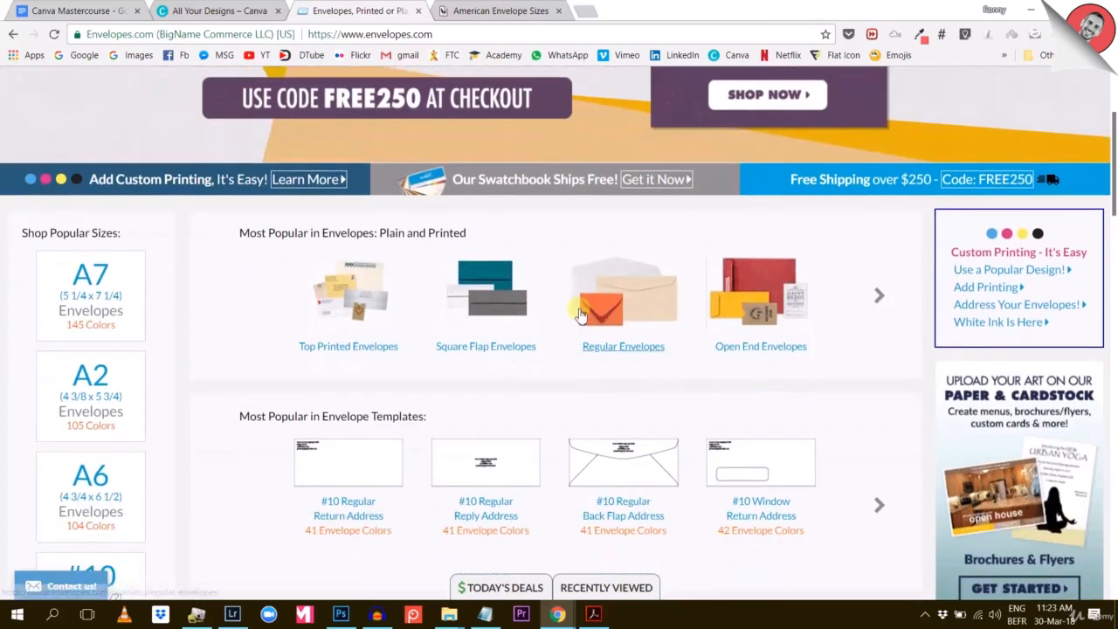
pyautogui.scroll(-3, 578, 313)
pyautogui.scroll(-1, 172, 227)
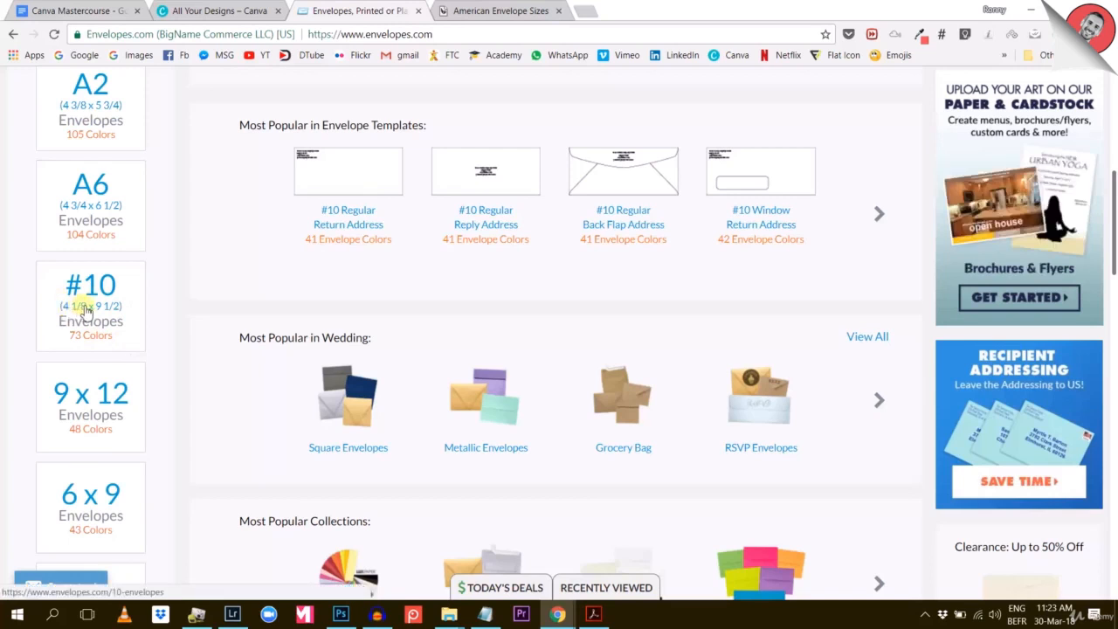
pyautogui.scroll(-1, 494, 227)
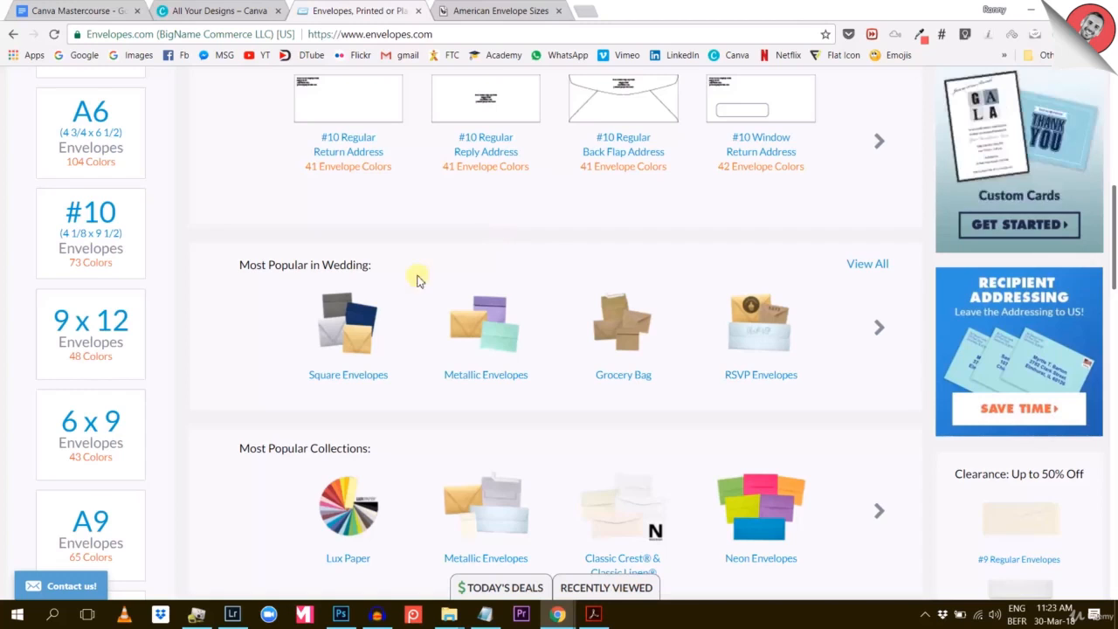
pyautogui.scroll(1, 113, 341)
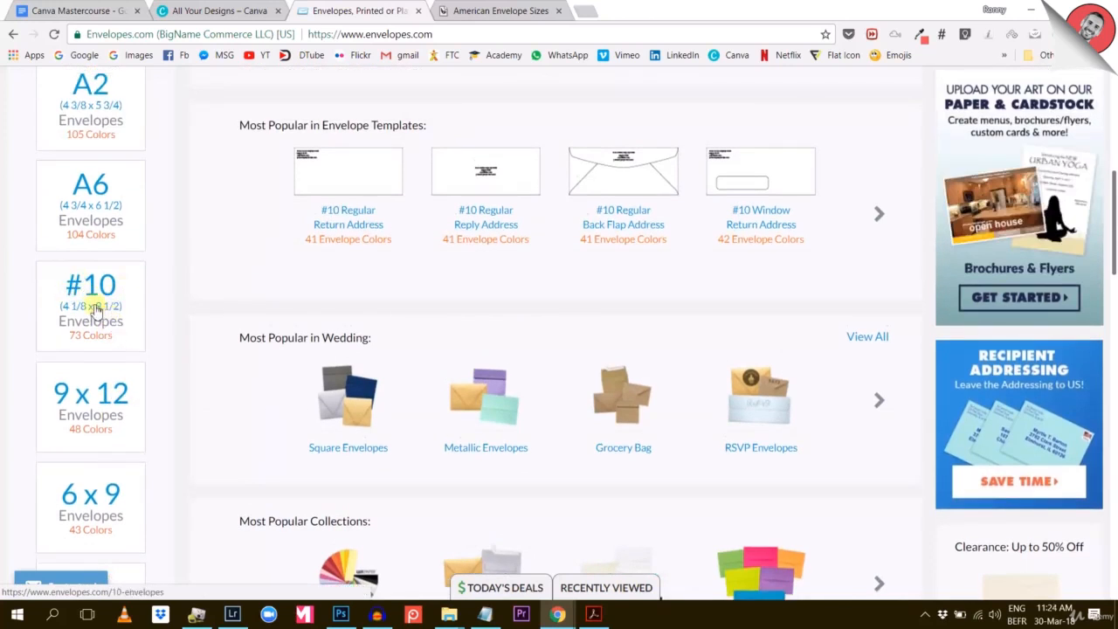
# Check the Printed #10 Regular Envelope size (4 1/8 x 9 1/2), then return to the size chart
pyautogui.click(338, 218)
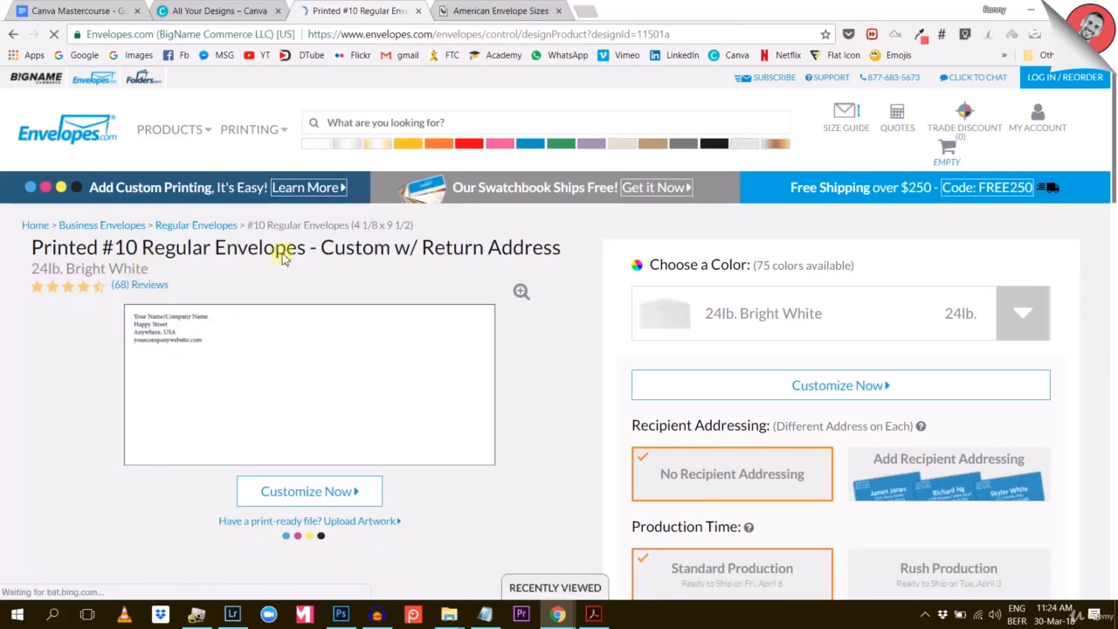
pyautogui.scroll(-1, 494, 399)
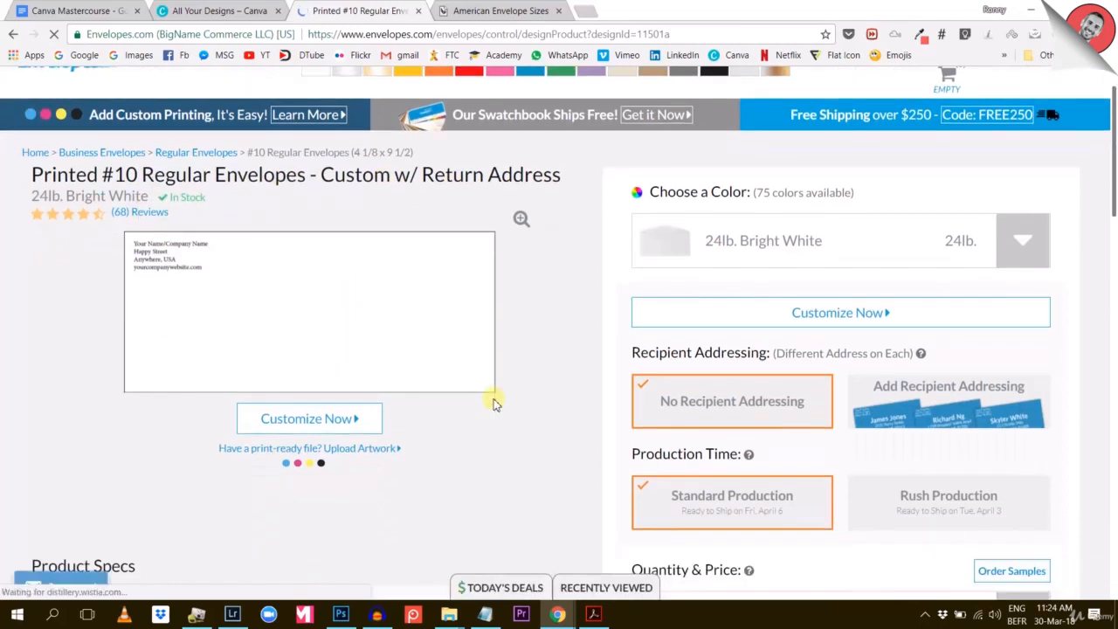
pyautogui.scroll(-1, 291, 303)
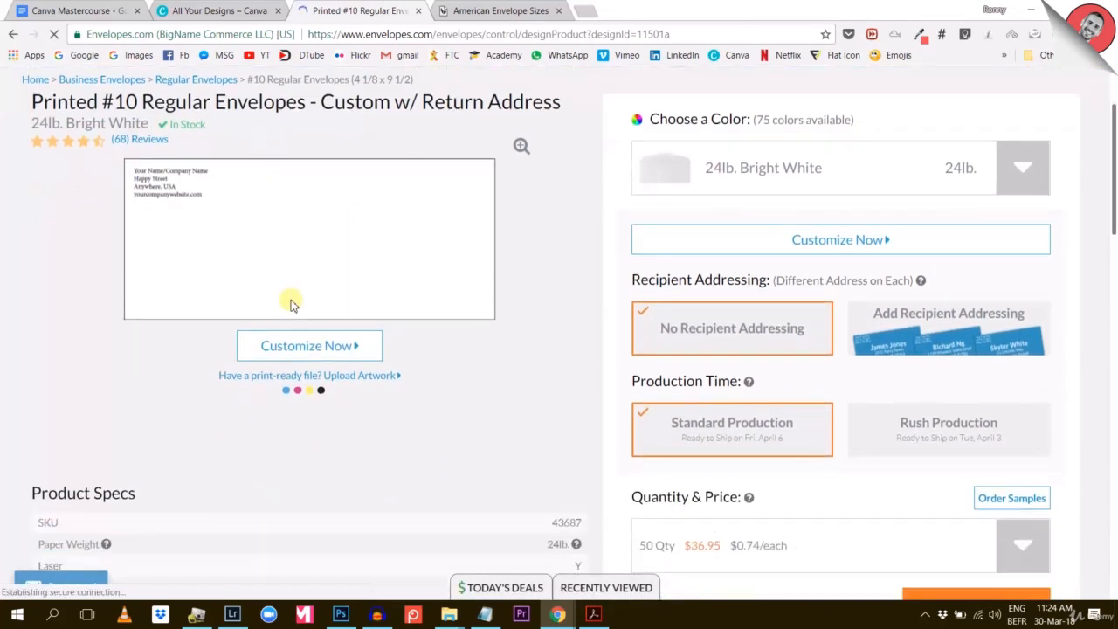
pyautogui.scroll(-3, 291, 303)
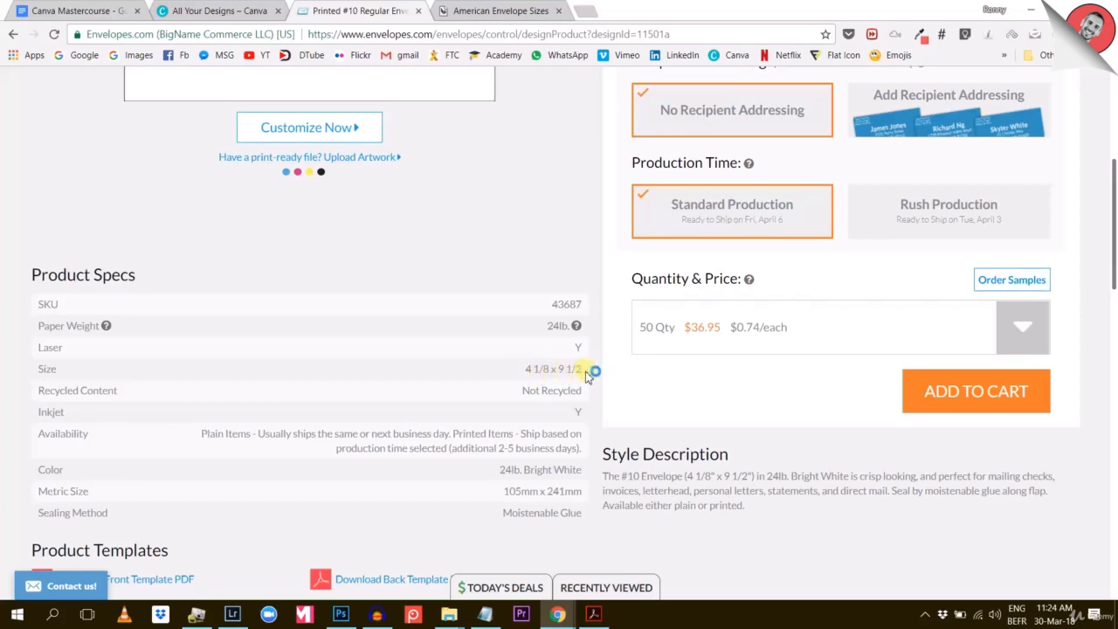
pyautogui.scroll(2, 577, 377)
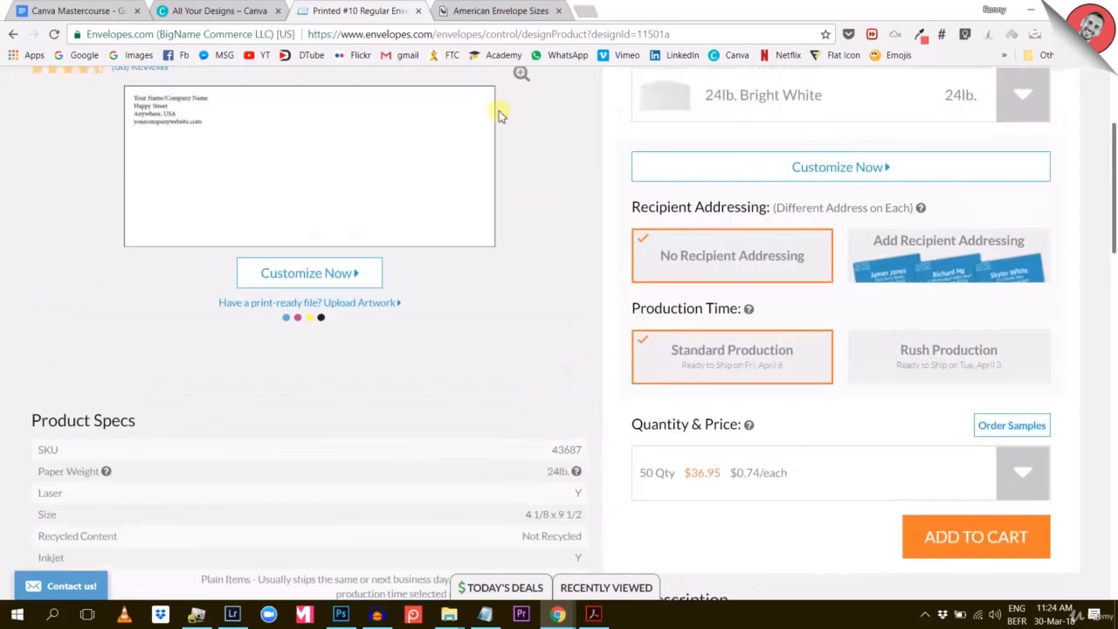
pyautogui.click(493, 10)
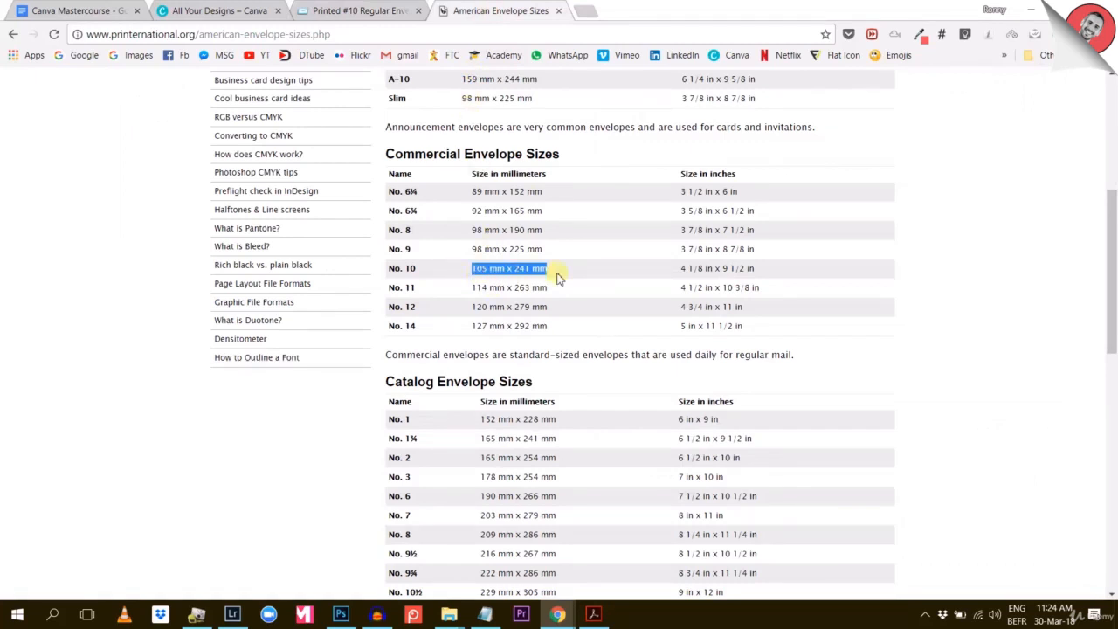
# Select and copy '105 mm x 241 mm' from the No. 10 row of the envelope chart
pyautogui.click(464, 278)
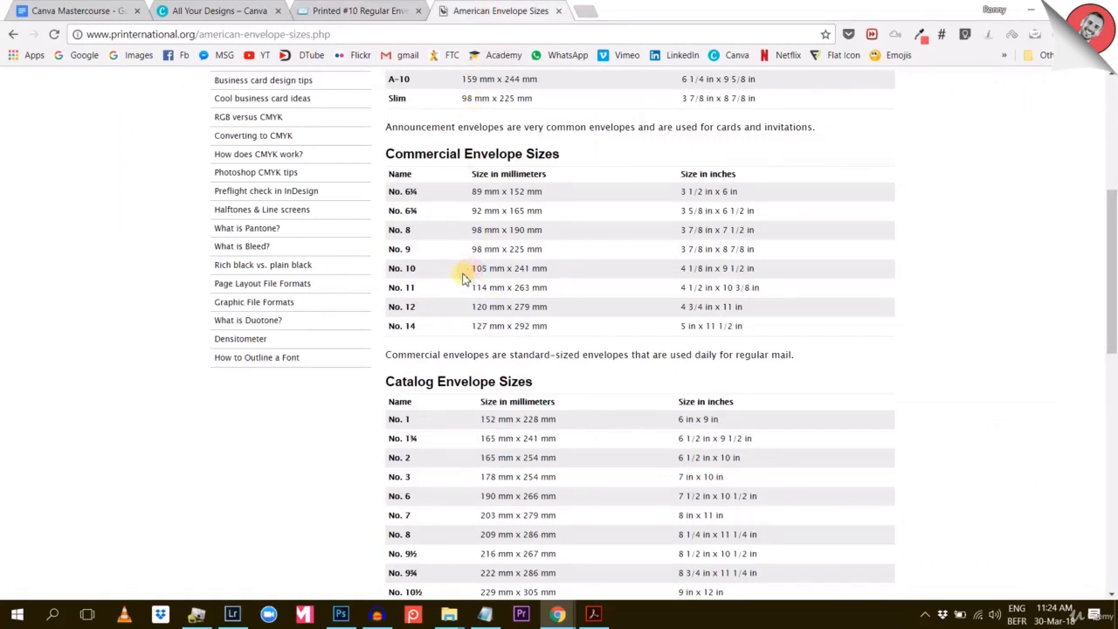
pyautogui.moveTo(468, 273); pyautogui.dragTo(532, 271)
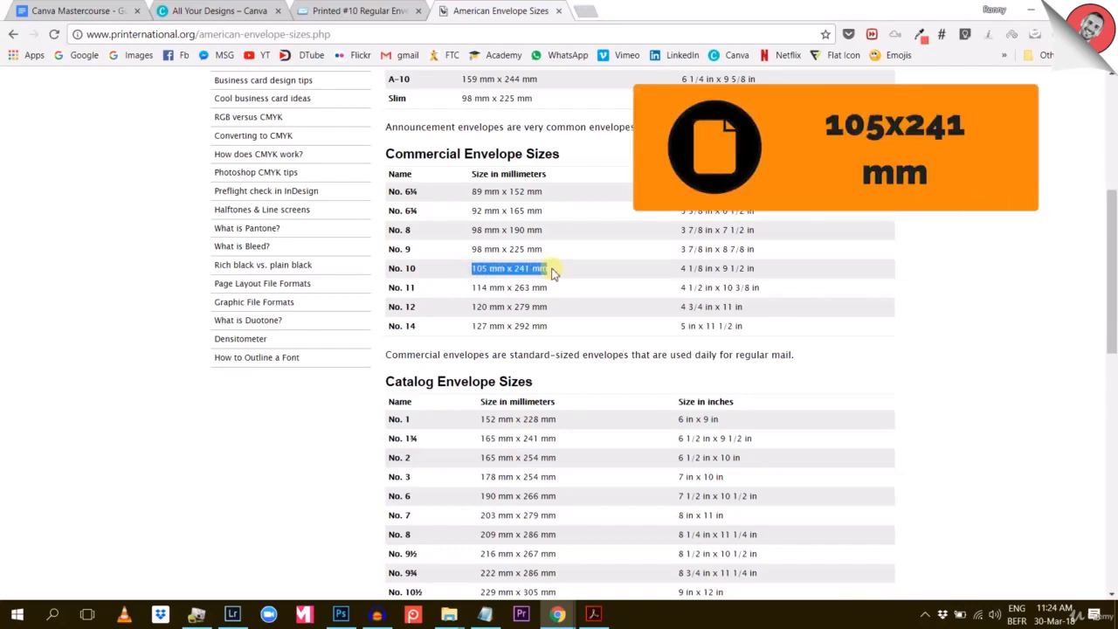
pyautogui.rightClick(478, 273)
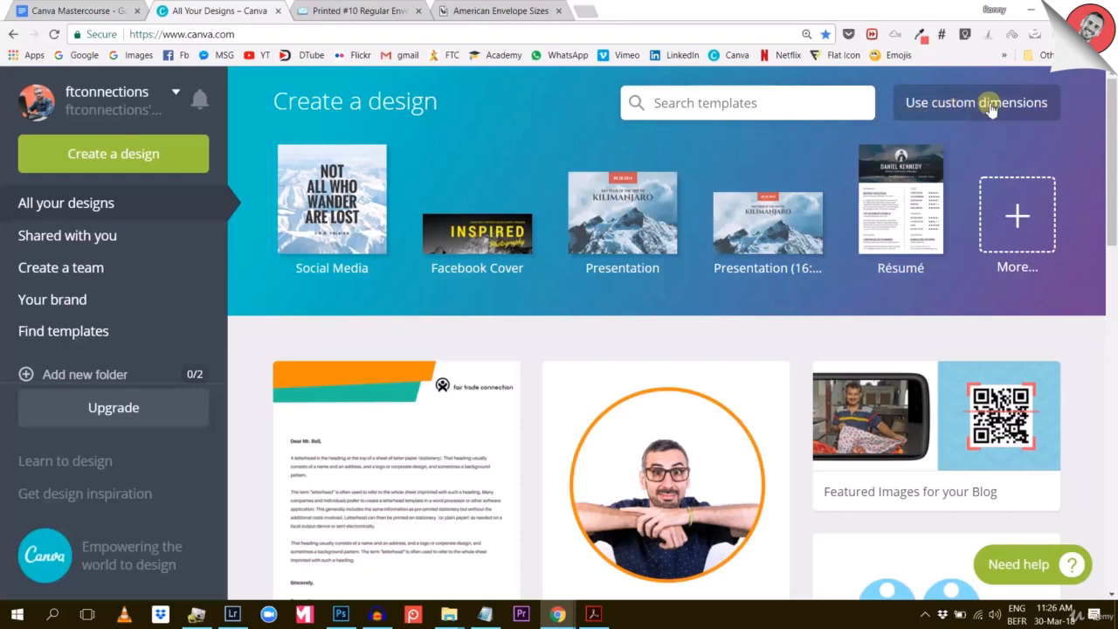
# Choose custom dimensions and copy the 241 mm length from the envelope sizes table
pyautogui.click(985, 102)
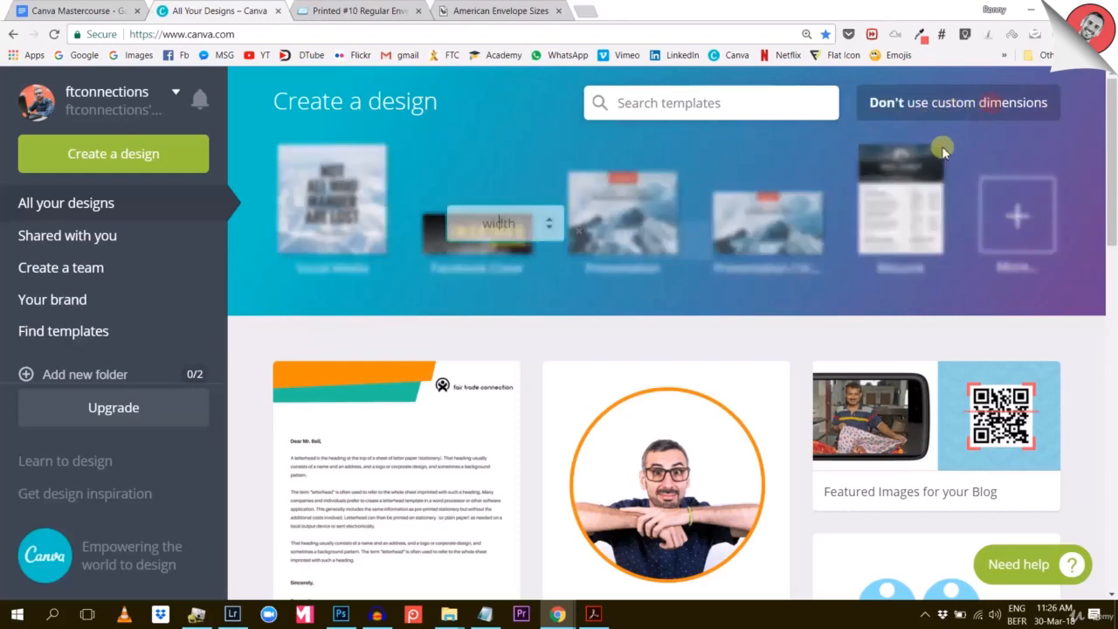
pyautogui.click(472, 11)
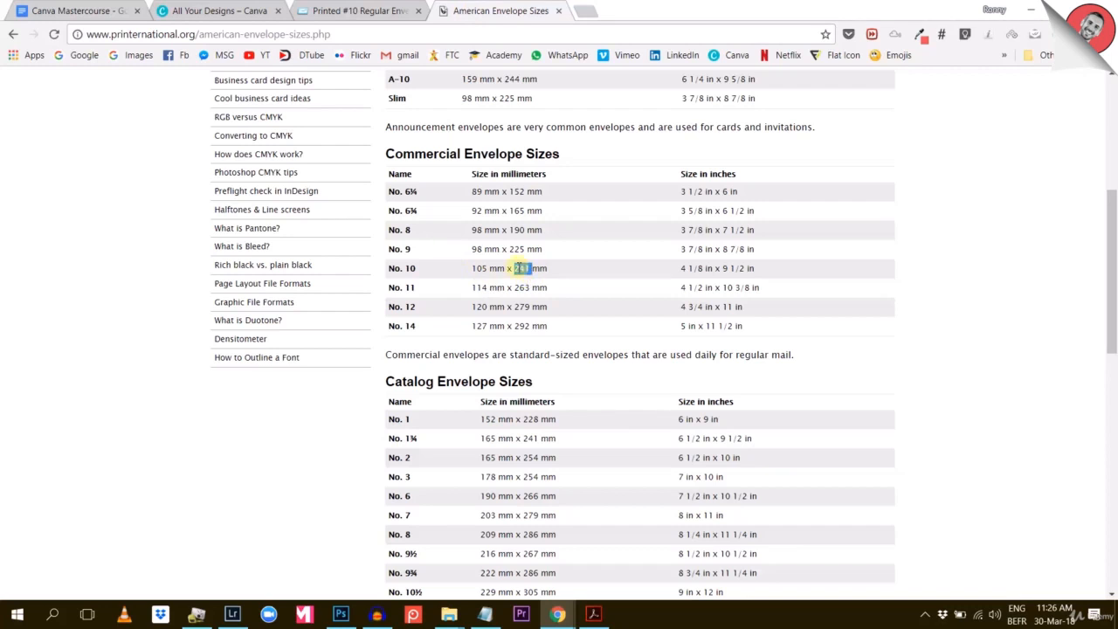
pyautogui.rightClick(522, 269)
pyautogui.click(537, 277)
pyautogui.click(242, 19)
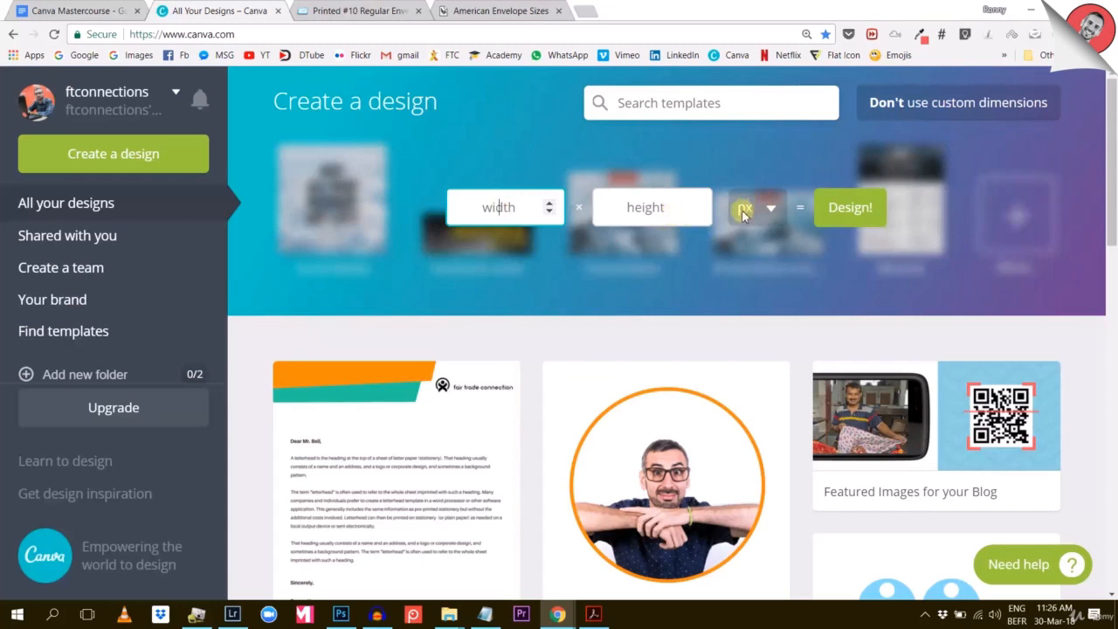
# Create a custom design 241 mm wide and 105 mm high
pyautogui.click(770, 214)
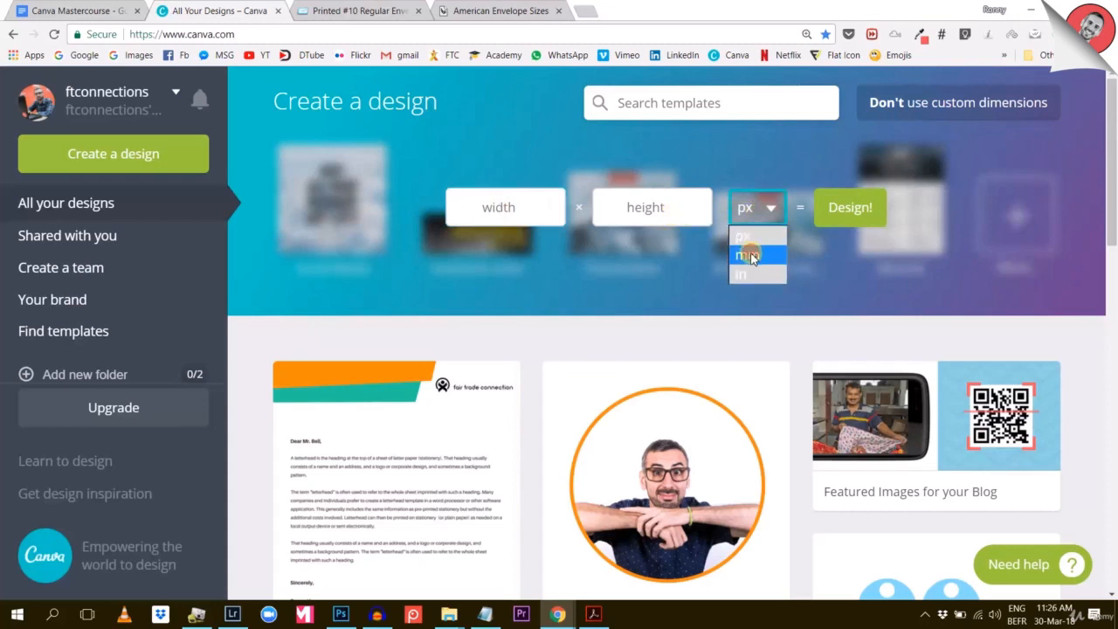
pyautogui.click(751, 260)
pyautogui.click(469, 208)
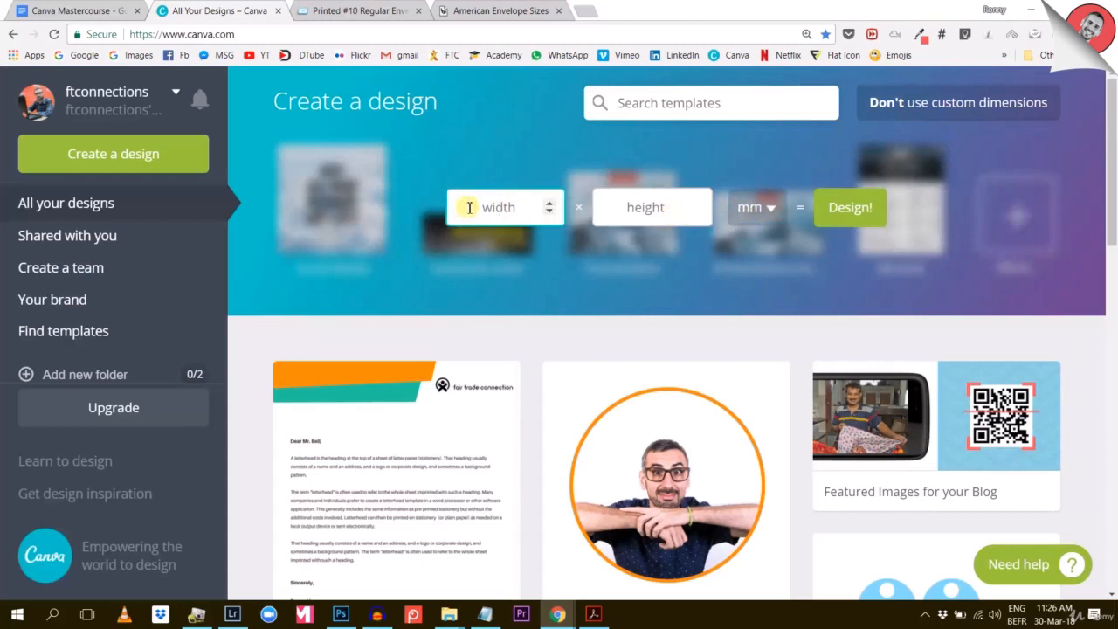
pyautogui.write('241')
pyautogui.click(651, 212)
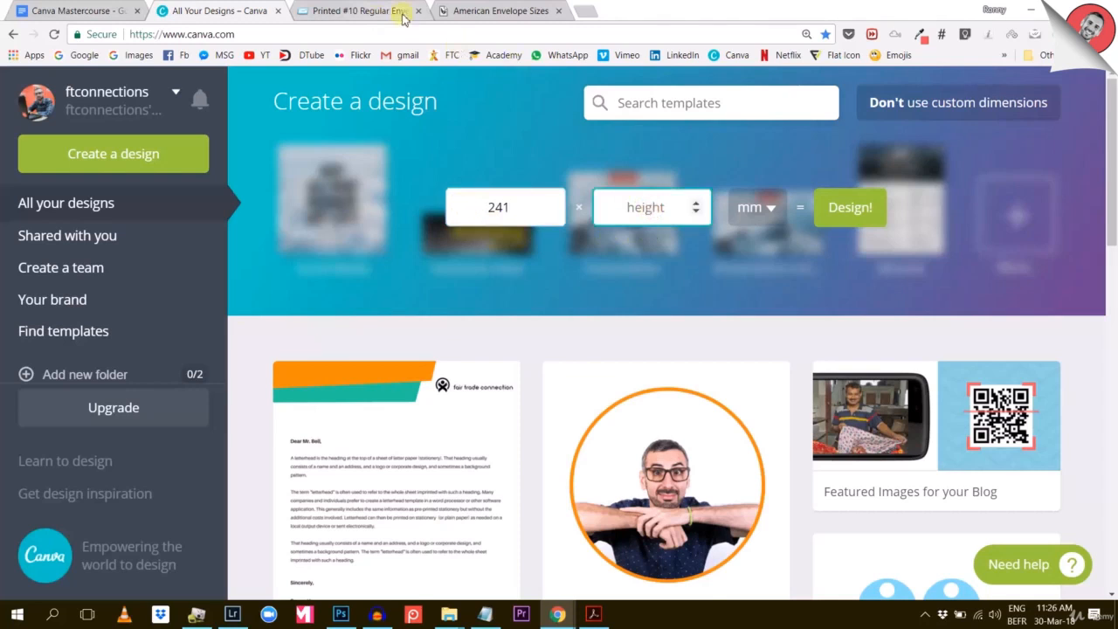
pyautogui.click(475, 16)
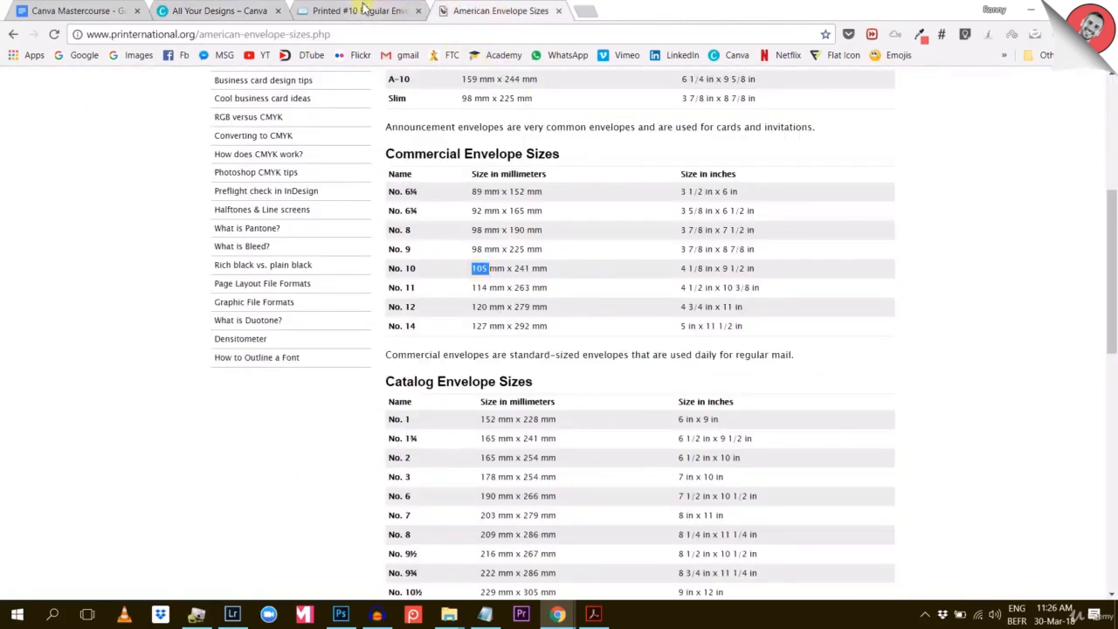
pyautogui.click(218, 10)
pyautogui.write('105')
pyautogui.click(859, 218)
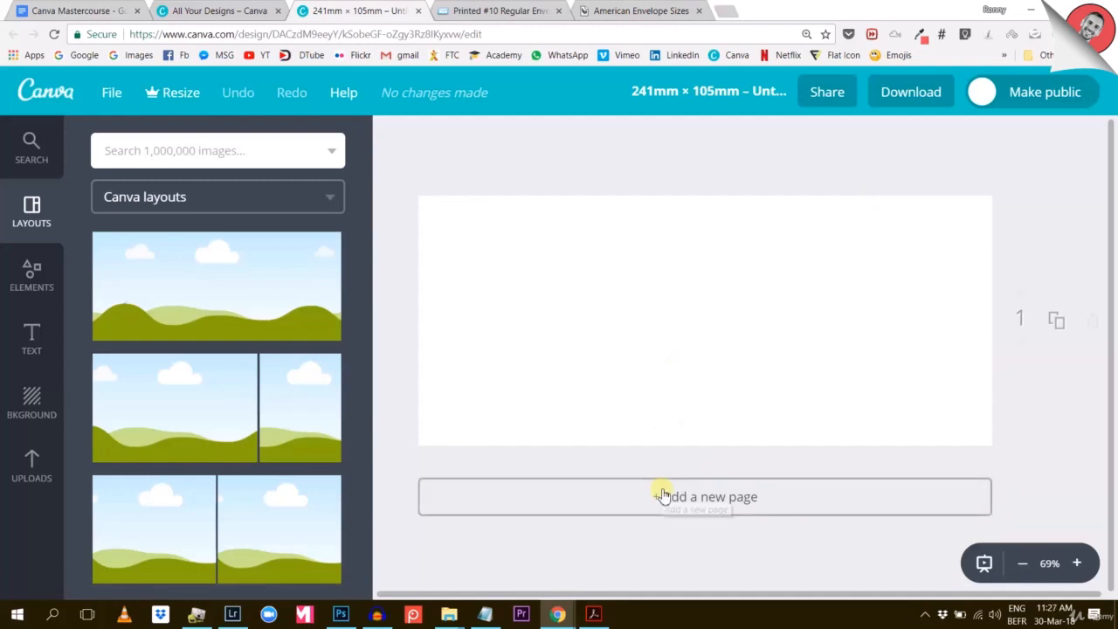
# Add the pink ftc logo from Uploads to the envelope
pyautogui.scroll(-10, 201, 460)
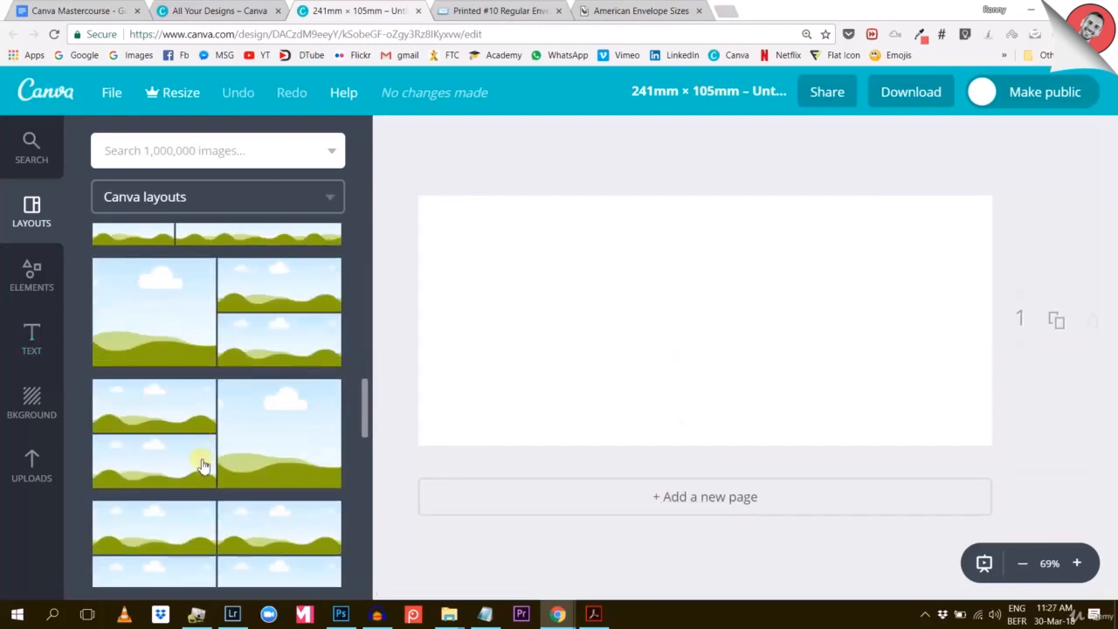
pyautogui.scroll(-5, 201, 460)
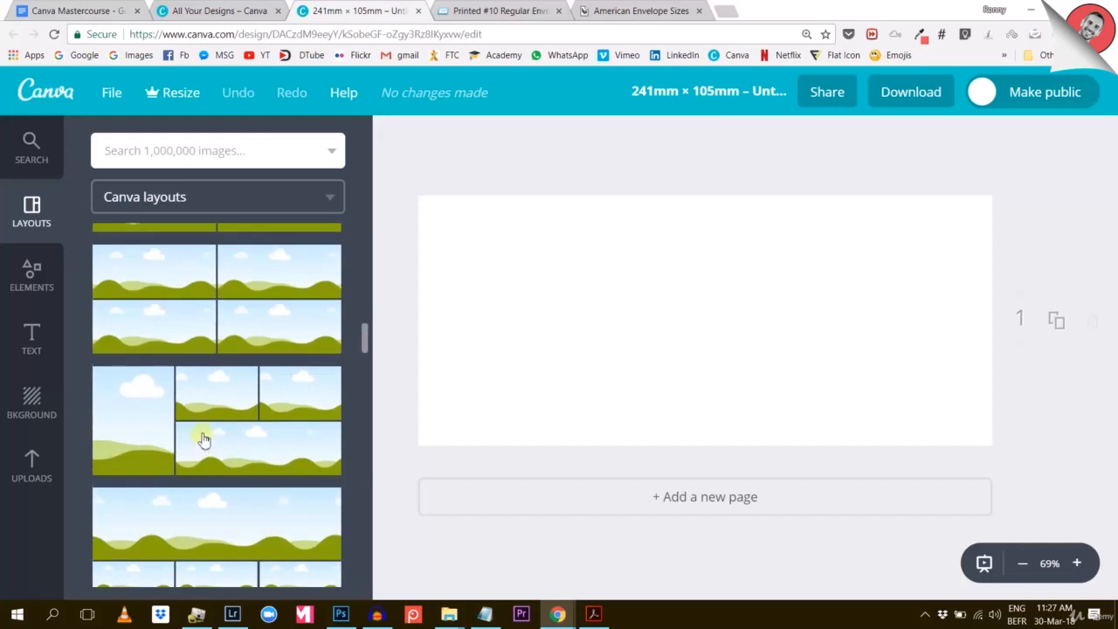
pyautogui.scroll(2, 209, 383)
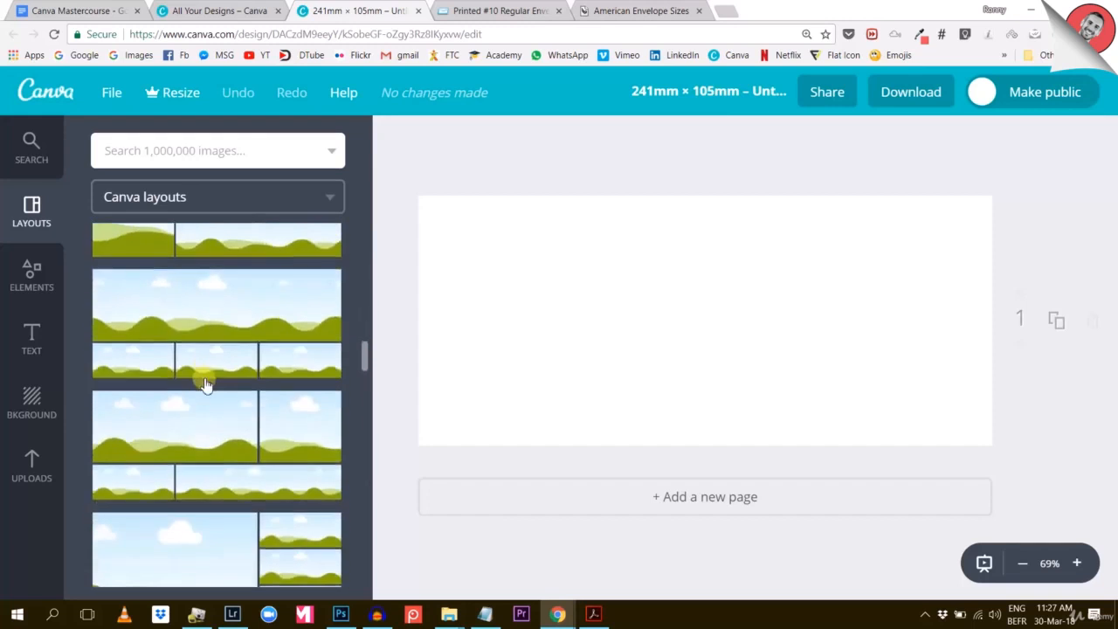
pyautogui.scroll(-8, 218, 384)
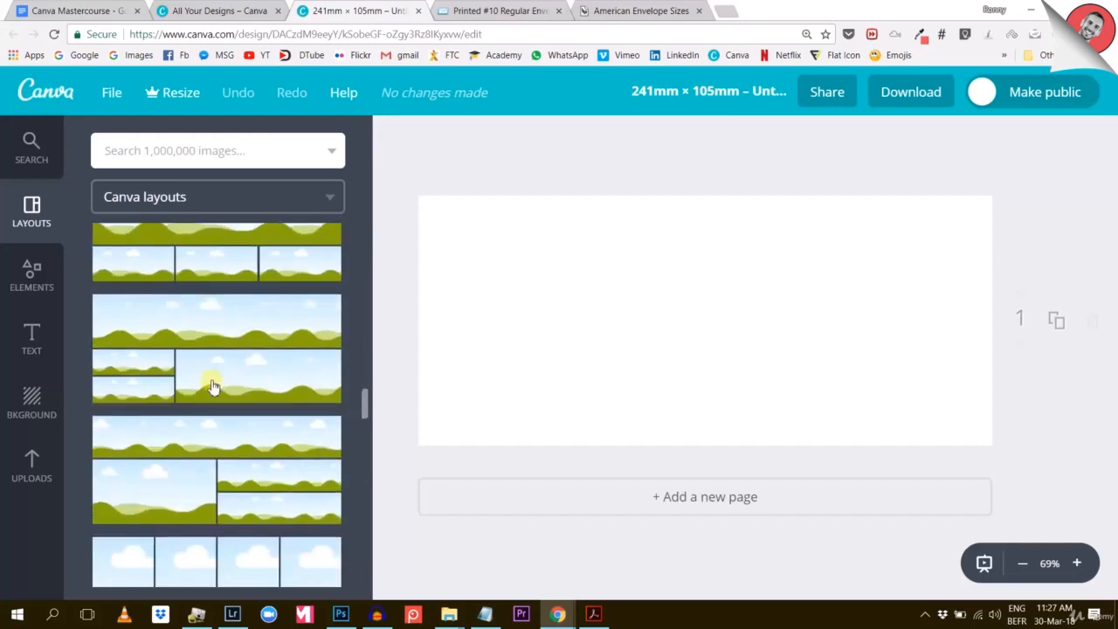
pyautogui.scroll(8, 212, 386)
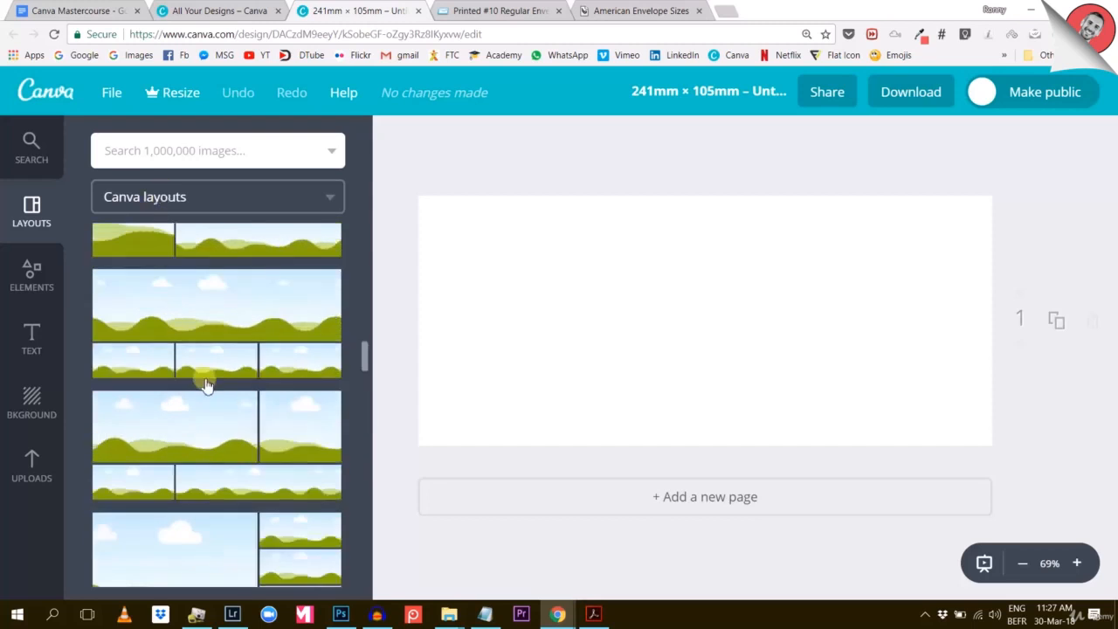
pyautogui.scroll(-7, 218, 378)
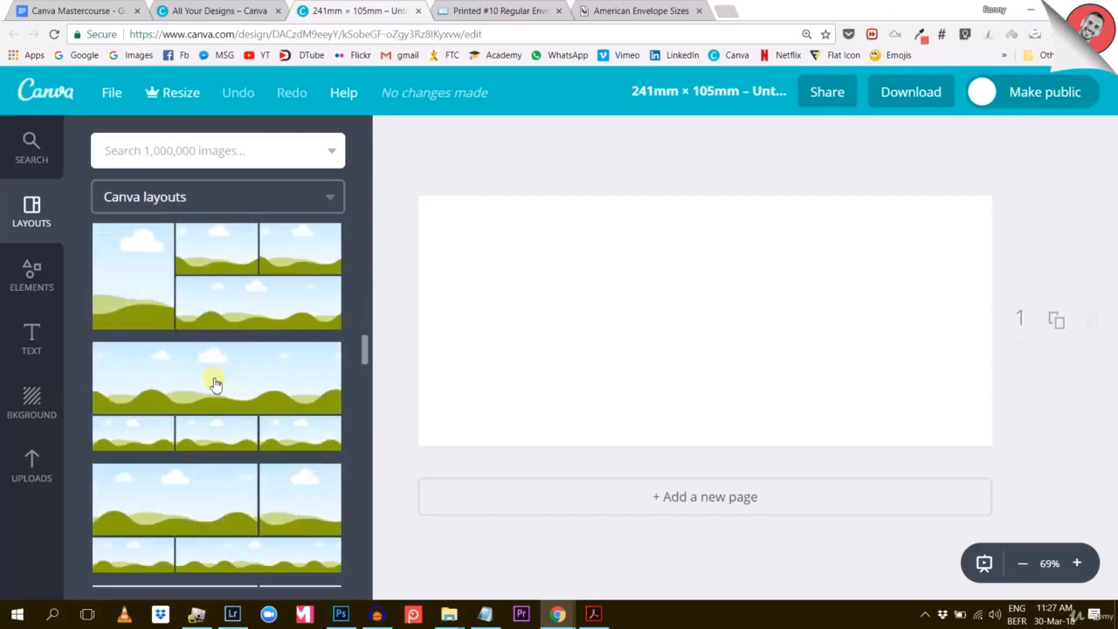
pyautogui.scroll(7, 212, 386)
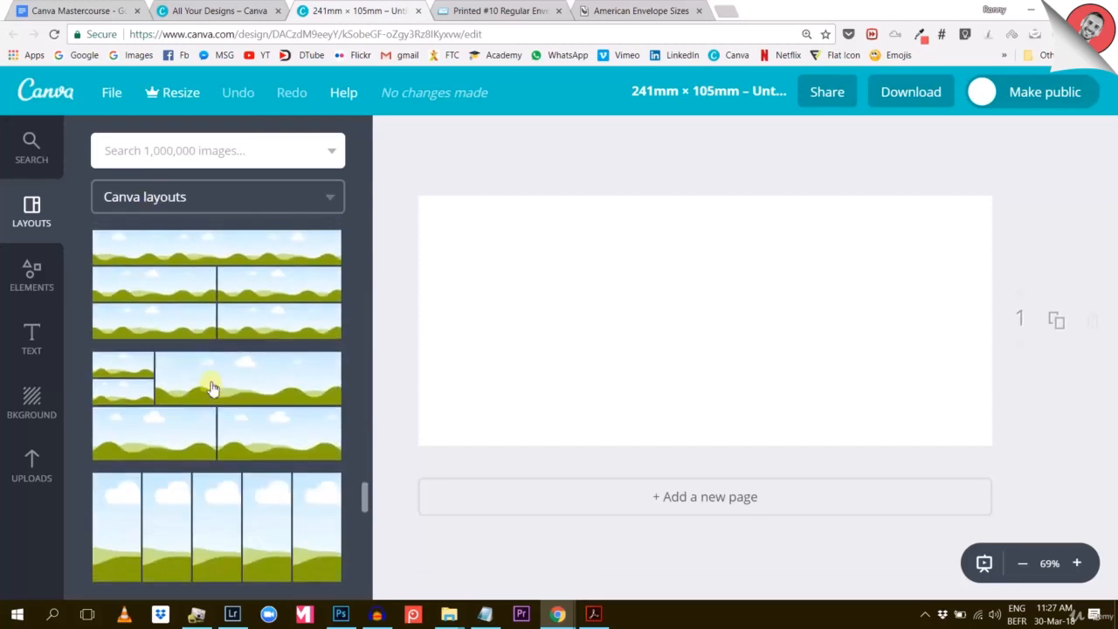
pyautogui.click(185, 152)
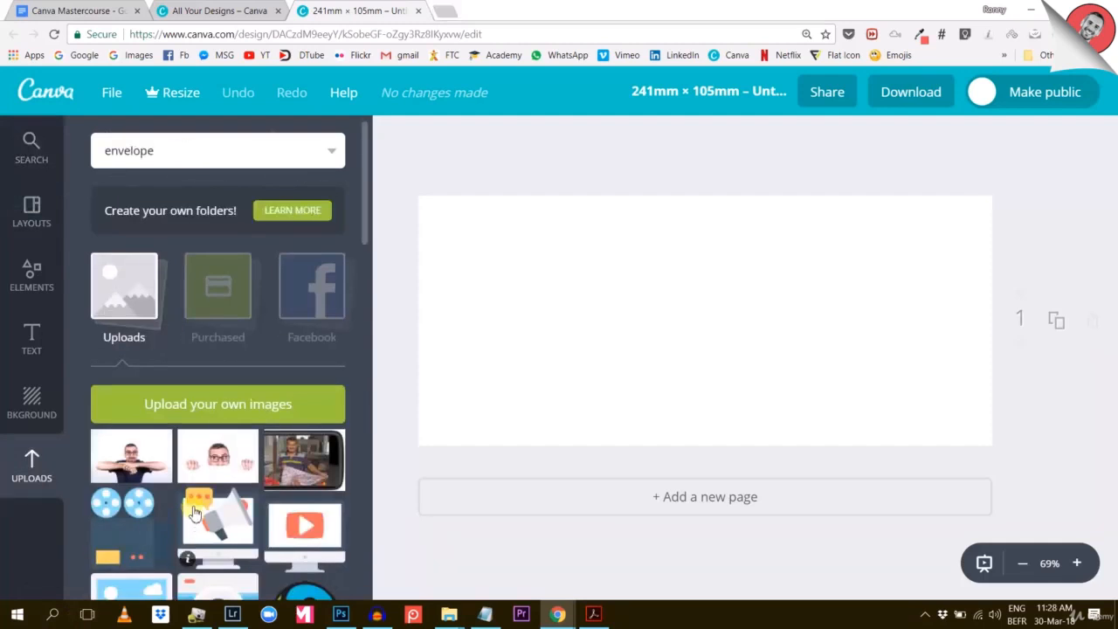
pyautogui.scroll(-10, 193, 513)
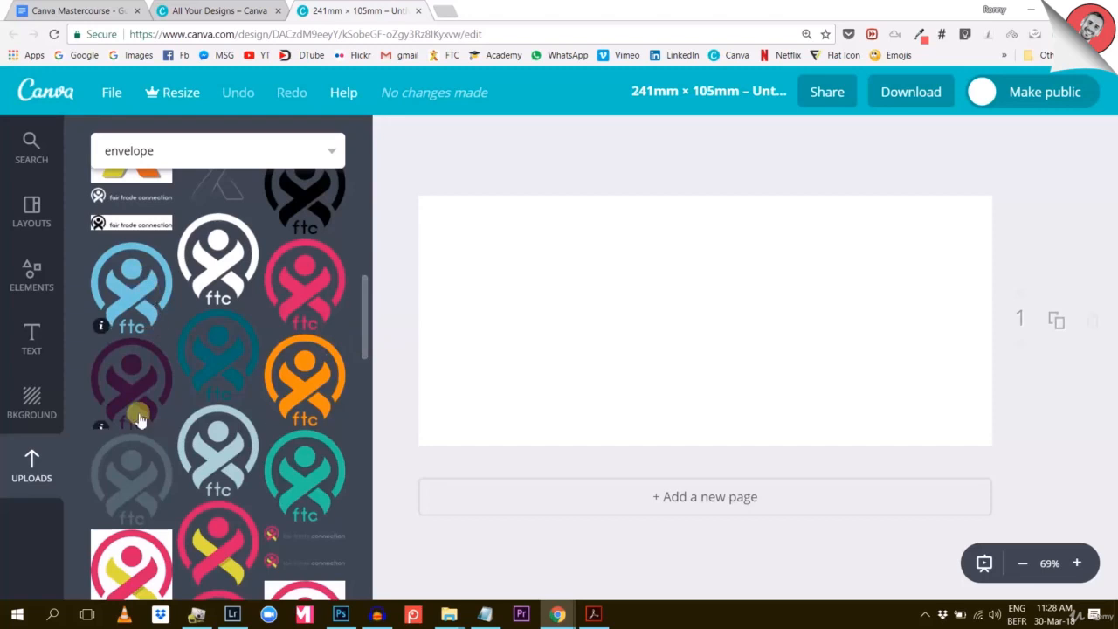
pyautogui.click(305, 282)
# Shrink the ftc logo and place it in the top-right corner
pyautogui.moveTo(811, 208); pyautogui.dragTo(664, 367)
pyautogui.moveTo(647, 408); pyautogui.dragTo(496, 262)
pyautogui.moveTo(510, 218); pyautogui.dragTo(583, 253)
pyautogui.moveTo(741, 265); pyautogui.dragTo(955, 227)
# Add a body text box at the envelope's upper left
pyautogui.click(32, 336)
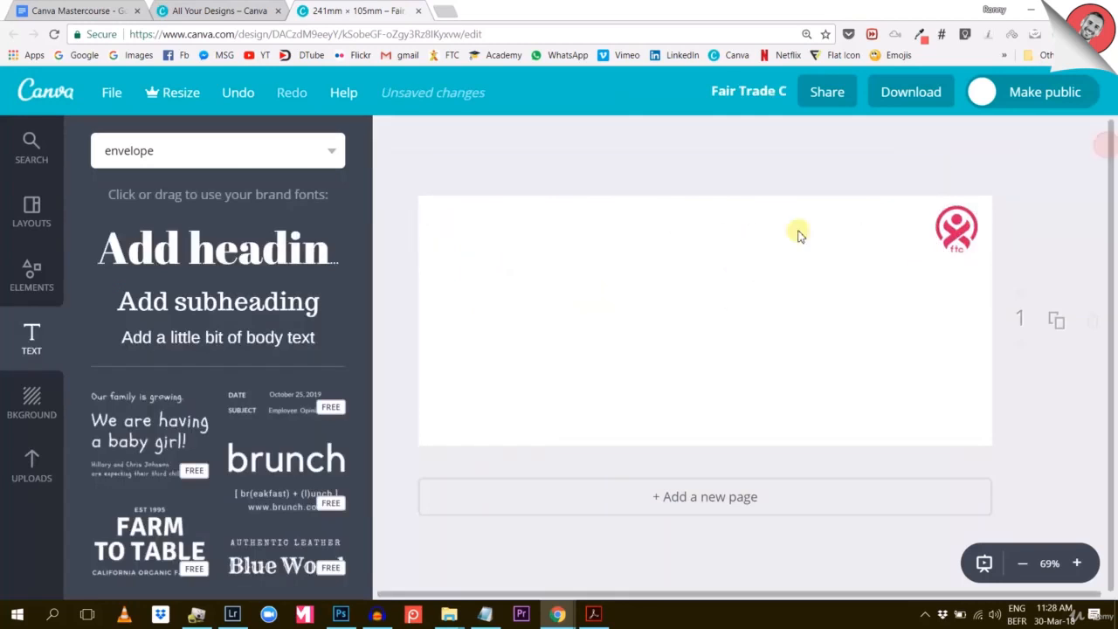
pyautogui.click(193, 336)
pyautogui.moveTo(687, 326); pyautogui.dragTo(510, 245)
# Set the body text font to Raleway at size 12
pyautogui.click(441, 135)
pyautogui.moveTo(736, 214); pyautogui.dragTo(739, 437)
pyautogui.scroll(10, 449, 297)
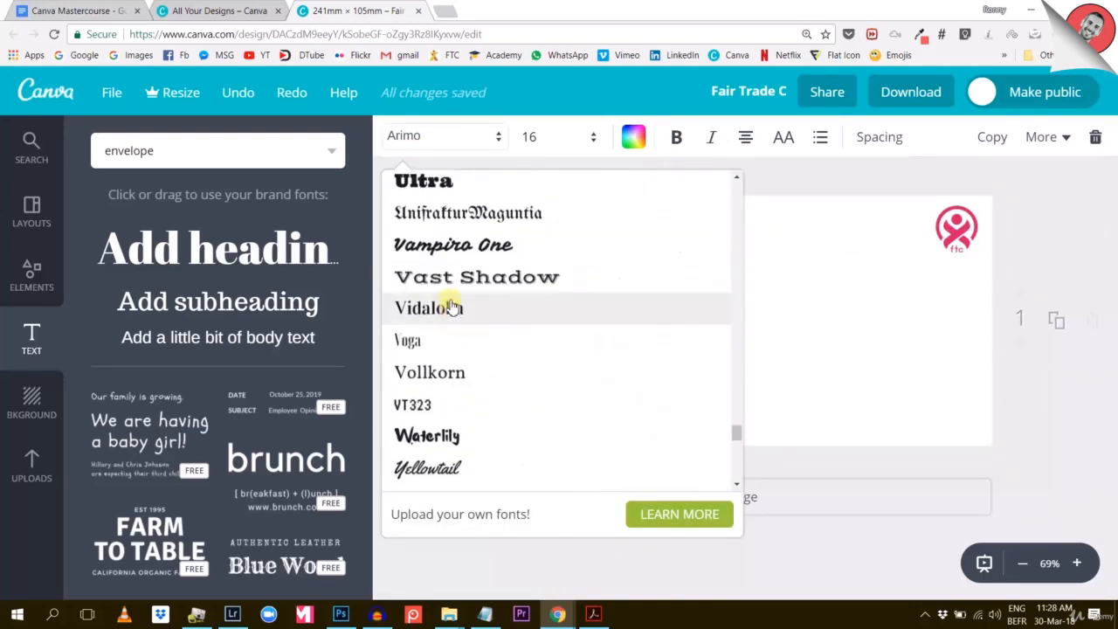
pyautogui.scroll(5, 445, 280)
pyautogui.click(419, 202)
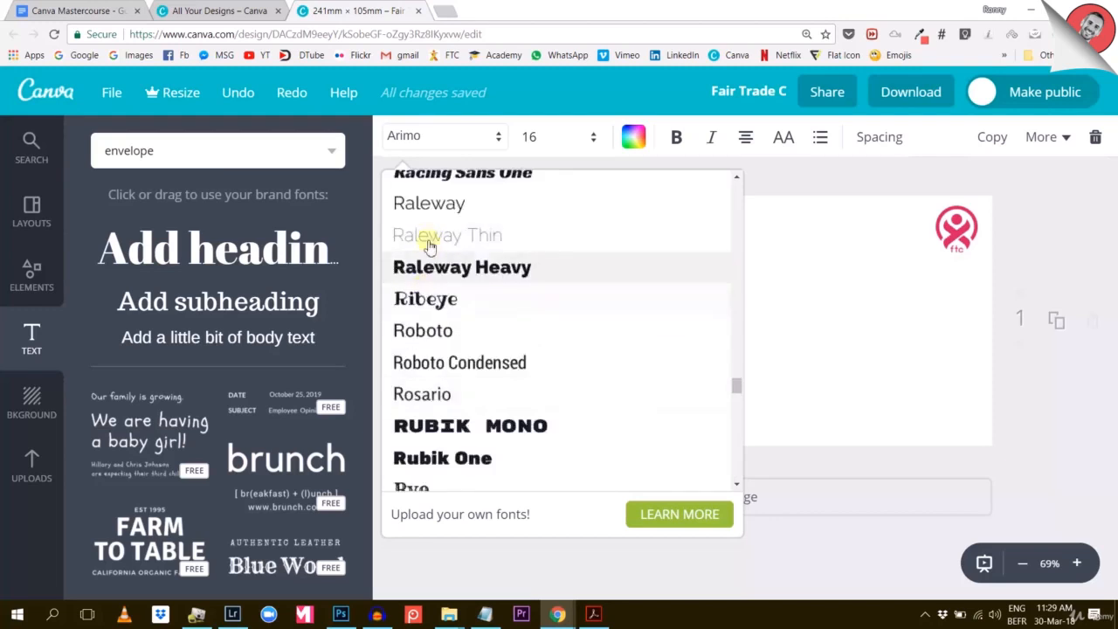
pyautogui.click(532, 137)
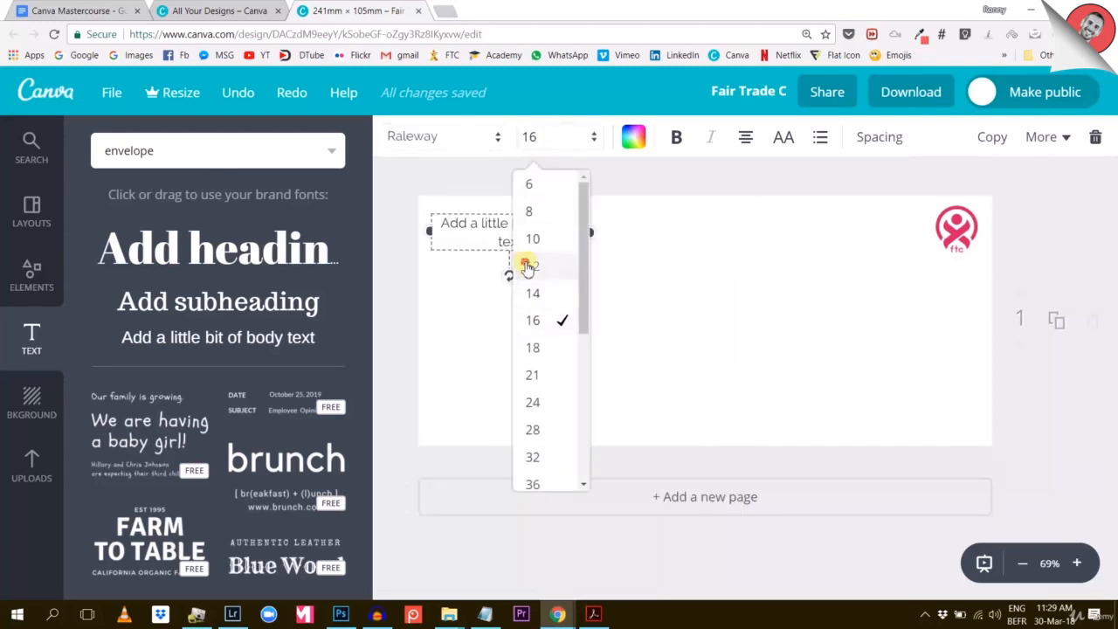
pyautogui.click(531, 264)
# Replace the text with the pasted return address split over three lines
pyautogui.write('Fair Trade Connection')
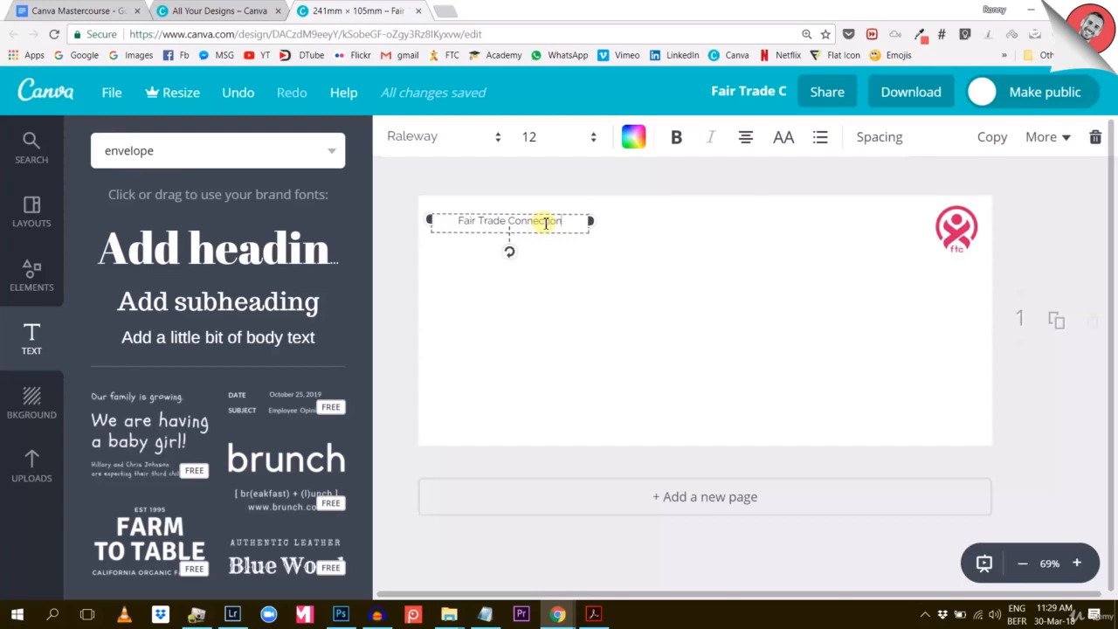
pyautogui.press('Return')
pyautogui.click(502, 226)
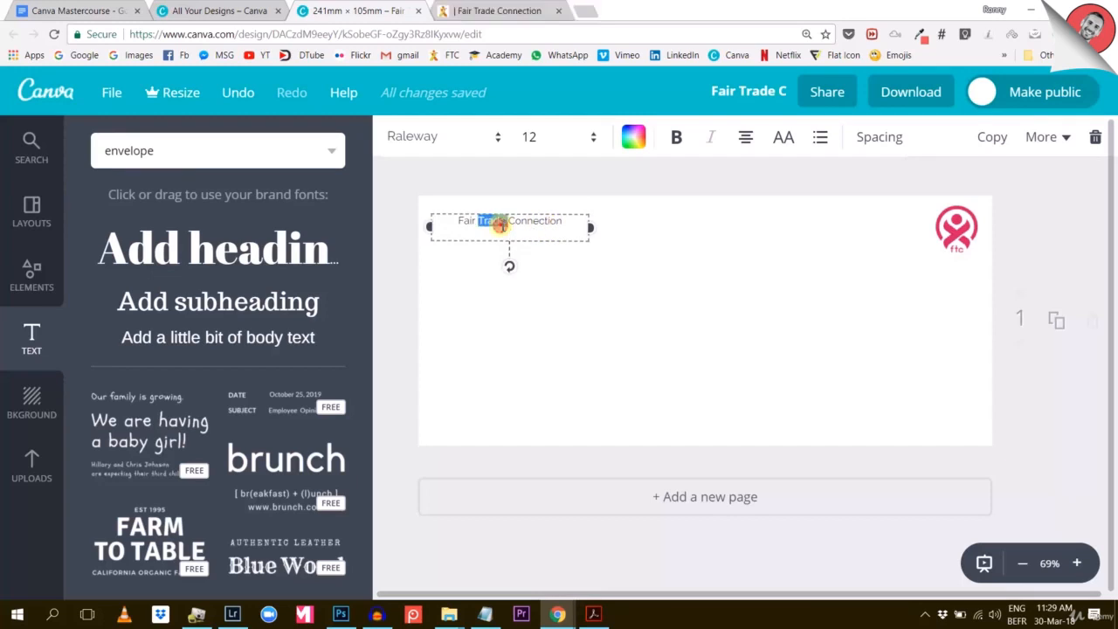
pyautogui.tripleClick(502, 226)
pyautogui.write('Fair Trade Connection A.s.b.l rue du 700e, 8 6750 Virton Belgium')
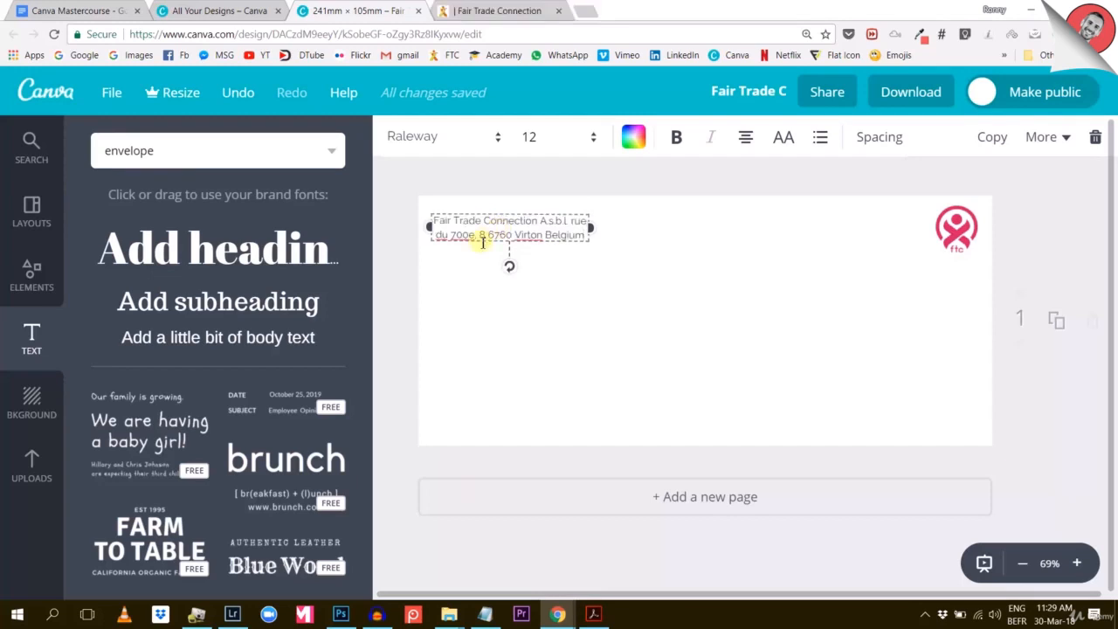
pyautogui.click(570, 221)
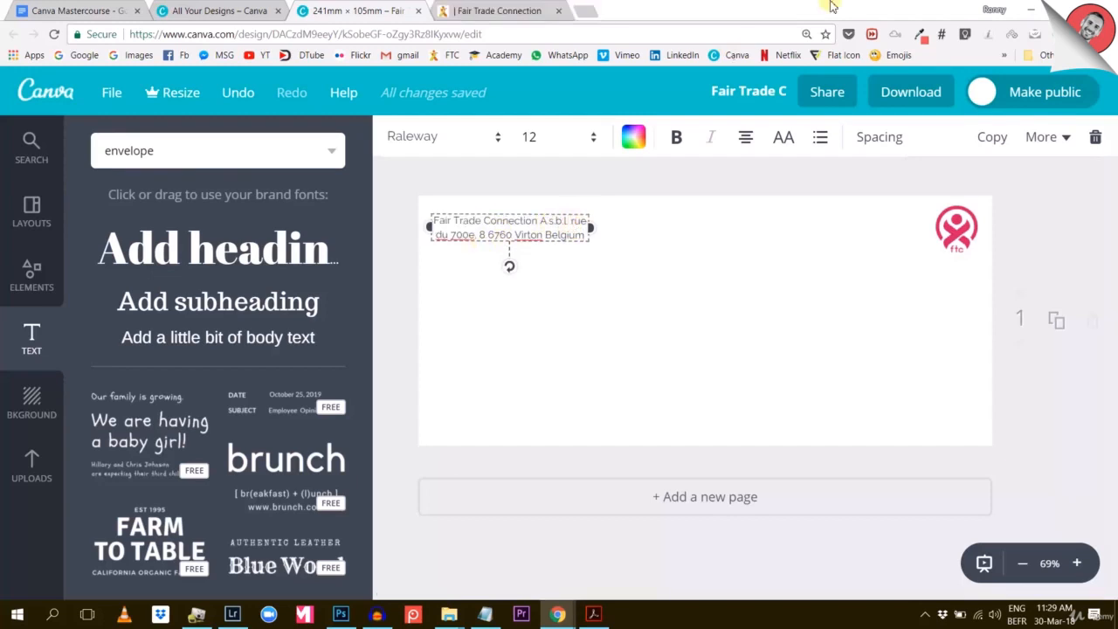
pyautogui.press('Return')
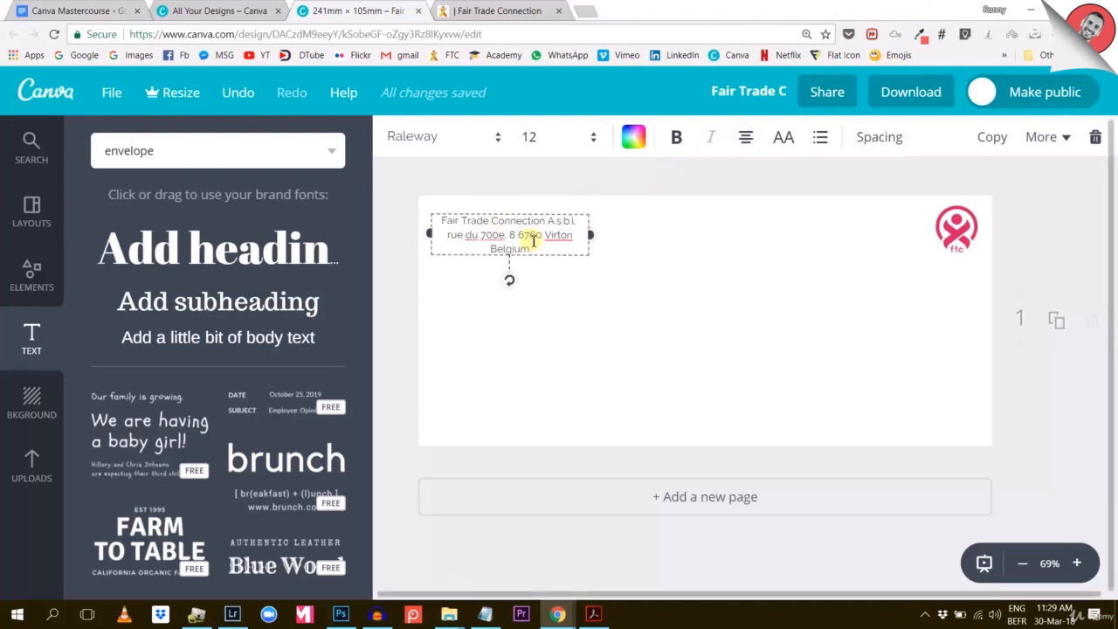
pyautogui.press('Return')
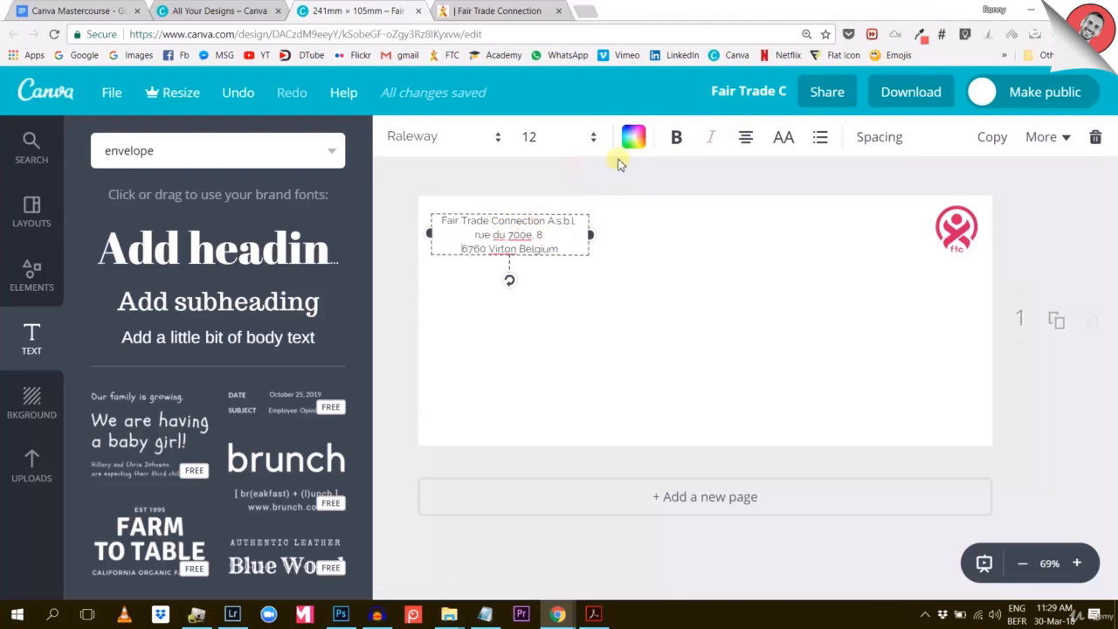
# Left-align the return address text
pyautogui.click(745, 138)
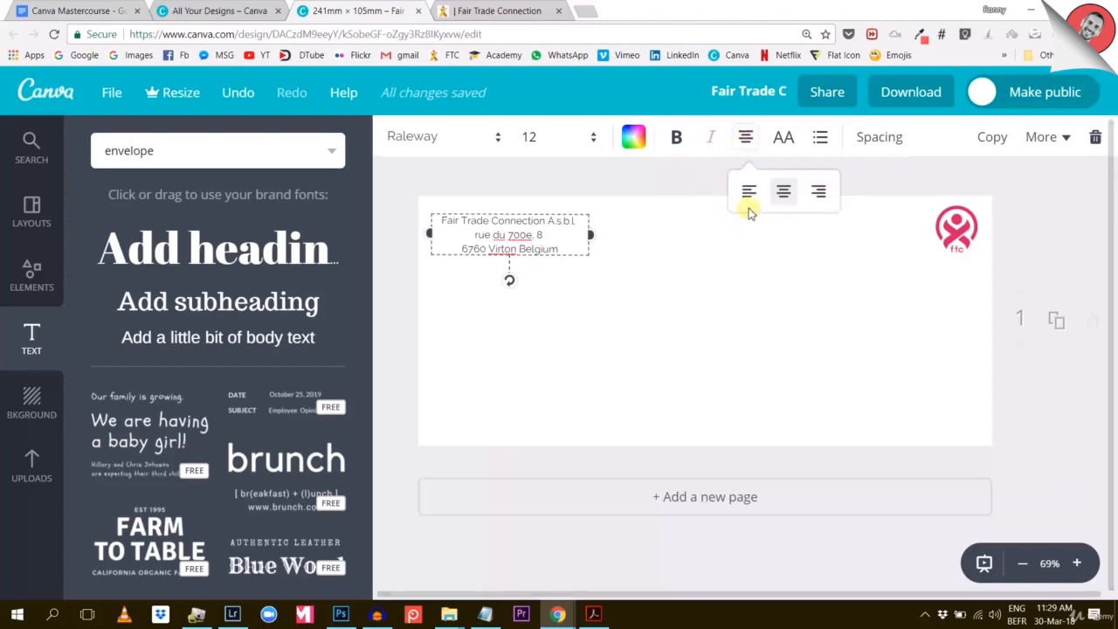
pyautogui.click(748, 192)
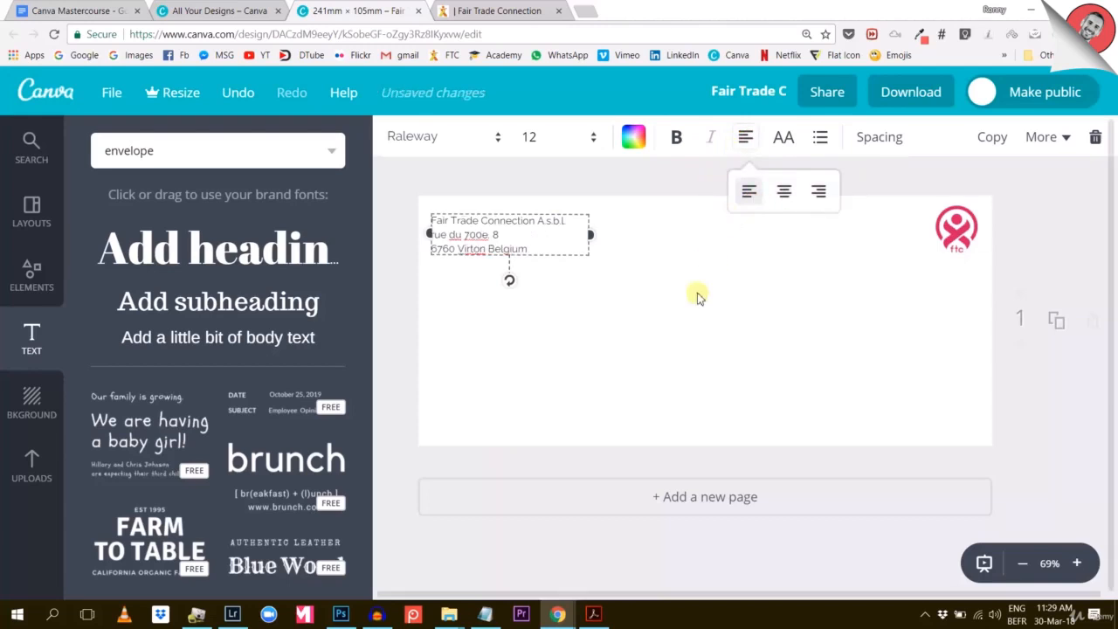
pyautogui.click(634, 137)
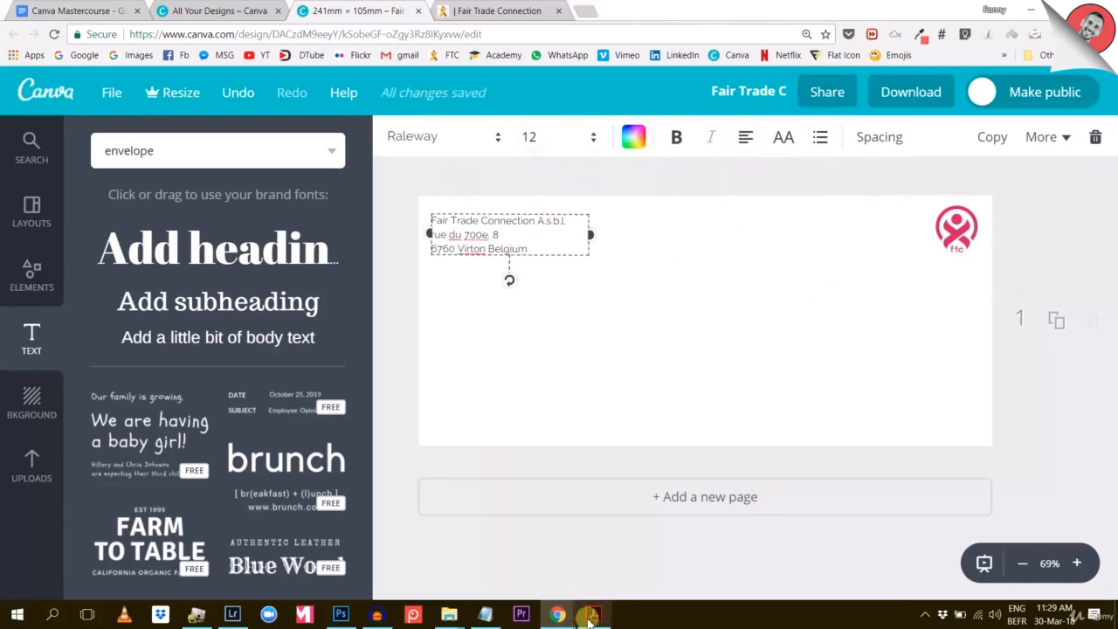
# Copy the pink hex code d81c66 from the brand style guide
pyautogui.click(593, 614)
pyautogui.doubleClick(709, 350)
pyautogui.rightClick(716, 347)
pyautogui.click(744, 355)
pyautogui.click(568, 613)
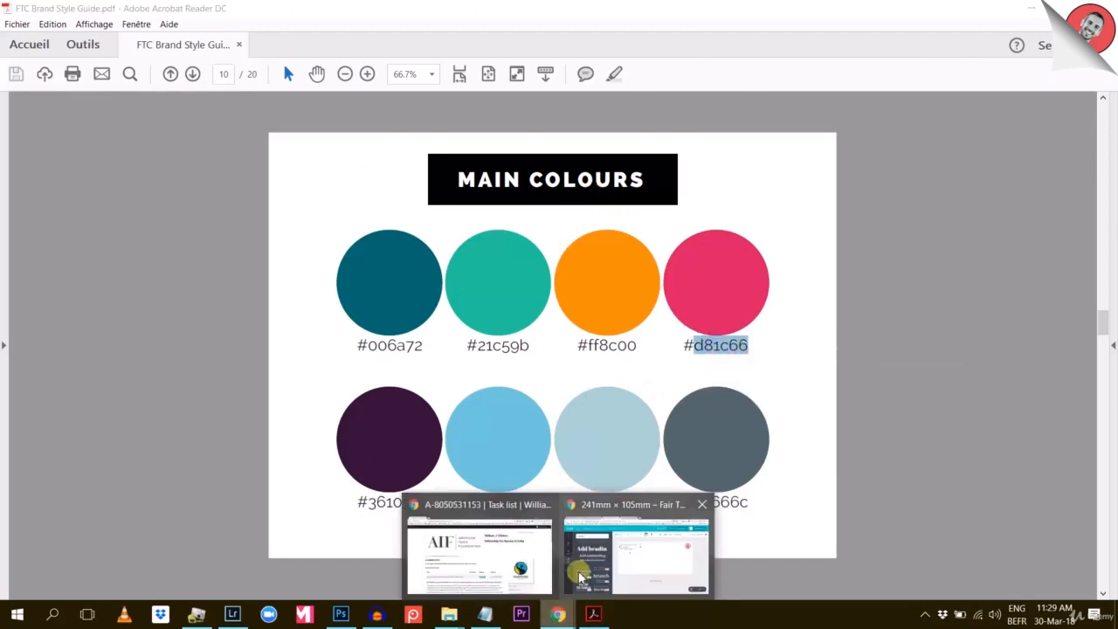
pyautogui.click(603, 550)
# Colour the return address text #d81c66 and nudge it into position
pyautogui.click(633, 137)
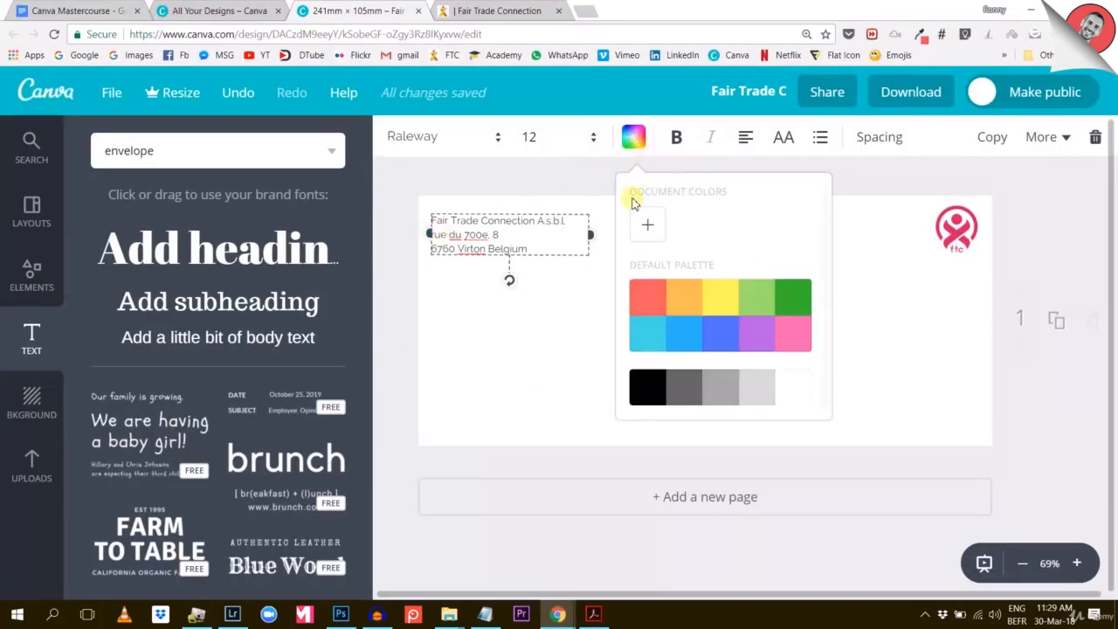
pyautogui.click(647, 225)
pyautogui.doubleClick(780, 472)
pyautogui.hotkey('ctrl', 'v')
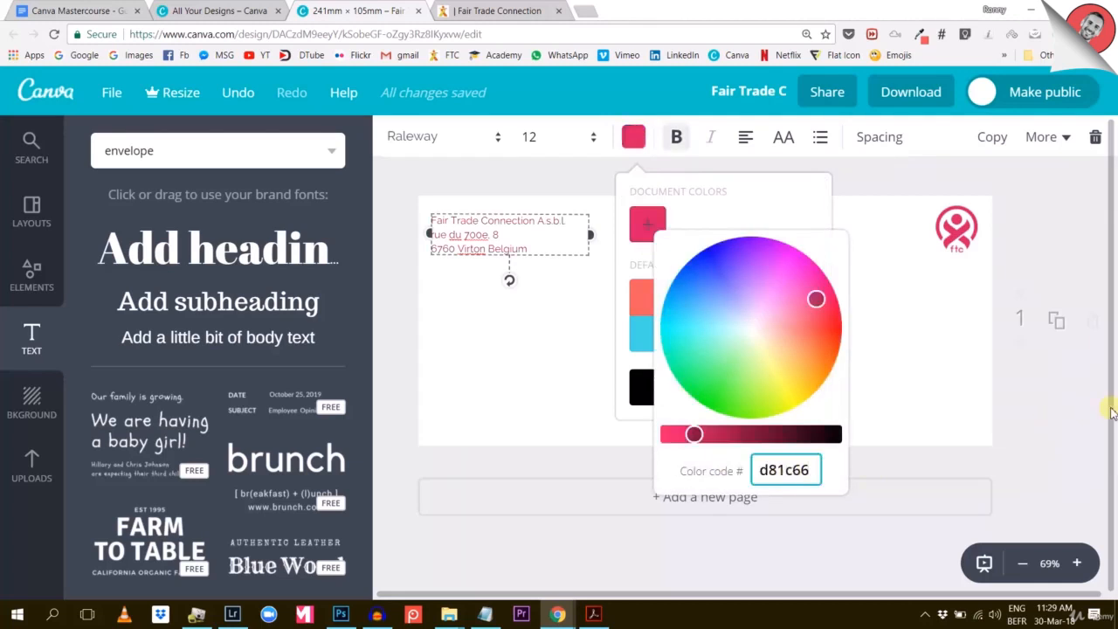
pyautogui.click(1073, 250)
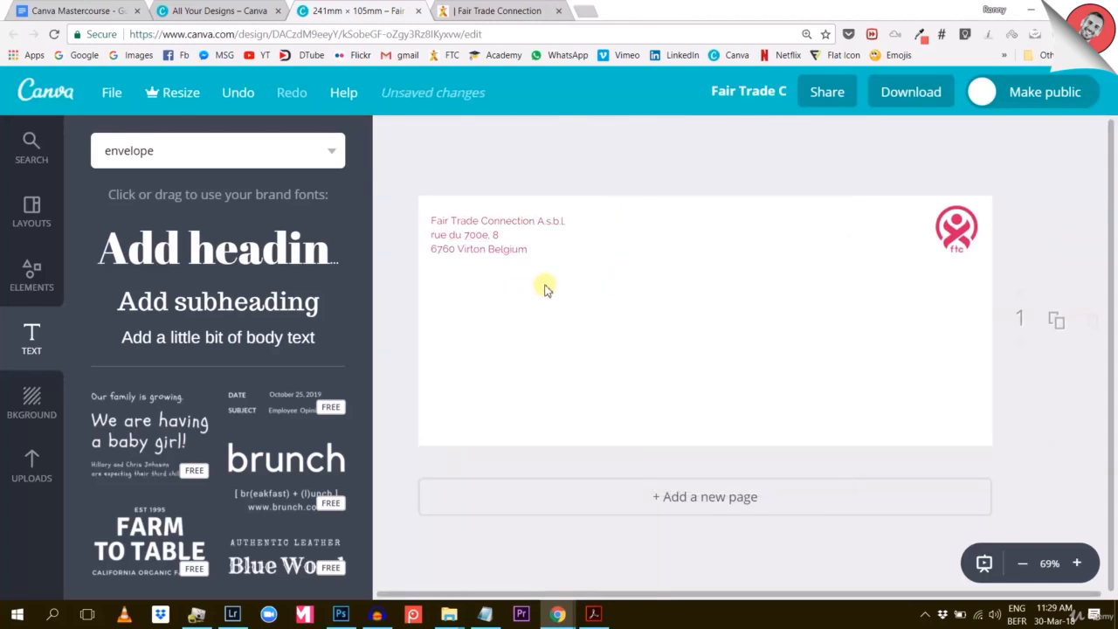
pyautogui.moveTo(477, 237); pyautogui.dragTo(477, 238)
pyautogui.click(591, 180)
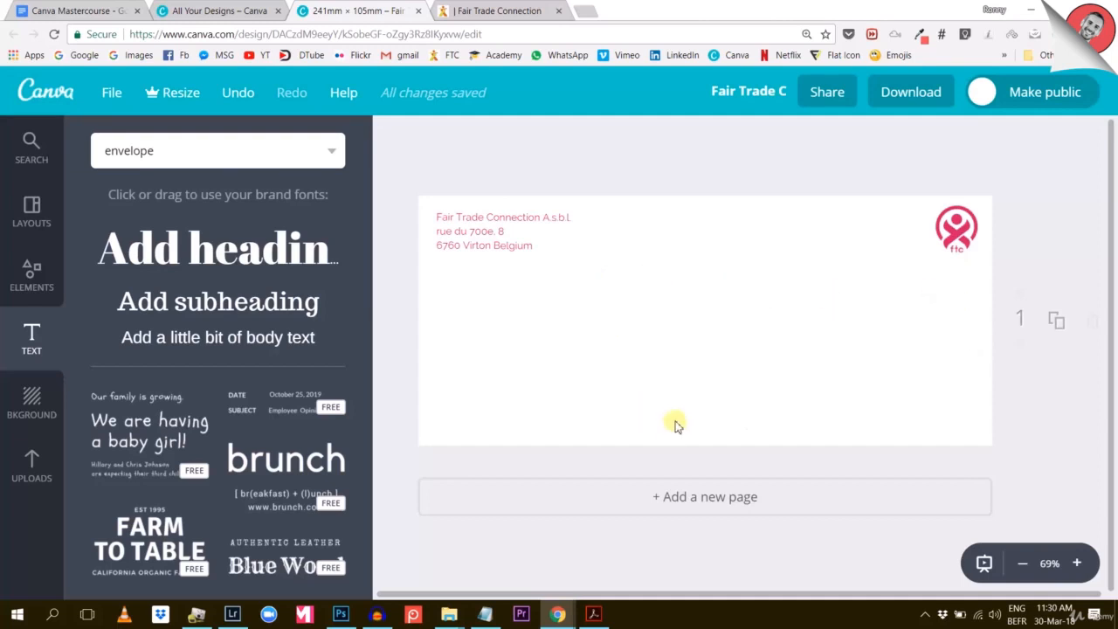
# Add the teal zigzag from Elements > Lines, shrunk into the bottom-left corner
pyautogui.scroll(-1, 619, 328)
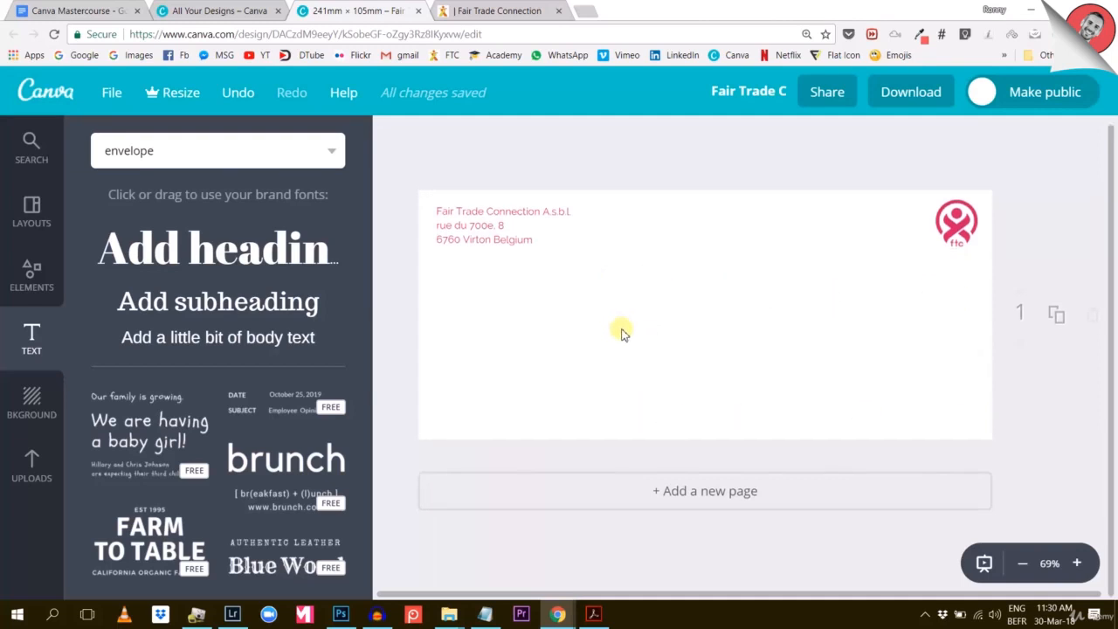
pyautogui.scroll(-3, 280, 427)
pyautogui.scroll(3, 180, 429)
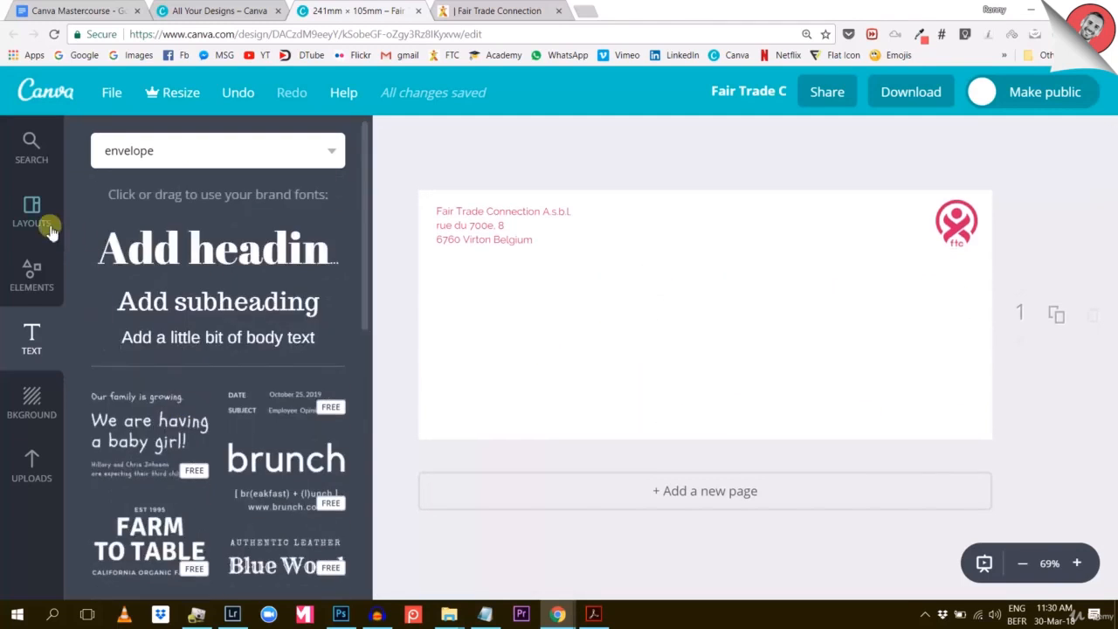
pyautogui.click(31, 212)
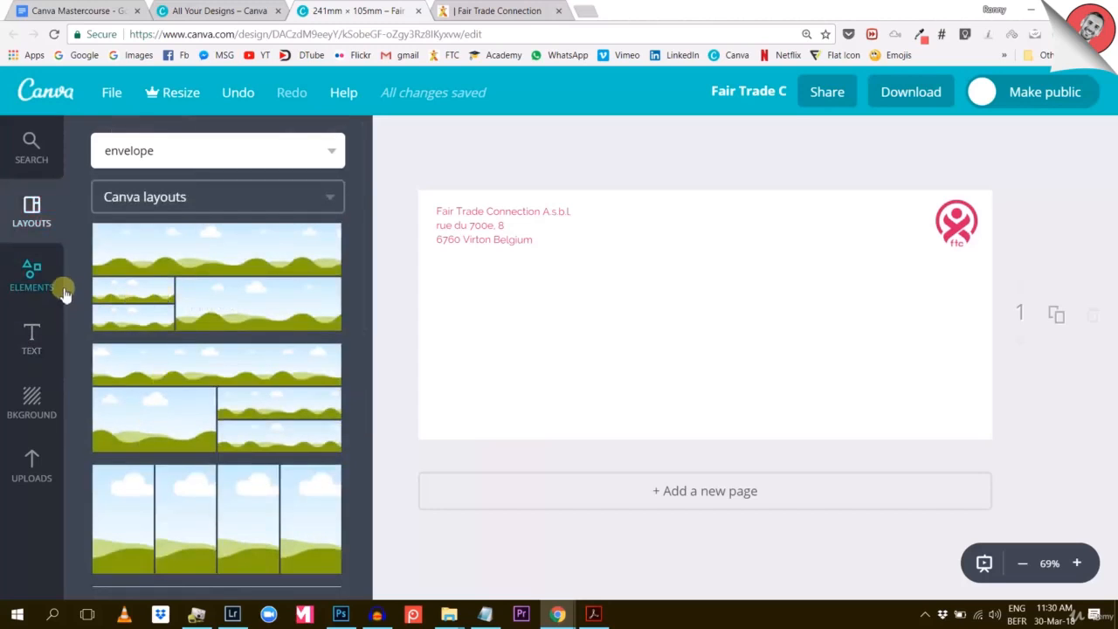
pyautogui.click(34, 272)
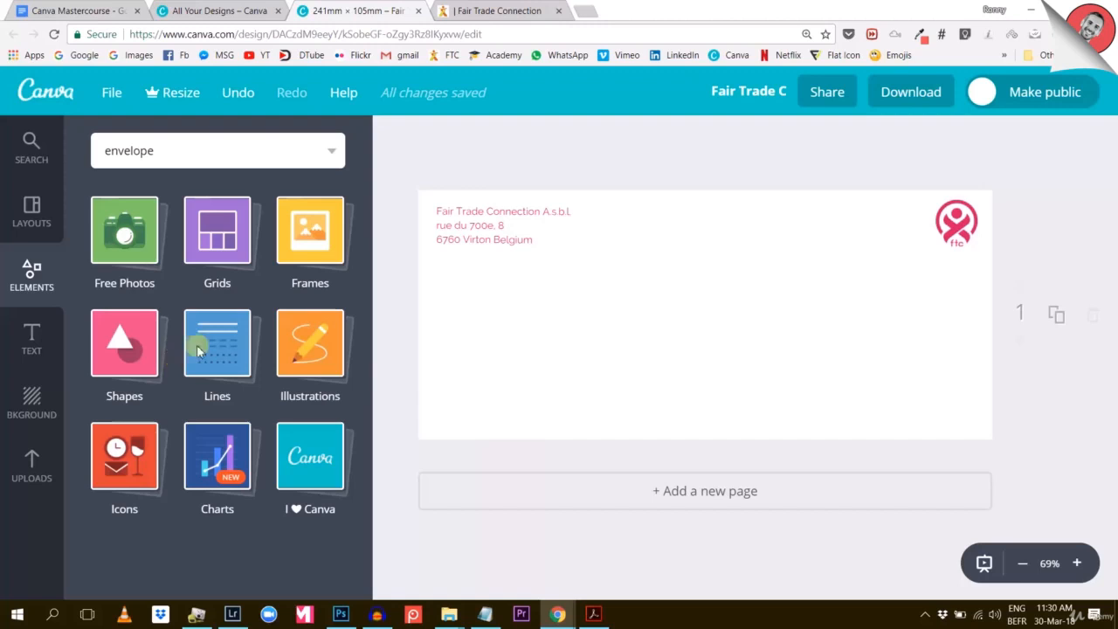
pyautogui.click(229, 362)
pyautogui.scroll(-5, 236, 413)
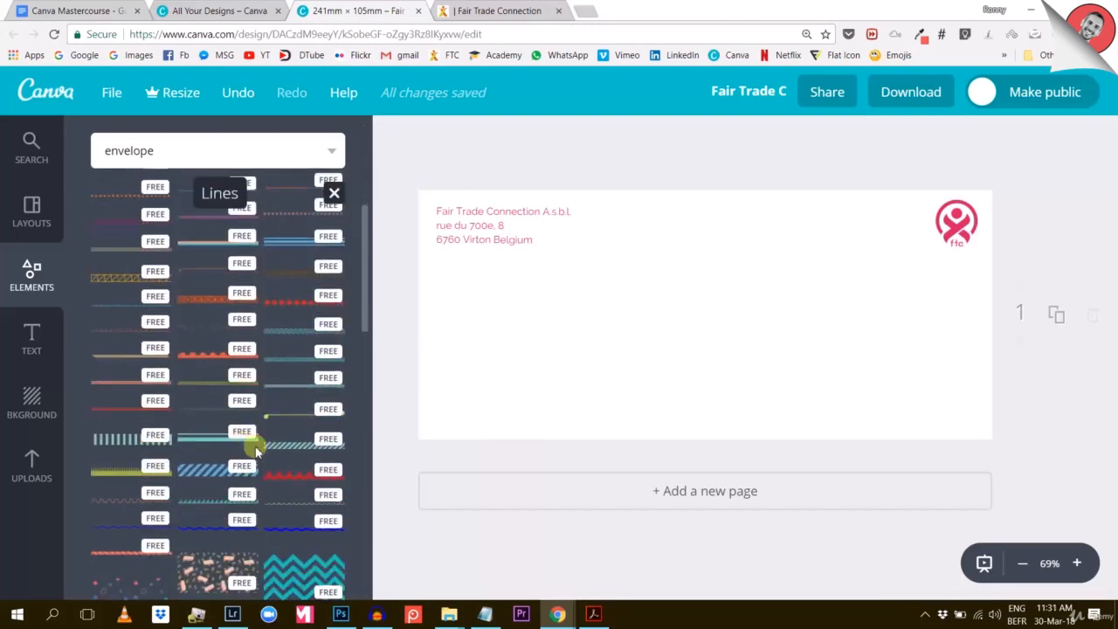
pyautogui.click(301, 433)
pyautogui.moveTo(803, 279); pyautogui.dragTo(685, 465)
pyautogui.moveTo(565, 392); pyautogui.dragTo(567, 396)
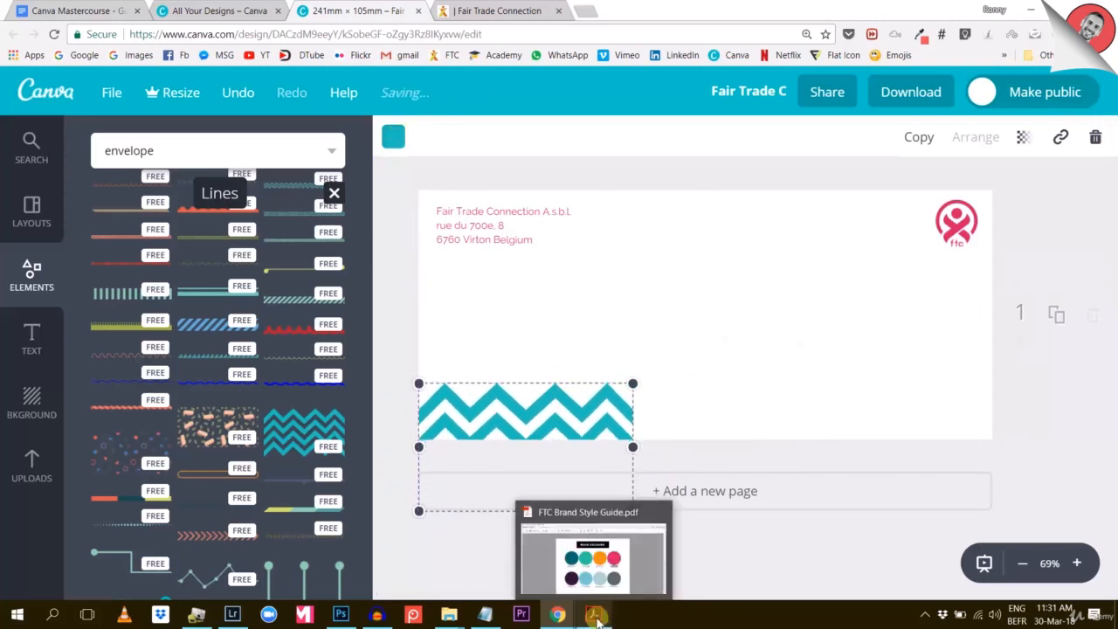
pyautogui.click(595, 616)
# Recolour the zigzag light blue using hex code abd0d6 from the style guide
pyautogui.doubleClick(706, 503)
pyautogui.doubleClick(634, 502)
pyautogui.rightClick(634, 503)
pyautogui.click(646, 398)
pyautogui.moveTo(557, 613)
pyautogui.click(651, 559)
pyautogui.click(393, 136)
pyautogui.click(407, 224)
pyautogui.doubleClick(546, 470)
pyautogui.hotkey('ctrl', 'v')
pyautogui.click(1086, 224)
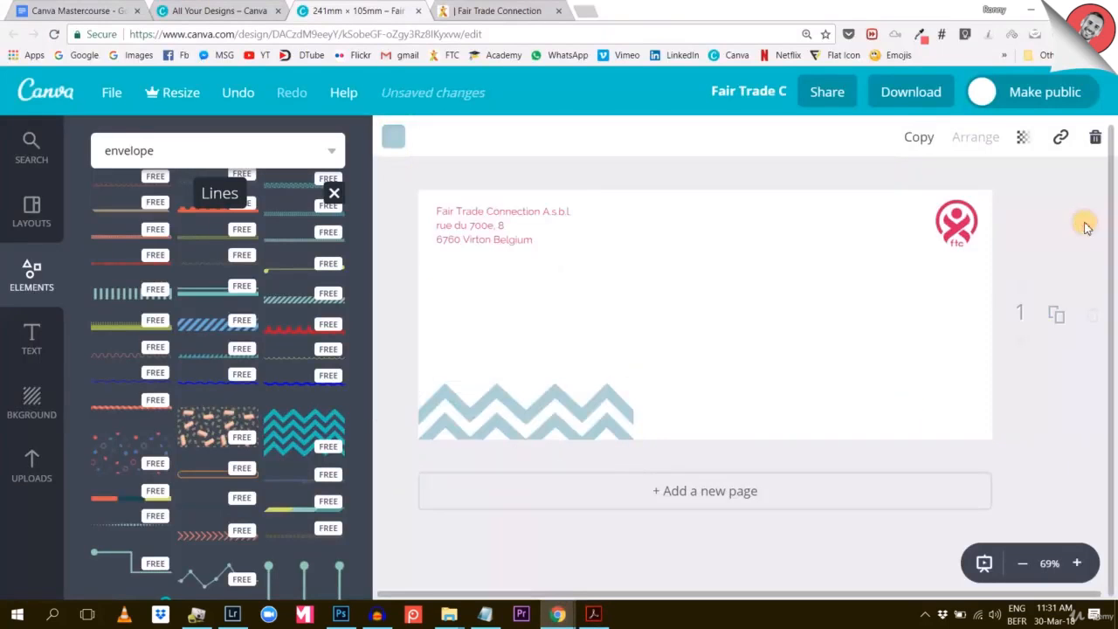
# Move the zigzag left and enlarge it along the bottom edge
pyautogui.moveTo(506, 397); pyautogui.dragTo(419, 407)
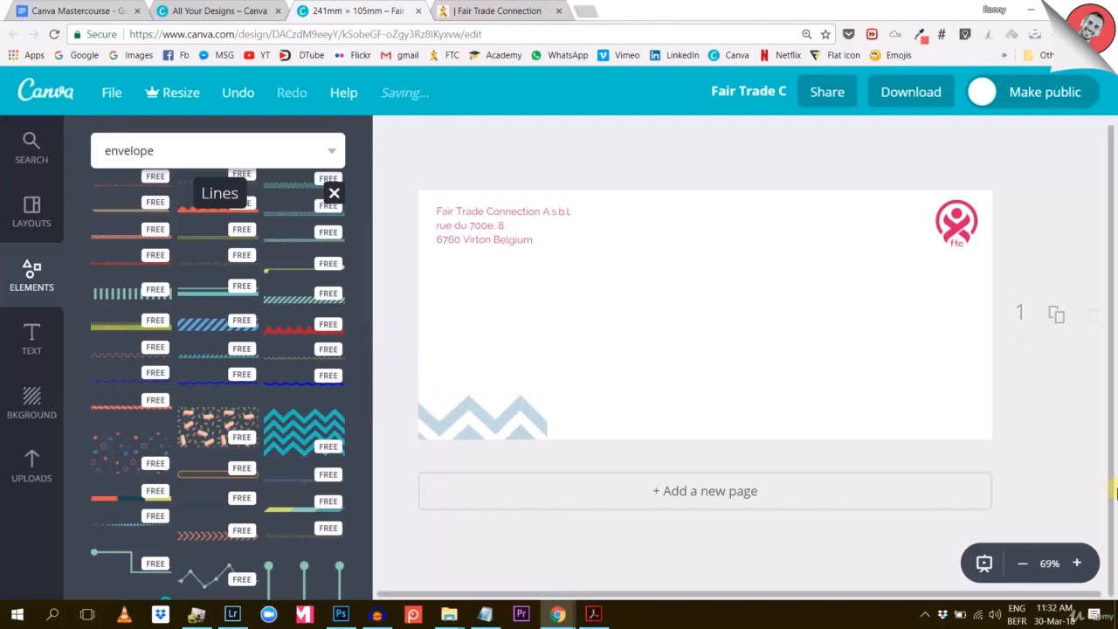
pyautogui.click(544, 451)
pyautogui.moveTo(548, 525); pyautogui.dragTo(719, 616)
pyautogui.moveTo(617, 414); pyautogui.dragTo(605, 414)
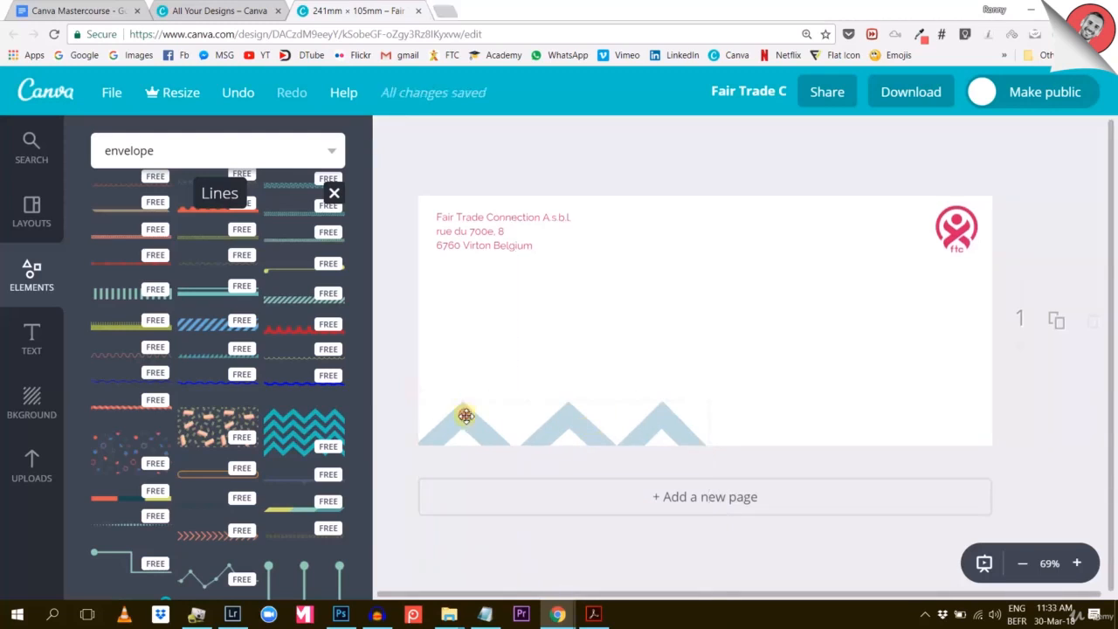
# Duplicate the zigzag and make the copy the brand pink
pyautogui.click(466, 415)
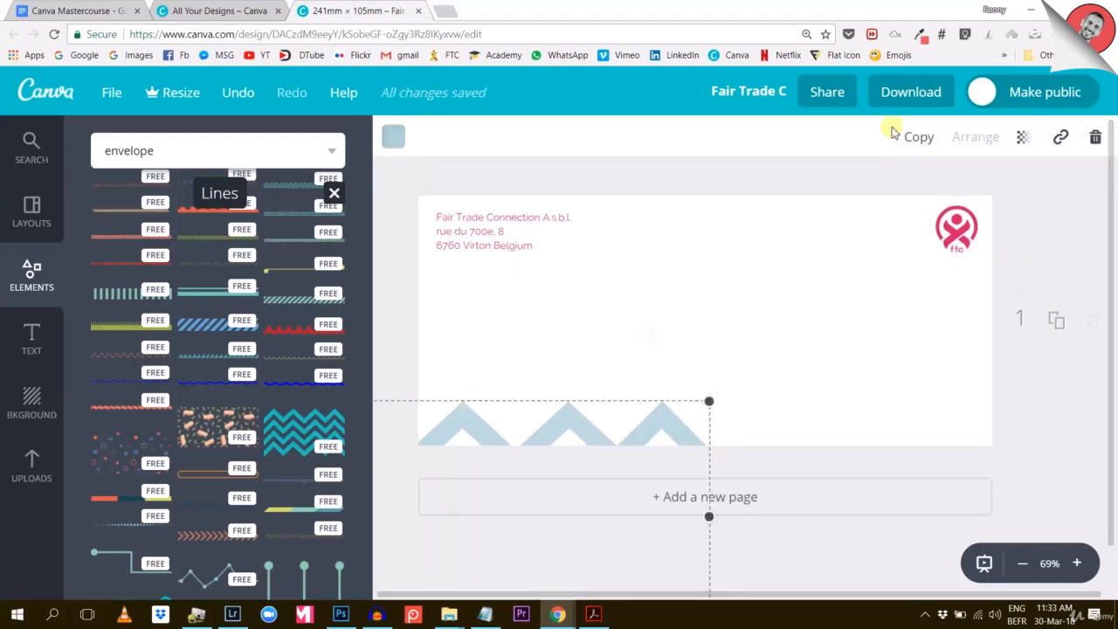
pyautogui.click(918, 137)
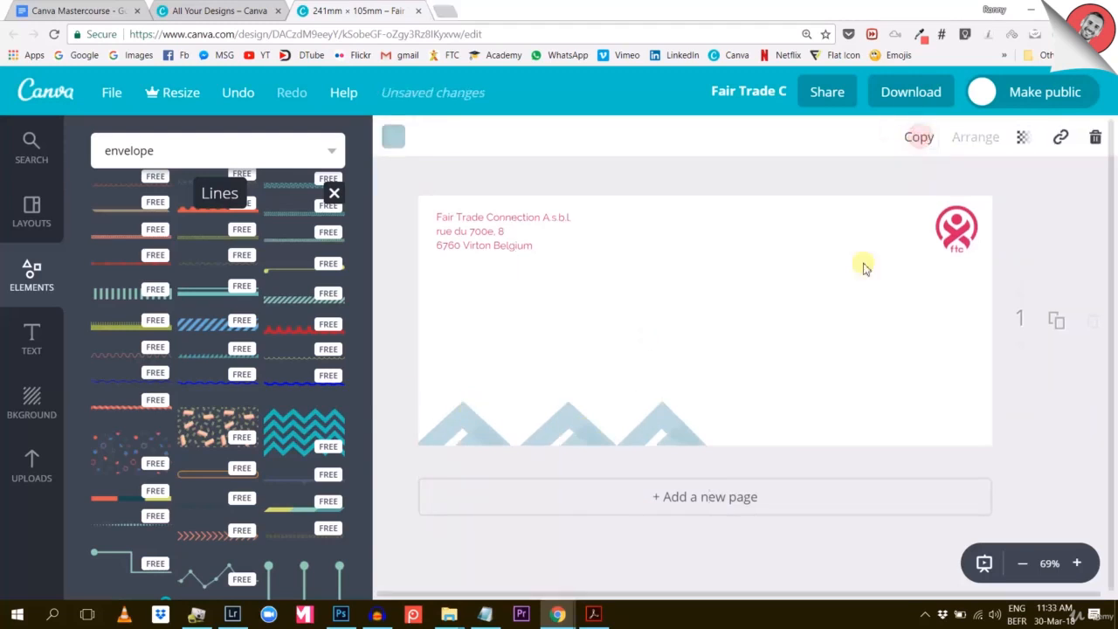
pyautogui.click(393, 136)
pyautogui.click(489, 230)
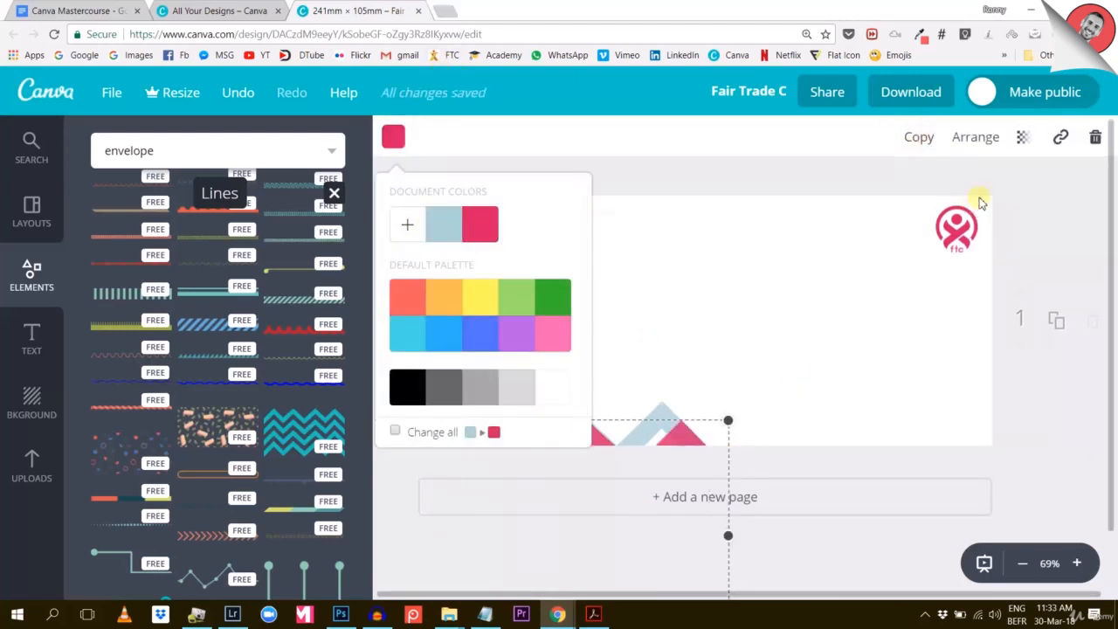
pyautogui.click(931, 174)
# Fade the triangle zigzag pattern to about 56 transparency
pyautogui.click(588, 431)
pyautogui.click(1021, 137)
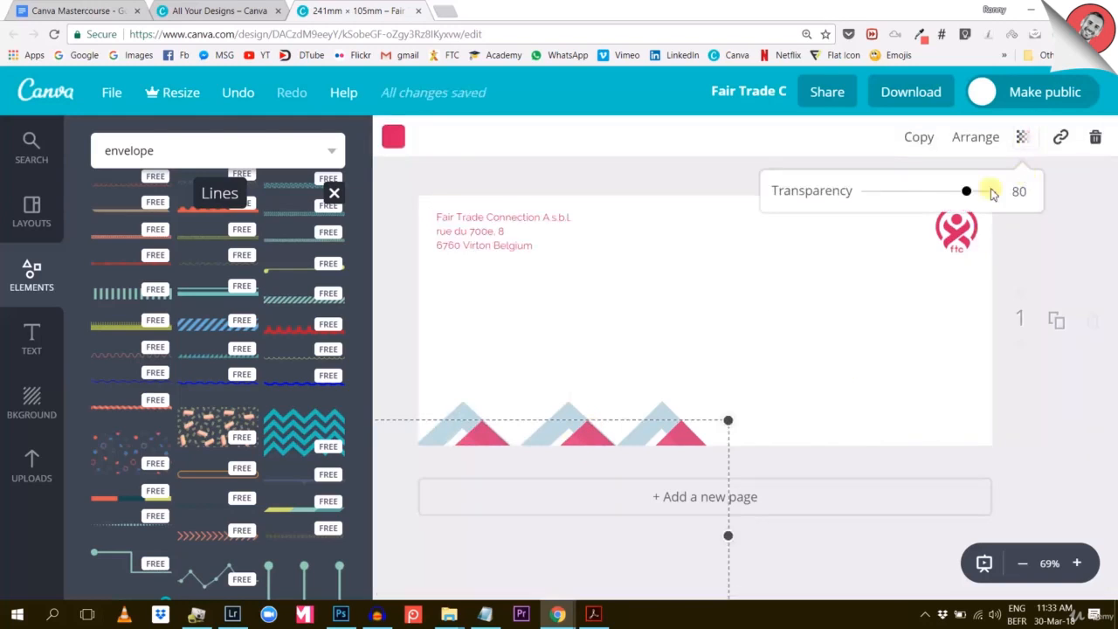
pyautogui.moveTo(967, 189); pyautogui.dragTo(937, 196)
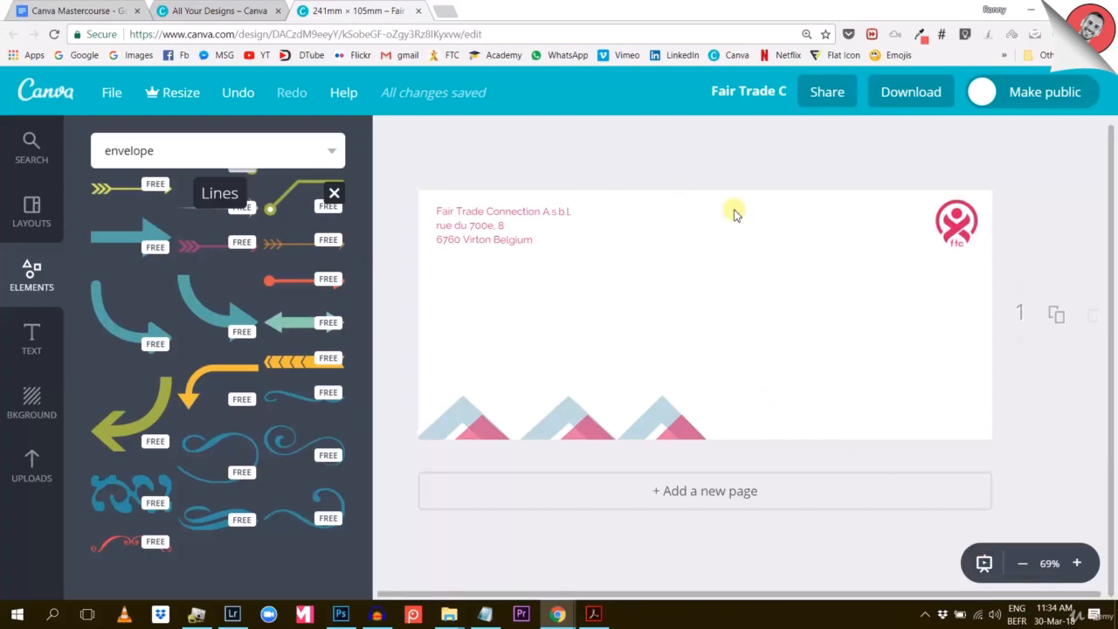
# Download the envelope design as a PNG image
pyautogui.click(928, 100)
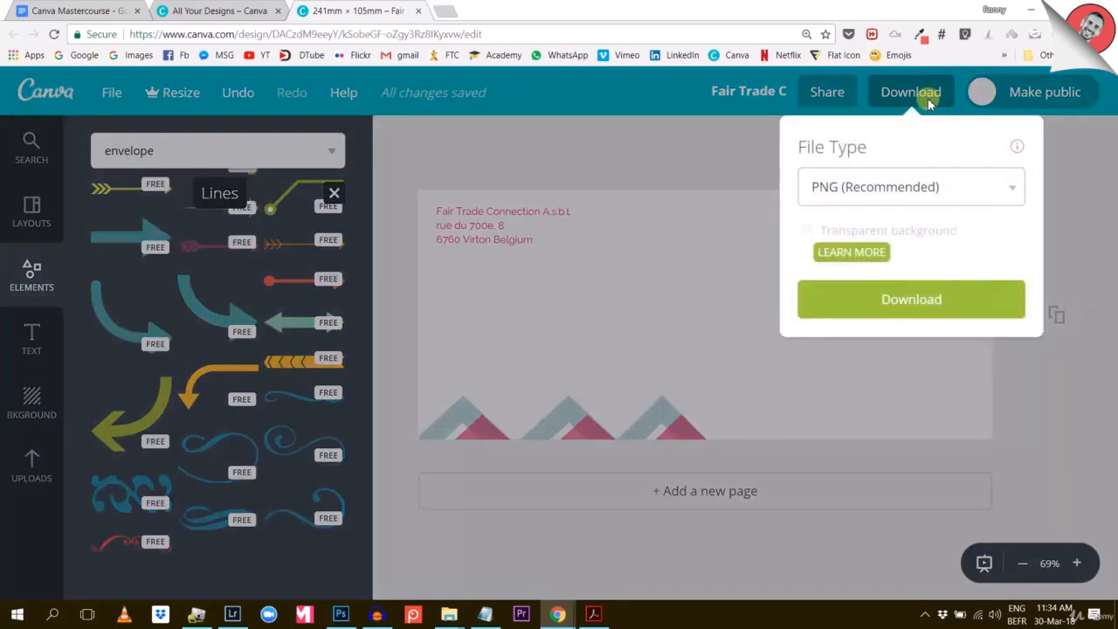
pyautogui.click(865, 309)
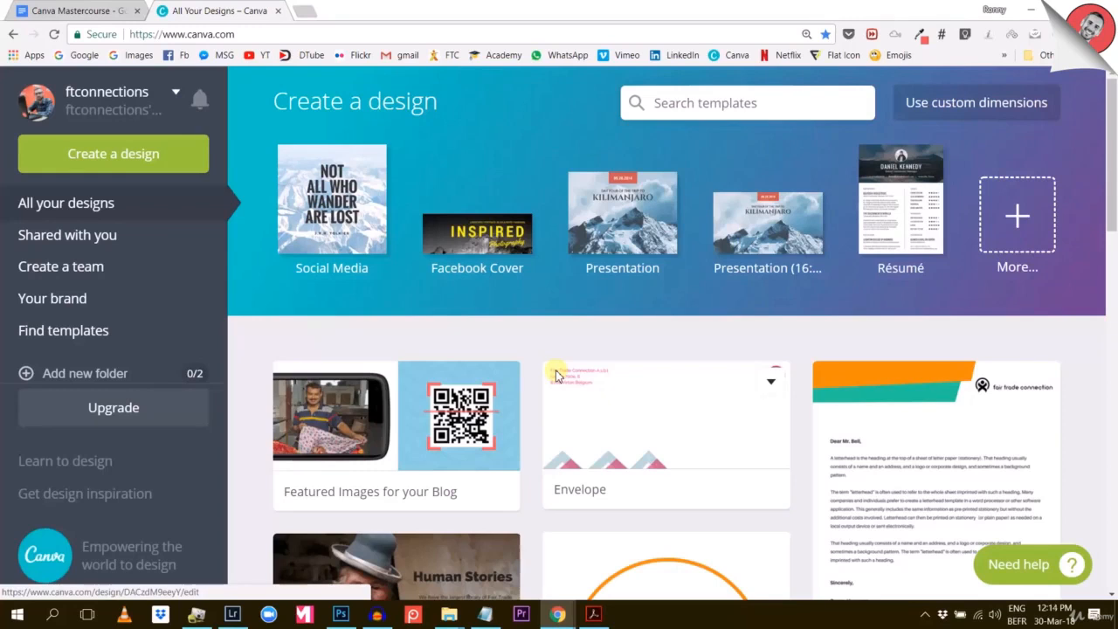
pyautogui.scroll(-4, 574, 374)
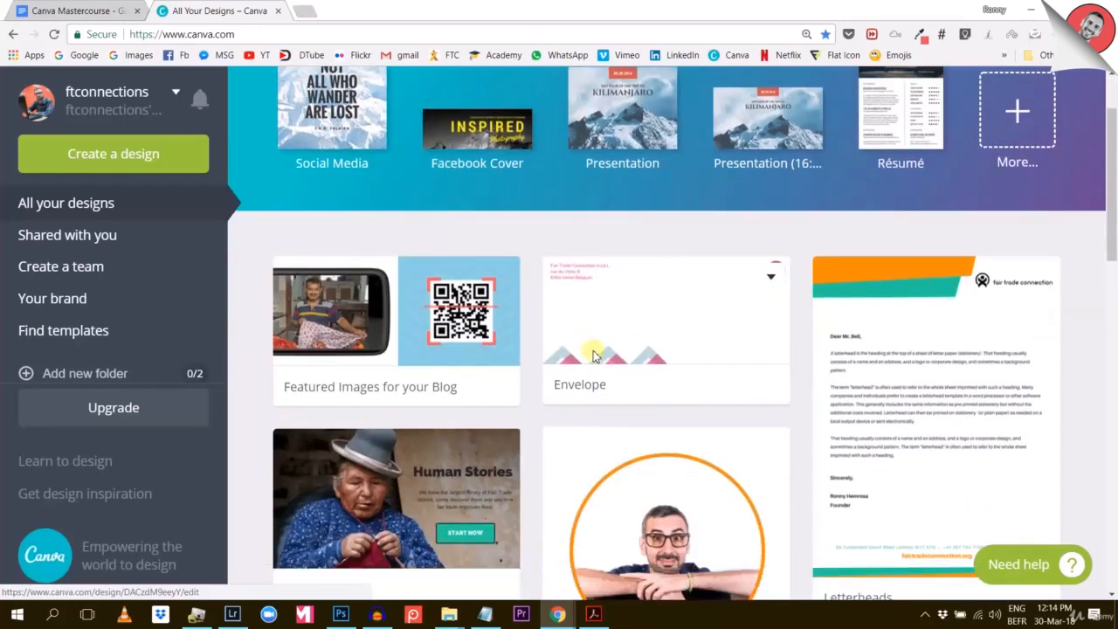
pyautogui.scroll(-2, 593, 353)
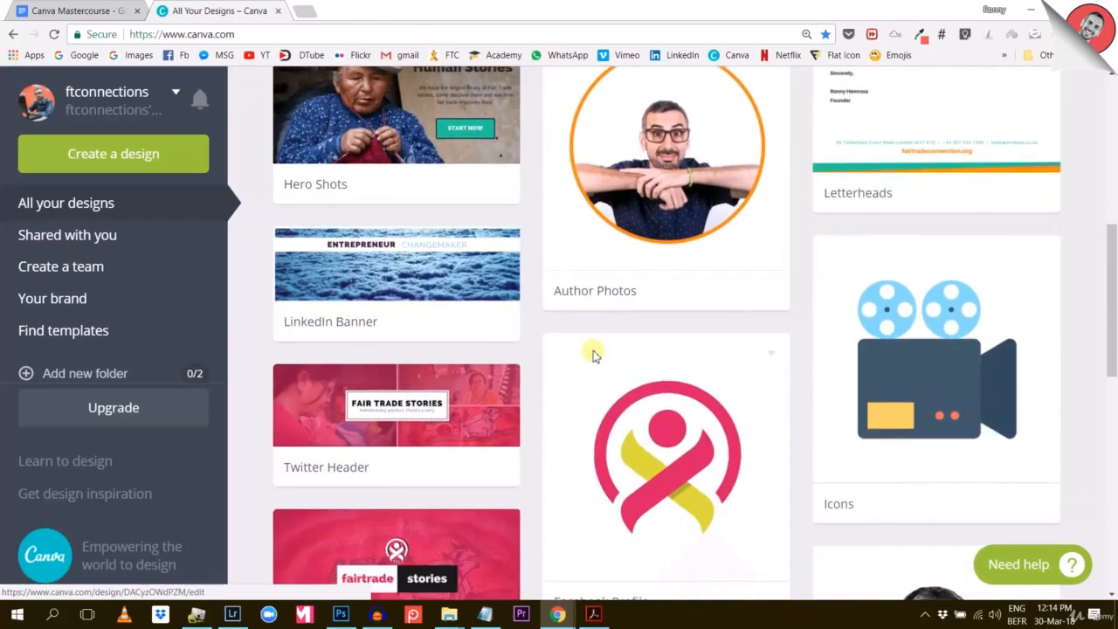
pyautogui.scroll(4, 589, 358)
pyautogui.scroll(2, 586, 363)
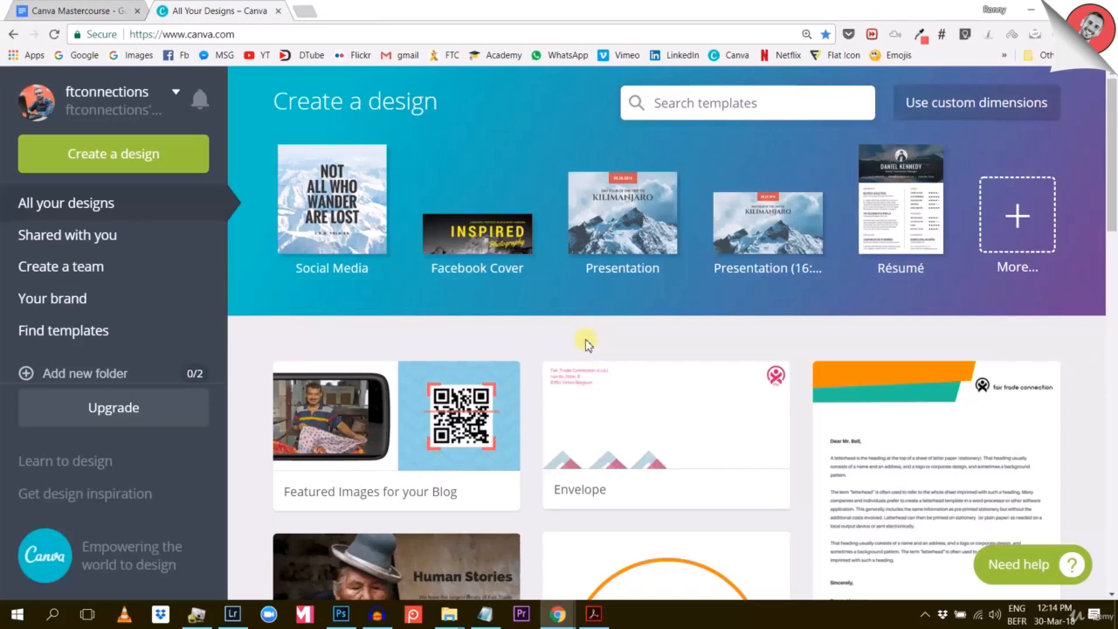
pyautogui.scroll(-3, 584, 348)
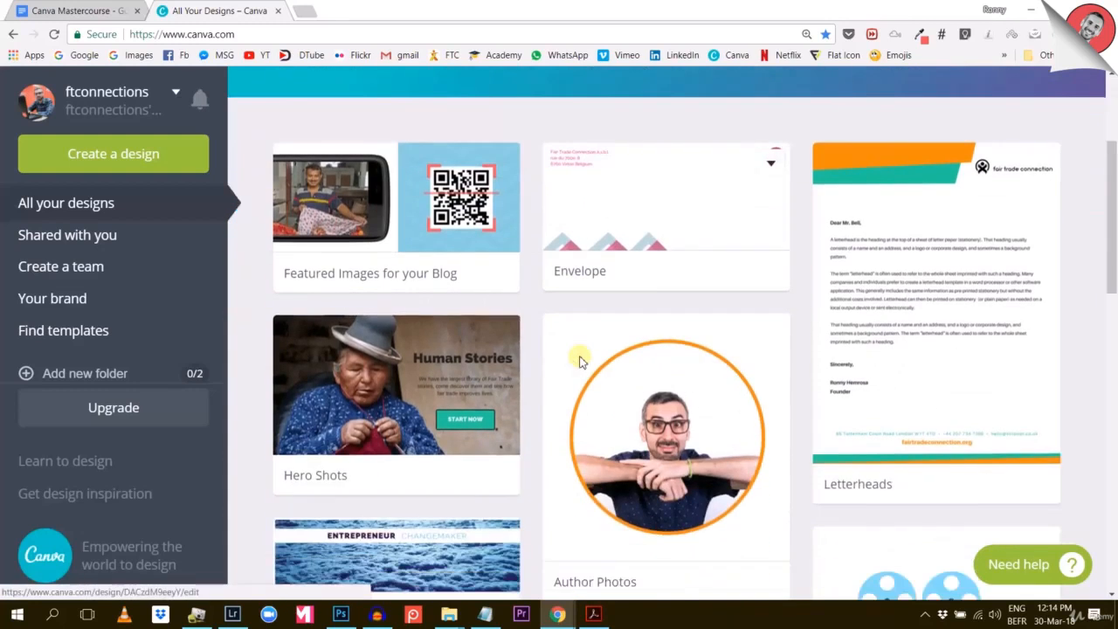
pyautogui.scroll(-6, 582, 363)
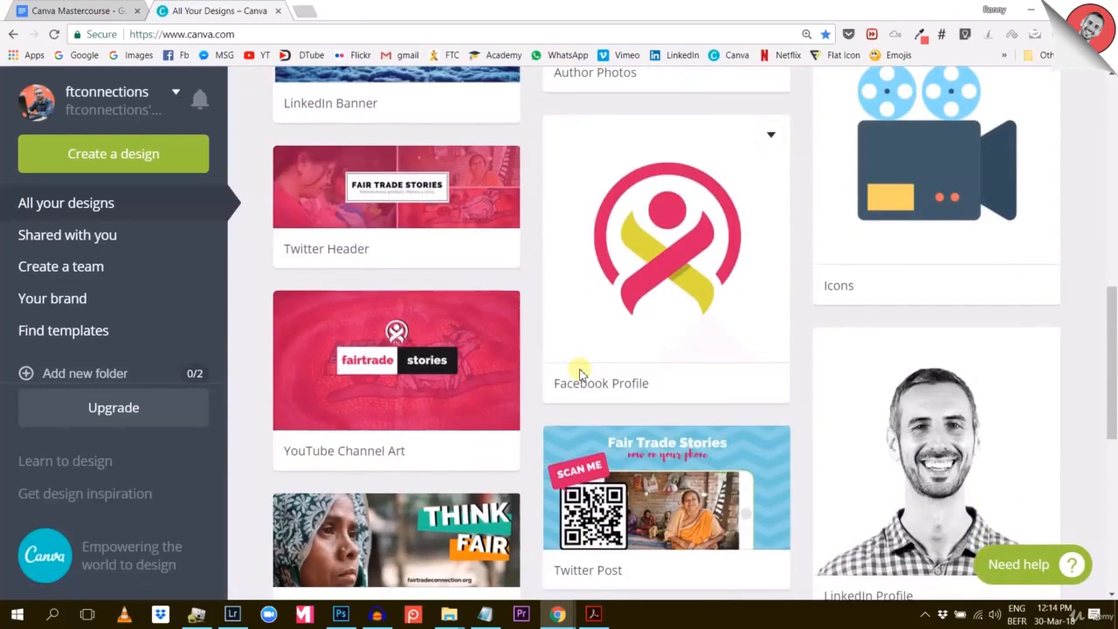
pyautogui.scroll(9, 580, 373)
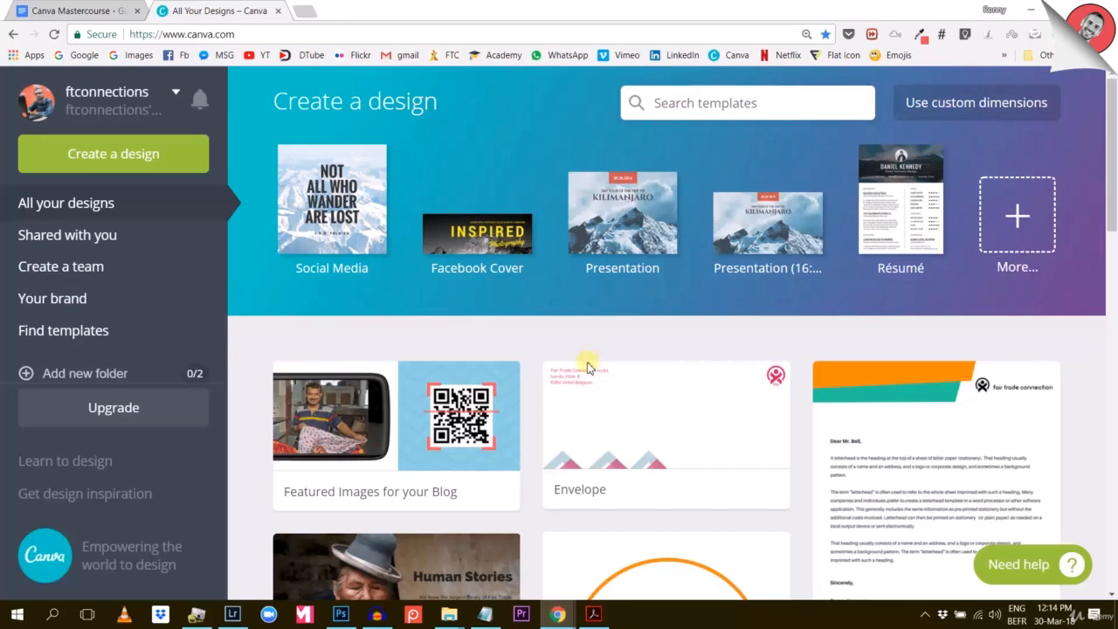
pyautogui.scroll(-7, 590, 361)
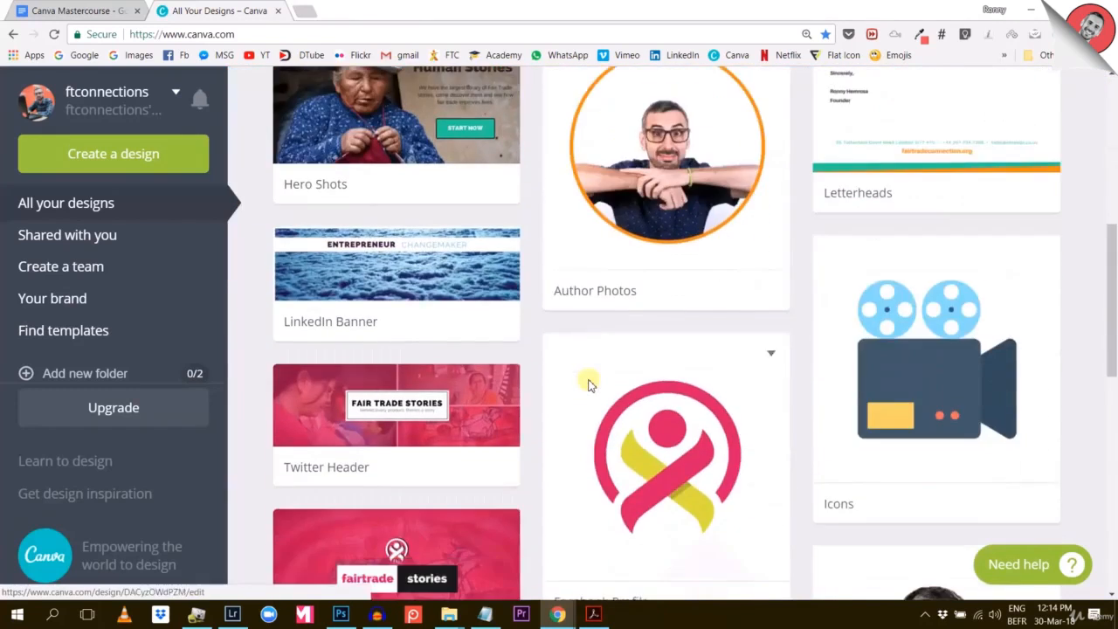
pyautogui.scroll(-4, 589, 385)
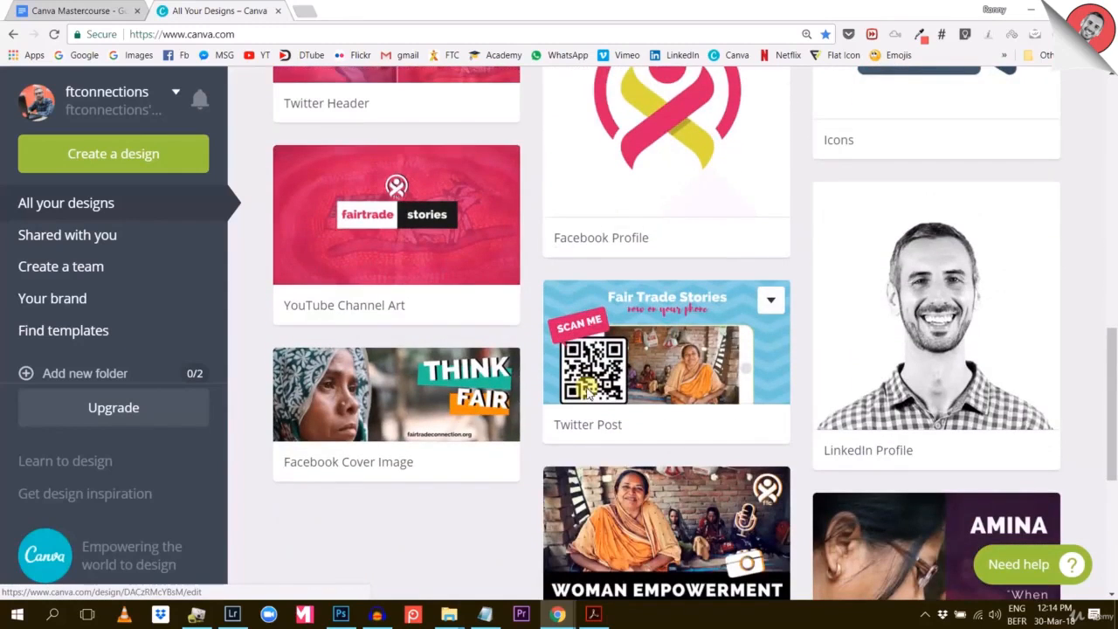
pyautogui.scroll(11, 591, 395)
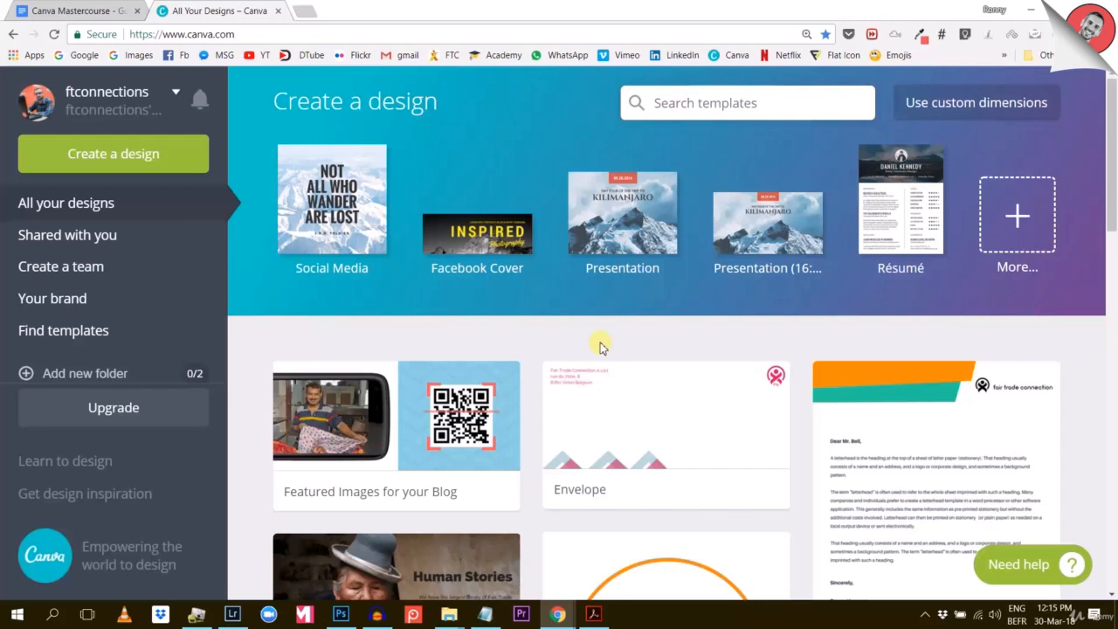
pyautogui.scroll(-1, 601, 349)
pyautogui.scroll(1, 606, 339)
# Search the templates for 'business cards' and scroll the results
pyautogui.click(674, 105)
pyautogui.write('busine')
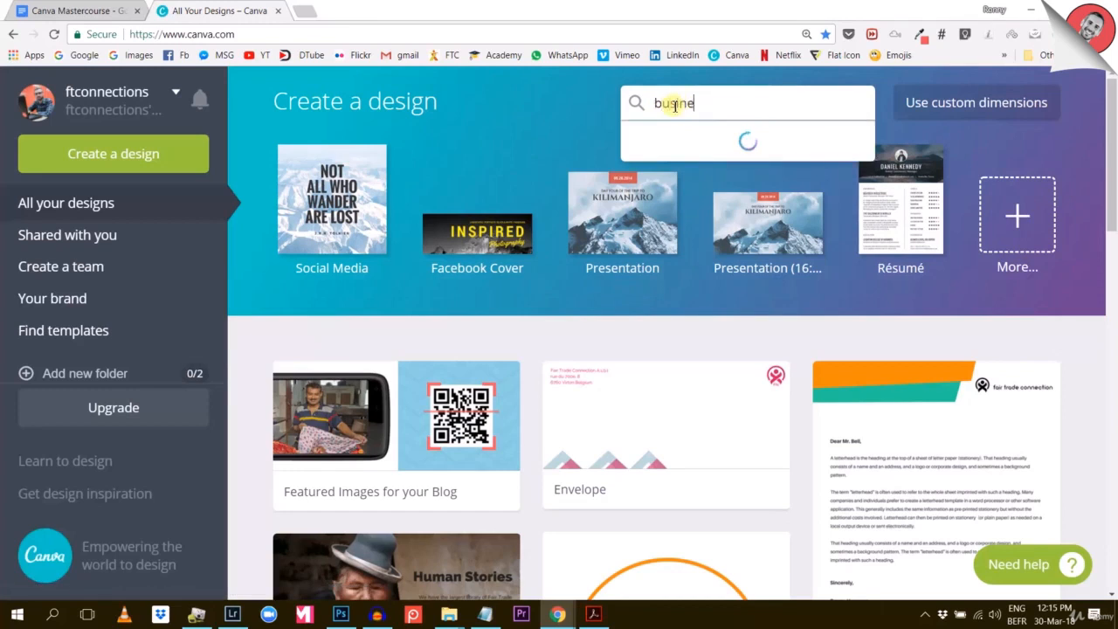
pyautogui.write('ss cards')
pyautogui.press('Return')
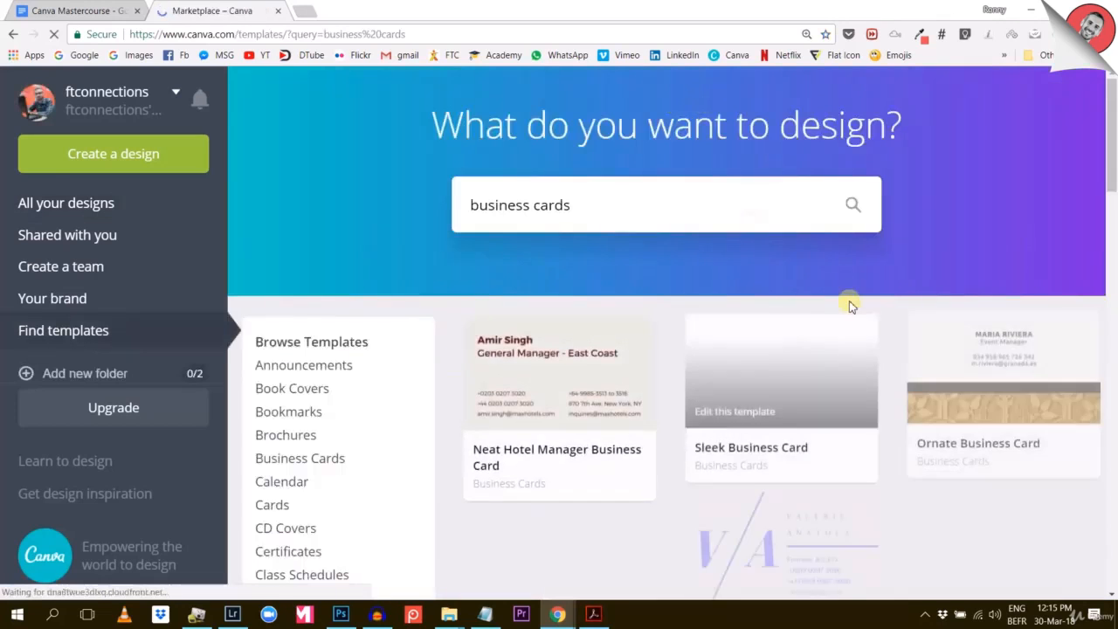
pyautogui.scroll(-2, 843, 319)
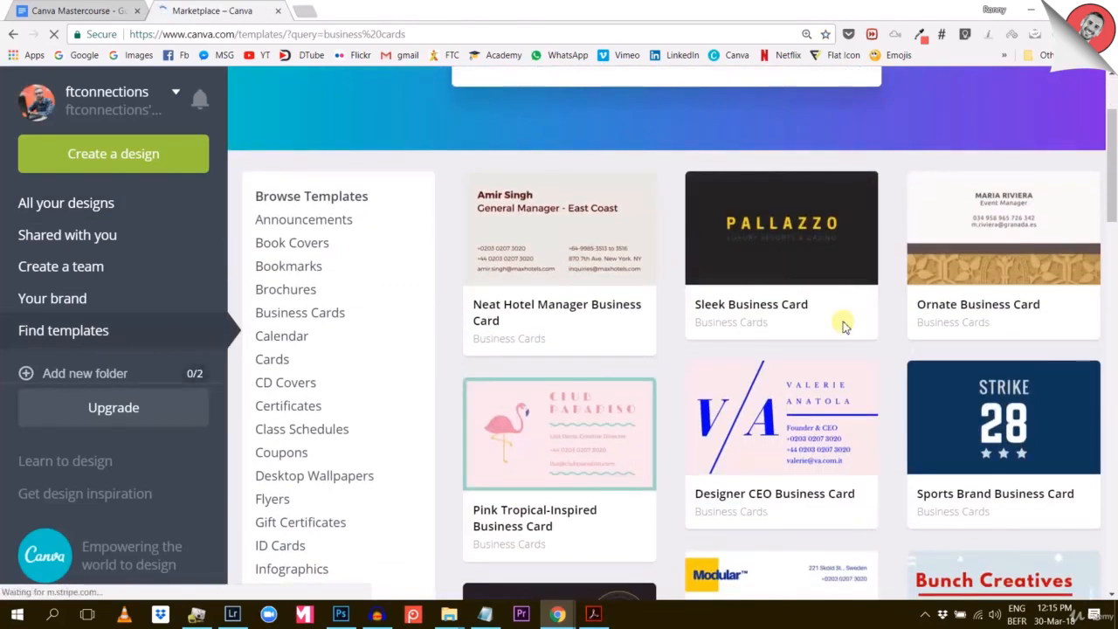
pyautogui.scroll(-4, 843, 324)
pyautogui.scroll(-7, 690, 362)
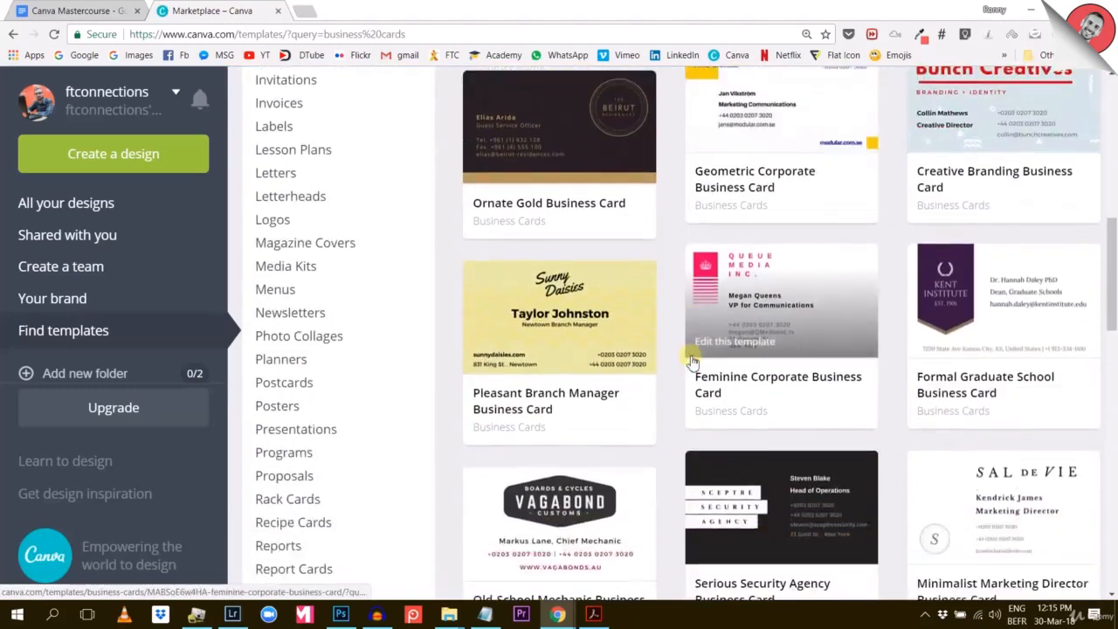
pyautogui.scroll(-8, 695, 359)
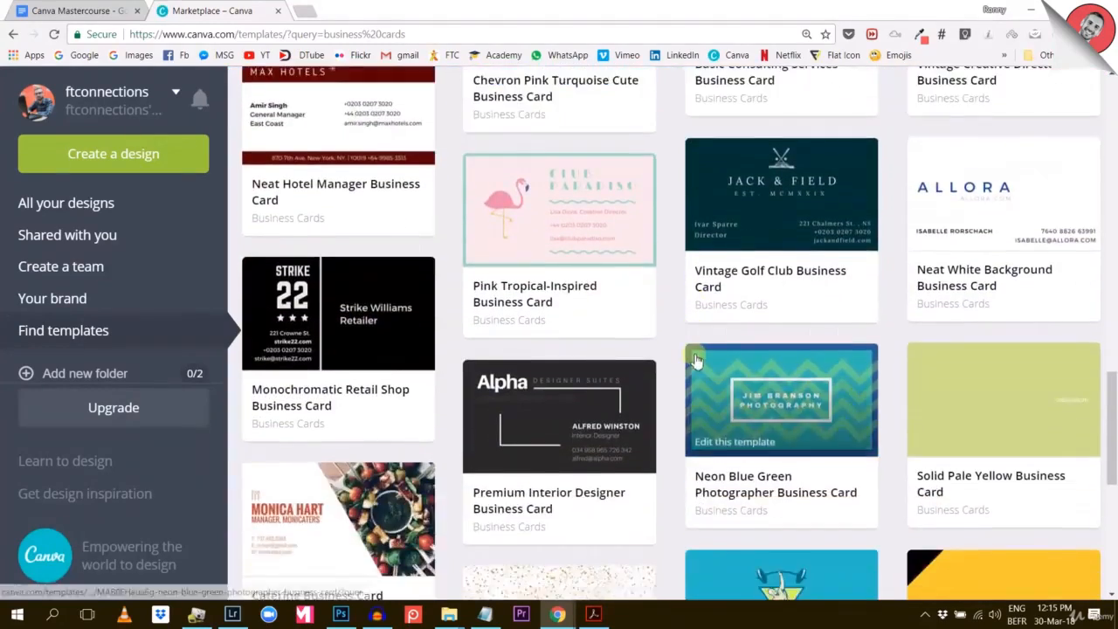
pyautogui.scroll(-1, 698, 369)
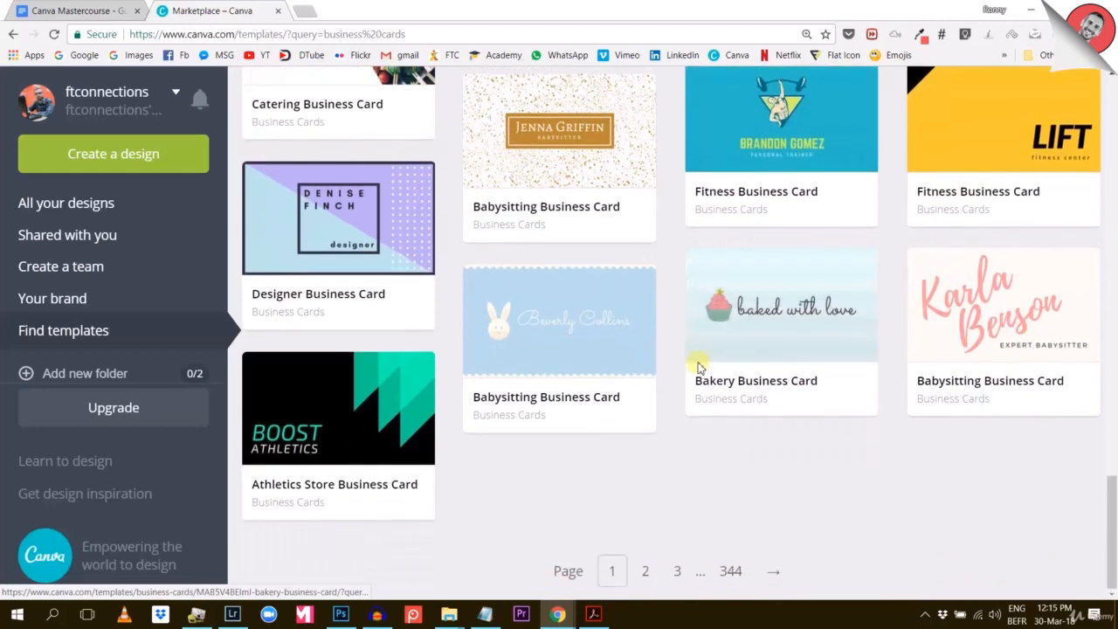
# On results page 2, open the White Notebook Business Card template details
pyautogui.click(642, 574)
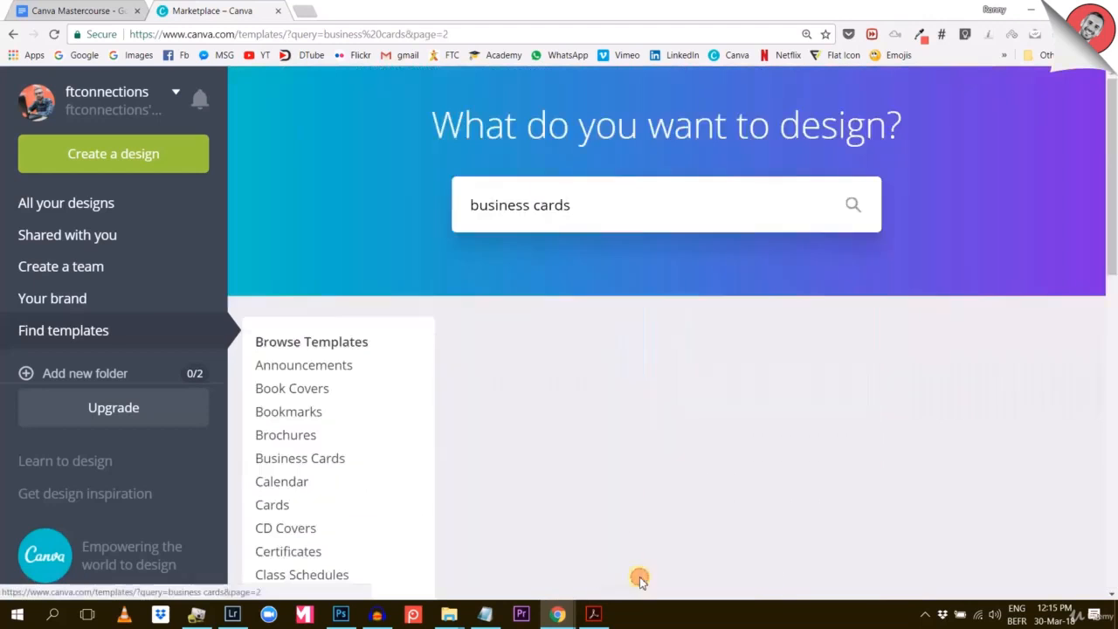
pyautogui.scroll(-5, 644, 521)
pyautogui.scroll(-6, 649, 407)
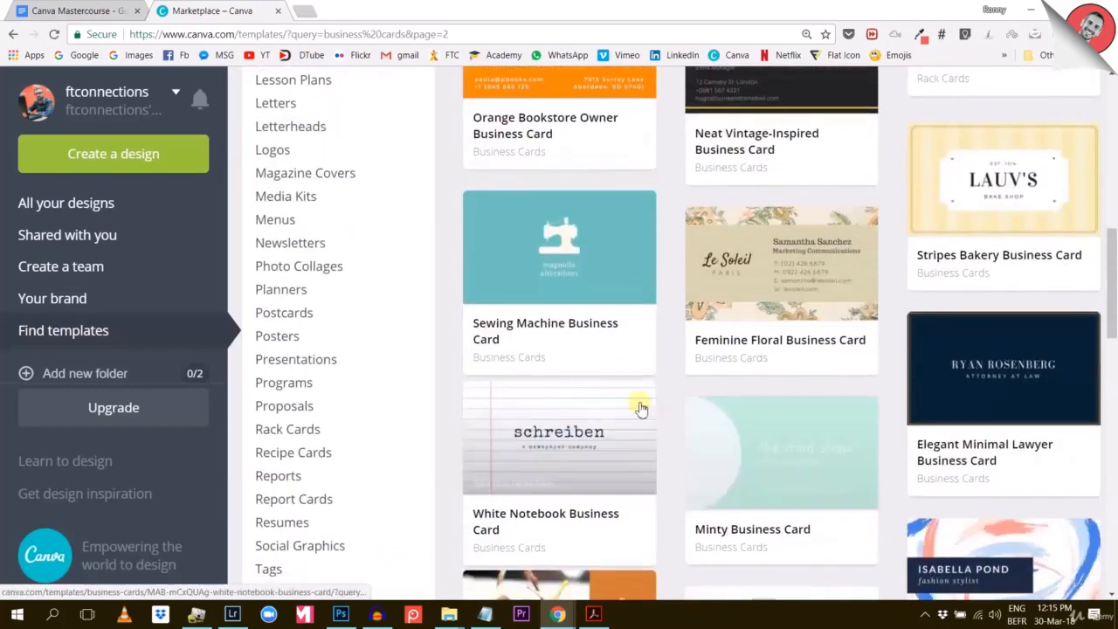
pyautogui.scroll(-3, 640, 400)
pyautogui.scroll(-6, 640, 401)
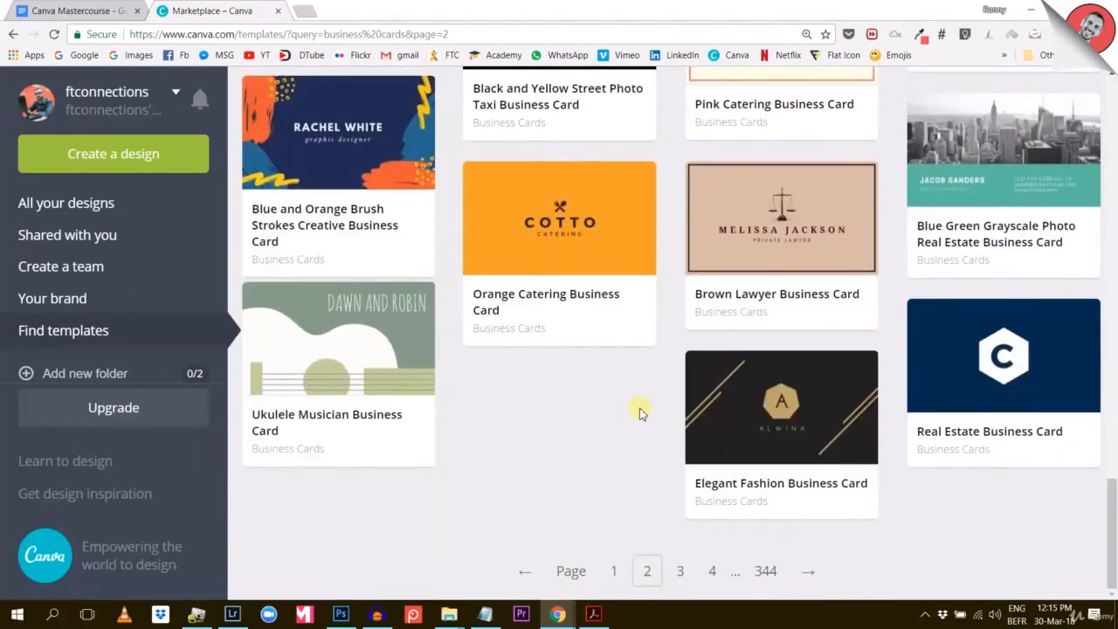
pyautogui.scroll(8, 695, 384)
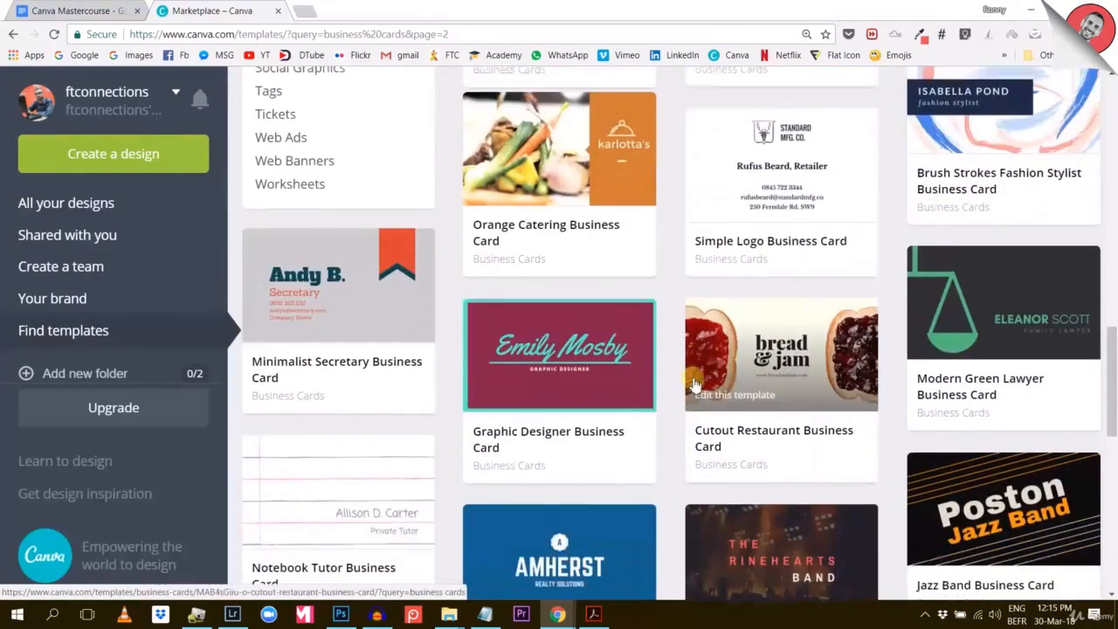
pyautogui.scroll(13, 694, 380)
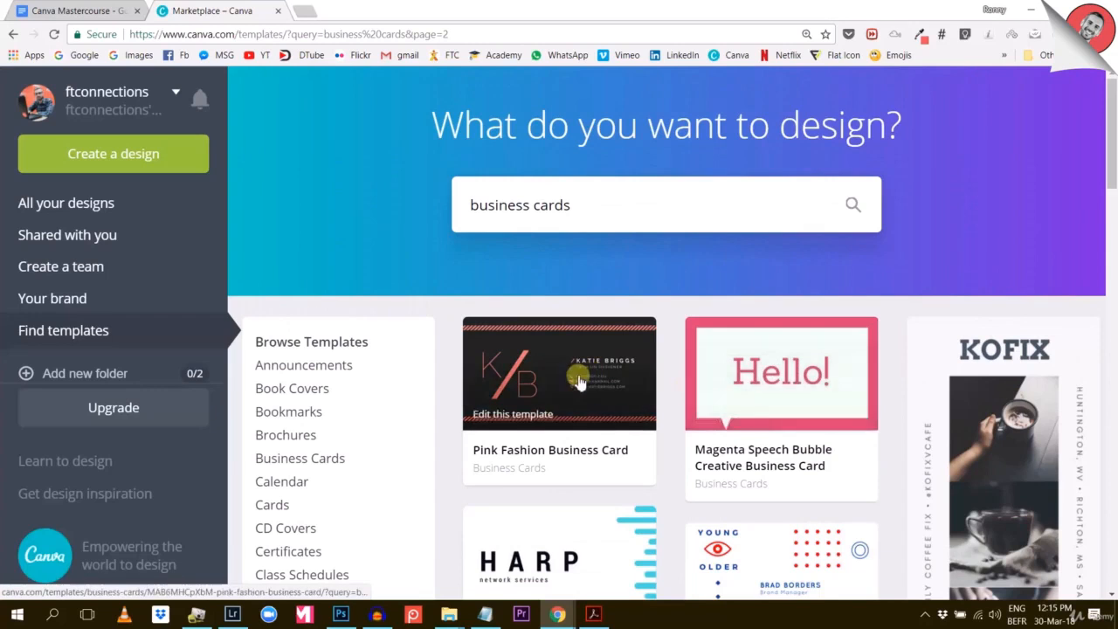
pyautogui.scroll(-3, 746, 371)
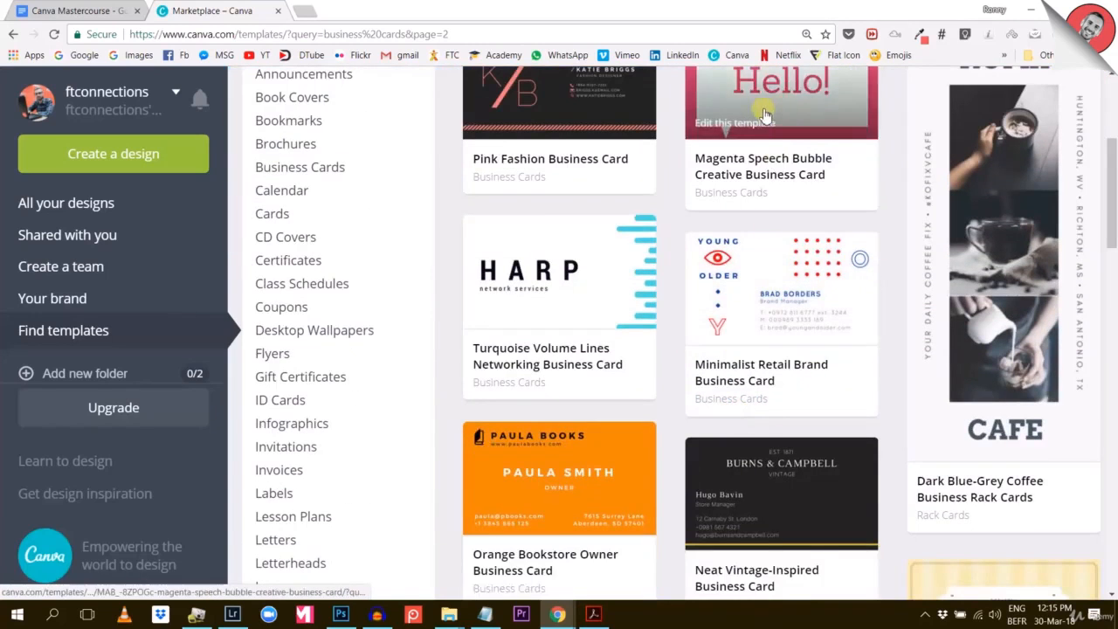
pyautogui.scroll(-5, 553, 406)
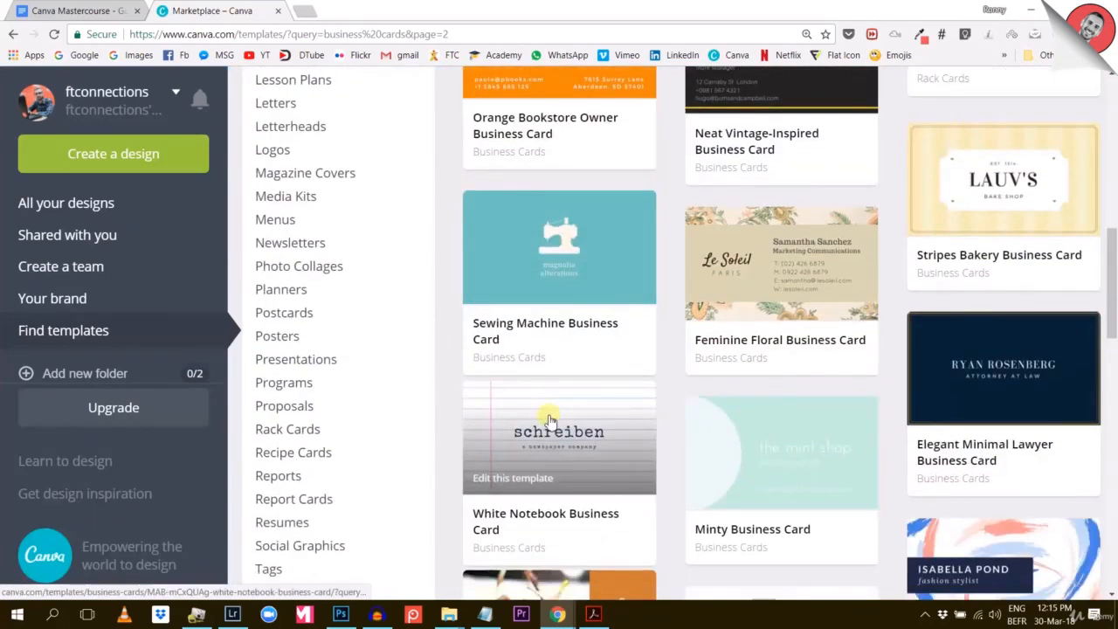
pyautogui.scroll(-1, 549, 420)
pyautogui.click(552, 404)
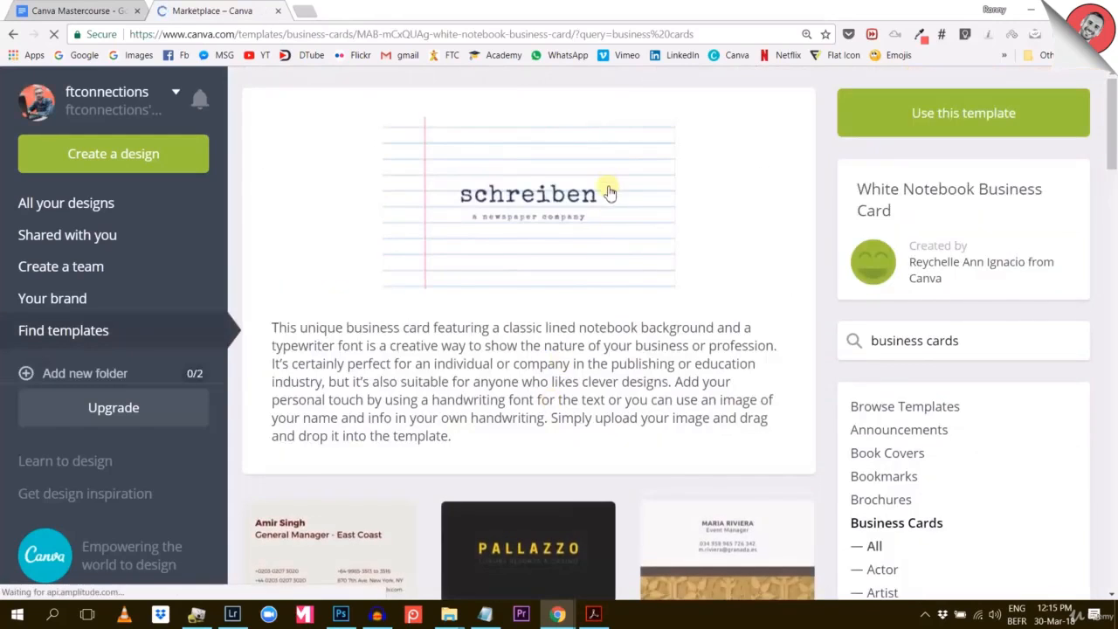
pyautogui.scroll(-7, 602, 192)
pyautogui.scroll(8, 595, 232)
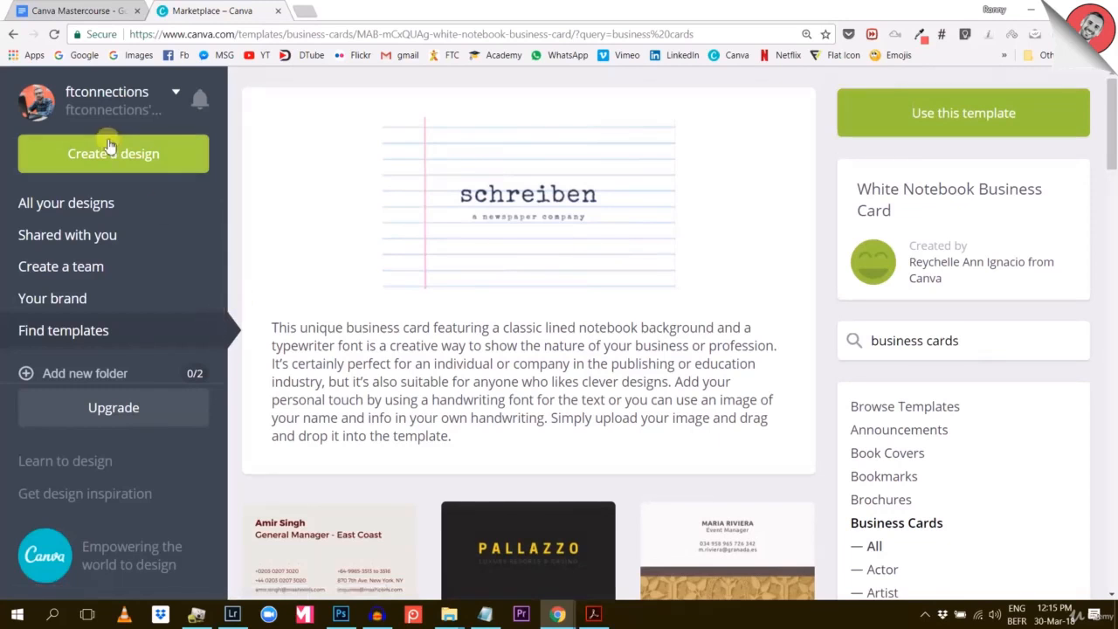
# Start a new blank 85 × 50 mm Business Card design from Marketing Materials
pyautogui.click(140, 154)
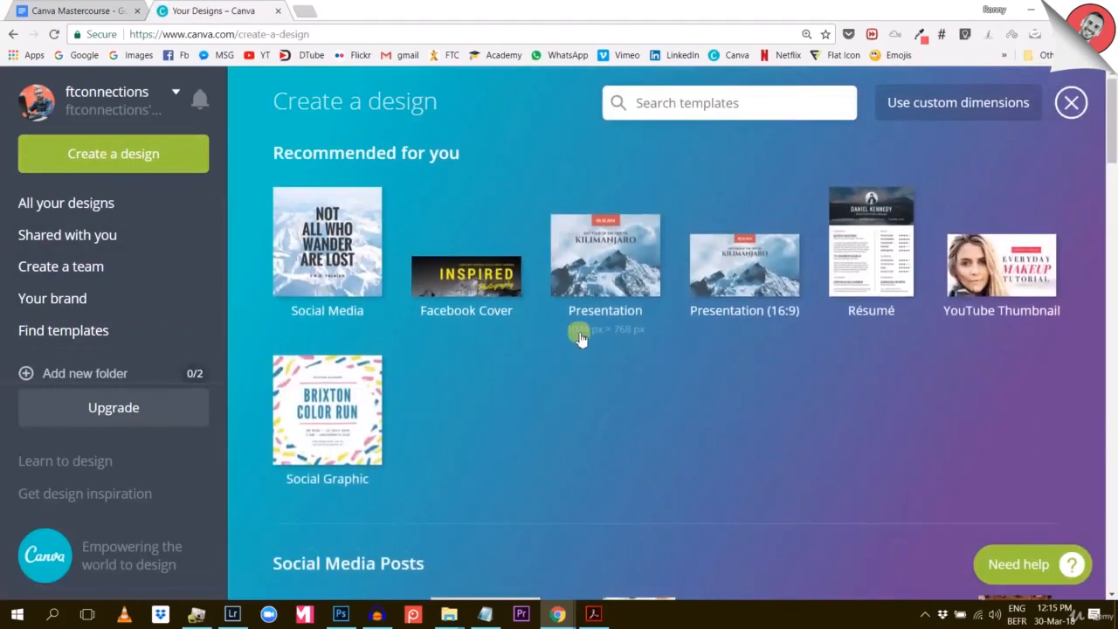
pyautogui.scroll(-4, 571, 339)
pyautogui.scroll(-7, 569, 343)
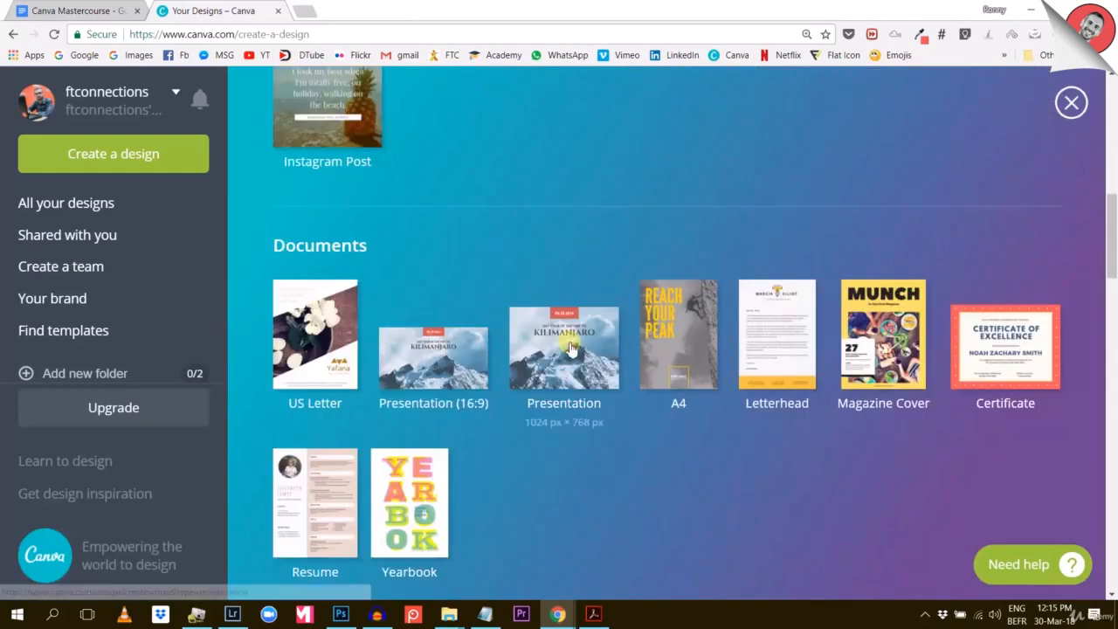
pyautogui.scroll(-7, 568, 343)
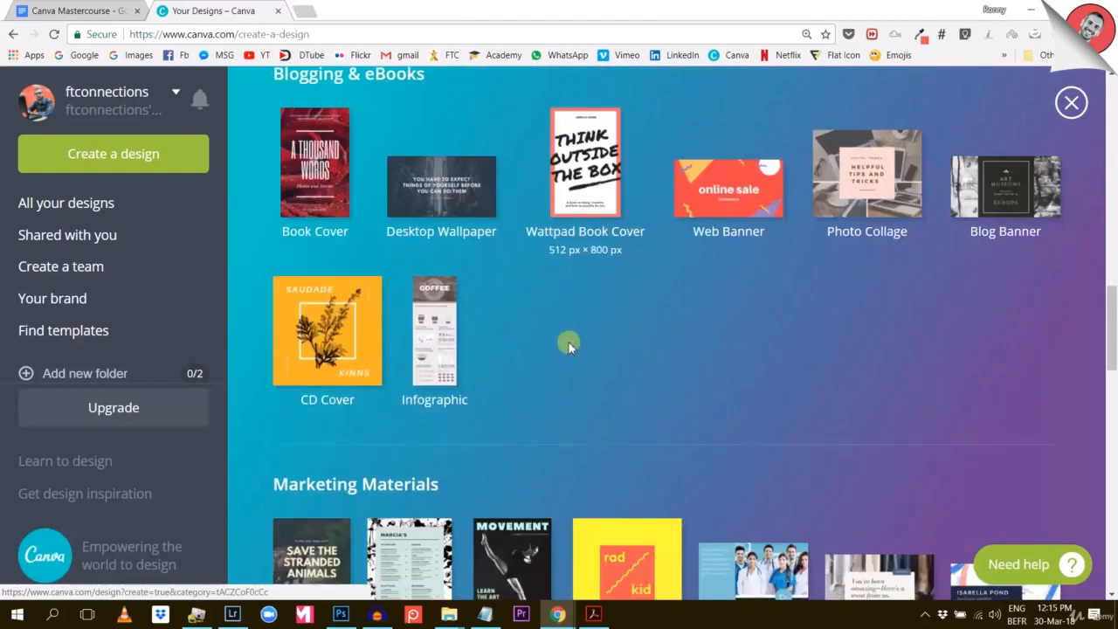
pyautogui.scroll(-1, 397, 333)
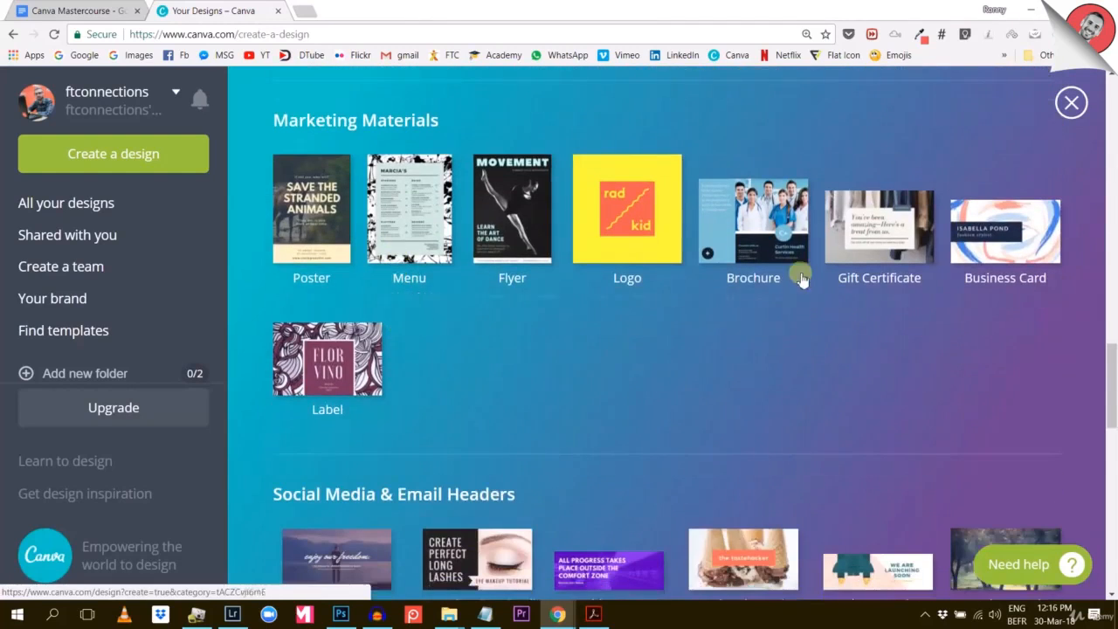
pyautogui.click(1012, 251)
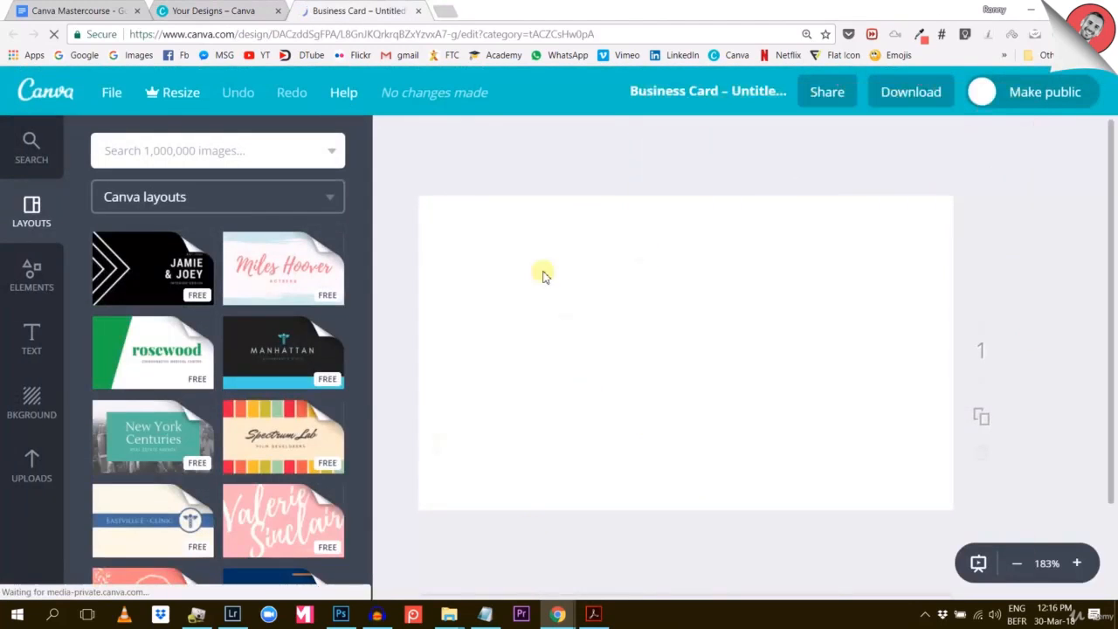
# Apply the Hello! layout from the Magenta Speech Bubble Creative Business Card set to the blank card
pyautogui.scroll(-1, 227, 336)
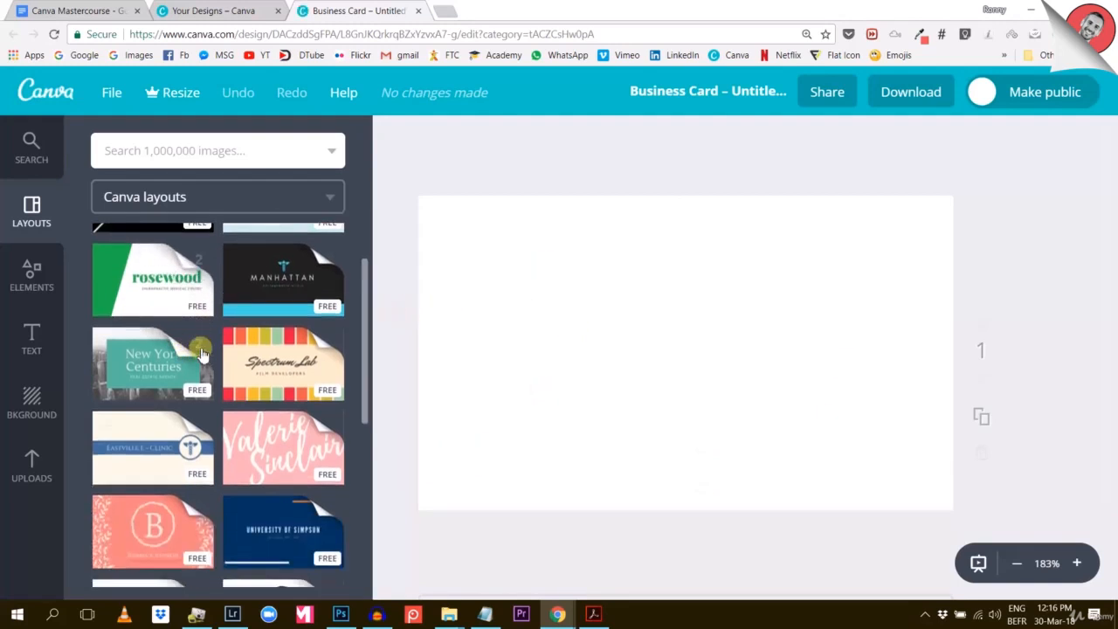
pyautogui.scroll(-1, 201, 354)
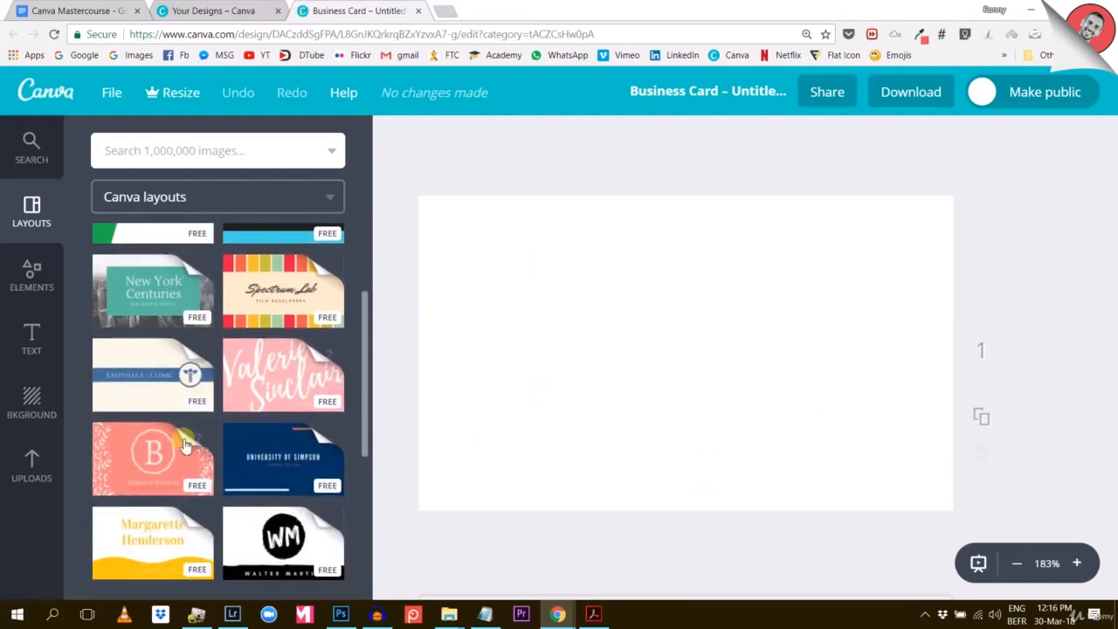
pyautogui.scroll(-2, 297, 437)
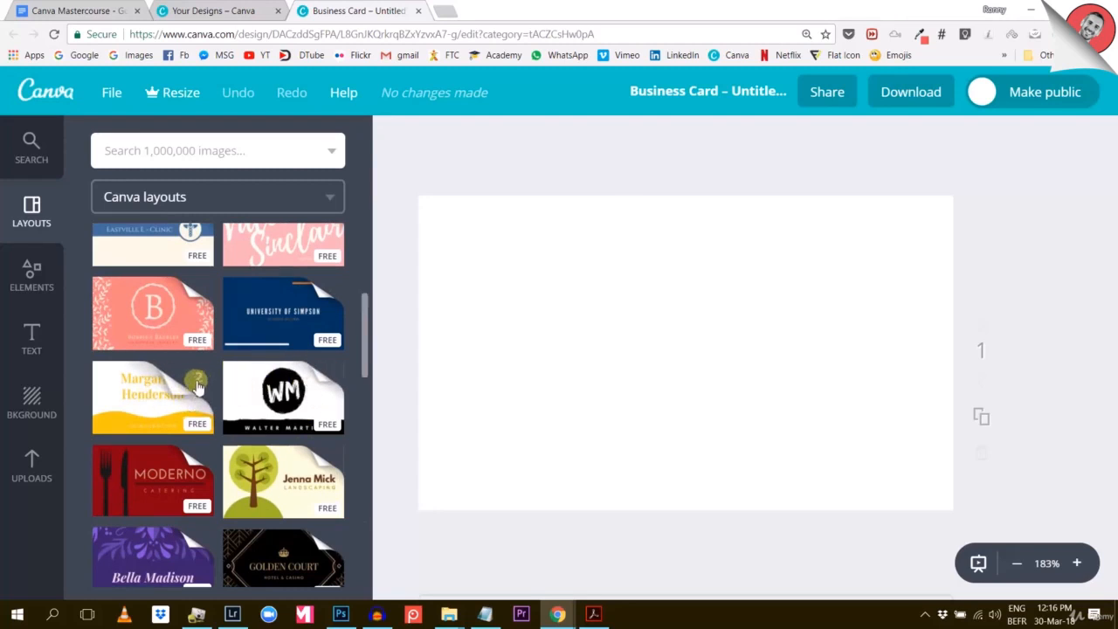
pyautogui.scroll(-2, 200, 384)
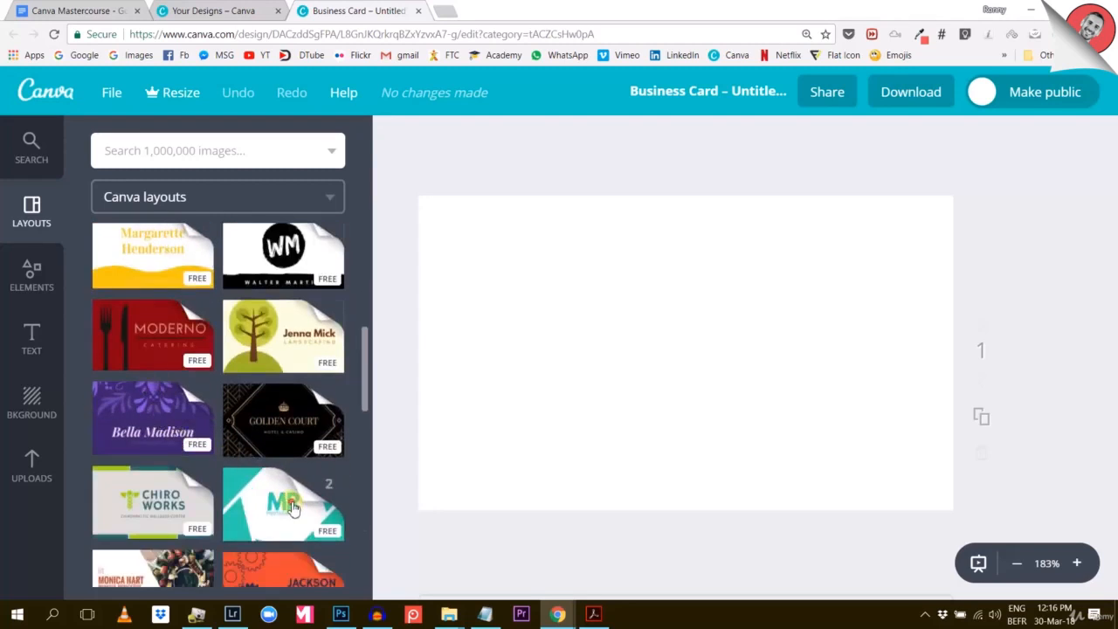
pyautogui.click(293, 515)
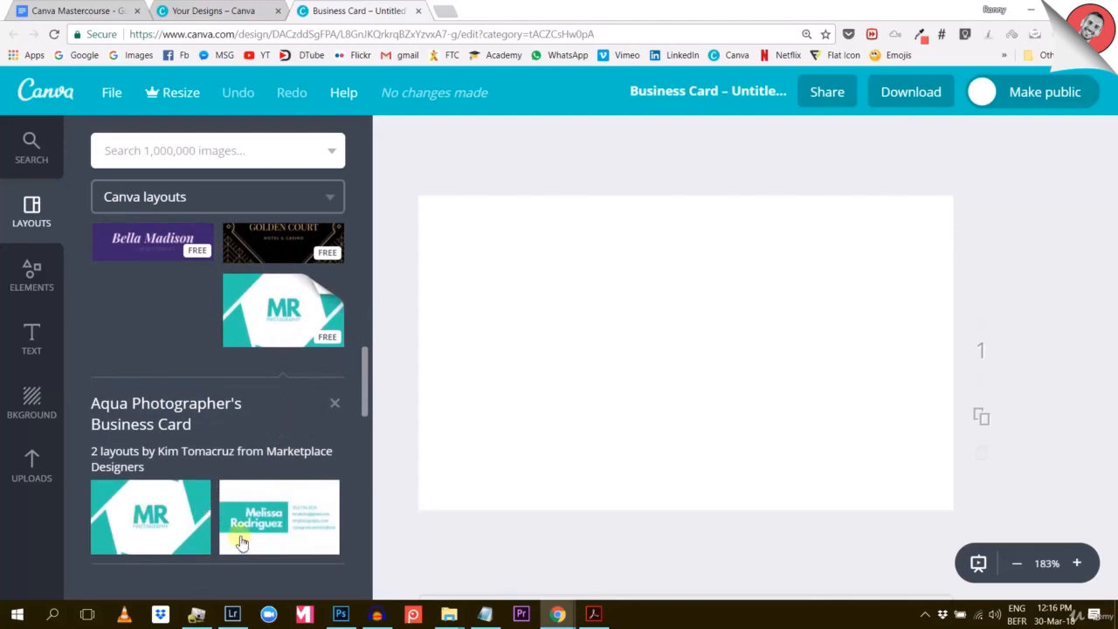
pyautogui.scroll(2, 284, 434)
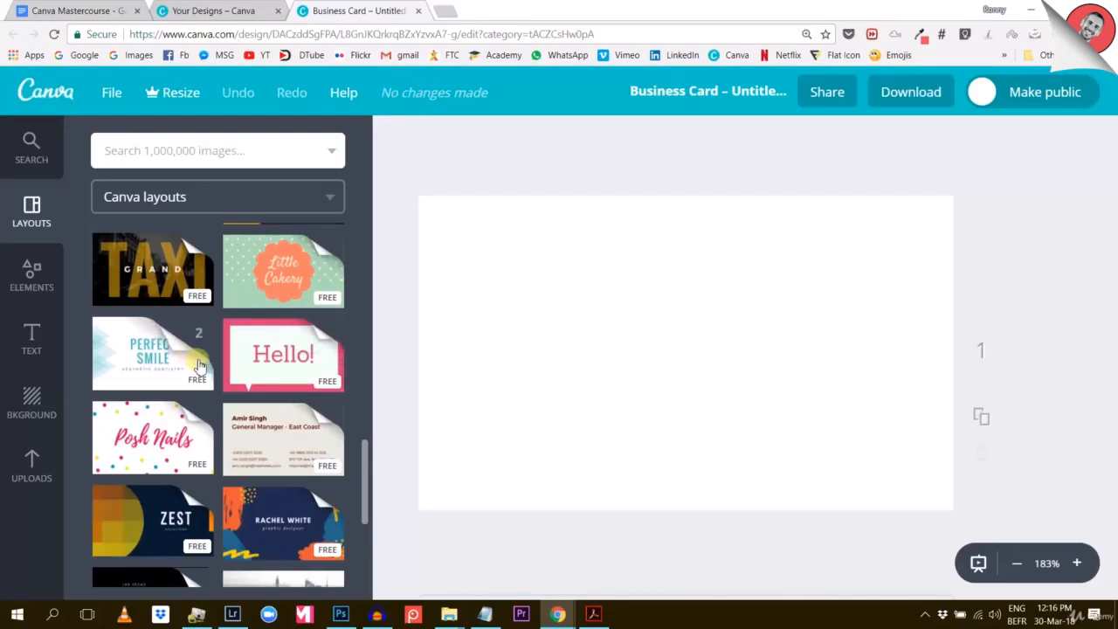
pyautogui.scroll(2, 194, 350)
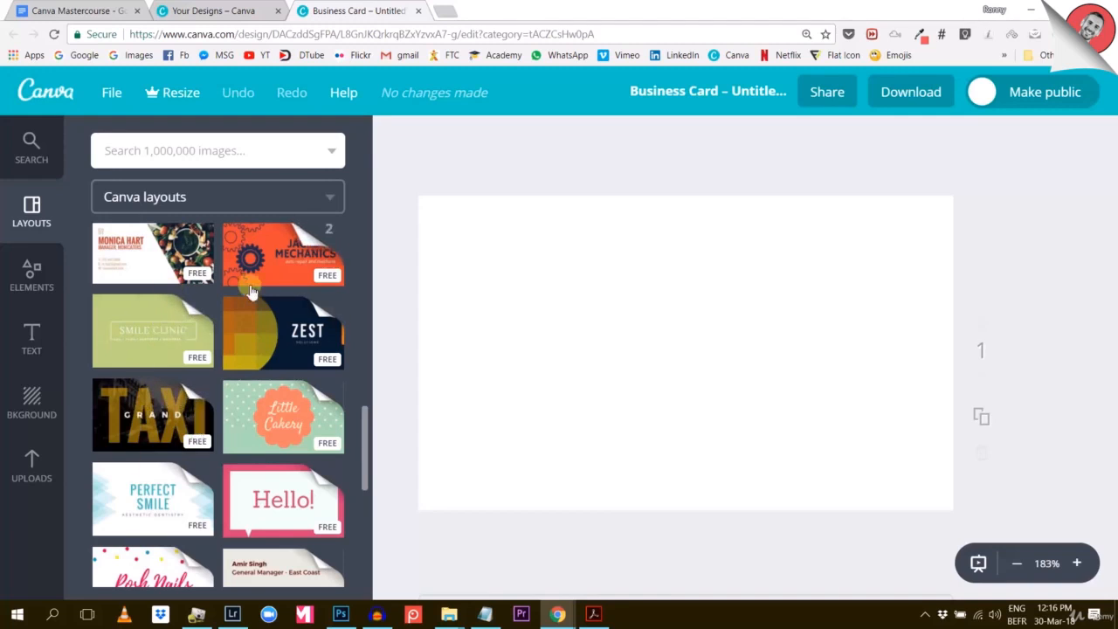
pyautogui.scroll(-2, 249, 467)
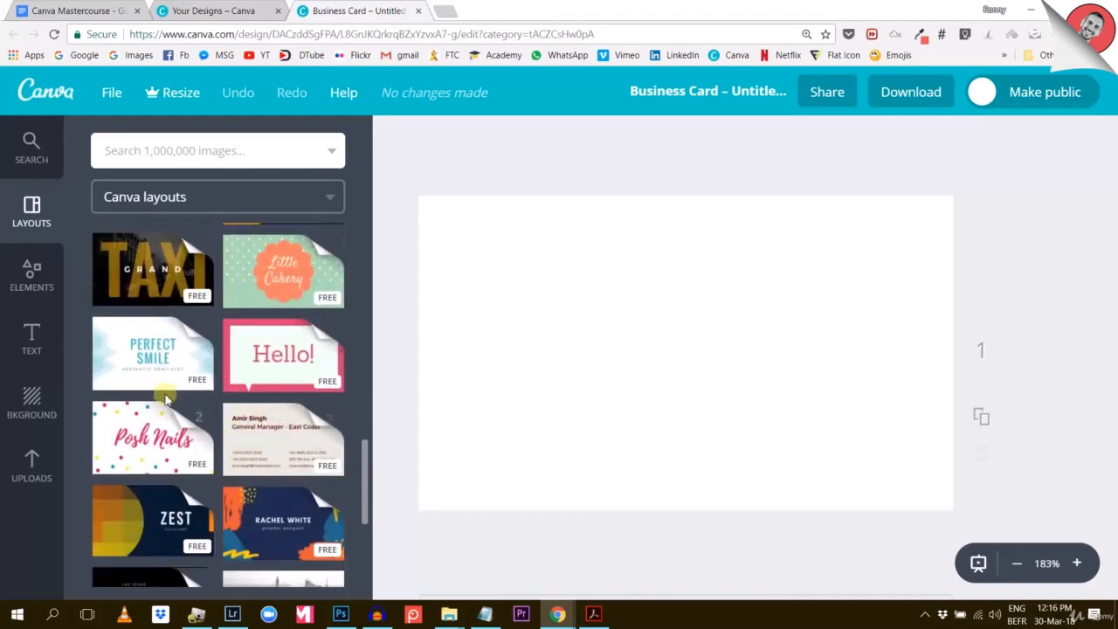
pyautogui.click(278, 367)
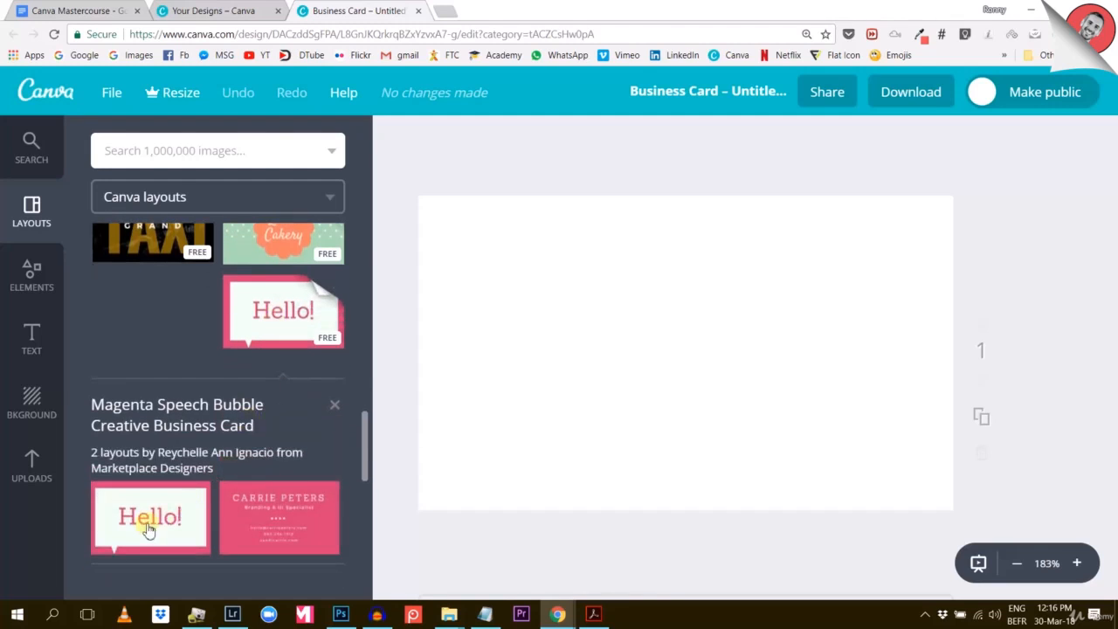
pyautogui.click(151, 528)
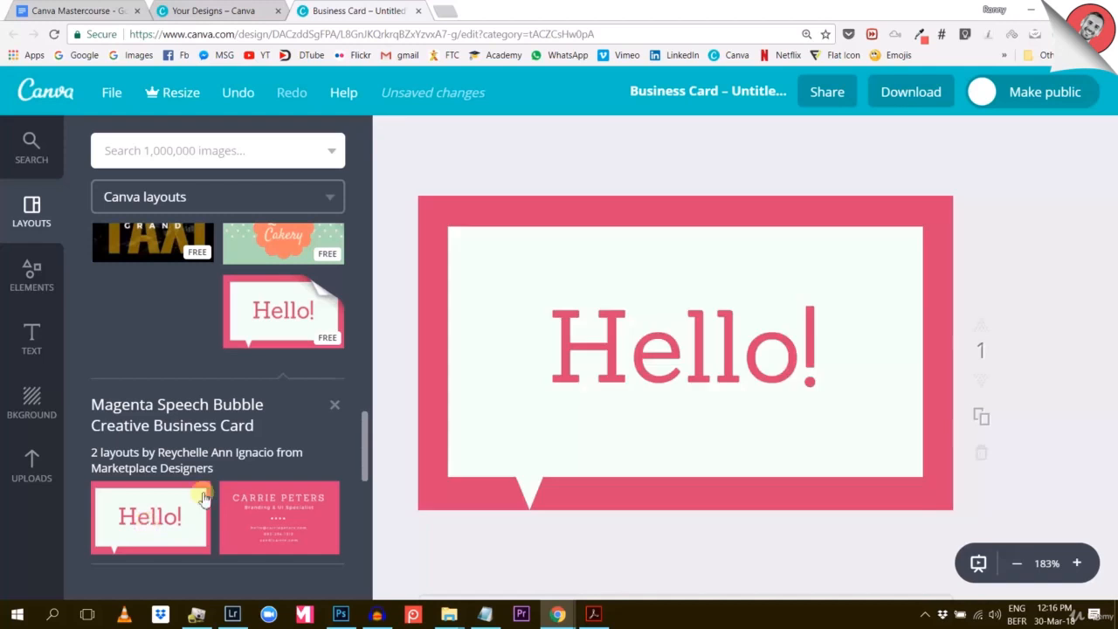
# Add a Carrie Peters back page, delete it again, and close the template details
pyautogui.scroll(-3, 524, 366)
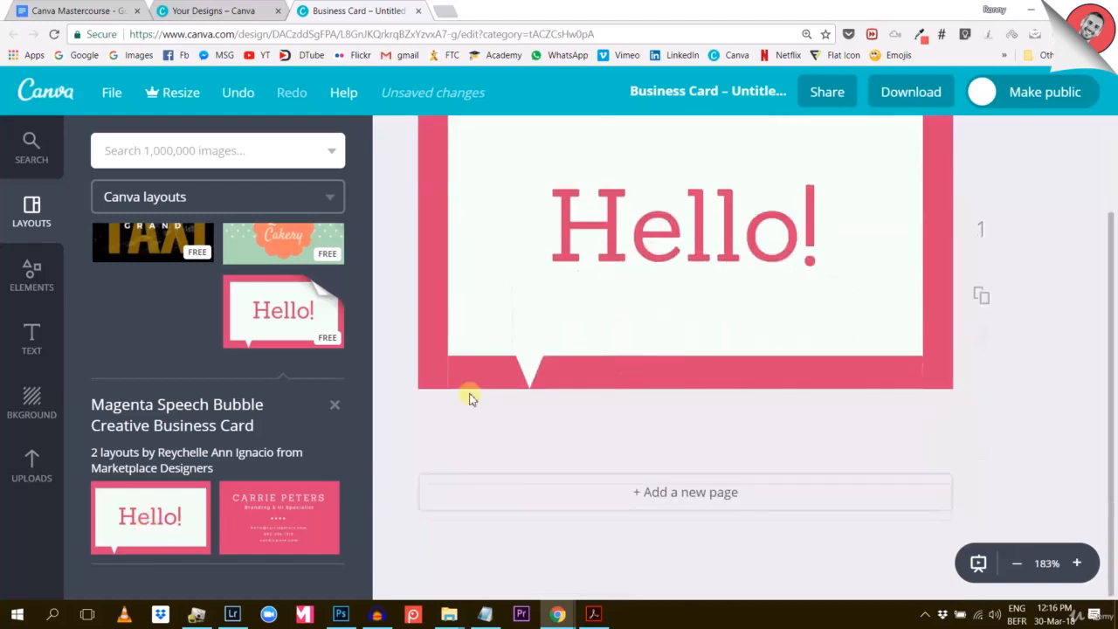
pyautogui.click(568, 494)
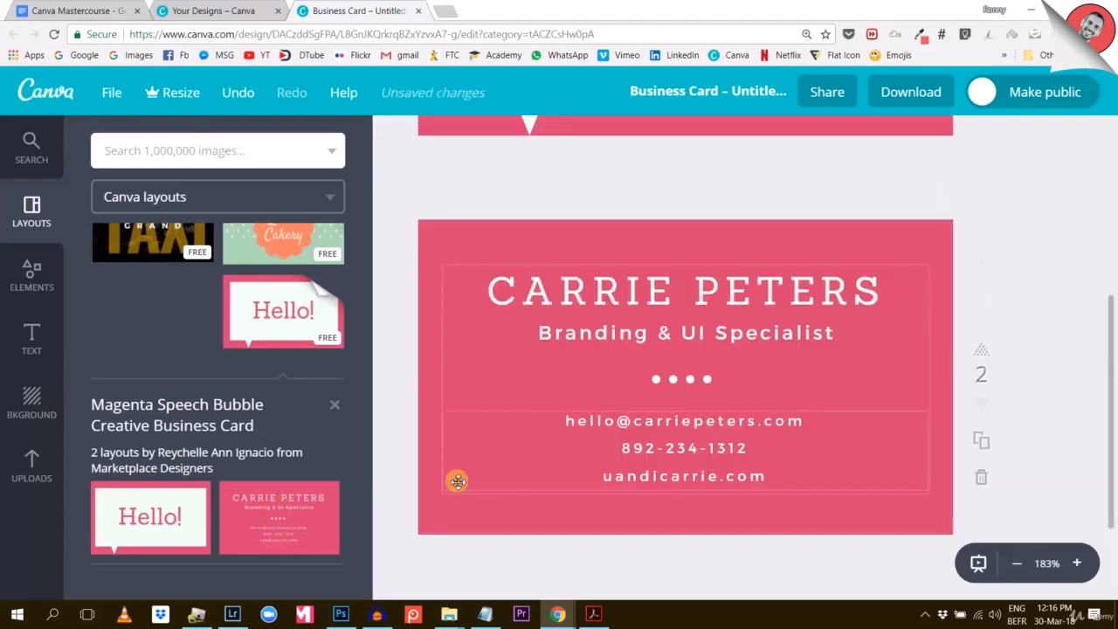
pyautogui.click(979, 486)
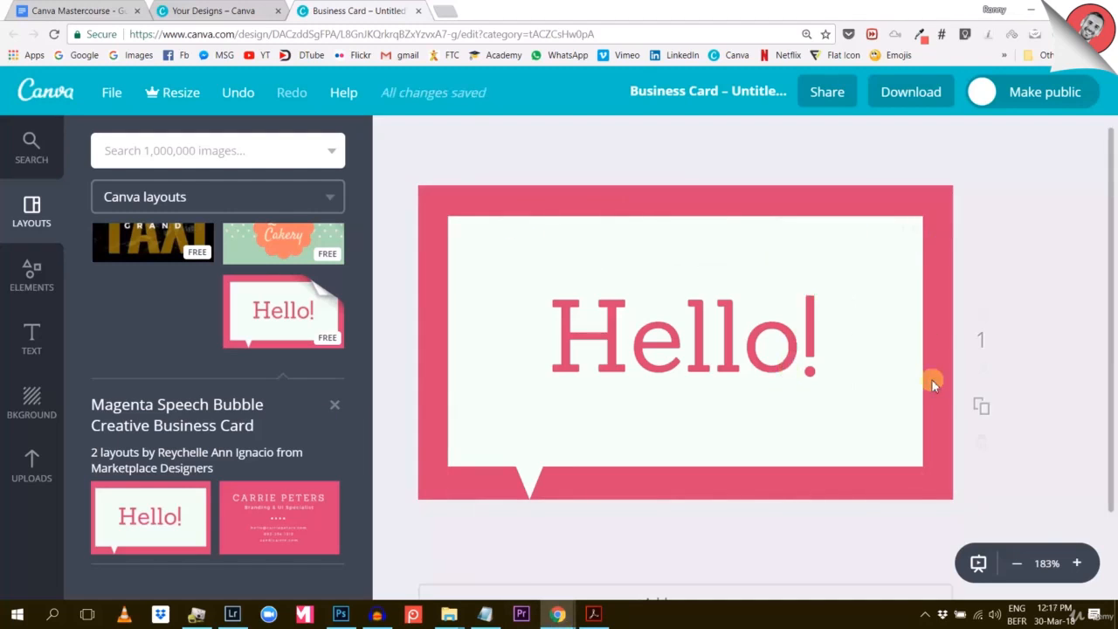
pyautogui.click(335, 404)
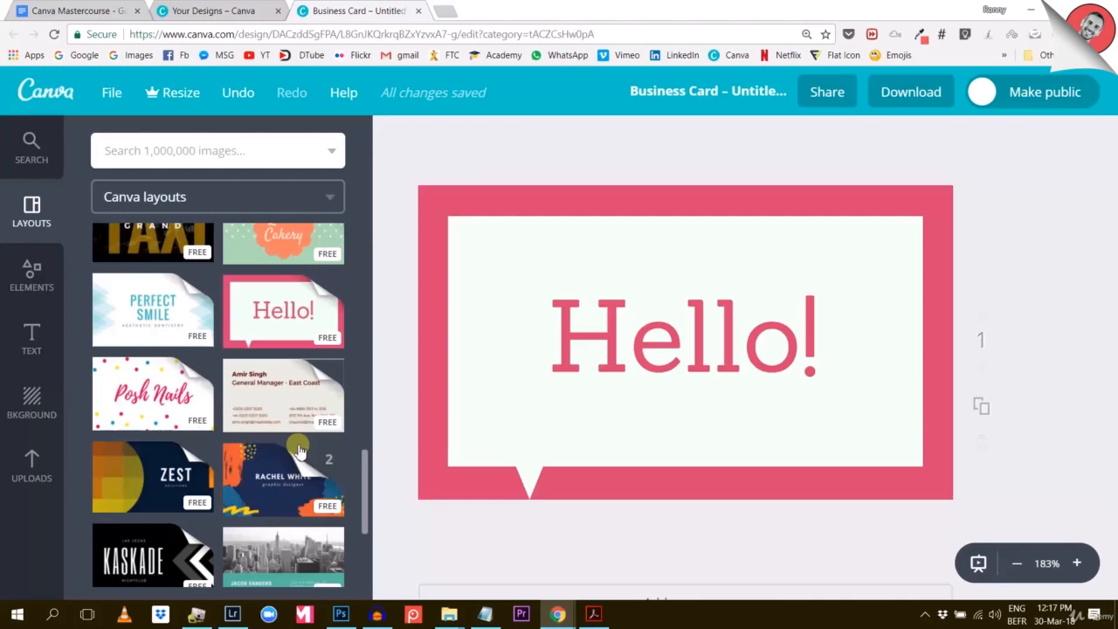
# Add the uploaded smiling man photo to the Hello! card
pyautogui.click(30, 467)
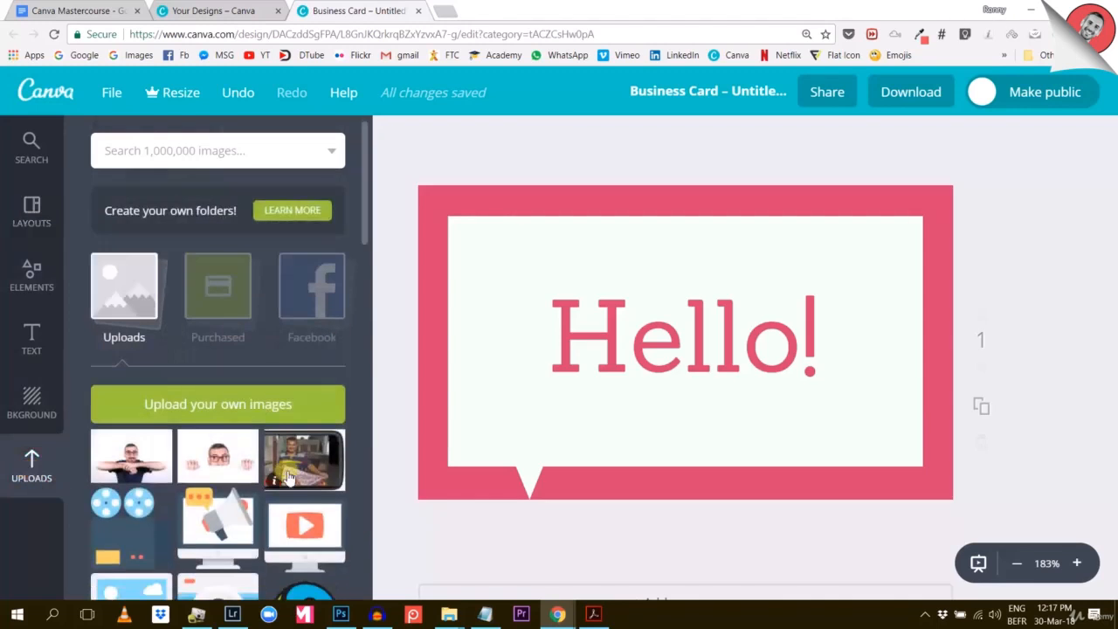
pyautogui.scroll(-4, 283, 476)
pyautogui.scroll(-1, 284, 476)
pyautogui.click(135, 504)
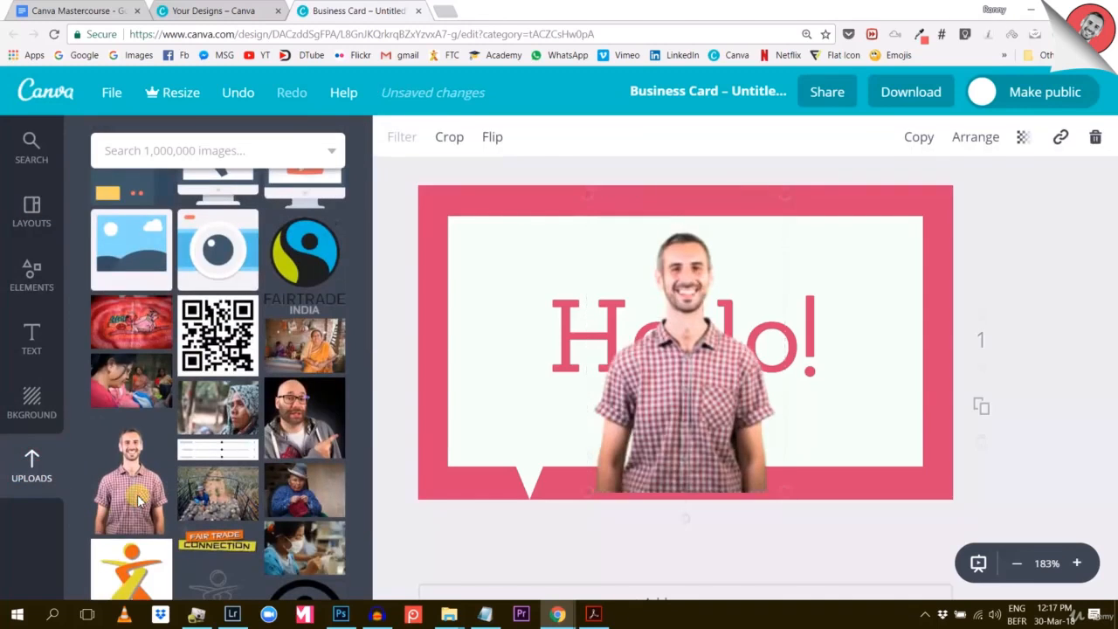
# Shrink the man photo to about half size and rest it on the card's bottom-left edge
pyautogui.moveTo(544, 462)
pyautogui.mouseDown()
pyautogui.moveTo(487, 434)
pyautogui.moveTo(526, 421)
pyautogui.moveTo(518, 457)
pyautogui.moveTo(572, 443)
pyautogui.moveTo(530, 462)
pyautogui.mouseUp()
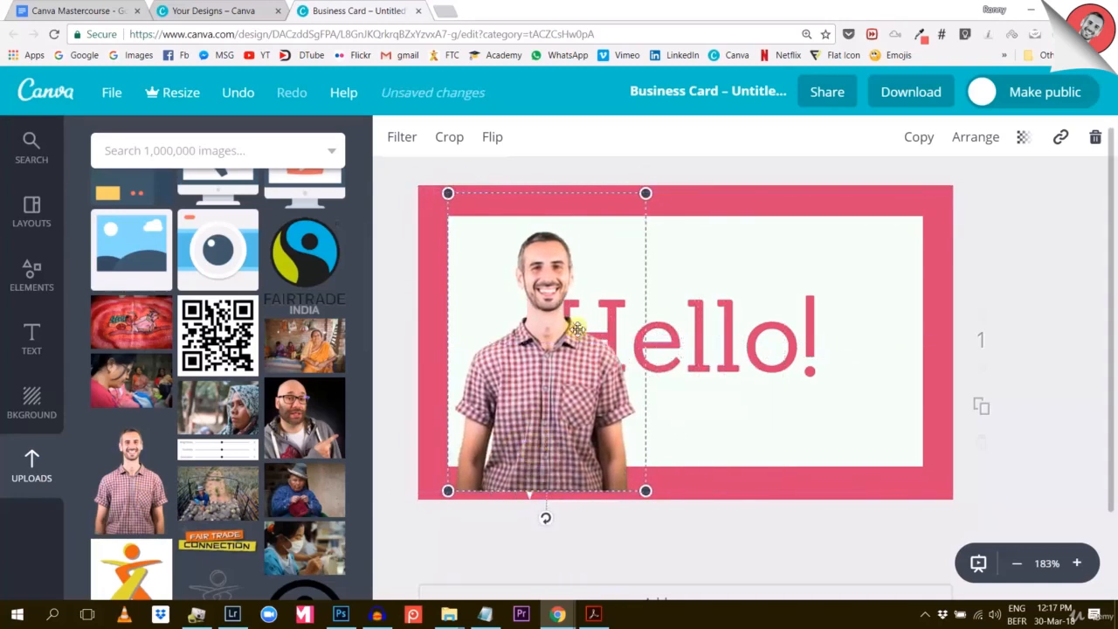
pyautogui.moveTo(645, 193); pyautogui.dragTo(568, 411)
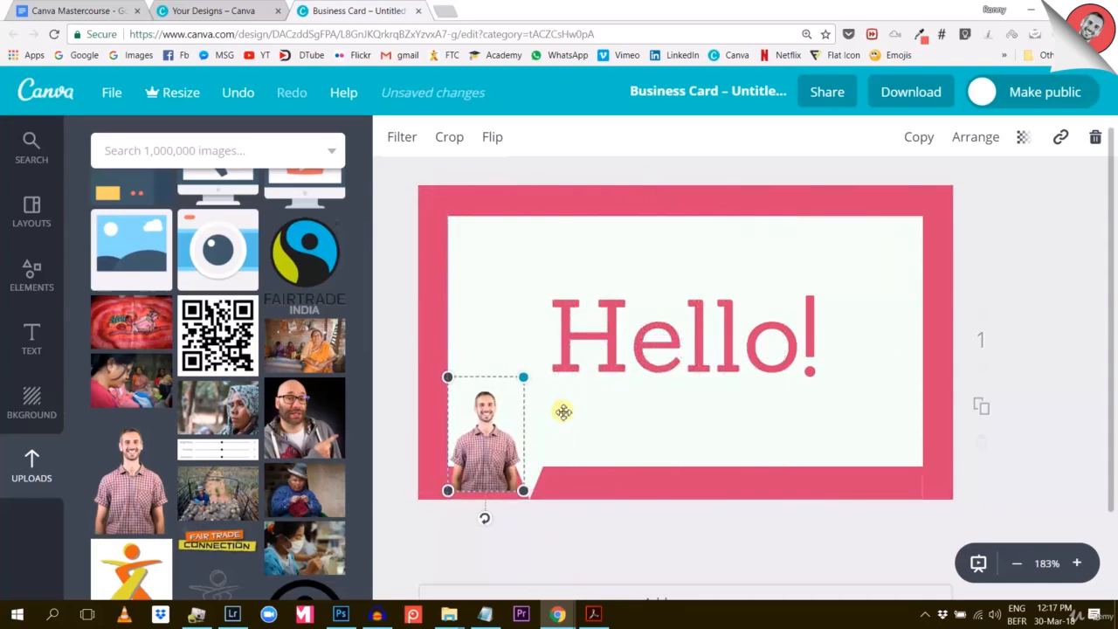
pyautogui.moveTo(504, 444); pyautogui.dragTo(505, 453)
pyautogui.moveTo(516, 402); pyautogui.dragTo(571, 386)
pyautogui.moveTo(512, 458); pyautogui.dragTo(499, 493)
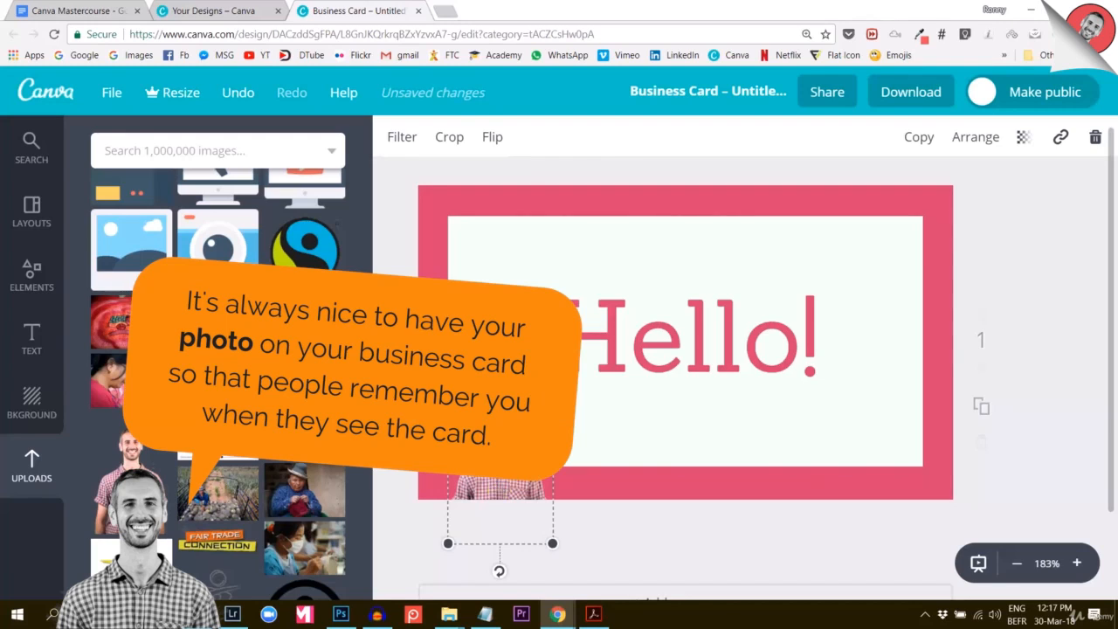
pyautogui.moveTo(553, 385); pyautogui.dragTo(606, 419)
pyautogui.moveTo(510, 469); pyautogui.dragTo(515, 460)
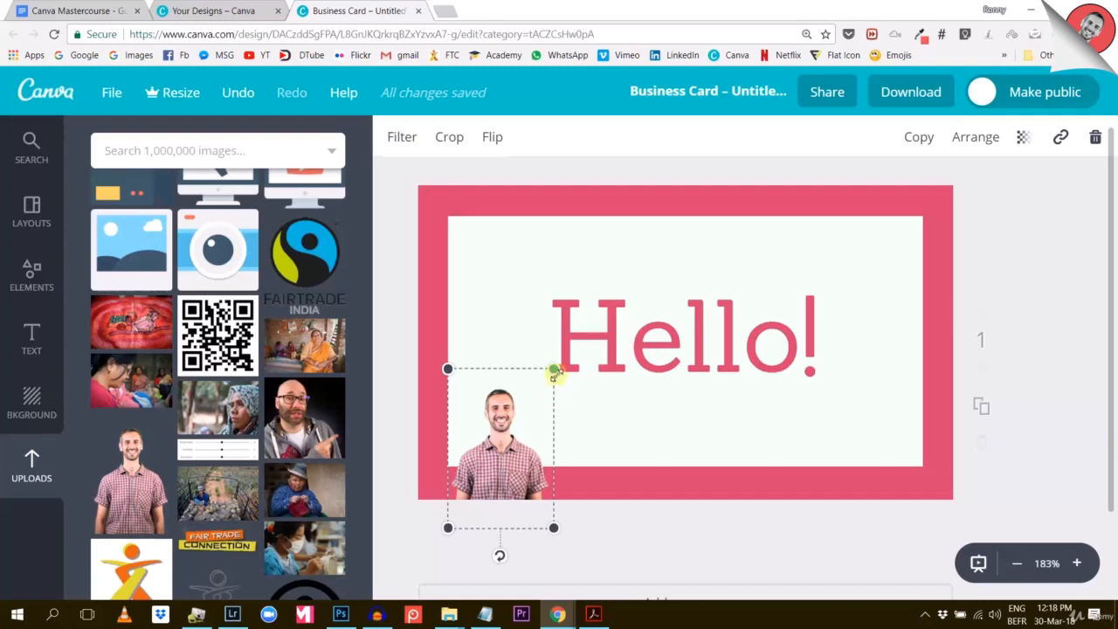
pyautogui.moveTo(507, 448); pyautogui.dragTo(508, 450)
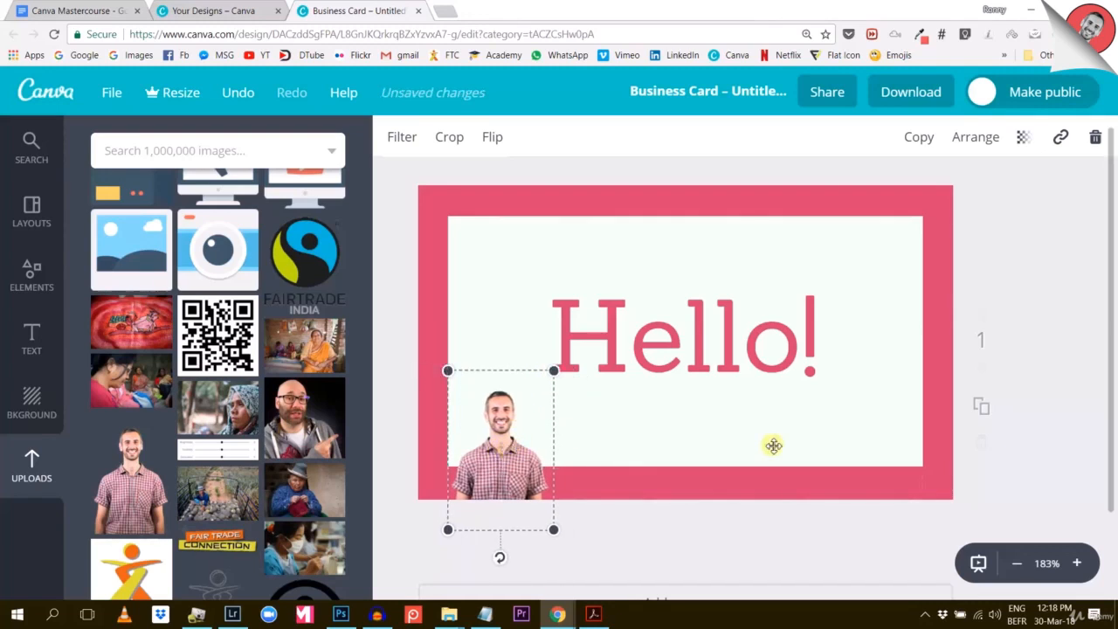
# Move the white speech bubble up and slightly right, then rotate it clockwise
pyautogui.click(679, 437)
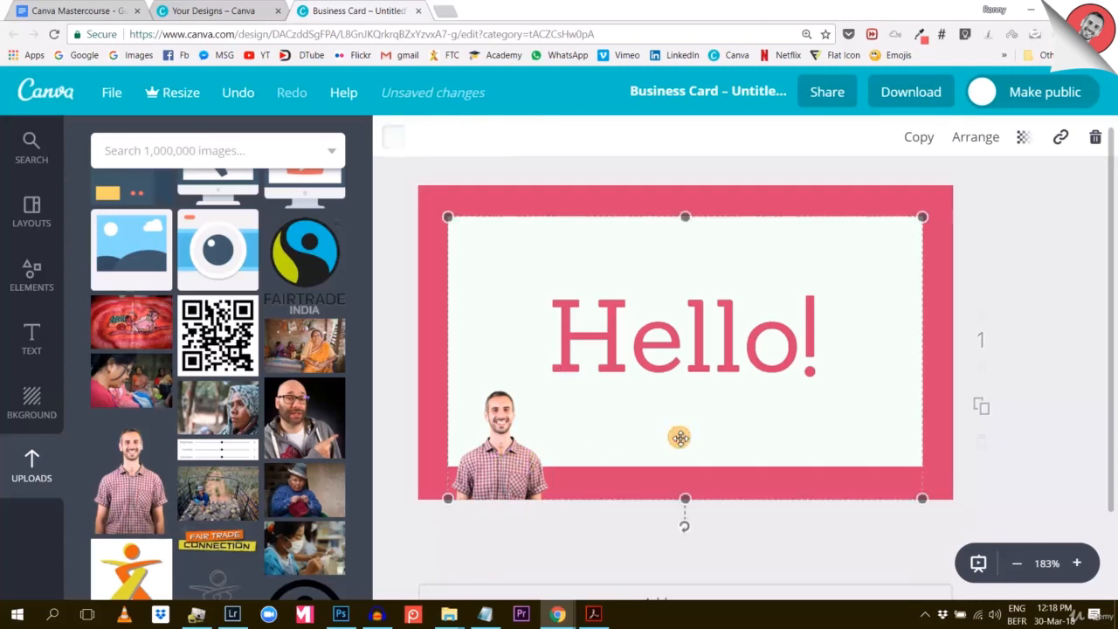
pyautogui.moveTo(745, 424); pyautogui.dragTo(720, 376)
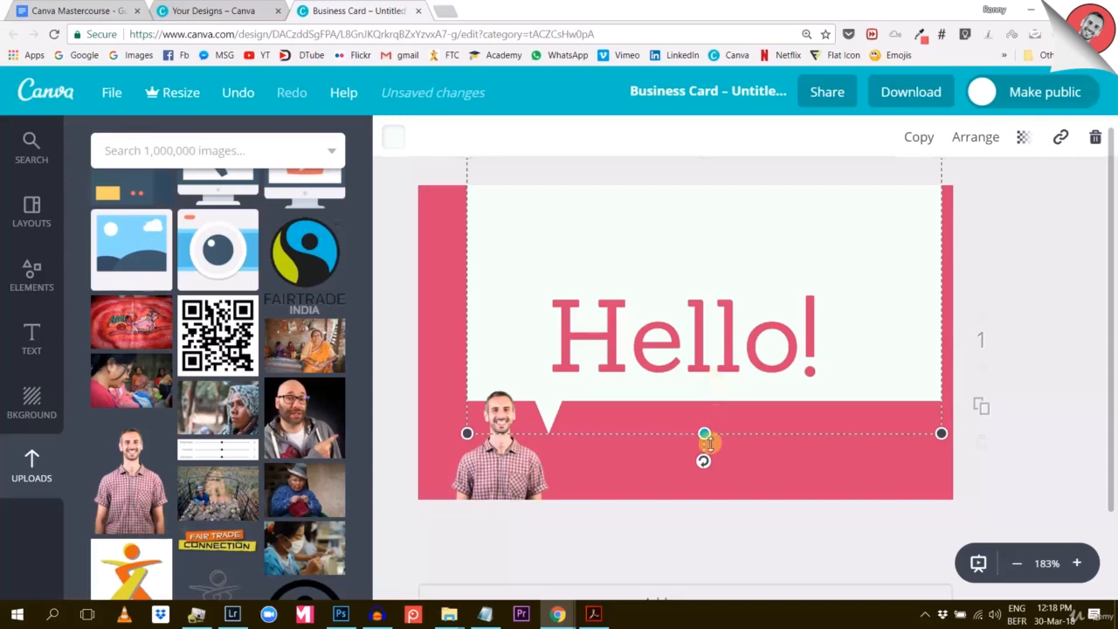
pyautogui.moveTo(702, 460); pyautogui.dragTo(652, 474)
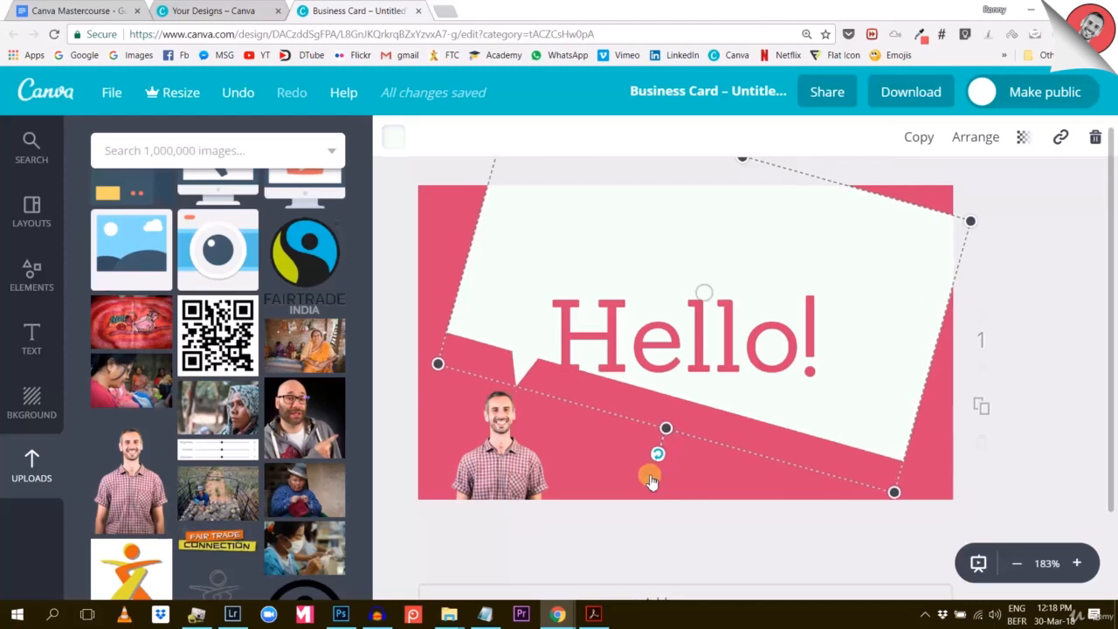
pyautogui.click(1062, 290)
# Move the Hello! text up and rotate it to match the bubble's tilt
pyautogui.moveTo(728, 342); pyautogui.dragTo(743, 279)
pyautogui.click(777, 340)
pyautogui.moveTo(703, 370); pyautogui.dragTo(667, 386)
# Change the Hello! text font from Sanchez to Raleway Heavy
pyautogui.click(1045, 257)
pyautogui.click(716, 285)
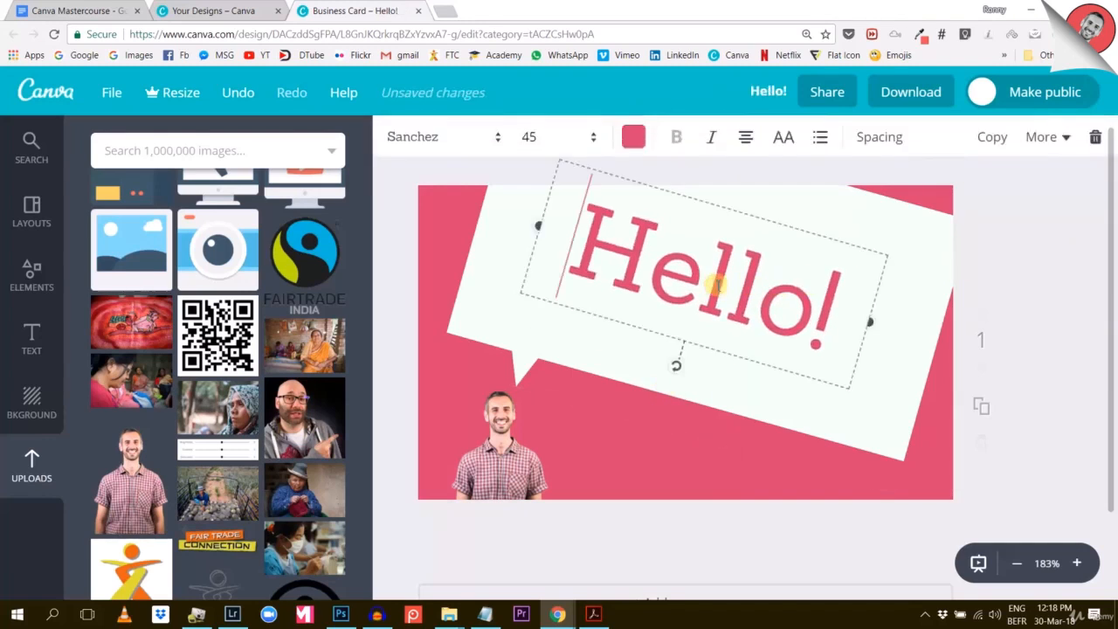
pyautogui.click(424, 137)
pyautogui.scroll(5, 461, 324)
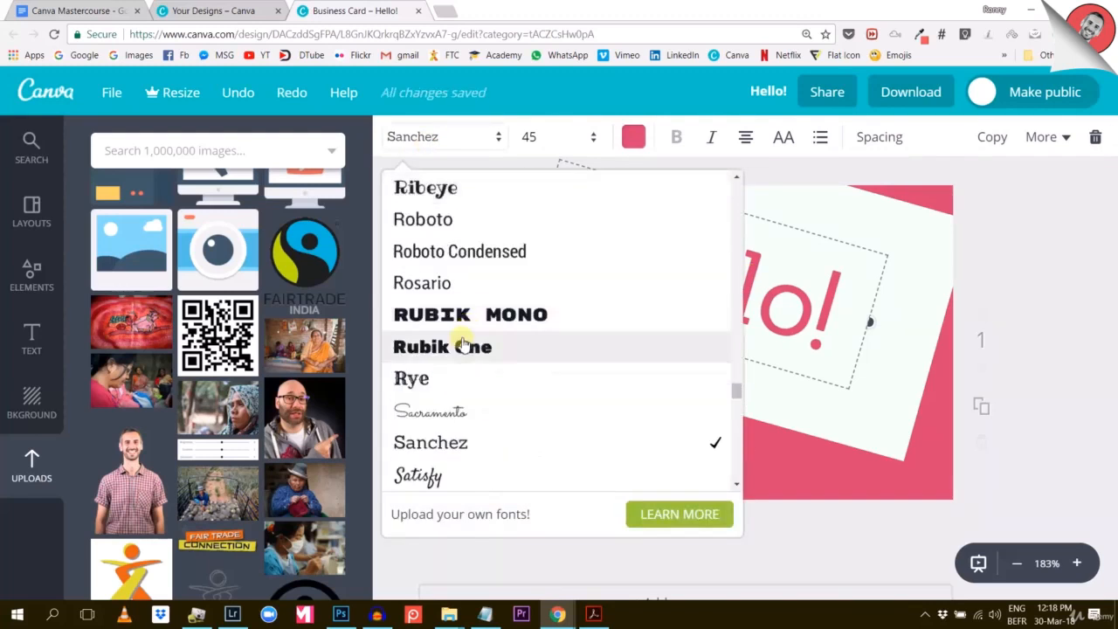
pyautogui.scroll(15, 461, 349)
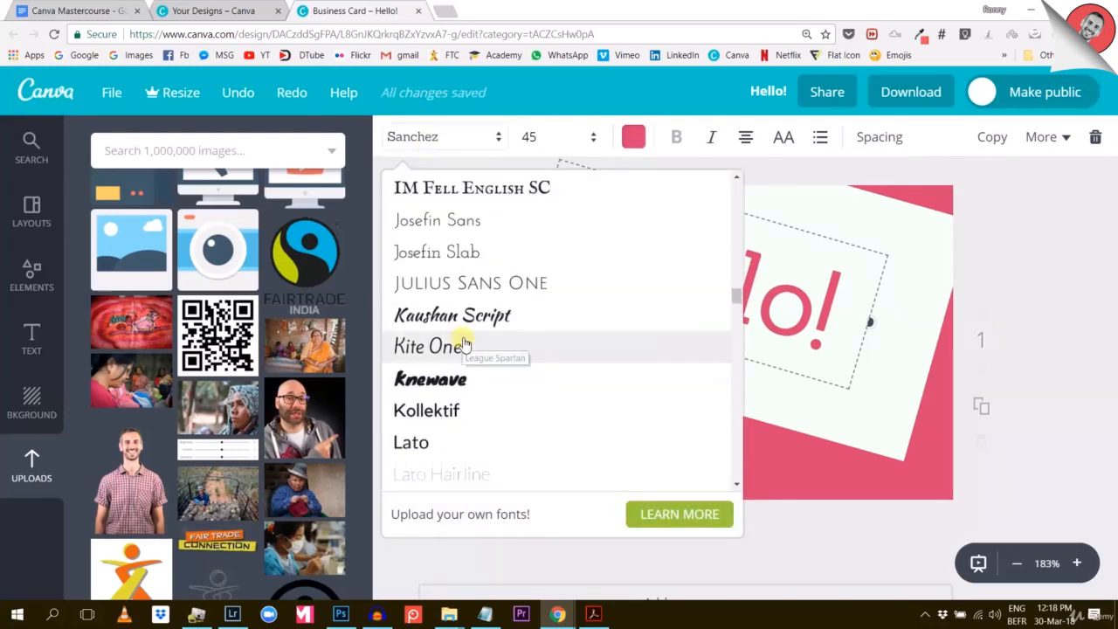
pyautogui.scroll(10, 462, 350)
pyautogui.scroll(-15, 461, 361)
pyautogui.scroll(-12, 462, 367)
pyautogui.scroll(3, 467, 375)
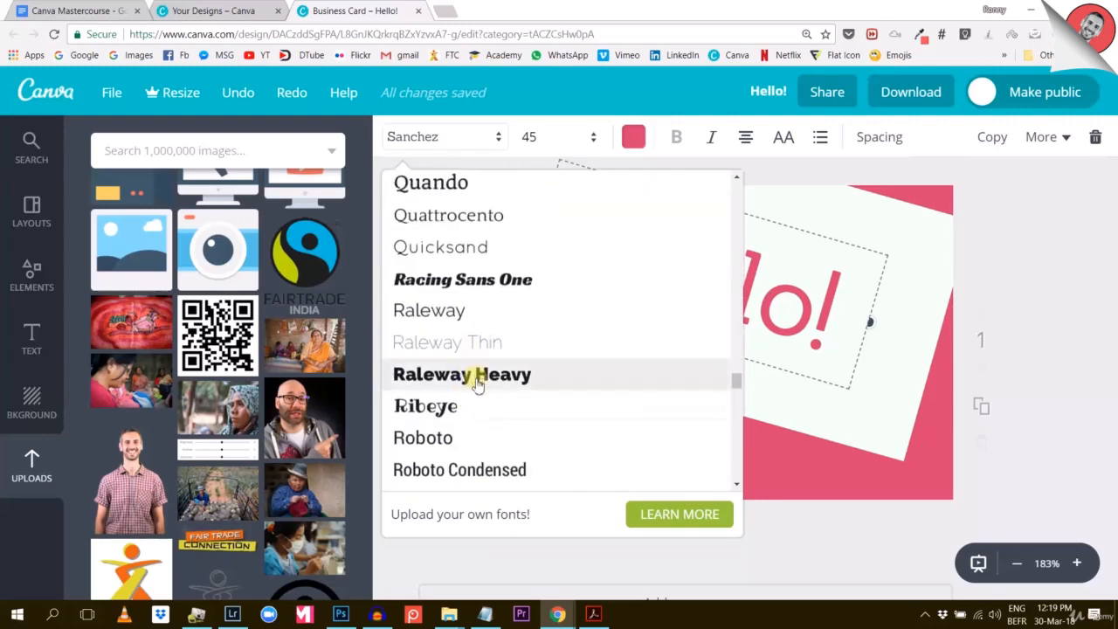
pyautogui.click(476, 376)
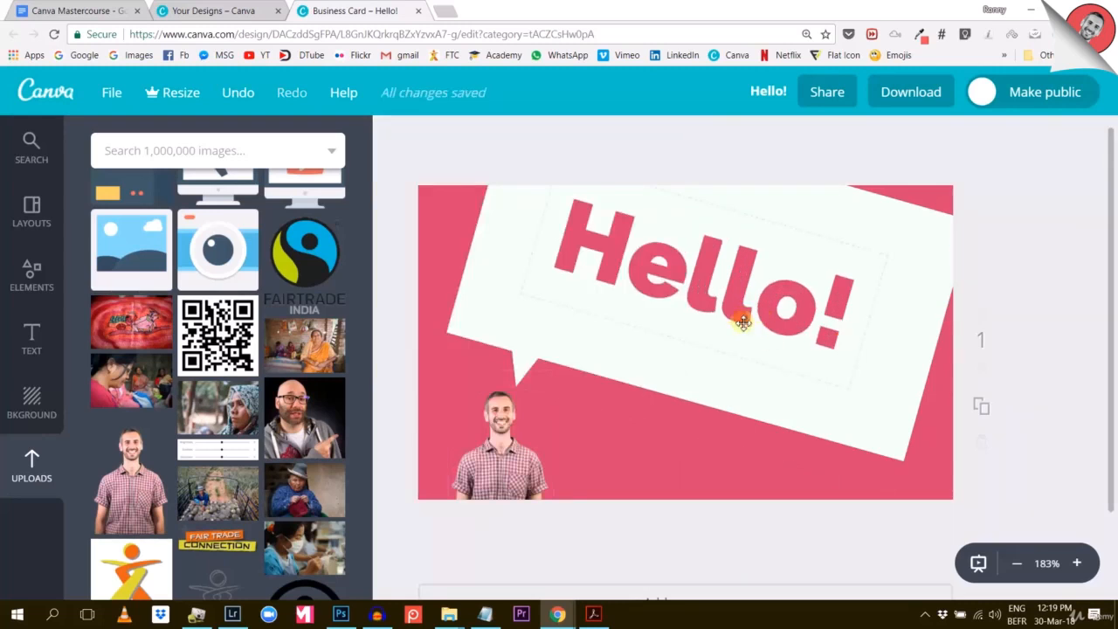
pyautogui.click(512, 472)
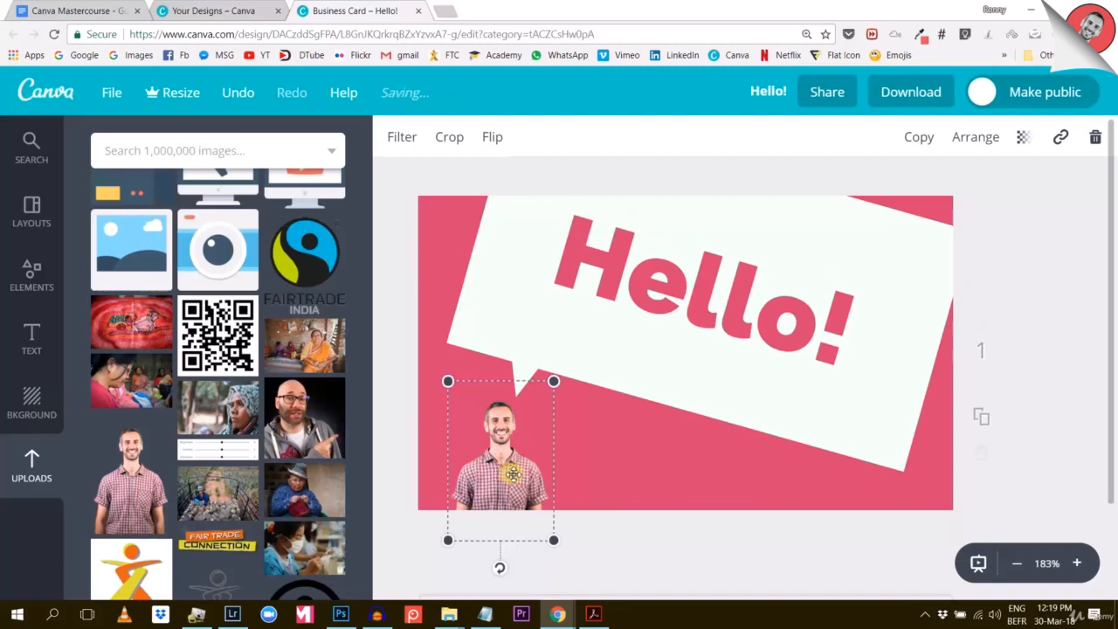
# Apply the black-and-white Street filter to the man's photo and fine-tune its advanced settings
pyautogui.click(405, 140)
pyautogui.click(740, 219)
pyautogui.click(655, 243)
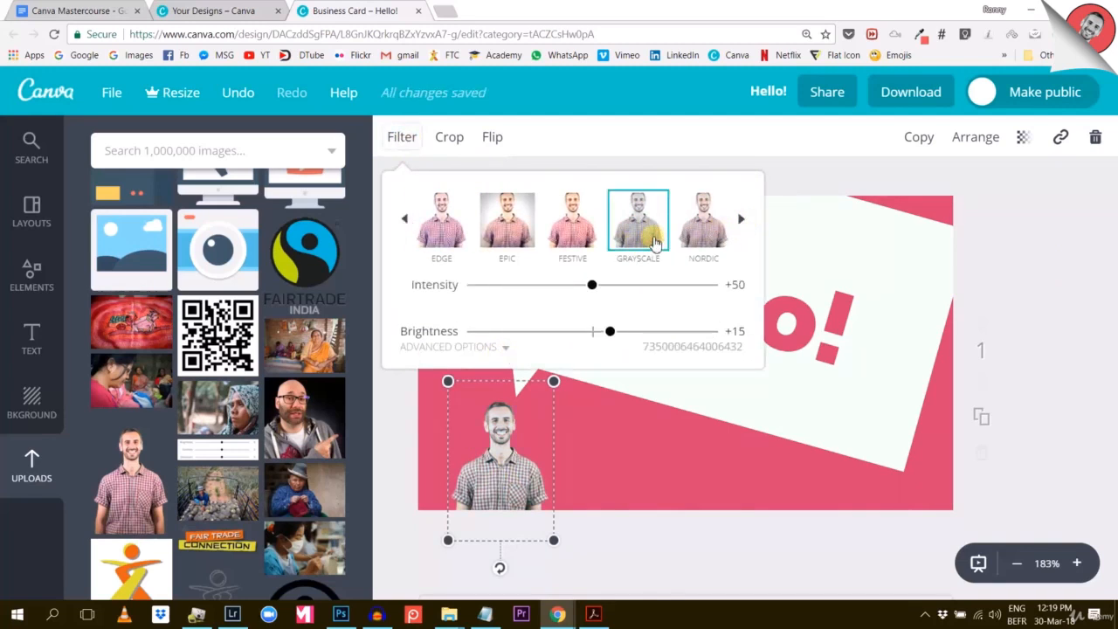
pyautogui.click(740, 219)
pyautogui.click(740, 219)
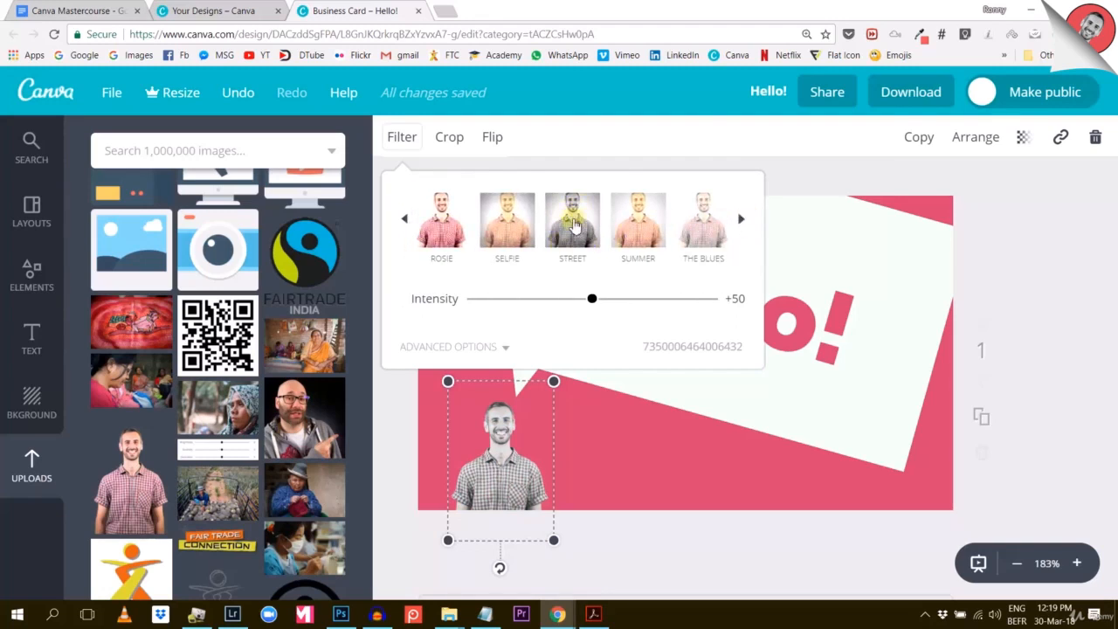
pyautogui.click(573, 226)
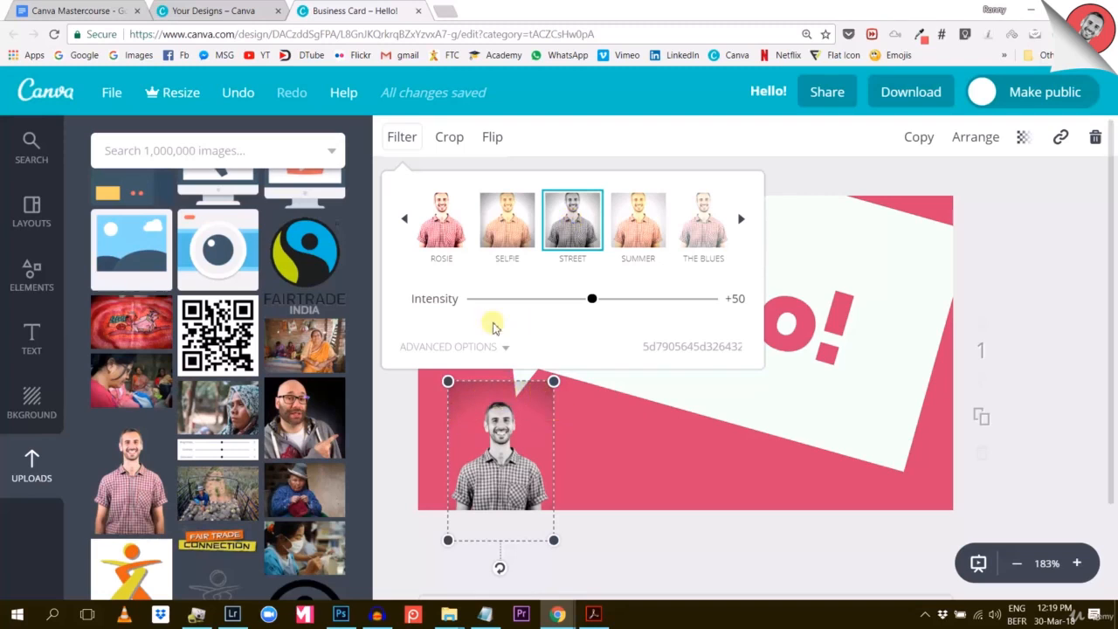
pyautogui.click(439, 349)
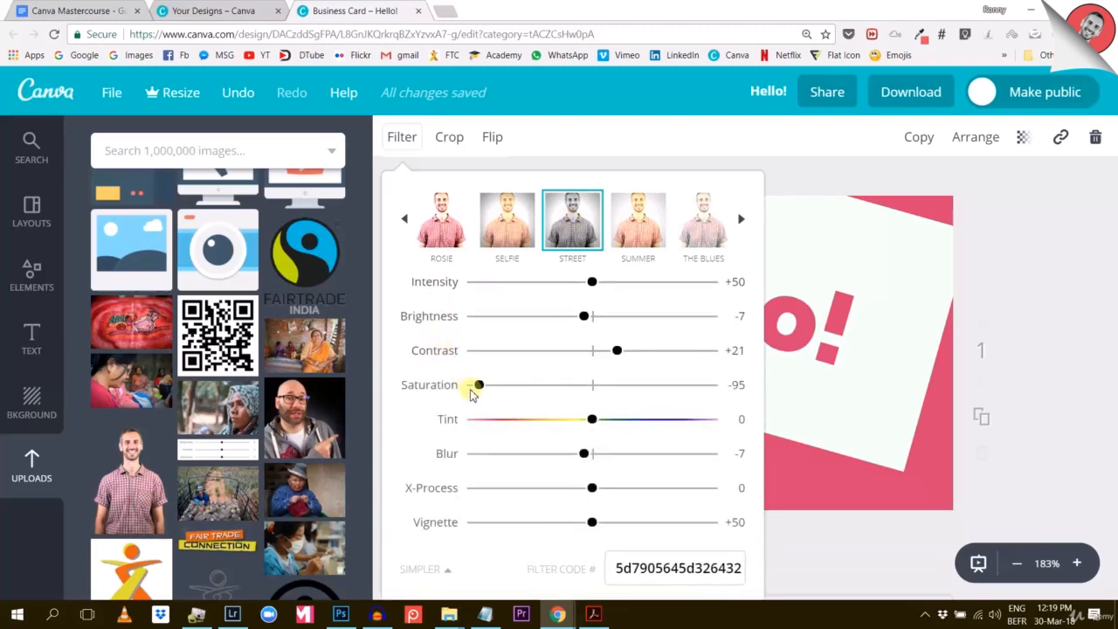
pyautogui.moveTo(595, 527); pyautogui.dragTo(391, 524)
pyautogui.click(1014, 293)
# Enlarge the man's photo and move it down into the card's bottom-left corner
pyautogui.click(608, 483)
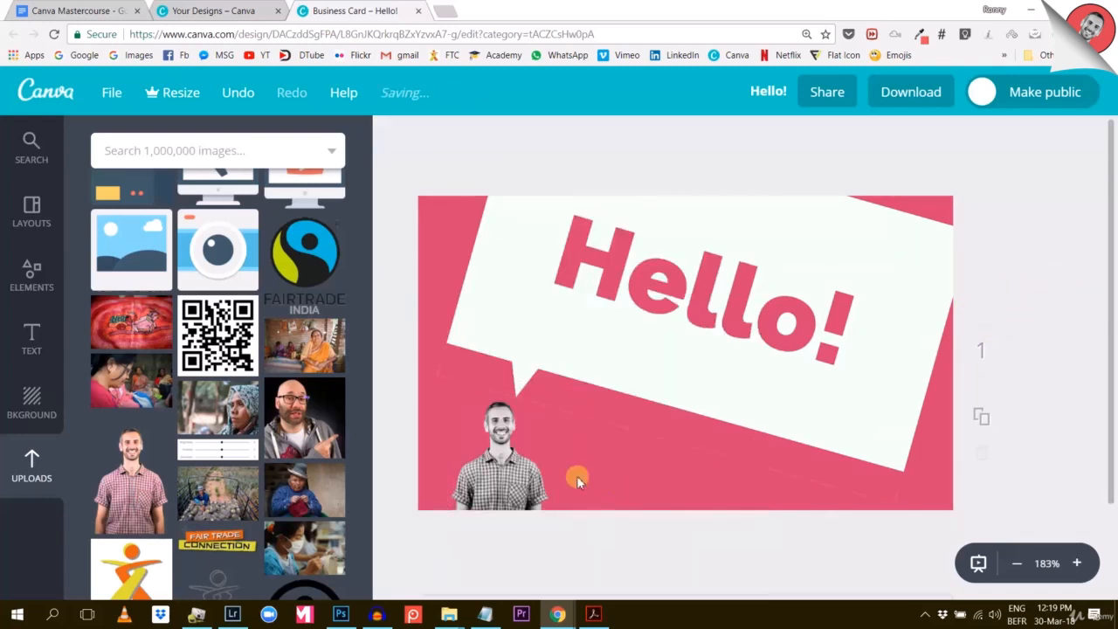
pyautogui.moveTo(511, 476); pyautogui.dragTo(524, 472)
pyautogui.moveTo(466, 382); pyautogui.dragTo(402, 368)
pyautogui.moveTo(499, 461); pyautogui.dragTo(494, 487)
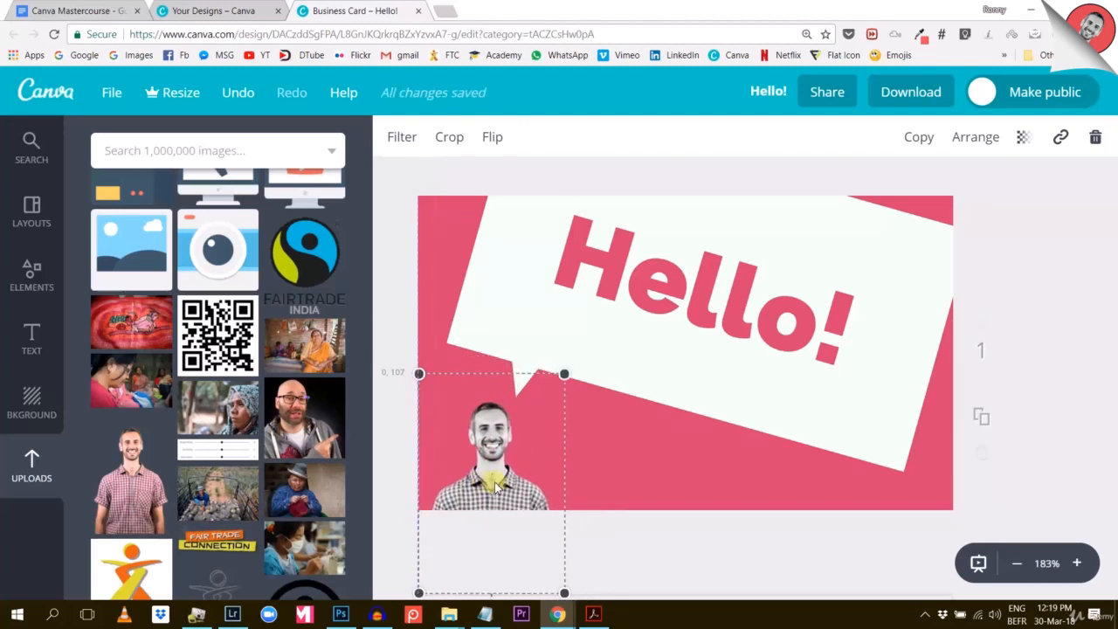
pyautogui.click(1050, 276)
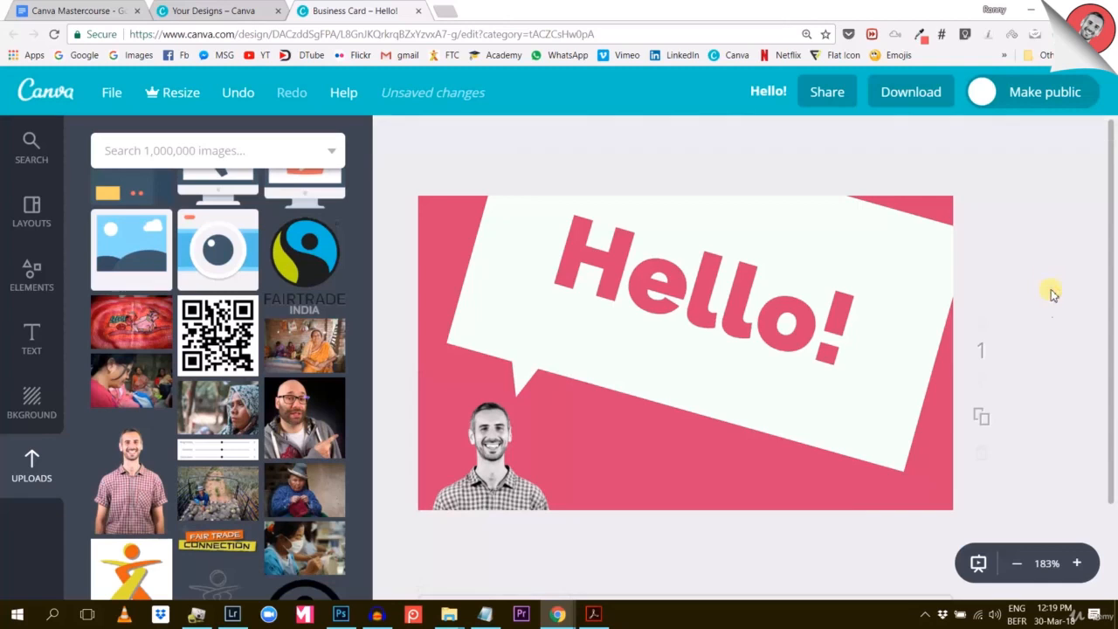
# Check the whole card zoomed out, then shift Hello! slightly right and down in the bubble
pyautogui.scroll(-1, 1052, 318)
pyautogui.scroll(1, 1052, 319)
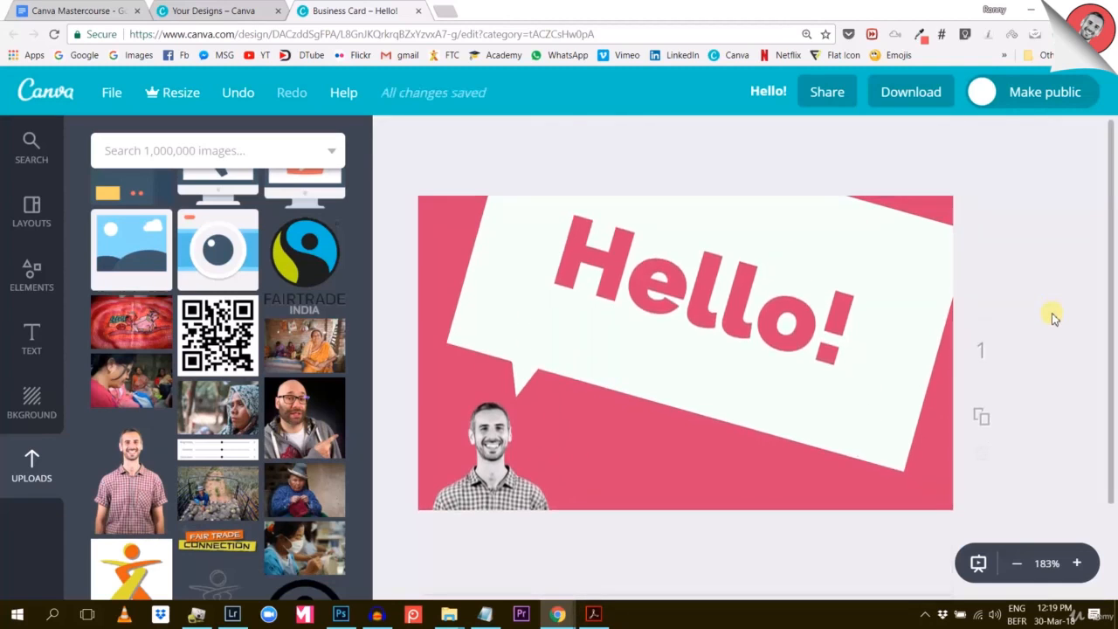
pyautogui.scroll(-1, 1017, 325)
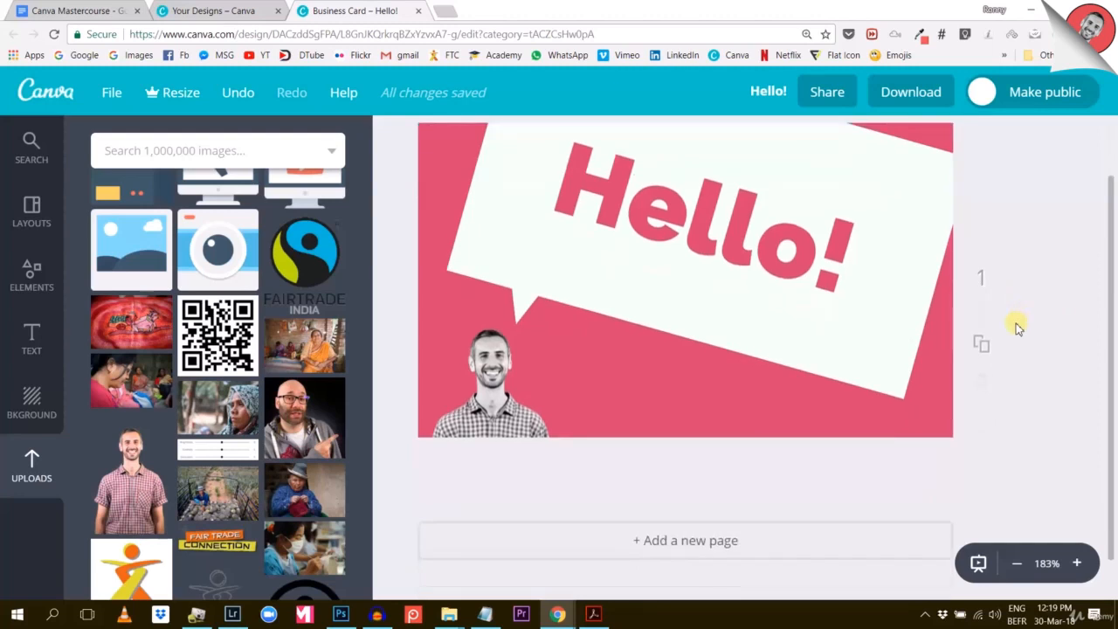
pyautogui.scroll(1, 1017, 327)
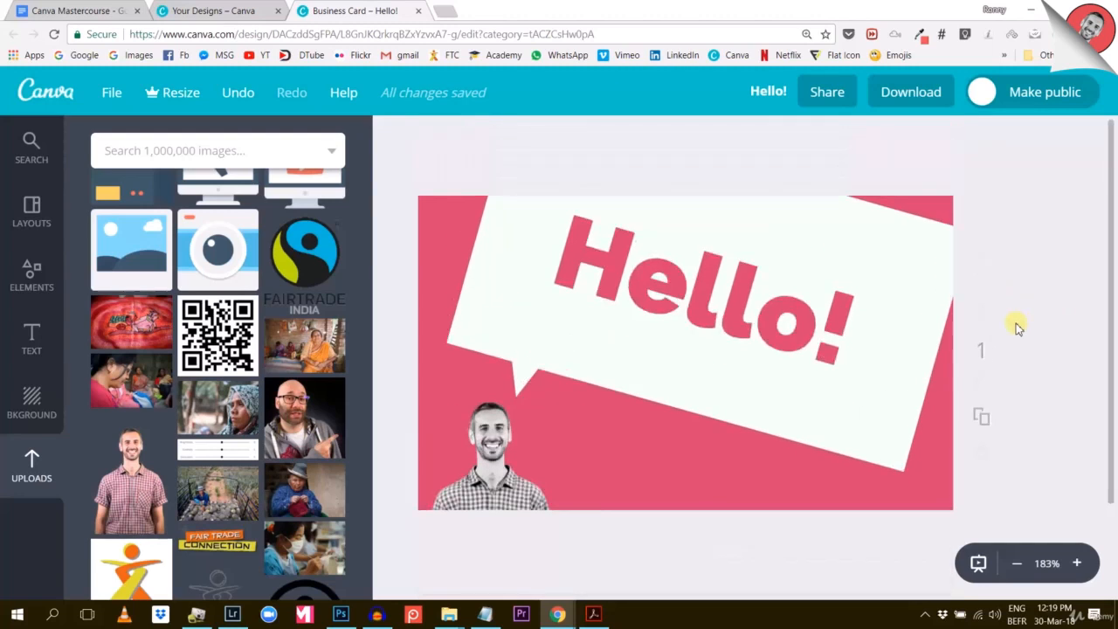
pyautogui.click(1017, 563)
pyautogui.click(1016, 563)
pyautogui.click(1016, 563)
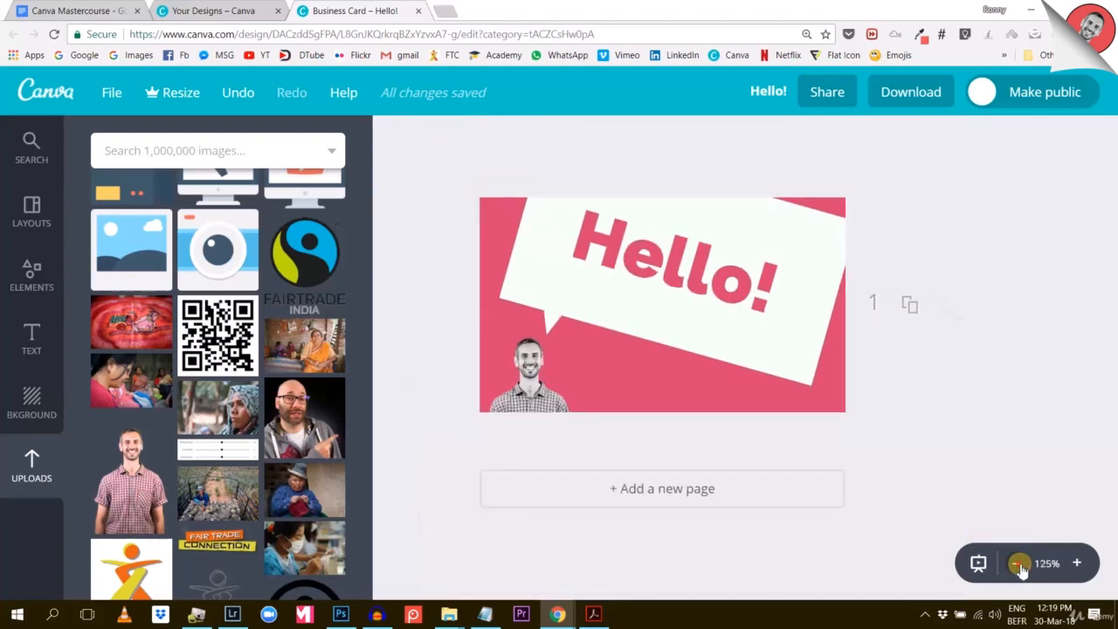
pyautogui.click(1018, 564)
pyautogui.click(1020, 564)
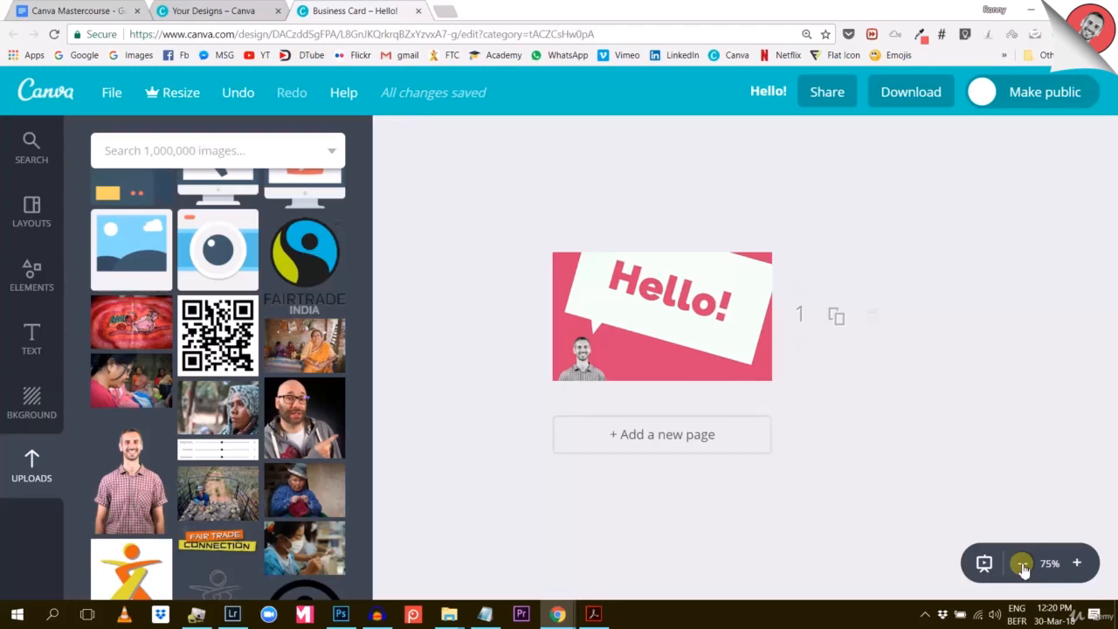
pyautogui.click(1077, 563)
pyautogui.click(1076, 562)
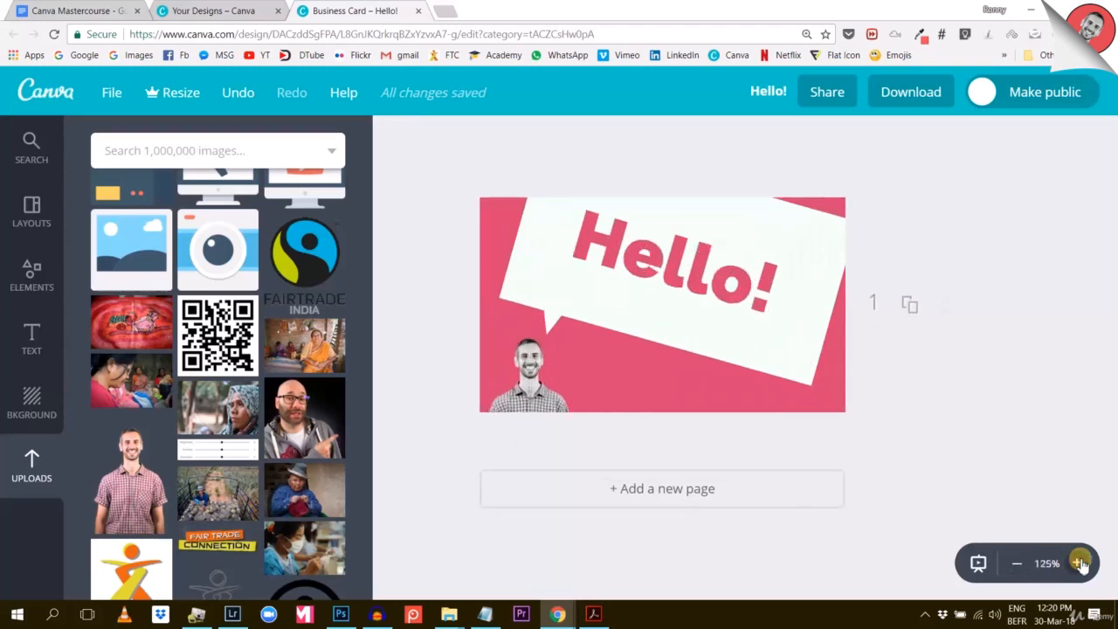
pyautogui.click(1077, 562)
pyautogui.moveTo(660, 278)
pyautogui.mouseDown()
pyautogui.moveTo(655, 267)
pyautogui.moveTo(673, 287)
pyautogui.moveTo(661, 273)
pyautogui.mouseUp()
pyautogui.scroll(1, 818, 298)
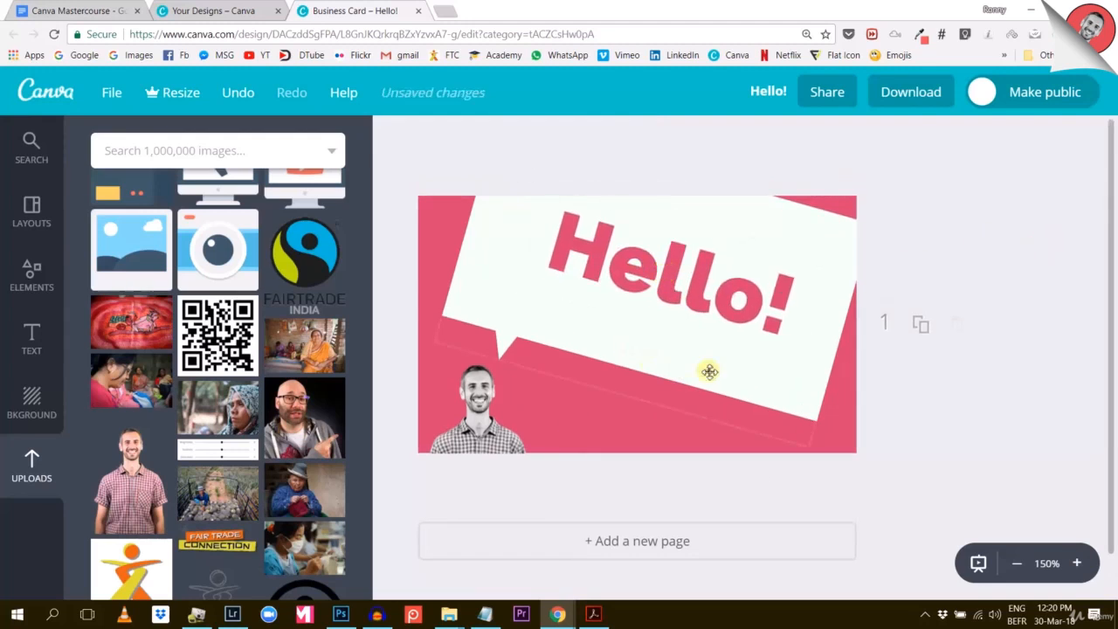
# Undo a first bubble resize and rotation, then move Hello! slightly left and down
pyautogui.click(708, 372)
pyautogui.moveTo(873, 224); pyautogui.dragTo(923, 195)
pyautogui.moveTo(678, 354); pyautogui.dragTo(679, 343)
pyautogui.moveTo(635, 411)
pyautogui.mouseDown()
pyautogui.moveTo(629, 425)
pyautogui.moveTo(649, 419)
pyautogui.mouseUp()
pyautogui.click(641, 344)
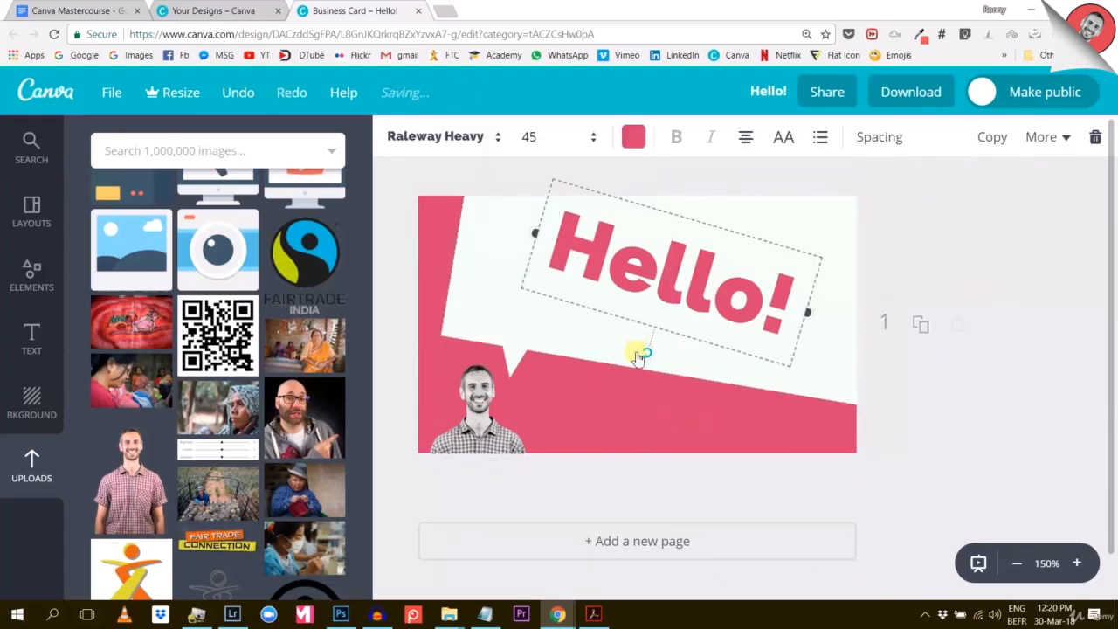
pyautogui.hotkey('ctrl', 'z')
pyautogui.hotkey('ctrl', 'z')
pyautogui.hotkey('ctrl', 'z')
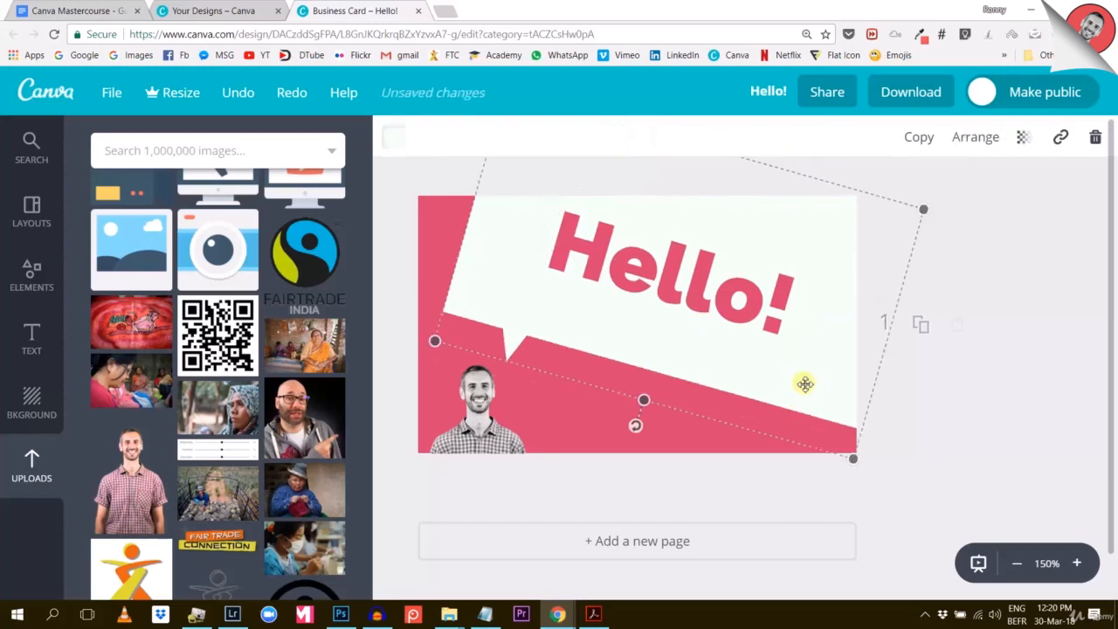
pyautogui.click(1065, 242)
pyautogui.moveTo(656, 253); pyautogui.dragTo(649, 263)
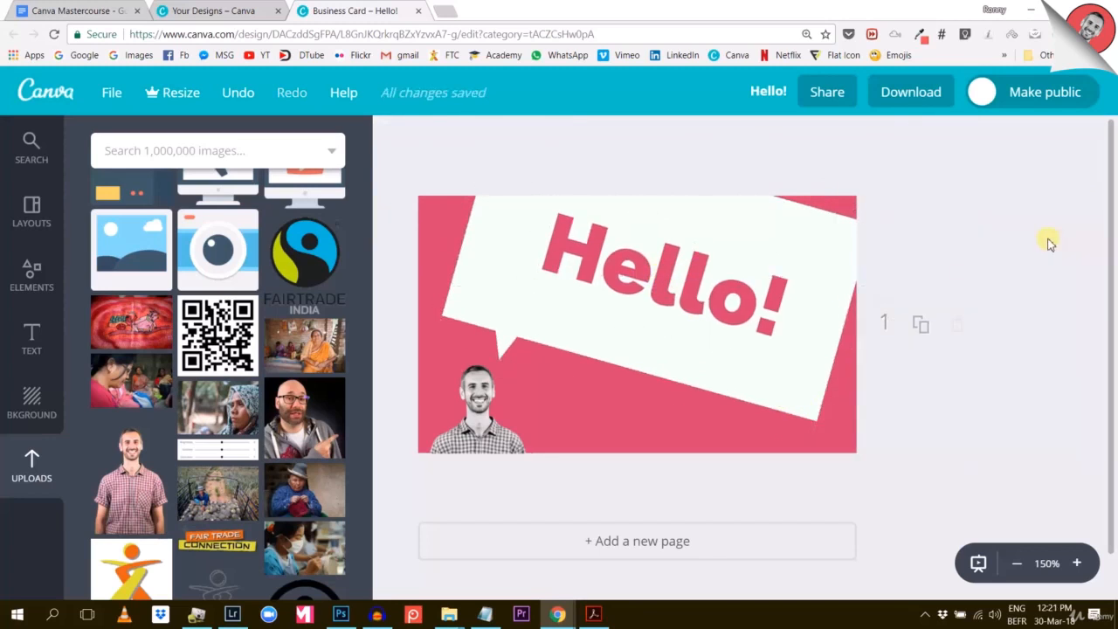
# Enlarge the speech bubble toward the top-right with a shallower tilt and nudge the photo right
pyautogui.click(698, 367)
pyautogui.moveTo(871, 227); pyautogui.dragTo(921, 211)
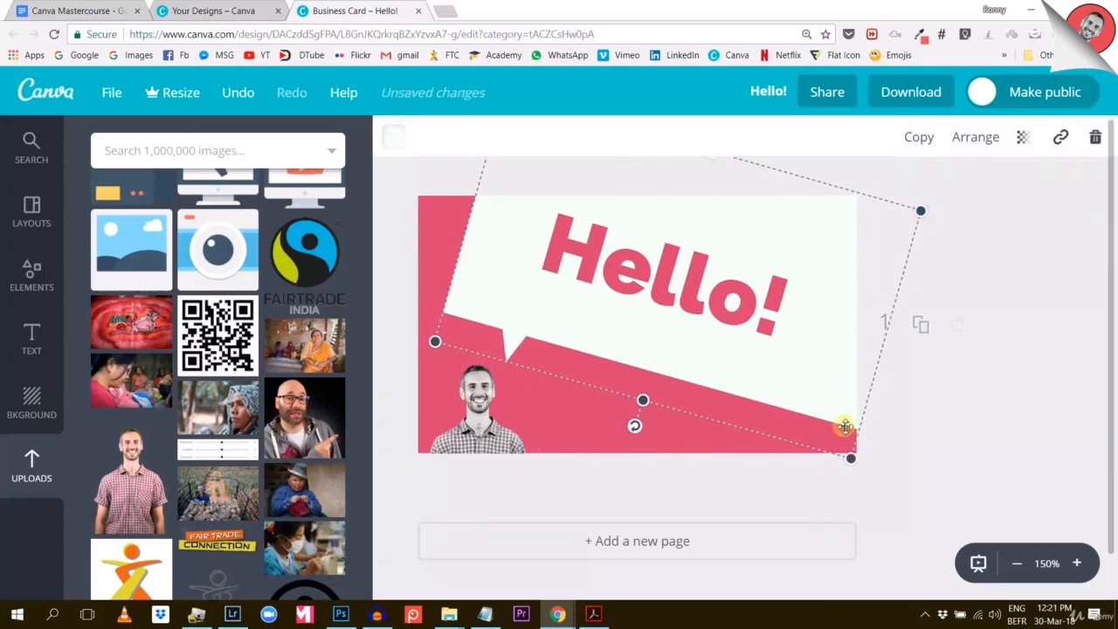
pyautogui.moveTo(634, 426); pyautogui.dragTo(668, 411)
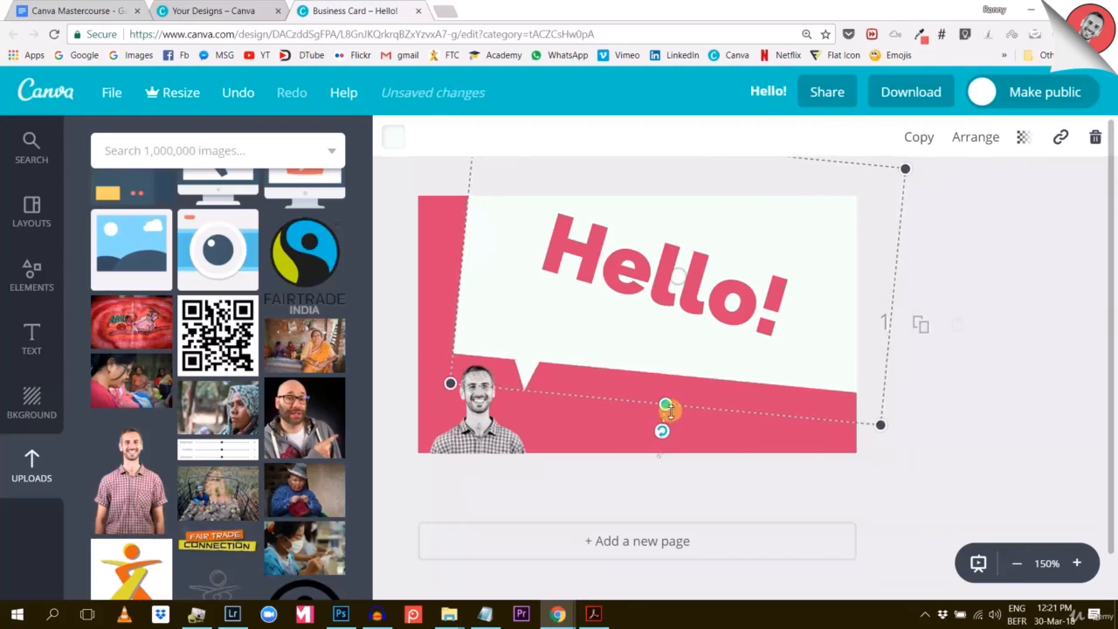
pyautogui.moveTo(472, 431); pyautogui.dragTo(487, 436)
# Rotate Hello! nearly level, set it to size 56, and widen its box to one line
pyautogui.click(776, 269)
pyautogui.moveTo(638, 357); pyautogui.dragTo(662, 362)
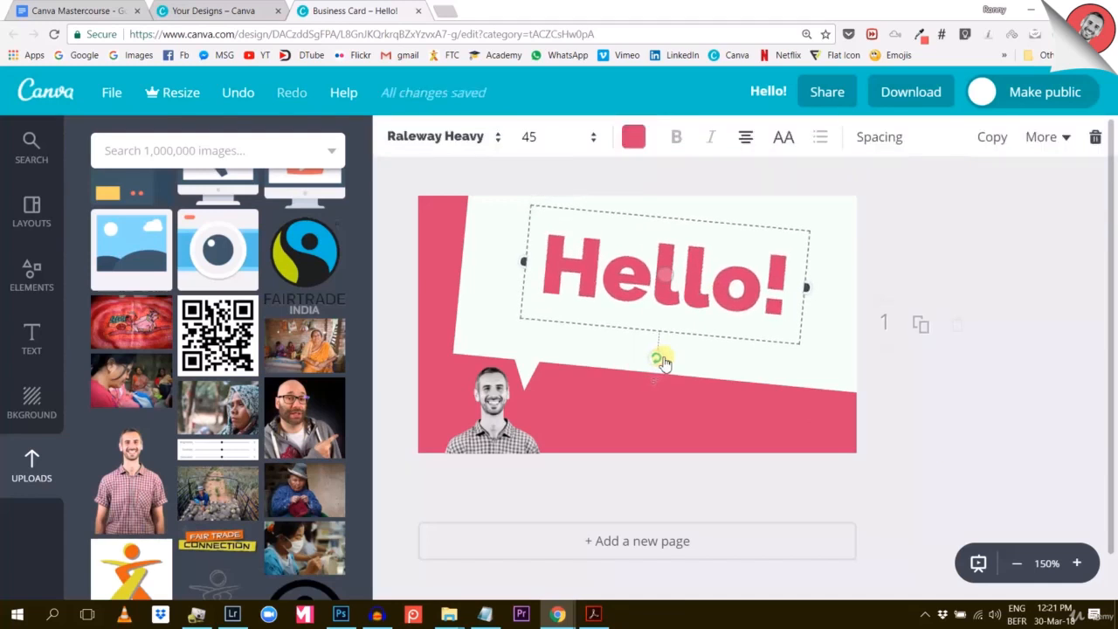
pyautogui.click(1010, 253)
pyautogui.moveTo(661, 292); pyautogui.dragTo(646, 300)
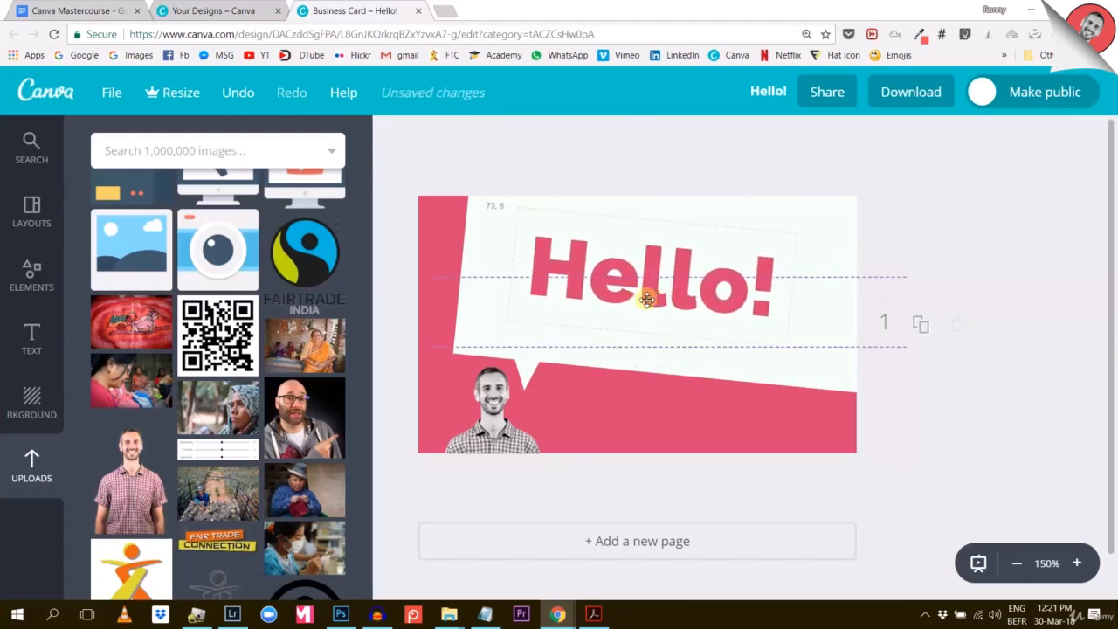
pyautogui.click(528, 138)
pyautogui.click(530, 399)
pyautogui.moveTo(786, 373); pyautogui.dragTo(821, 379)
pyautogui.click(1033, 247)
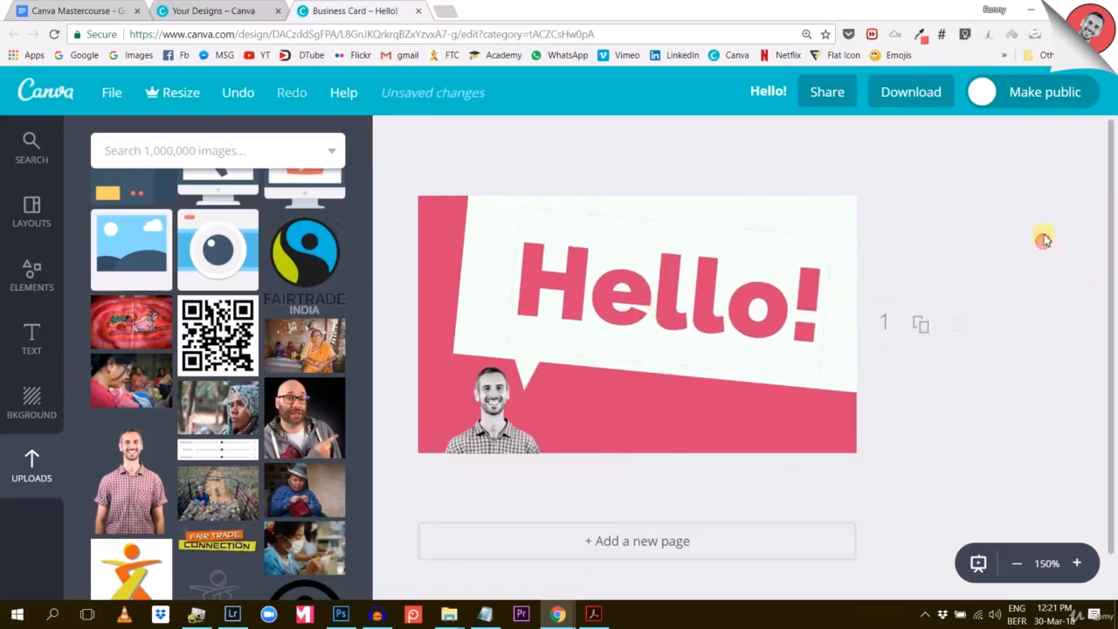
# Nudge the Hello! text slightly up and left inside the bubble
pyautogui.click(706, 352)
pyautogui.moveTo(924, 254); pyautogui.dragTo(816, 281)
pyautogui.keyDown('shift'); pyautogui.click(848, 357); pyautogui.keyUp('shift')
pyautogui.press('Up')
pyautogui.press('Up')
pyautogui.press('Up')
pyautogui.press('Up')
pyautogui.press('Up')
pyautogui.press('Up')
pyautogui.press('Up')
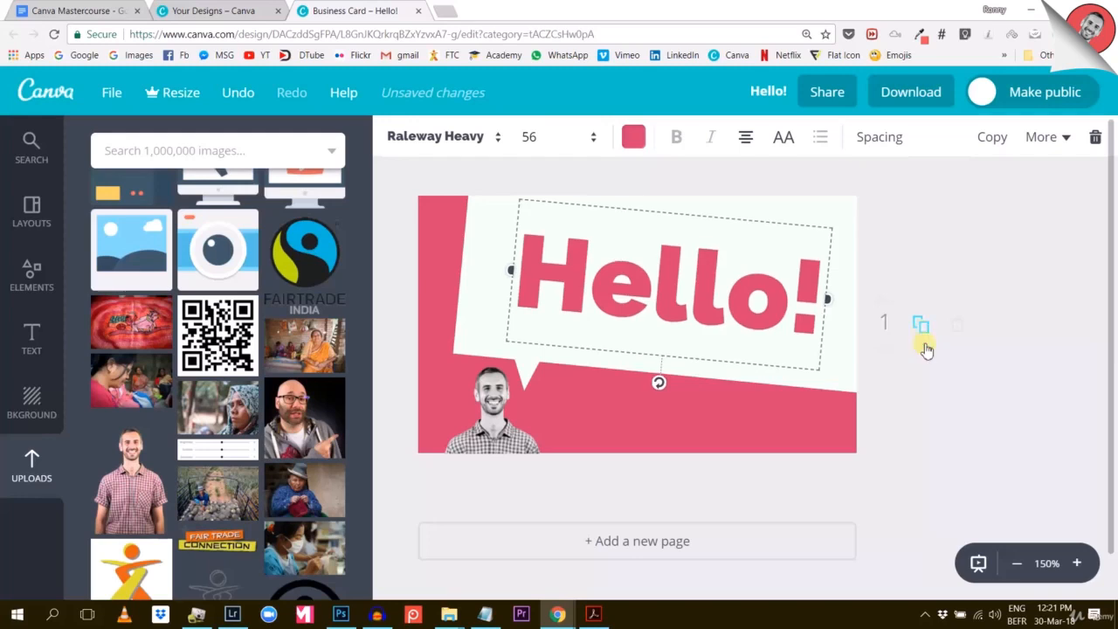
pyautogui.press('Left')
pyautogui.press('Left')
pyautogui.press('Left')
pyautogui.press('Left')
pyautogui.click(1042, 273)
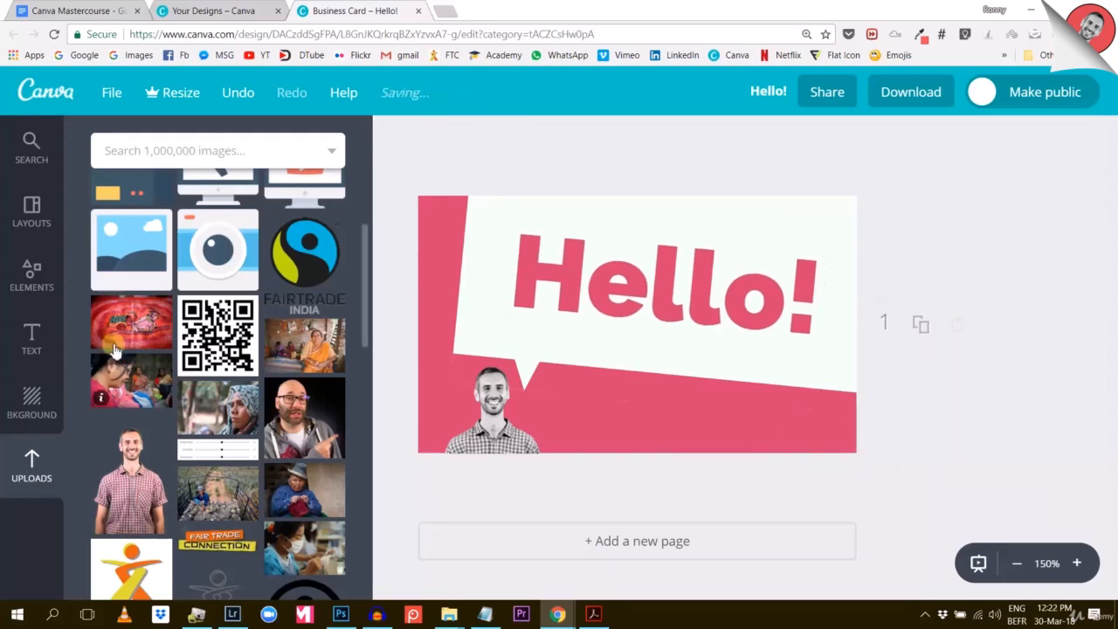
# Drag the white ftc logo from Uploads onto the pink band at the card's bottom-right corner
pyautogui.scroll(3, 88, 457)
pyautogui.scroll(-8, 238, 448)
pyautogui.scroll(2, 239, 448)
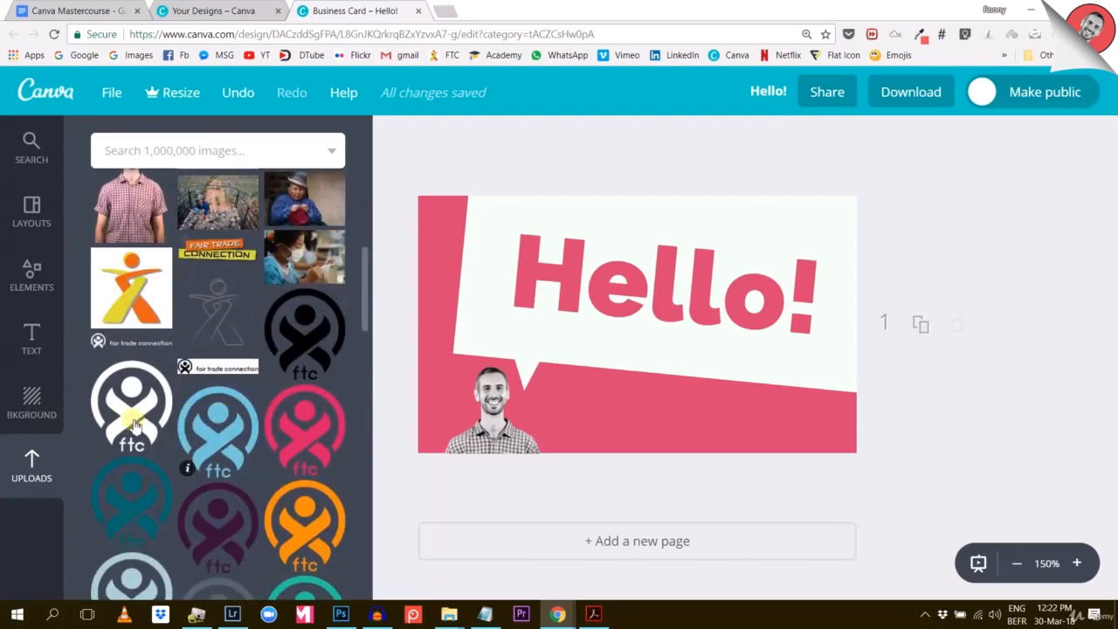
pyautogui.moveTo(131, 406); pyautogui.dragTo(824, 432)
pyautogui.click(802, 323)
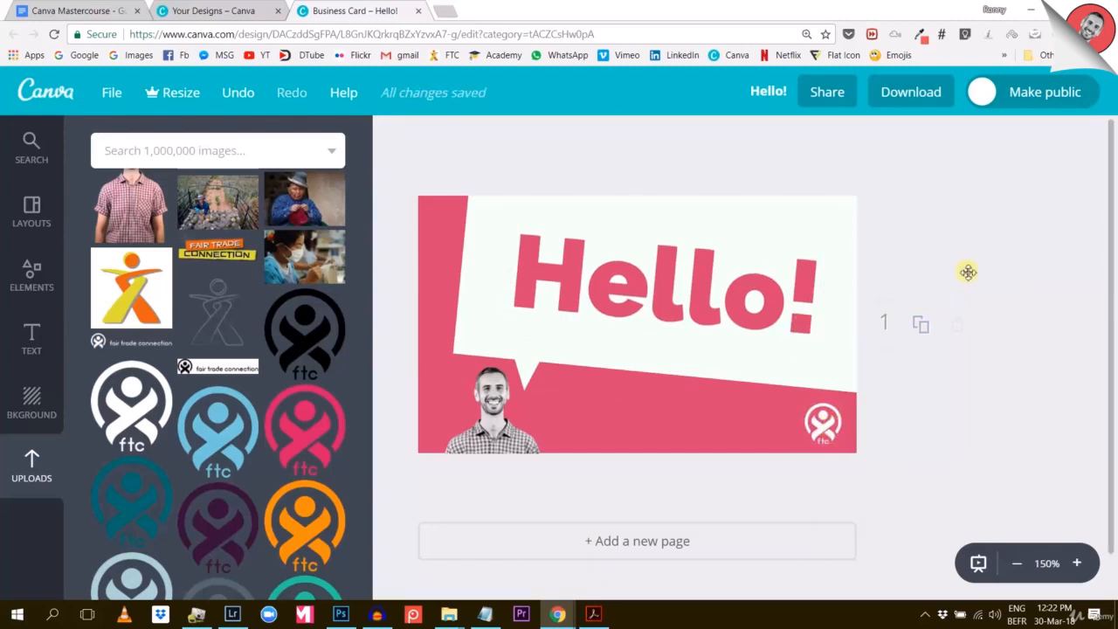
pyautogui.click(822, 427)
pyautogui.click(814, 352)
pyautogui.moveTo(830, 369); pyautogui.dragTo(836, 374)
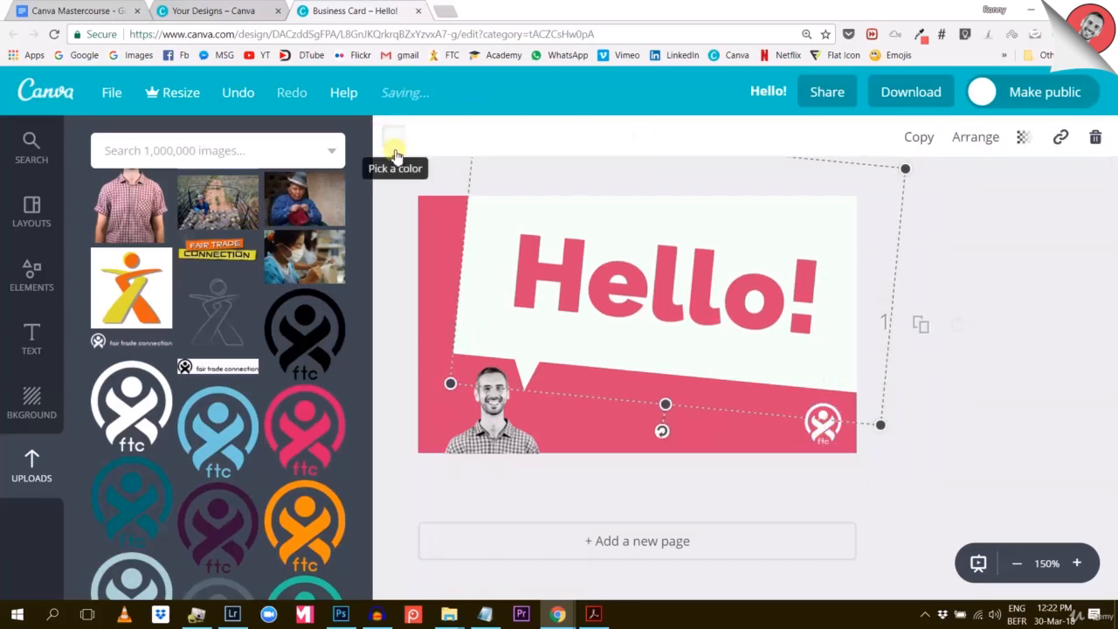
# With the speech bubble selected, copy light grey f1f1f0 from the FTC style guide's neutral colours
pyautogui.click(1035, 314)
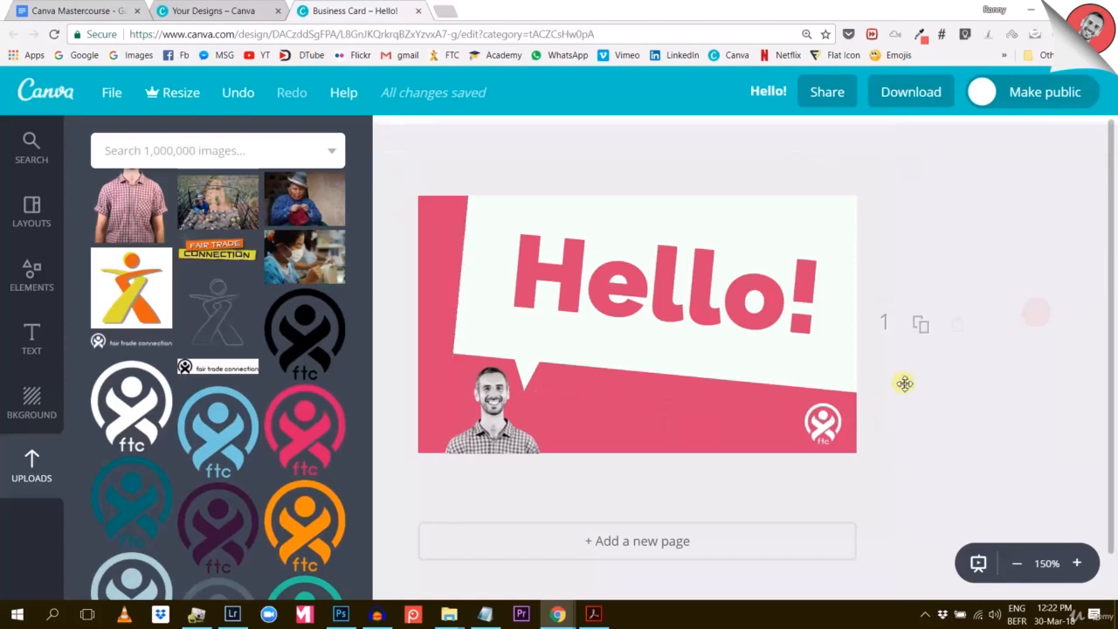
pyautogui.click(838, 381)
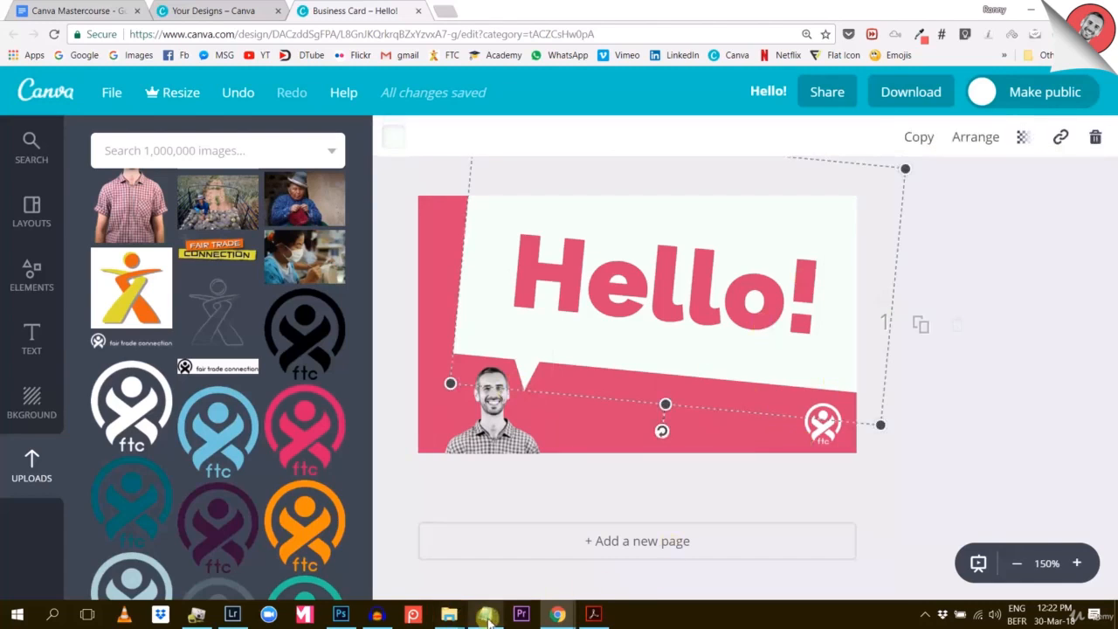
pyautogui.moveTo(491, 618)
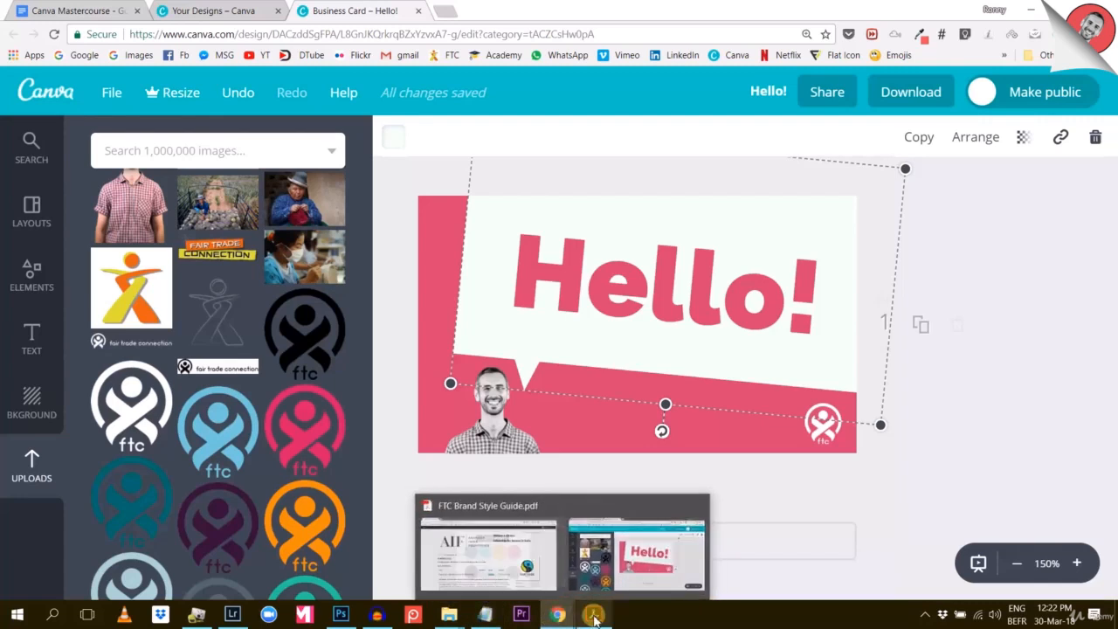
pyautogui.click(609, 566)
pyautogui.scroll(-1, 651, 393)
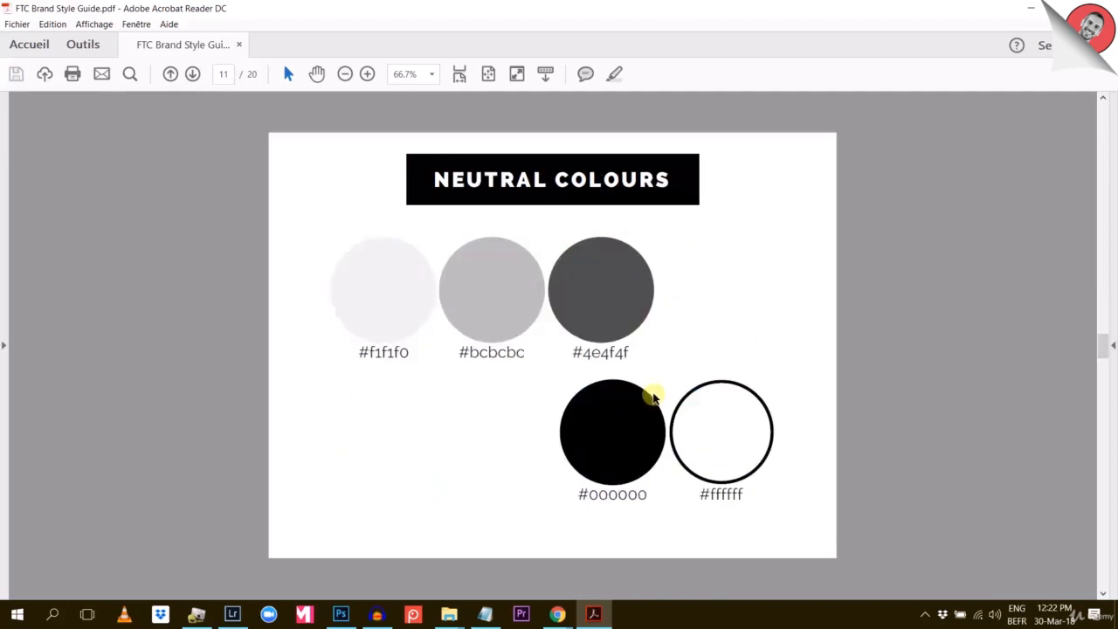
pyautogui.rightClick(391, 355)
pyautogui.click(426, 371)
pyautogui.click(556, 614)
# Paste f1f1f0 as the speech bubble's custom fill colour
pyautogui.click(394, 137)
pyautogui.click(407, 224)
pyautogui.click(539, 470)
pyautogui.hotkey('ctrl', 'v')
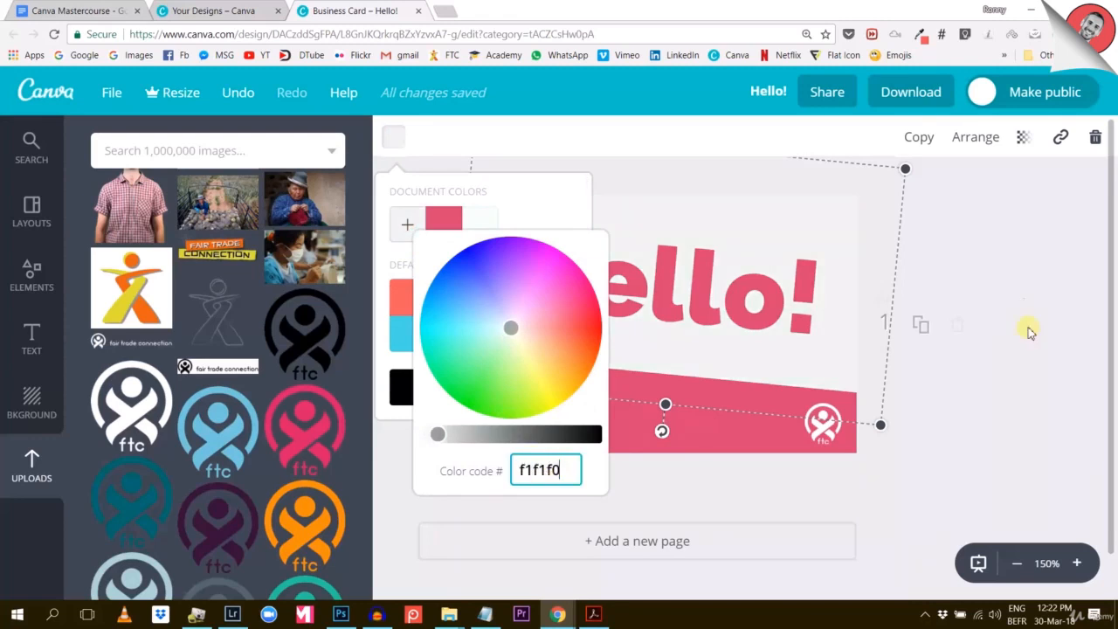
pyautogui.click(1016, 273)
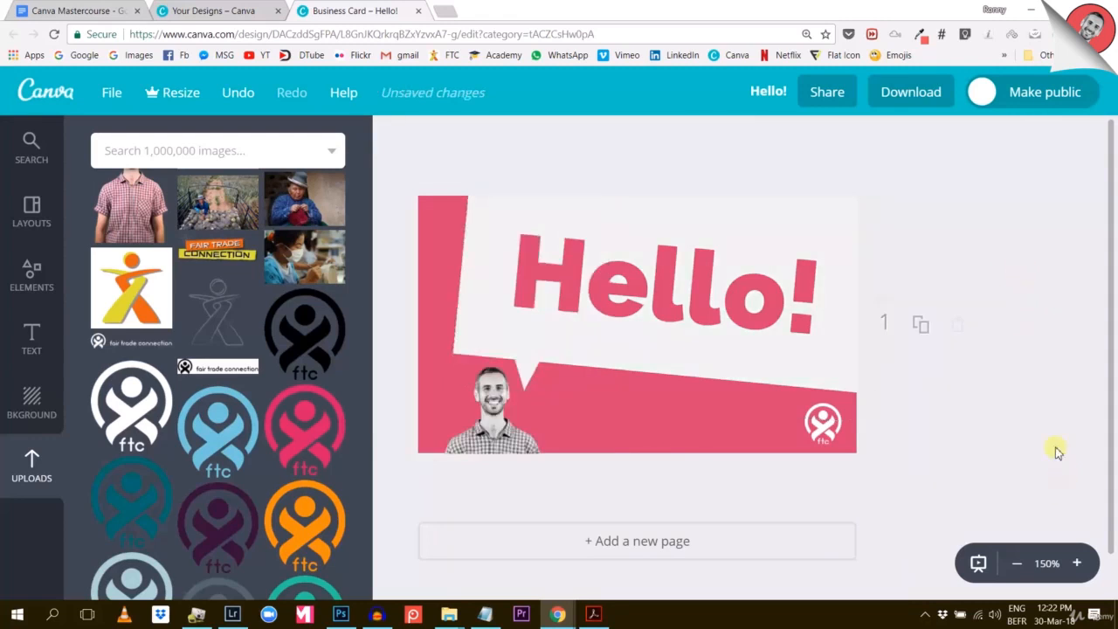
pyautogui.click(823, 422)
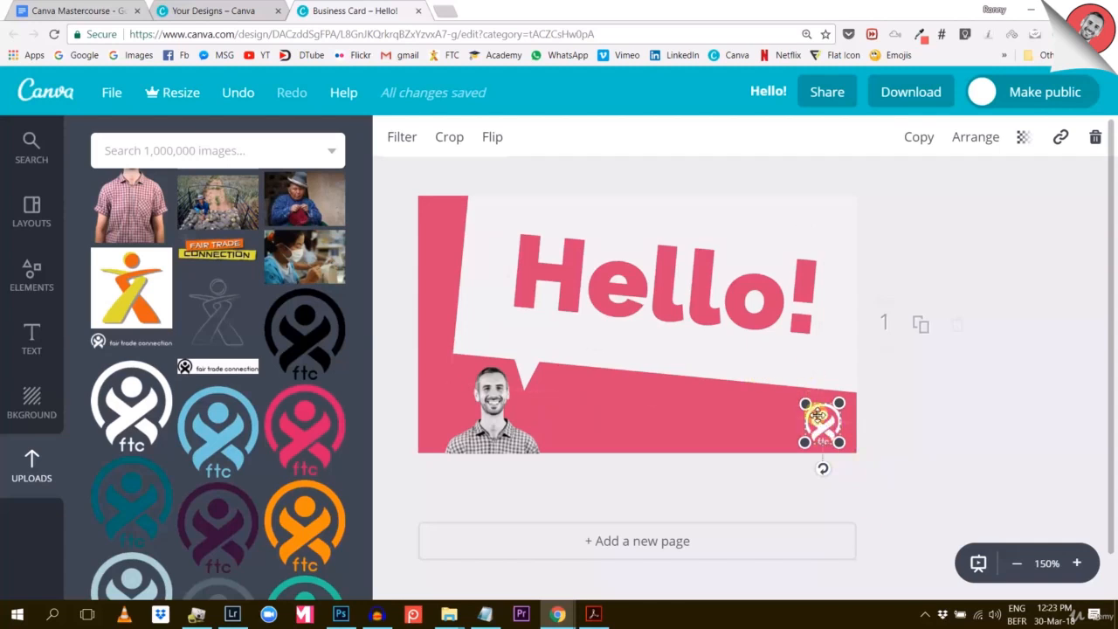
# Set the ftc logo's transparency to 90
pyautogui.click(1023, 139)
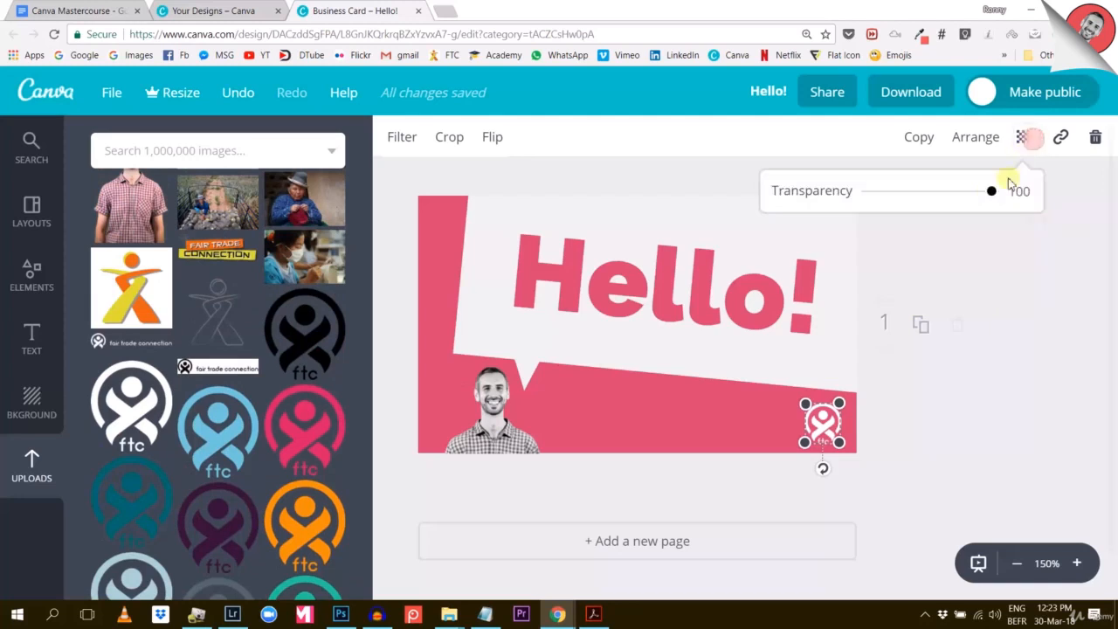
pyautogui.moveTo(982, 194); pyautogui.dragTo(978, 193)
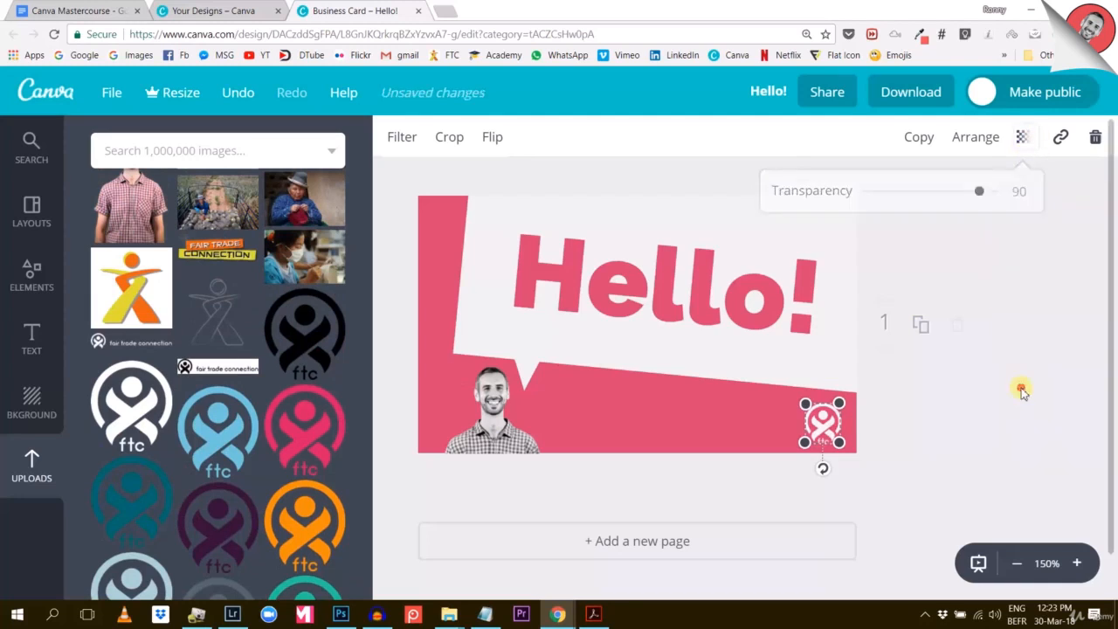
pyautogui.click(1020, 312)
pyautogui.scroll(-1, 1038, 357)
pyautogui.scroll(1, 1038, 360)
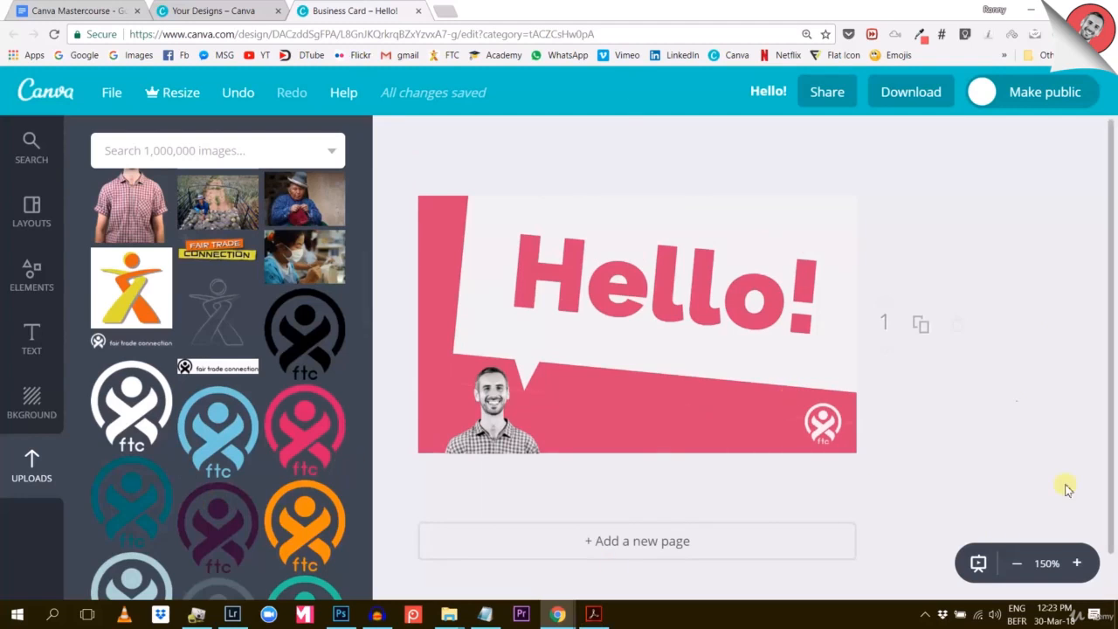
# Add a second page and delete its pink background so it is blank white
pyautogui.click(616, 551)
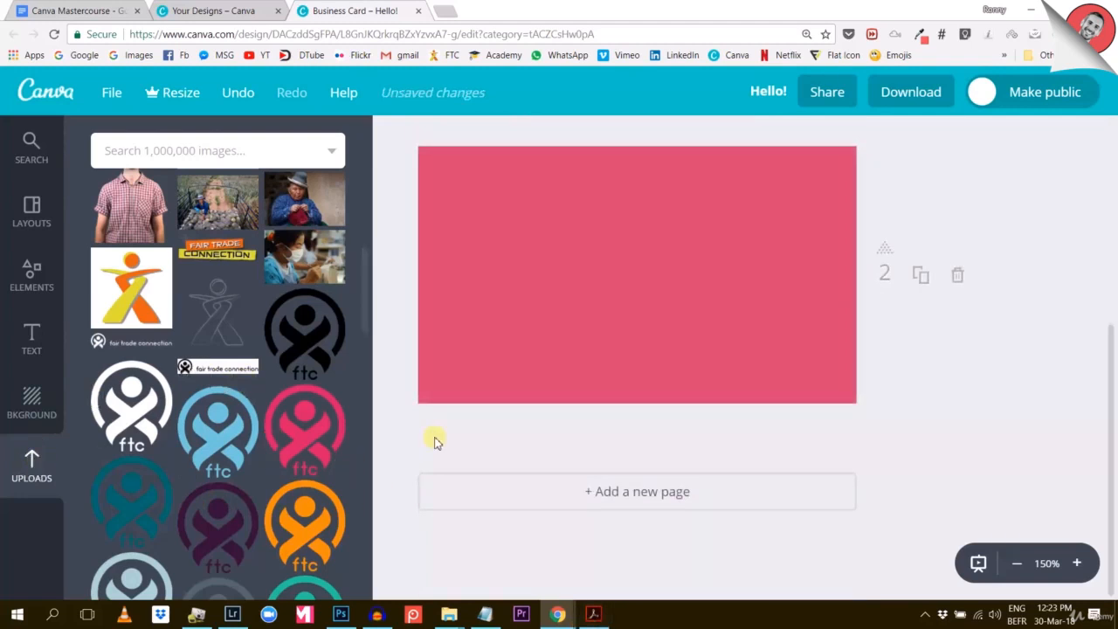
pyautogui.click(670, 318)
pyautogui.press('Delete')
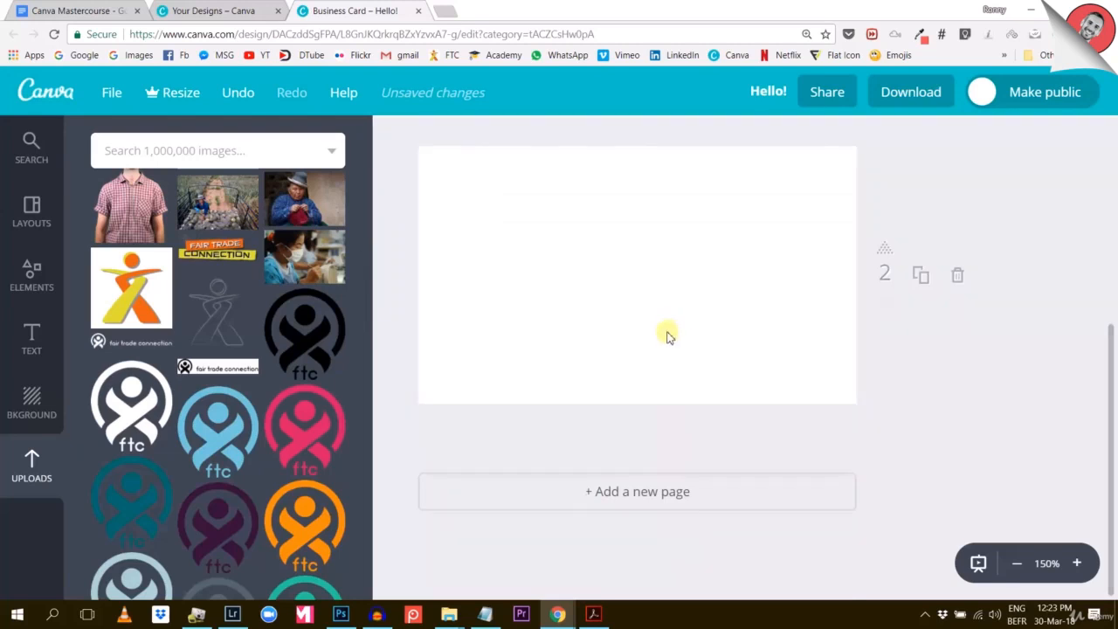
pyautogui.scroll(2, 667, 332)
pyautogui.scroll(2, 666, 333)
pyautogui.scroll(-2, 666, 333)
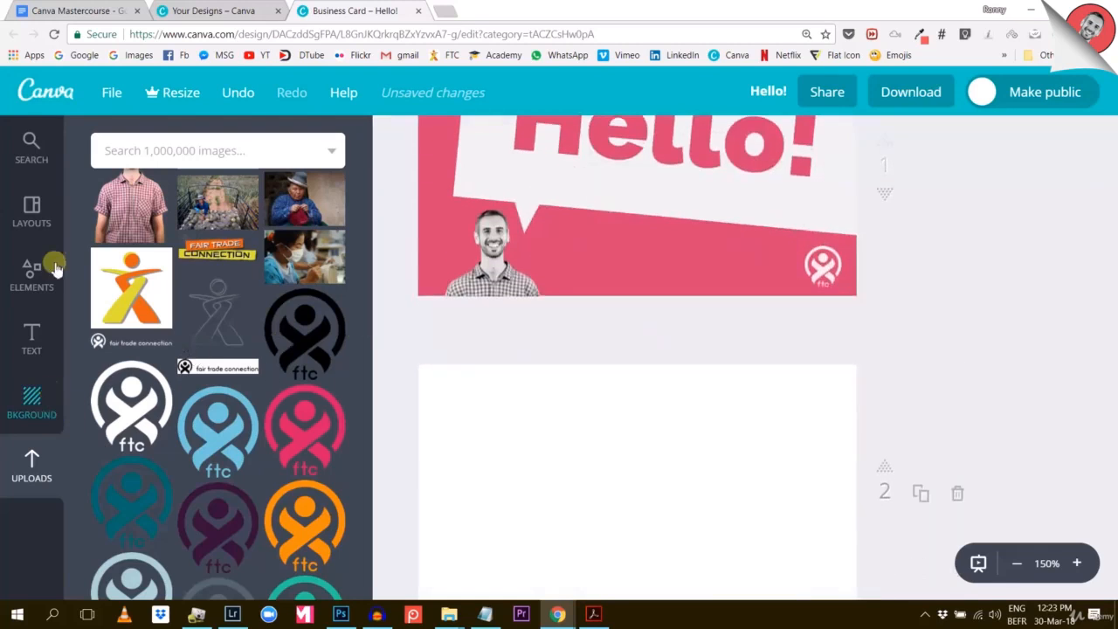
# Browse the Layouts and bring up the Aqua MR photographer card's layouts for page 2
pyautogui.click(35, 222)
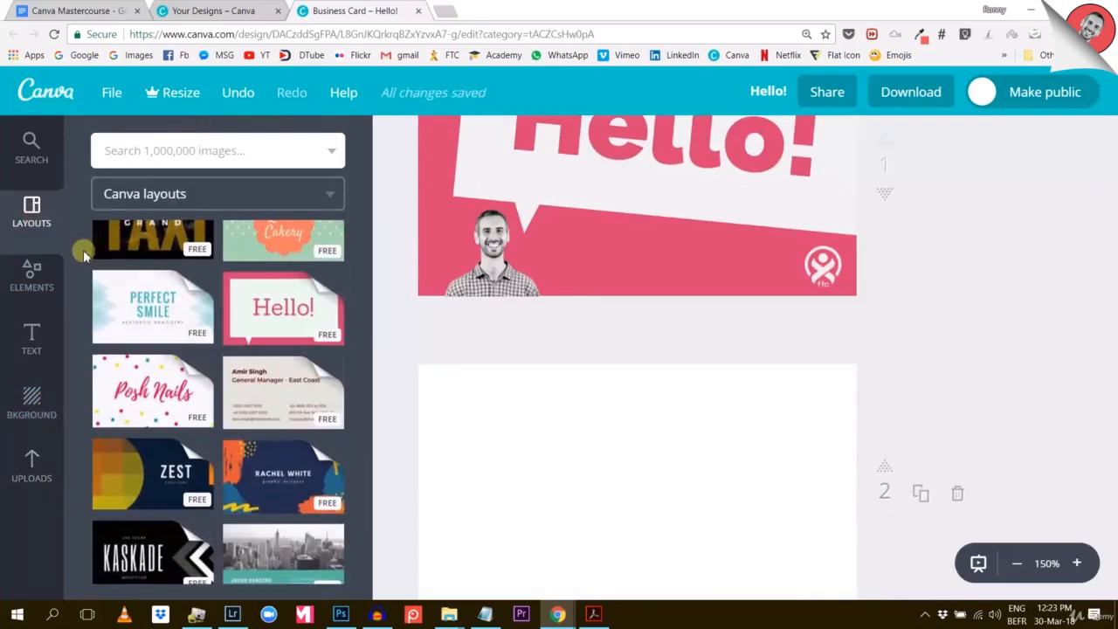
pyautogui.click(274, 306)
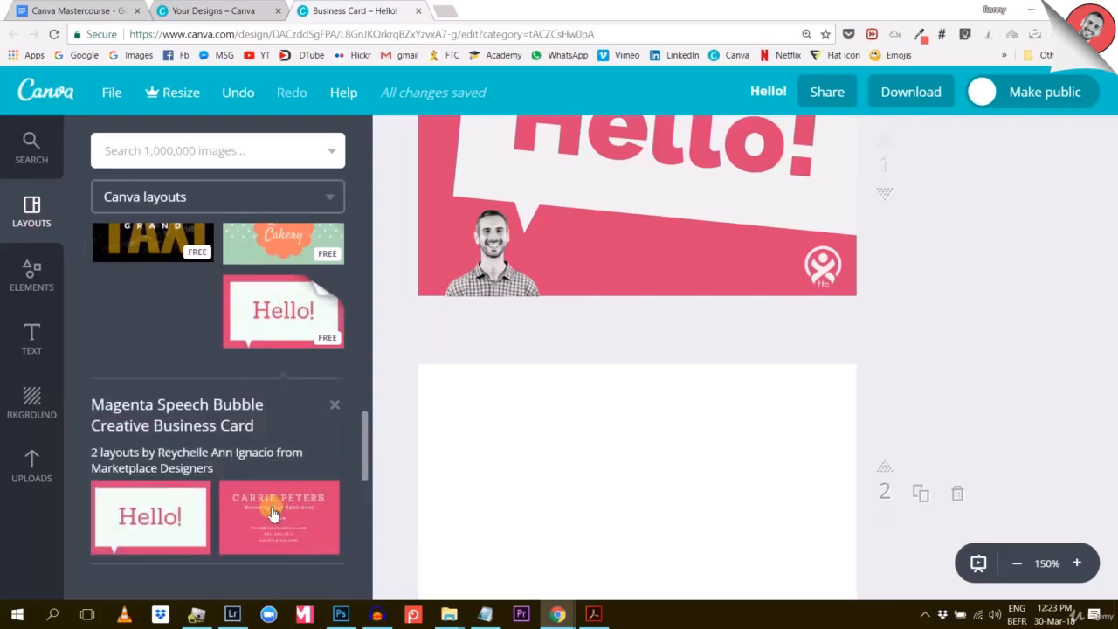
pyautogui.scroll(-10, 275, 513)
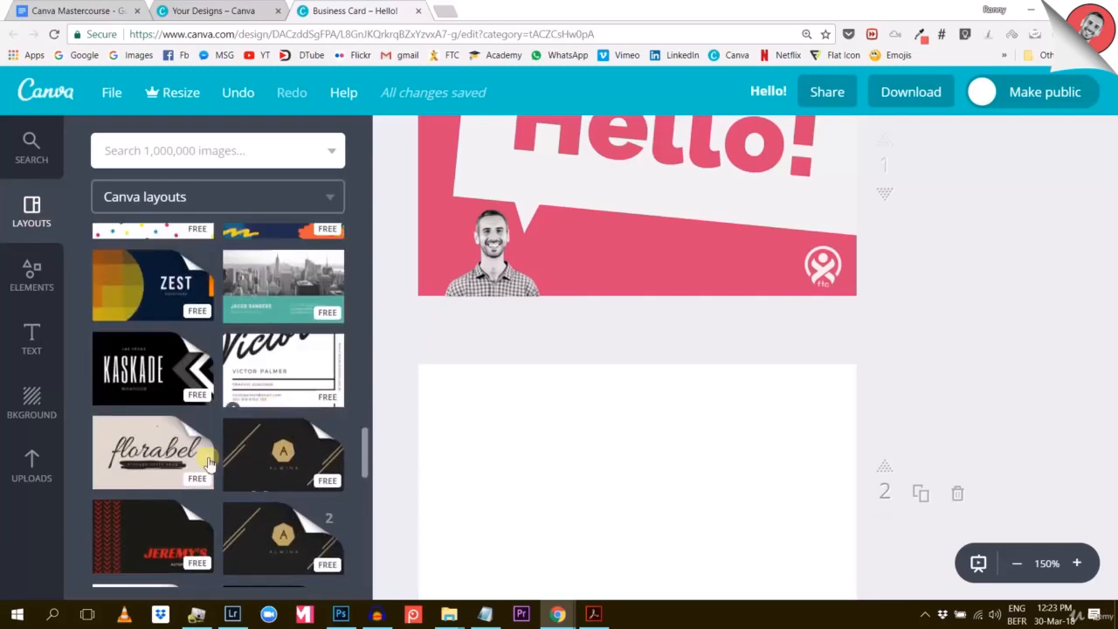
pyautogui.click(122, 389)
pyautogui.click(131, 416)
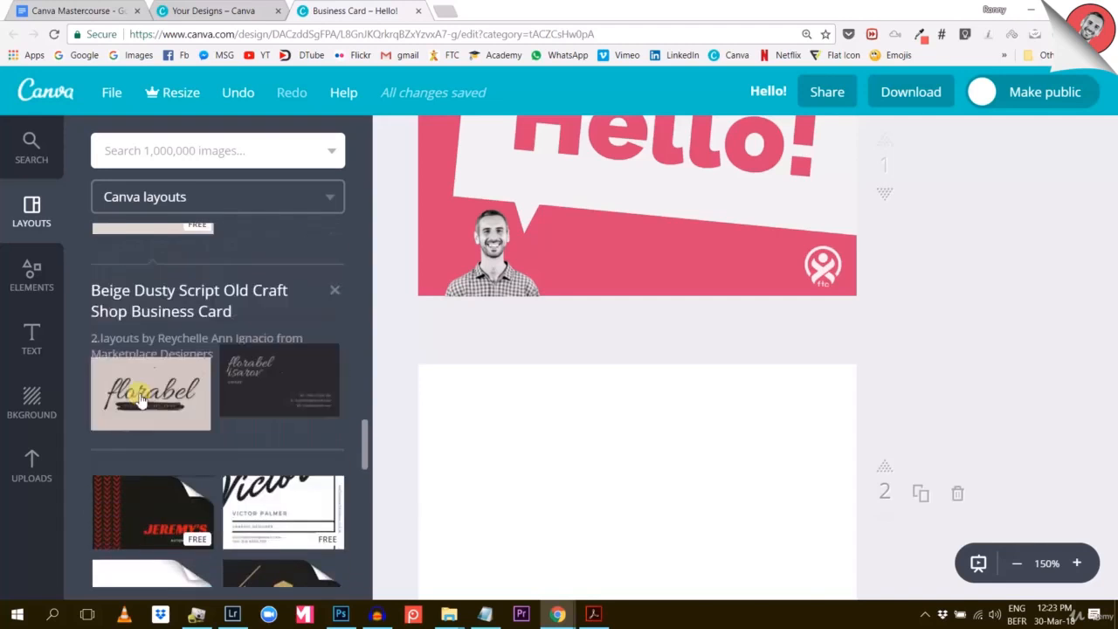
pyautogui.scroll(-10, 131, 393)
pyautogui.scroll(-15, 271, 468)
pyautogui.scroll(5, 270, 469)
pyautogui.scroll(-3, 288, 319)
pyautogui.click(288, 318)
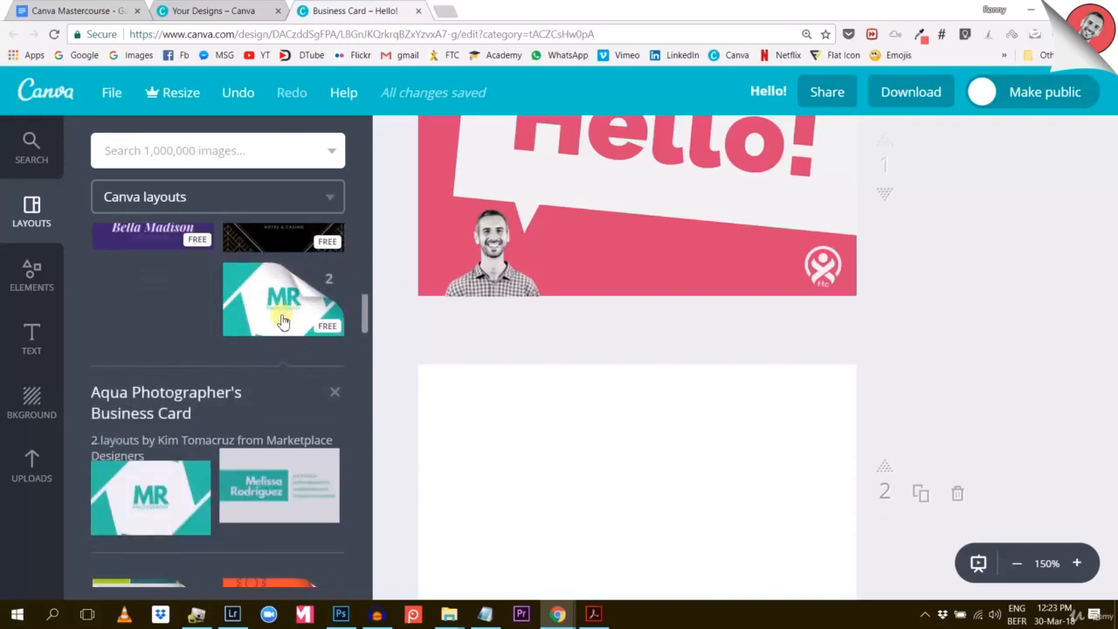
pyautogui.click(557, 479)
# Apply the contact-details layout to page 2 and turn its teal block pink
pyautogui.click(305, 519)
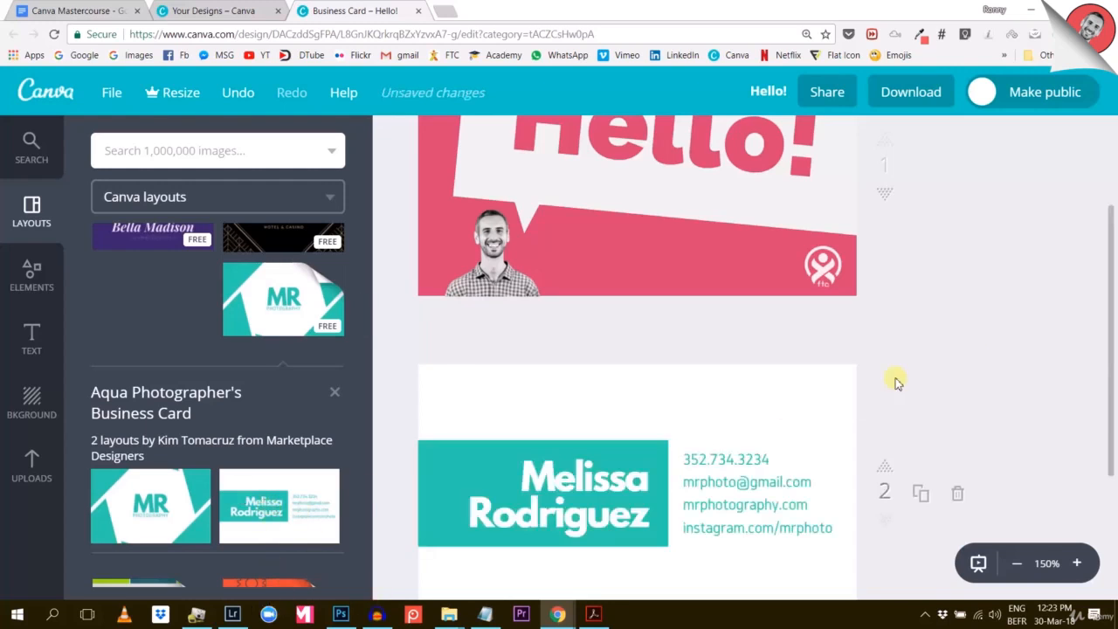
pyautogui.scroll(-2, 1024, 332)
pyautogui.click(461, 312)
pyautogui.click(385, 147)
pyautogui.click(494, 224)
# Recolour the phone number and email lines pink
pyautogui.click(699, 313)
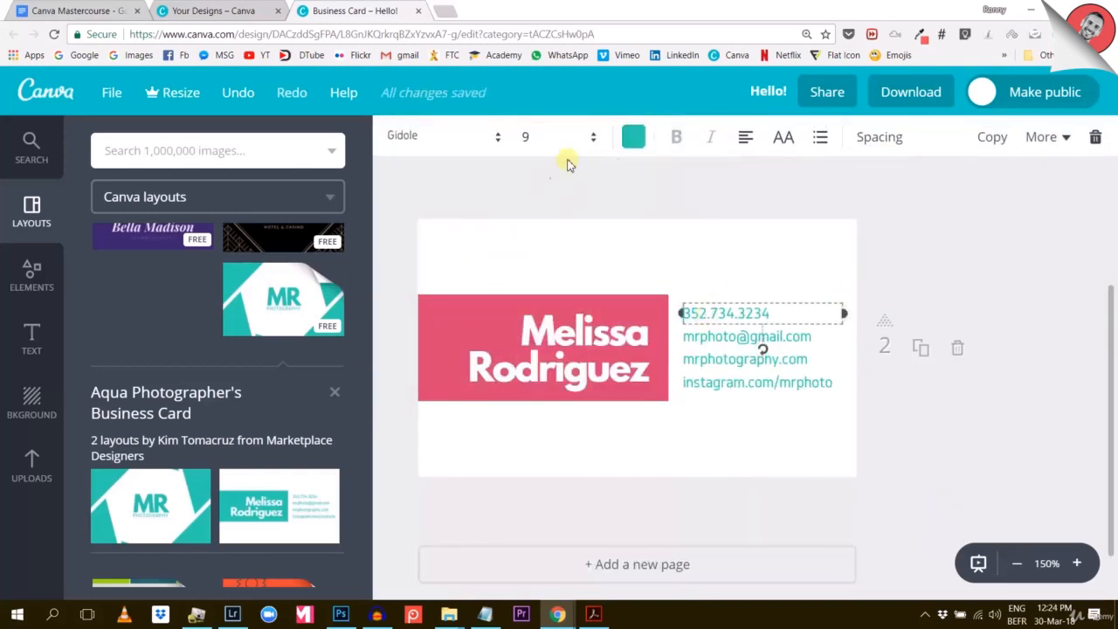
pyautogui.click(633, 136)
pyautogui.click(653, 281)
pyautogui.click(1004, 262)
pyautogui.click(760, 367)
pyautogui.click(633, 136)
pyautogui.click(720, 224)
# Recolour the website and Instagram lines pink
pyautogui.click(759, 356)
pyautogui.click(633, 136)
pyautogui.click(719, 224)
pyautogui.click(937, 243)
pyautogui.click(813, 379)
pyautogui.click(629, 139)
pyautogui.click(722, 223)
pyautogui.click(599, 320)
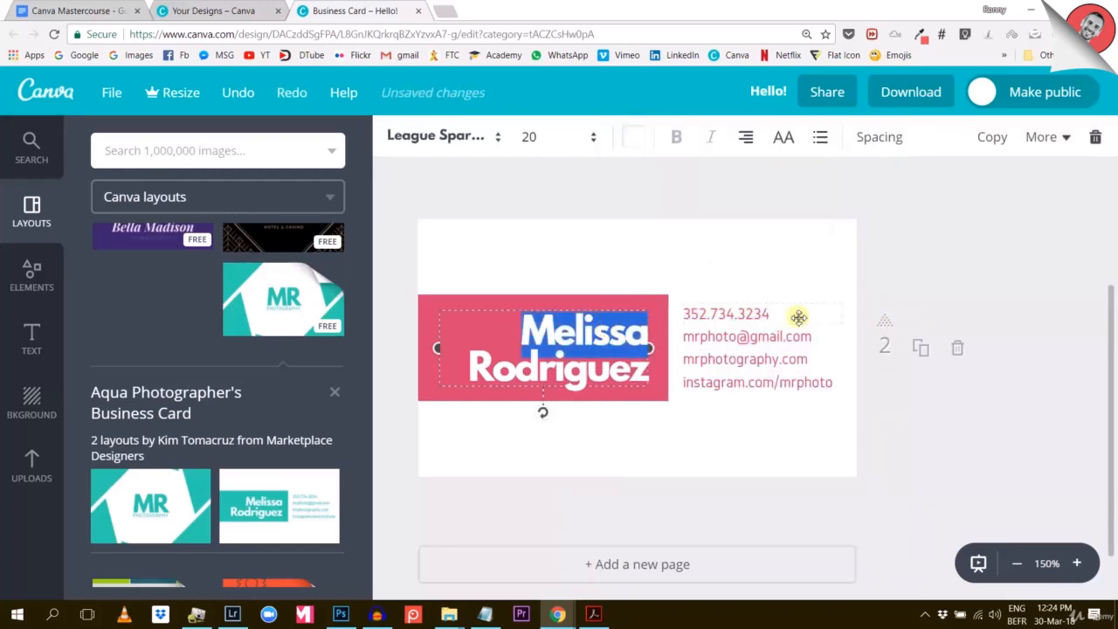
# Replace the template name with the owner's name, leaving the phone number unchanged
pyautogui.write('Ronny Hermosa')
pyautogui.click(768, 363)
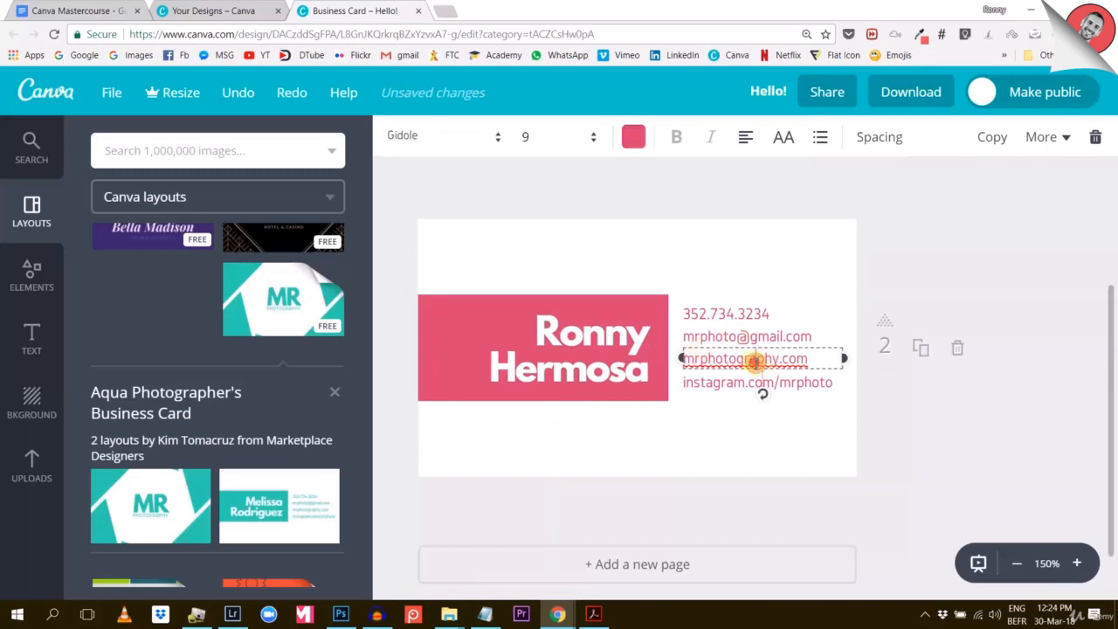
pyautogui.click(635, 413)
pyautogui.tripleClick(706, 310)
pyautogui.click(732, 336)
# Change the email and Instagram handles to ftc and replace the website with fairtradeconnection.org
pyautogui.click(1095, 250)
pyautogui.click(805, 336)
pyautogui.doubleClick(706, 337)
pyautogui.write('ftc')
pyautogui.click(718, 361)
pyautogui.tripleClick(703, 363)
pyautogui.press('BackSpace')
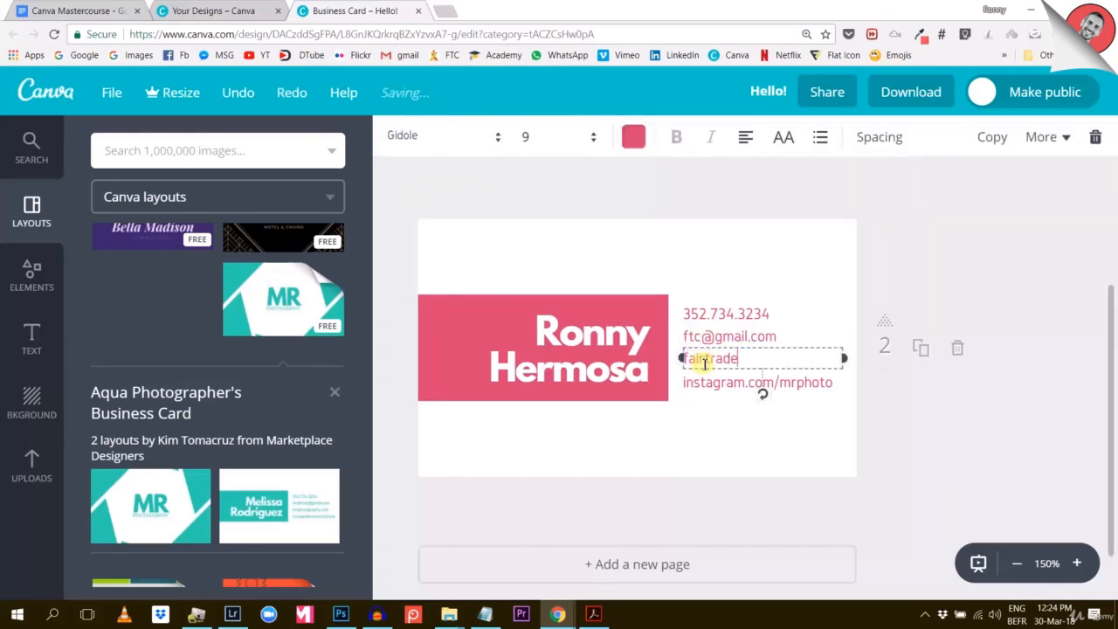
pyautogui.doubleClick(793, 382)
pyautogui.write('ftc')
pyautogui.click(911, 218)
pyautogui.scroll(-1, 911, 219)
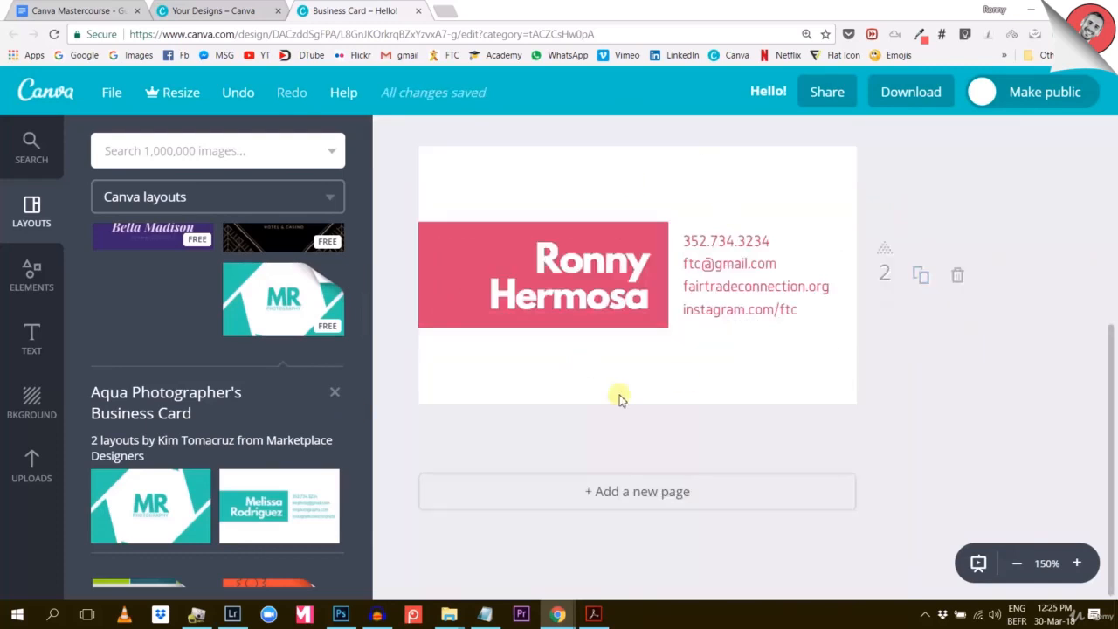
# Give page 2 the off-white background from the Background colour choices
pyautogui.scroll(3, 768, 430)
pyautogui.scroll(-1, 768, 433)
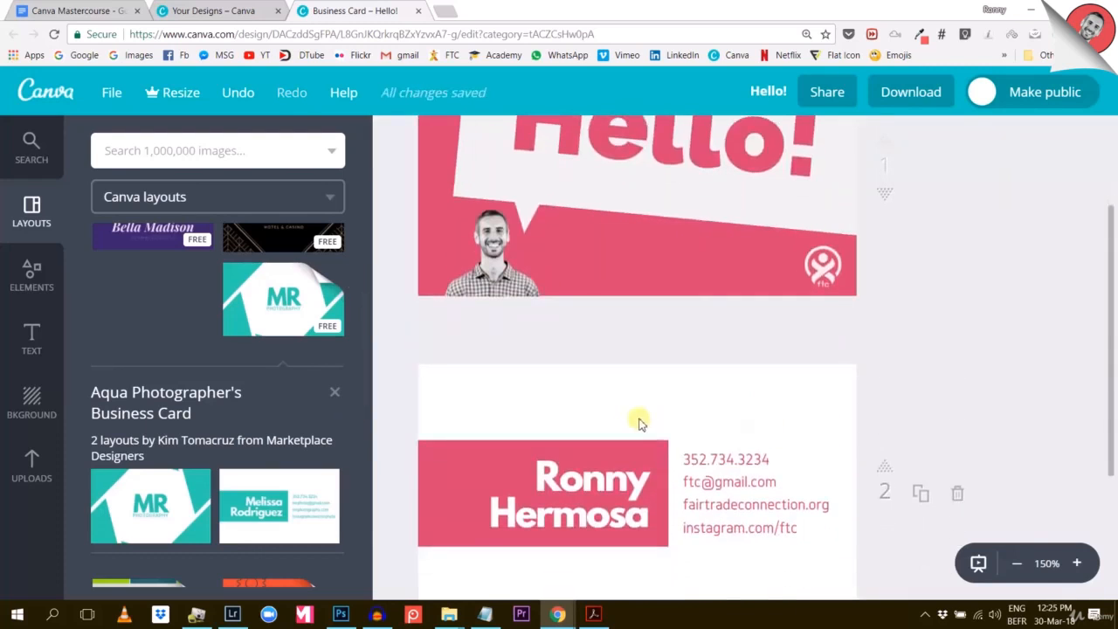
pyautogui.click(702, 201)
pyautogui.click(1001, 324)
pyautogui.scroll(-1, 993, 345)
pyautogui.scroll(-1, 992, 345)
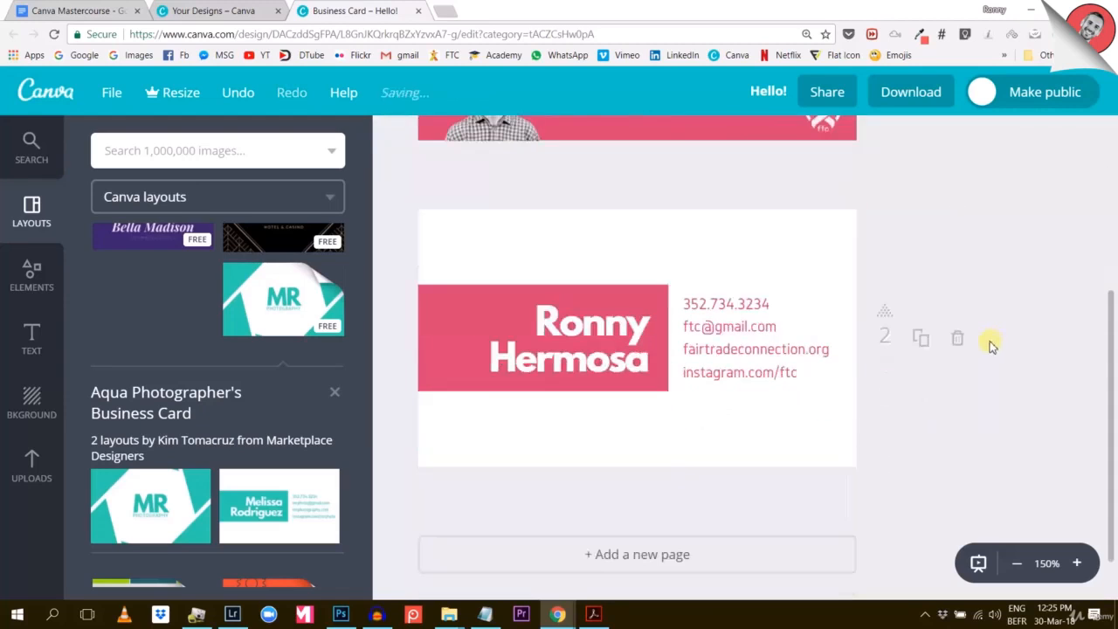
pyautogui.click(31, 403)
pyautogui.click(148, 220)
pyautogui.click(1004, 274)
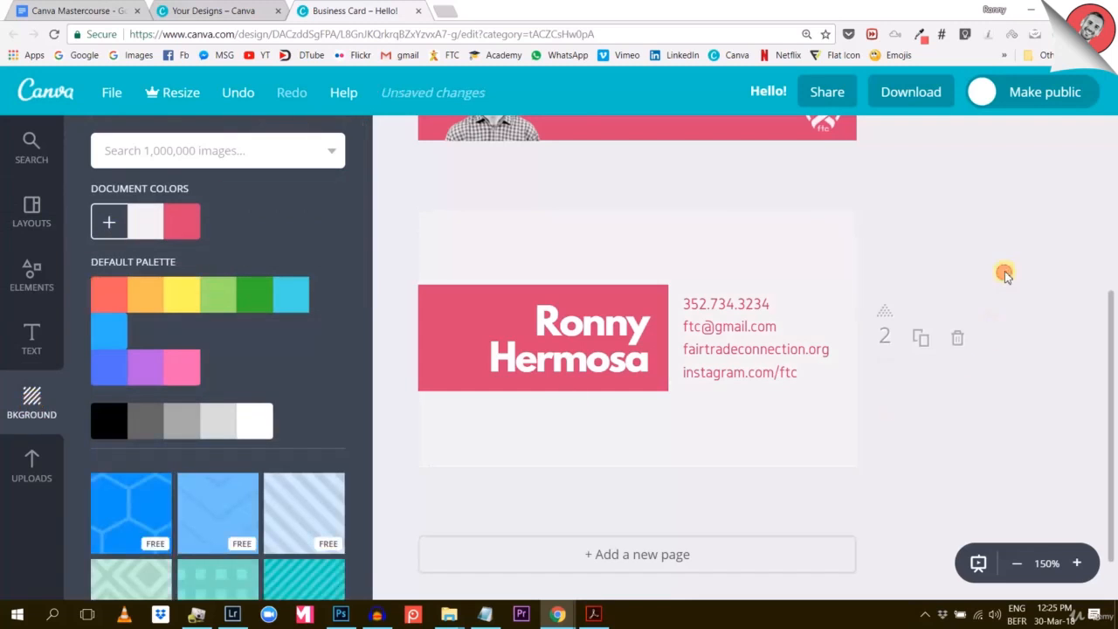
# Check the ftc logo's placement on the Hello! front page
pyautogui.scroll(2, 996, 284)
pyautogui.scroll(-2, 993, 292)
pyautogui.scroll(2, 774, 354)
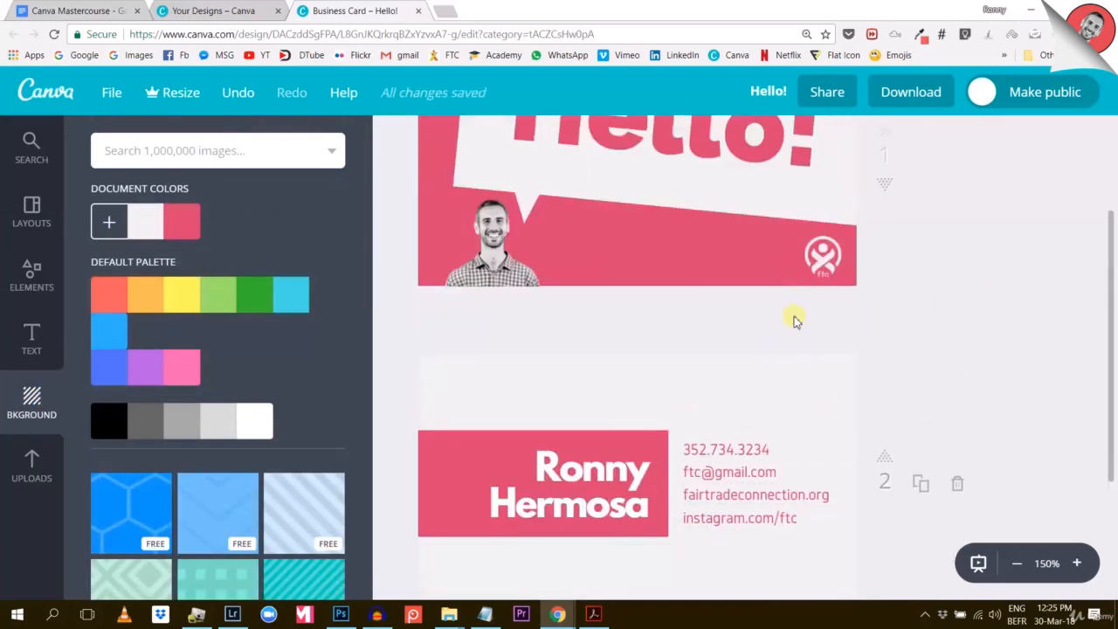
pyautogui.click(823, 263)
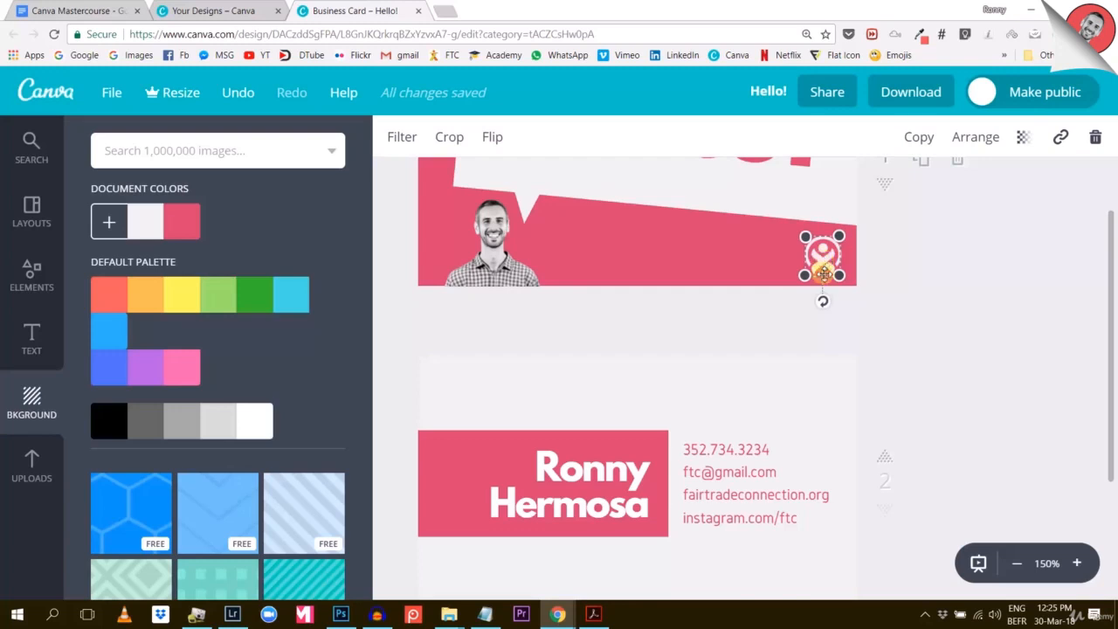
pyautogui.scroll(2, 823, 274)
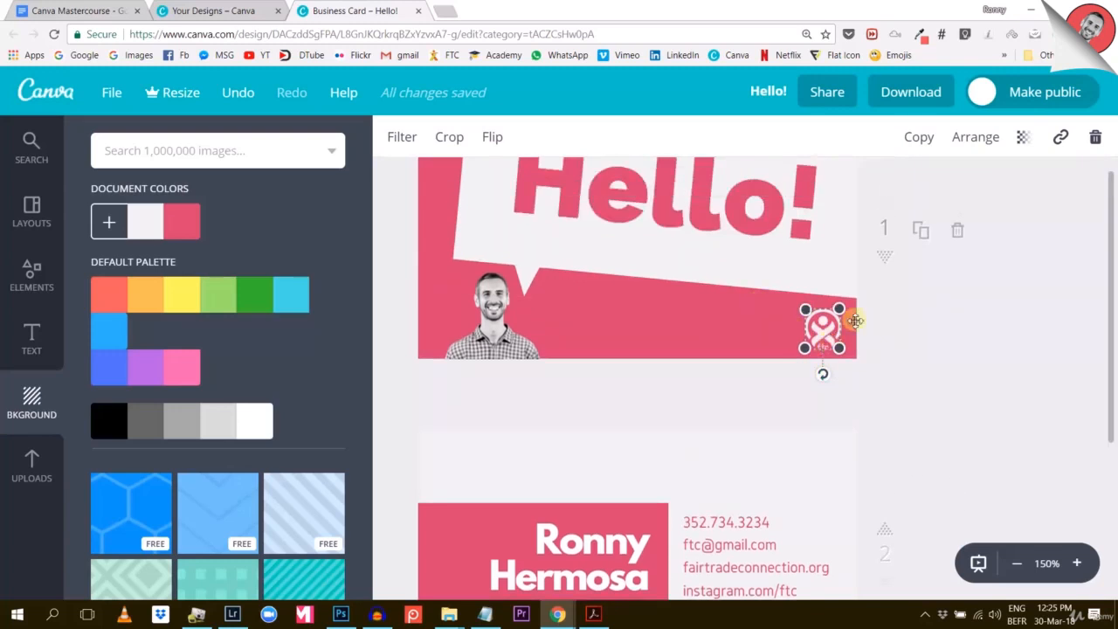
pyautogui.click(976, 327)
pyautogui.scroll(2, 975, 363)
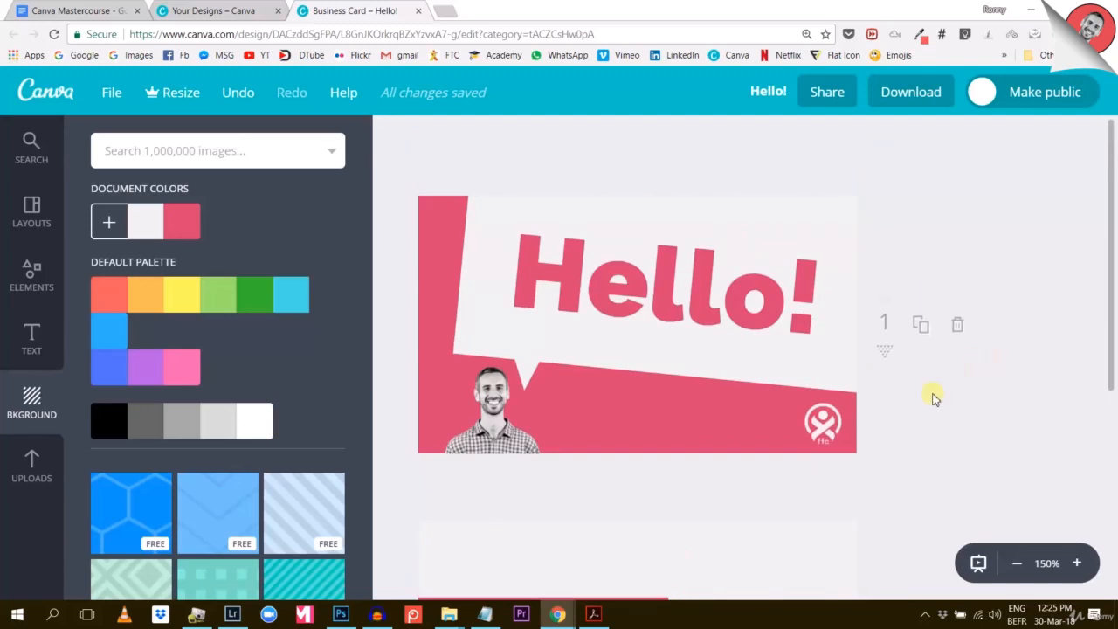
pyautogui.scroll(-2, 932, 400)
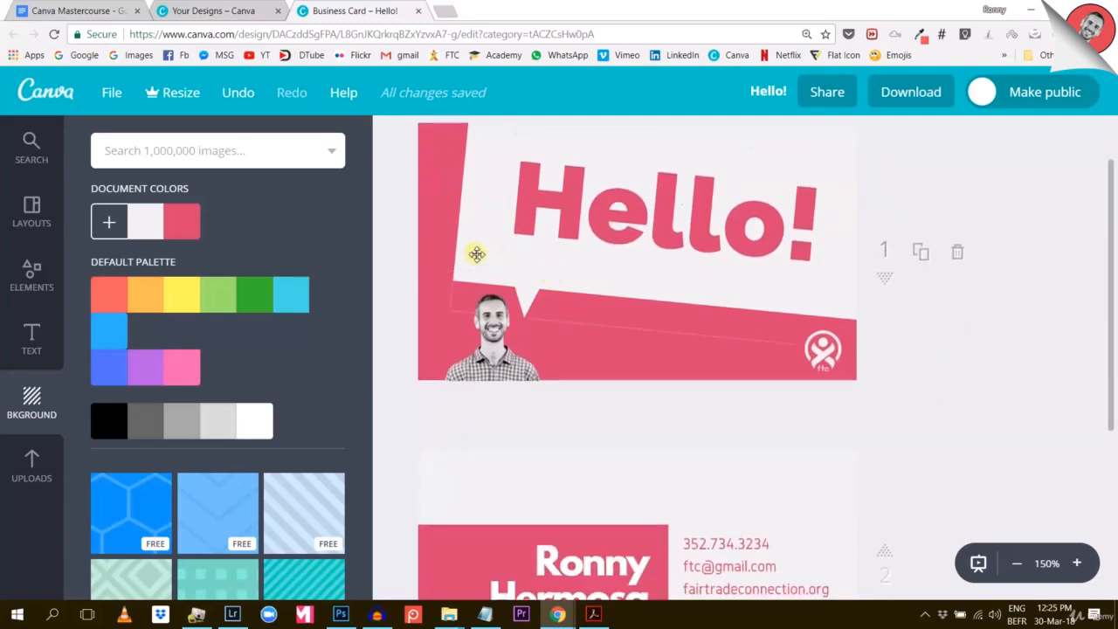
pyautogui.scroll(2, 969, 349)
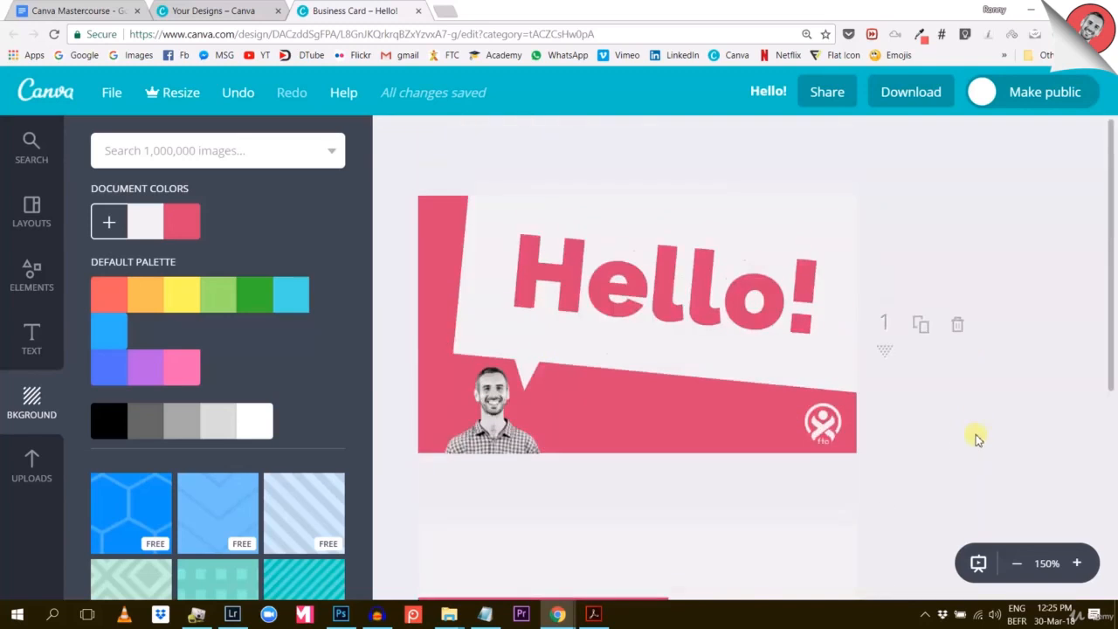
pyautogui.scroll(-2, 976, 435)
pyautogui.scroll(-2, 976, 438)
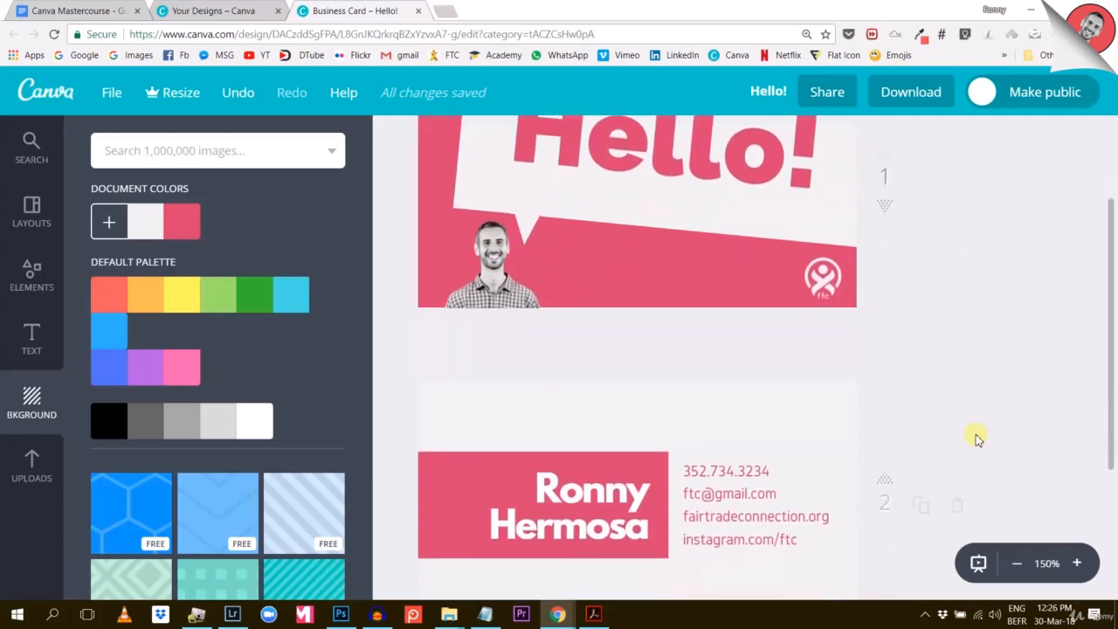
pyautogui.click(826, 285)
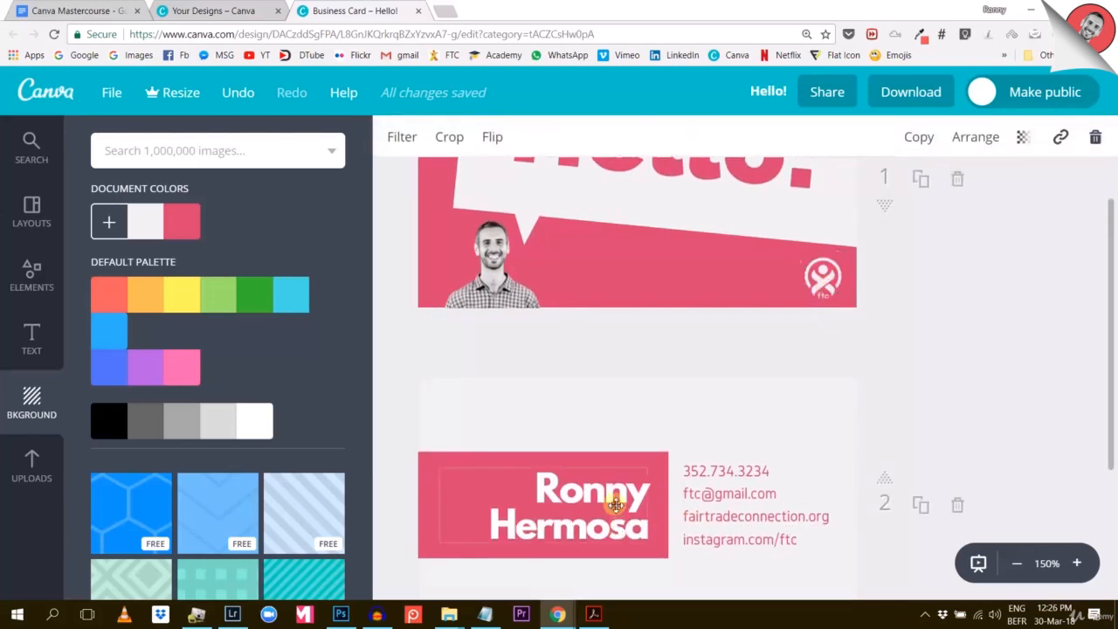
# Set the name text on page 2 to Raleway Heavy, matching the Hello! heading
pyautogui.click(614, 501)
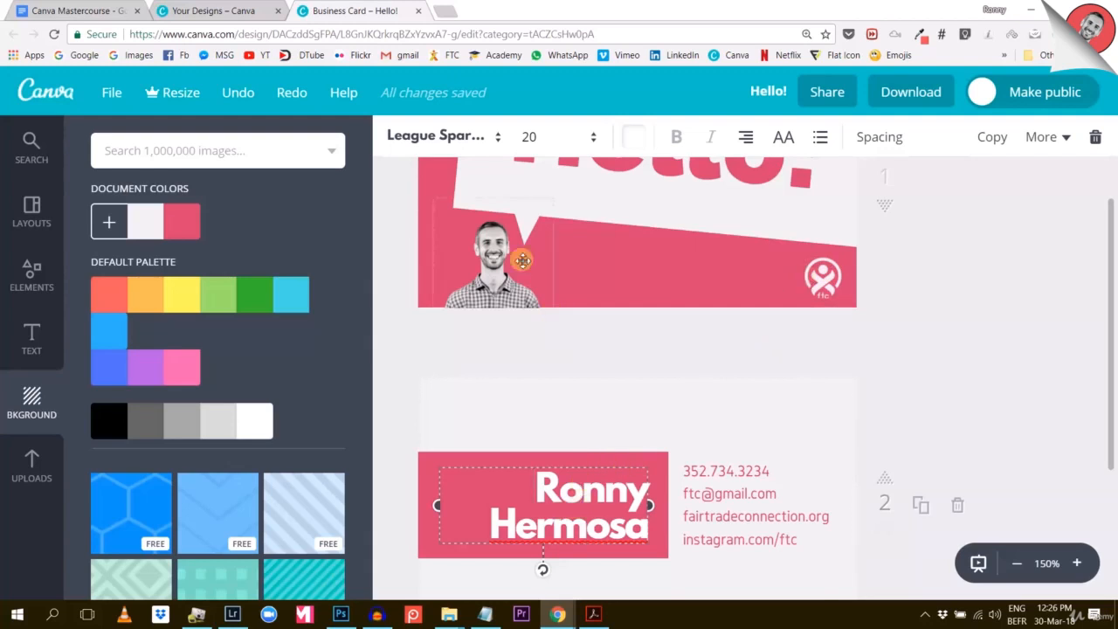
pyautogui.scroll(1, 611, 262)
pyautogui.click(654, 232)
pyautogui.scroll(-2, 654, 232)
pyautogui.click(570, 415)
pyautogui.hotkey('ctrl', 'a')
pyautogui.click(444, 136)
pyautogui.click(721, 280)
pyautogui.click(991, 260)
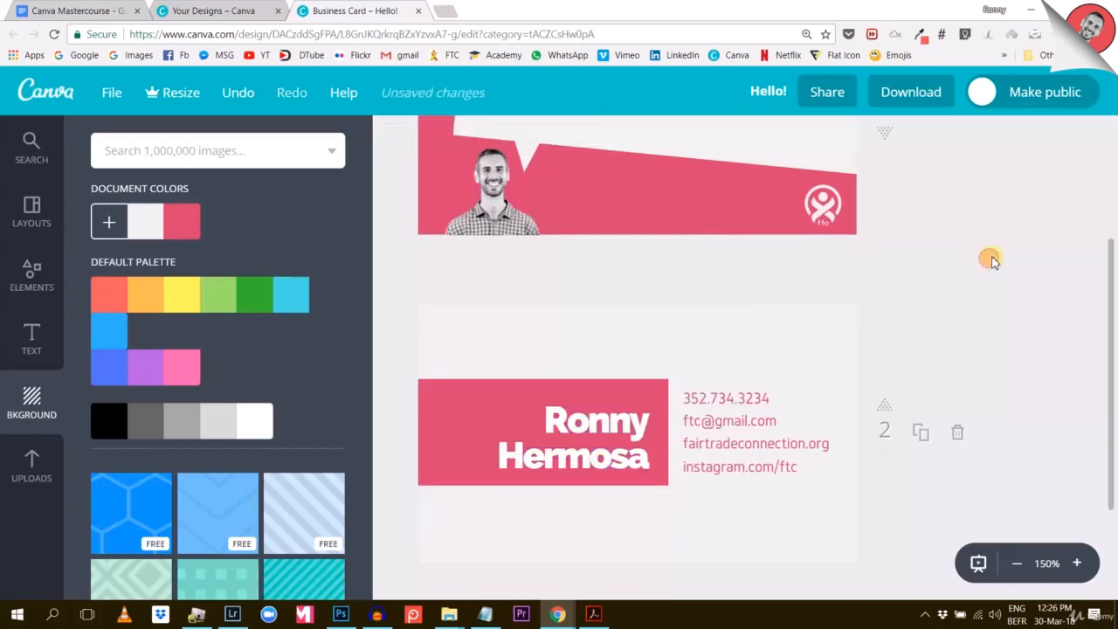
# Check the Hello! heading's letter spacing and line height
pyautogui.scroll(1, 995, 261)
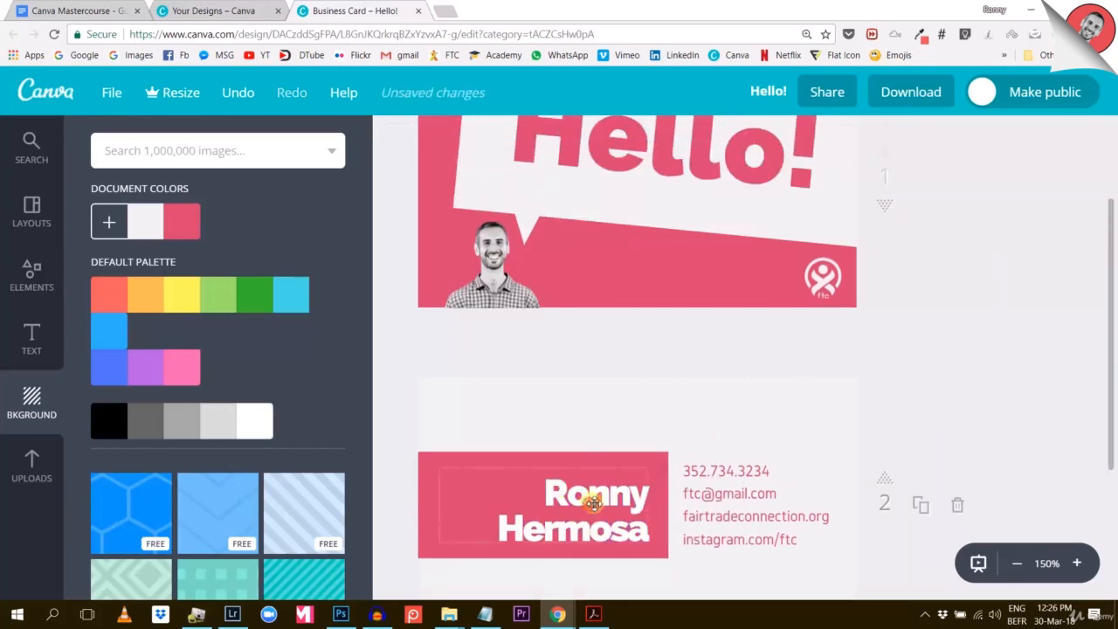
pyautogui.click(592, 504)
pyautogui.click(570, 499)
pyautogui.scroll(-2, 550, 410)
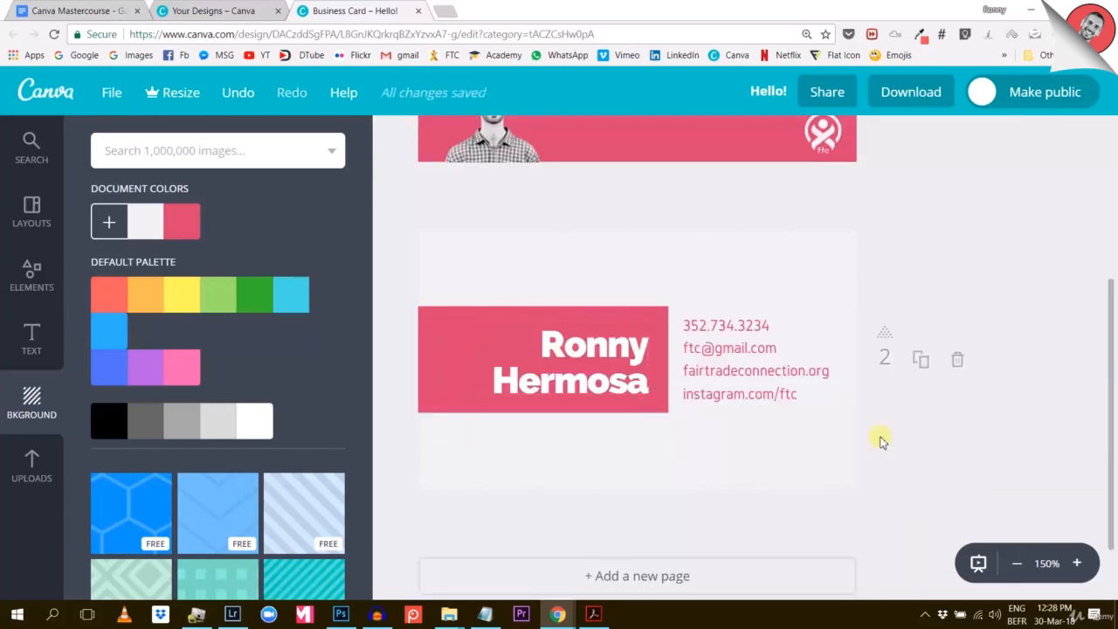
pyautogui.scroll(2, 526, 360)
pyautogui.click(631, 155)
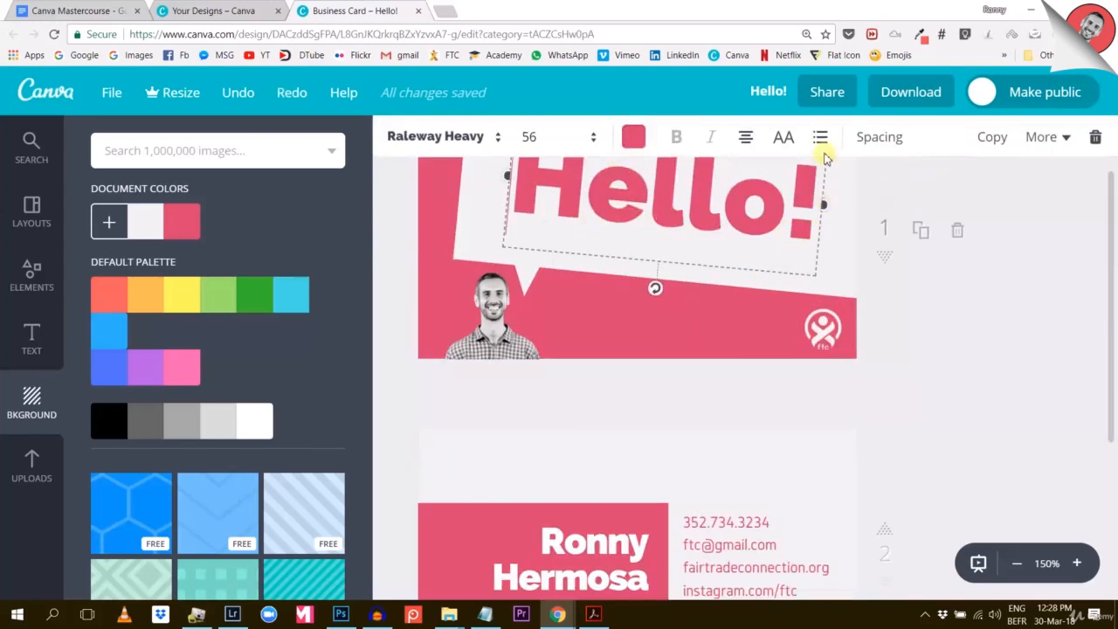
pyautogui.scroll(1, 731, 291)
pyautogui.click(731, 291)
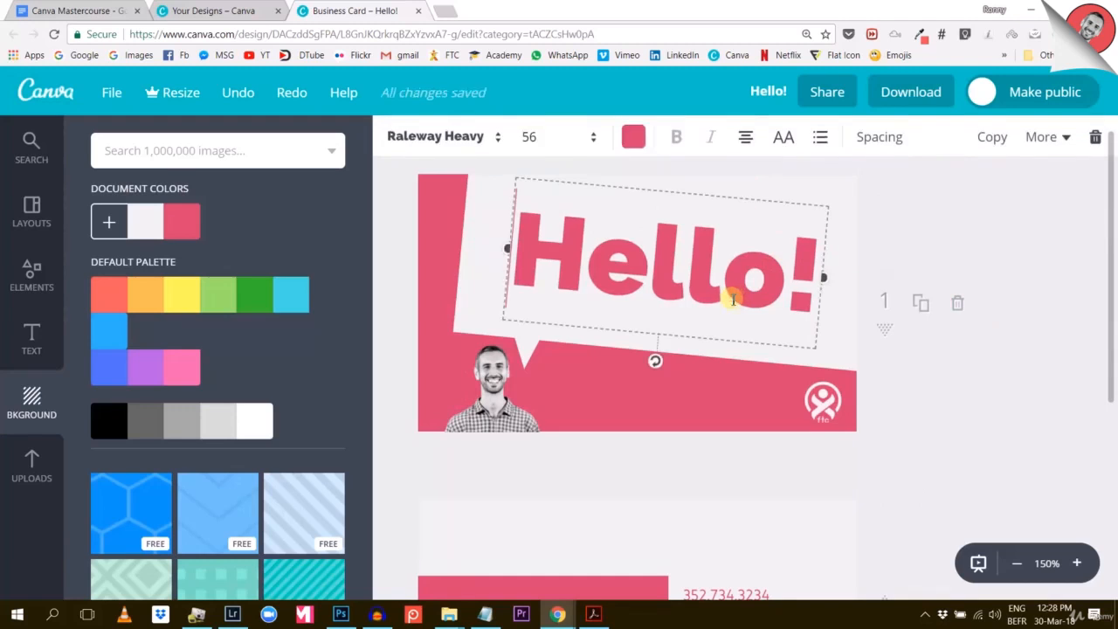
pyautogui.click(877, 144)
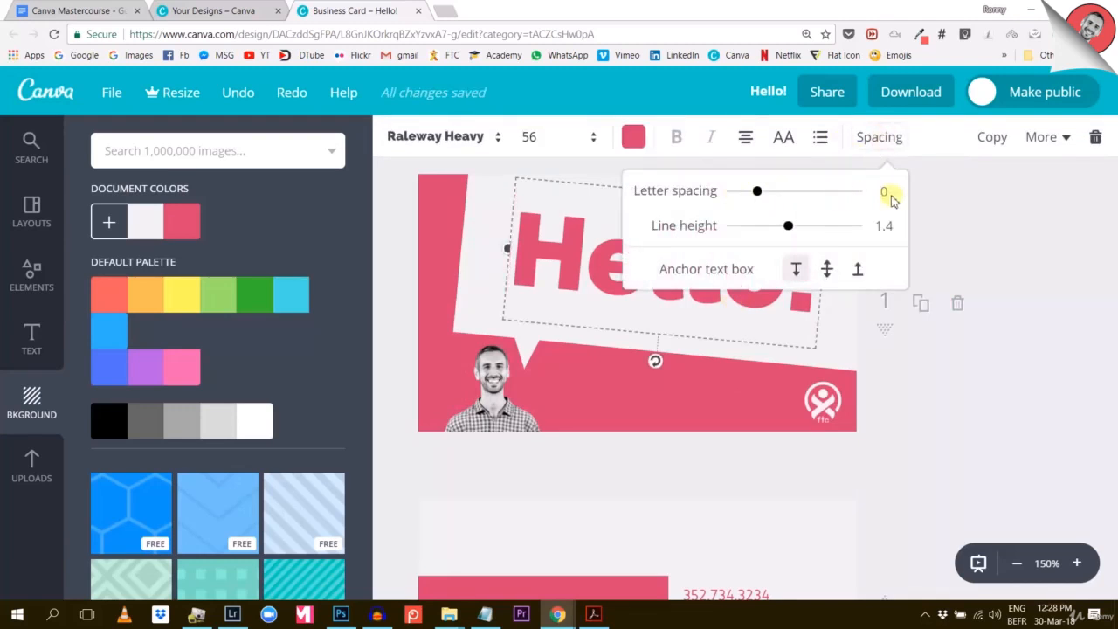
# Raise the name text's letter spacing slightly
pyautogui.scroll(-3, 1008, 464)
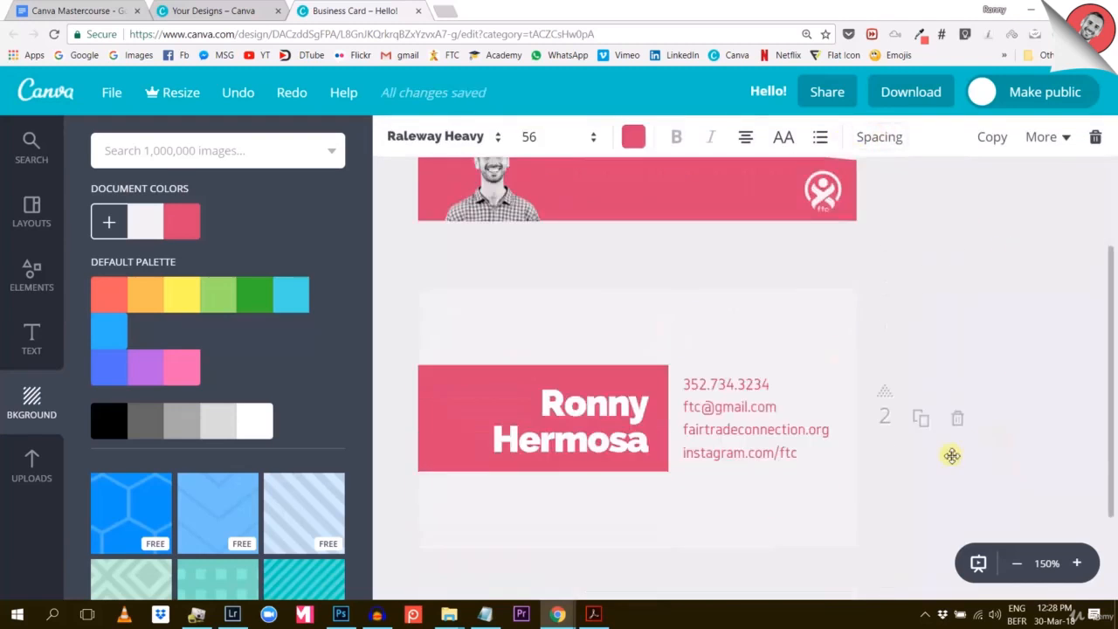
pyautogui.click(616, 399)
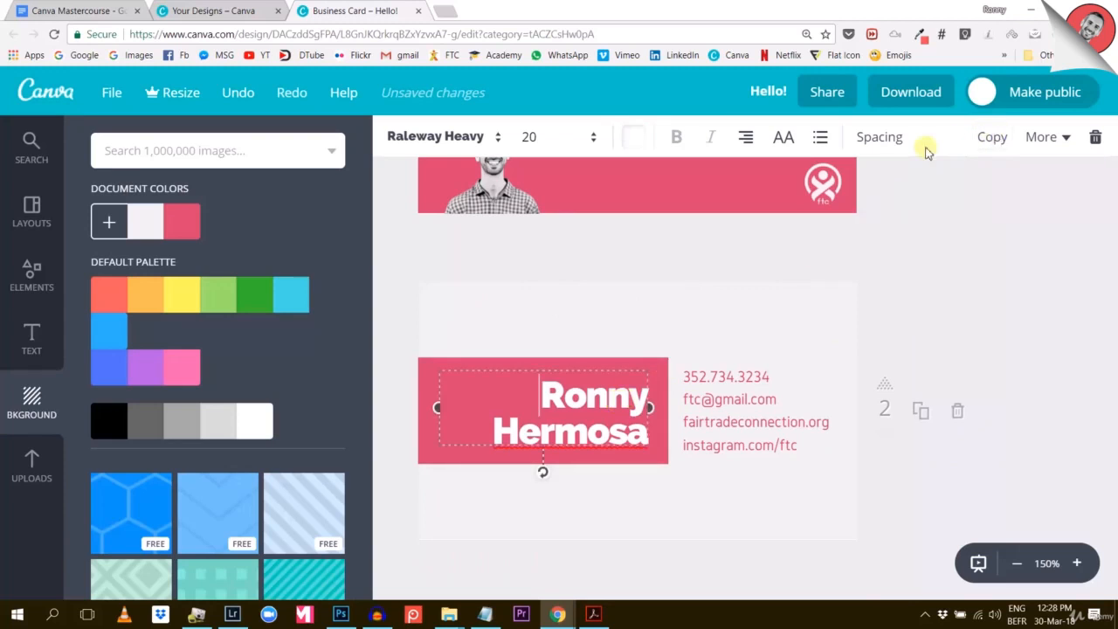
pyautogui.click(890, 140)
pyautogui.click(1053, 300)
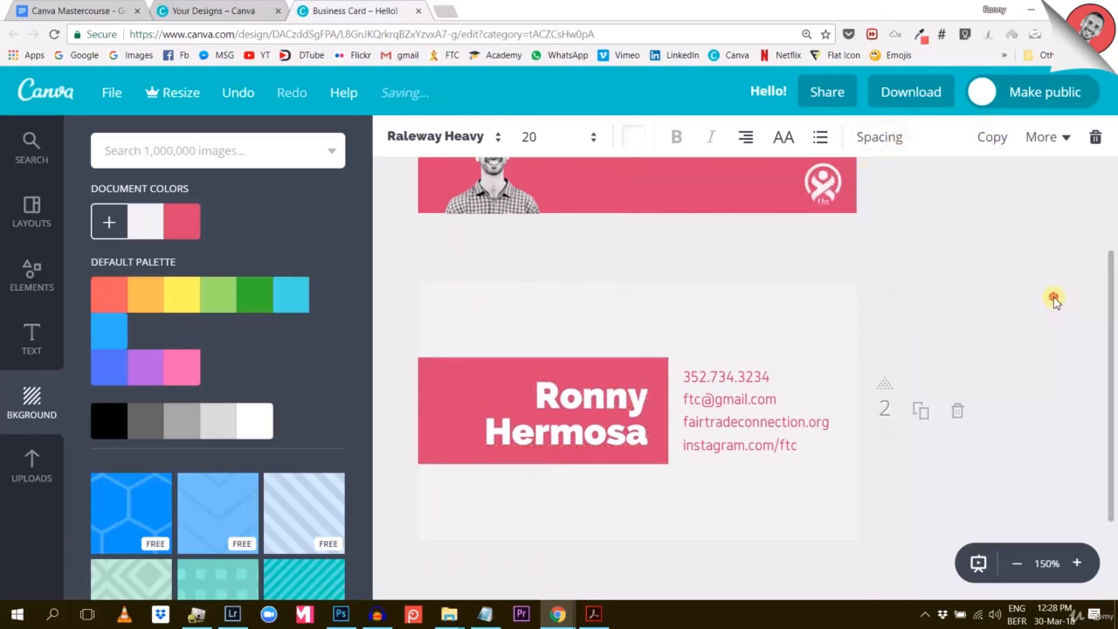
pyautogui.click(1056, 301)
pyautogui.scroll(3, 1063, 304)
pyautogui.scroll(-3, 1060, 312)
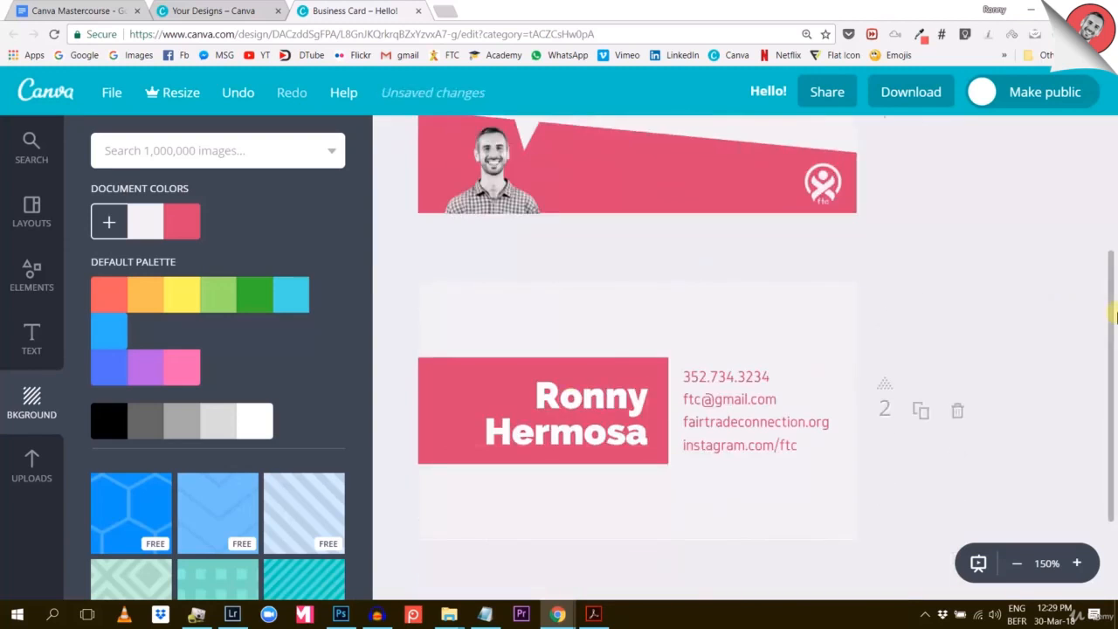
pyautogui.scroll(3, 1114, 323)
pyautogui.scroll(-2, 1114, 337)
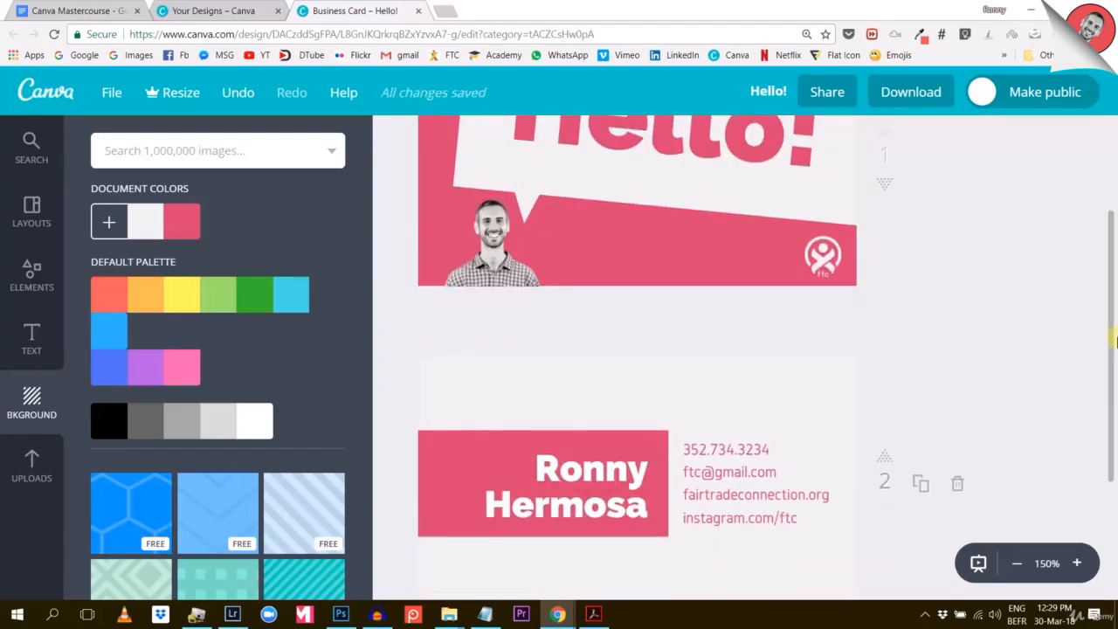
pyautogui.scroll(-2, 1115, 340)
pyautogui.scroll(4, 1114, 340)
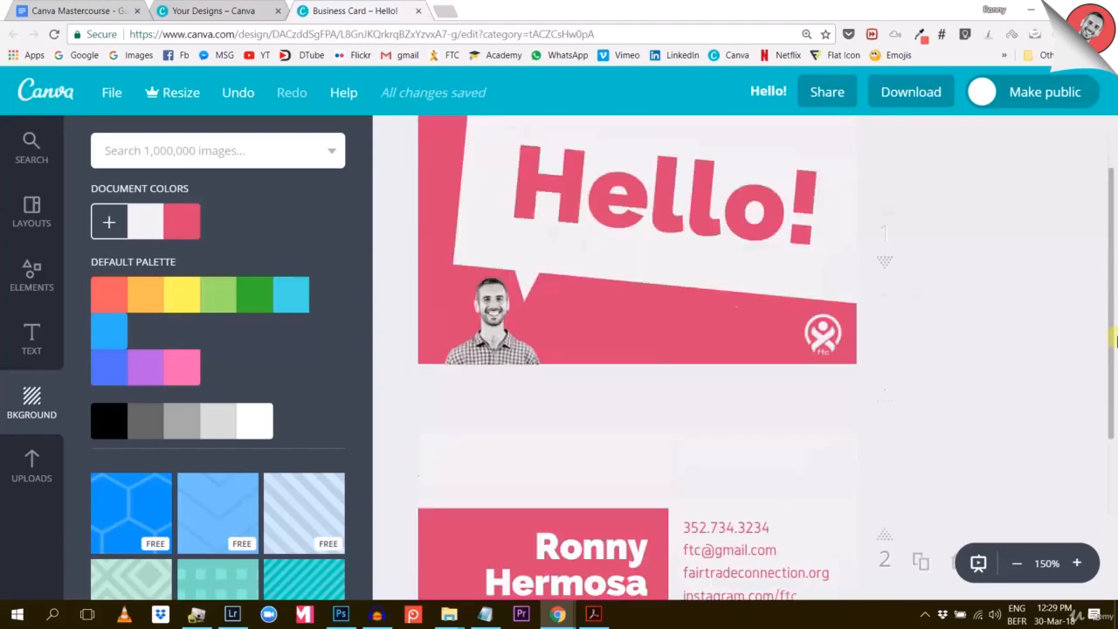
pyautogui.scroll(-3, 1114, 341)
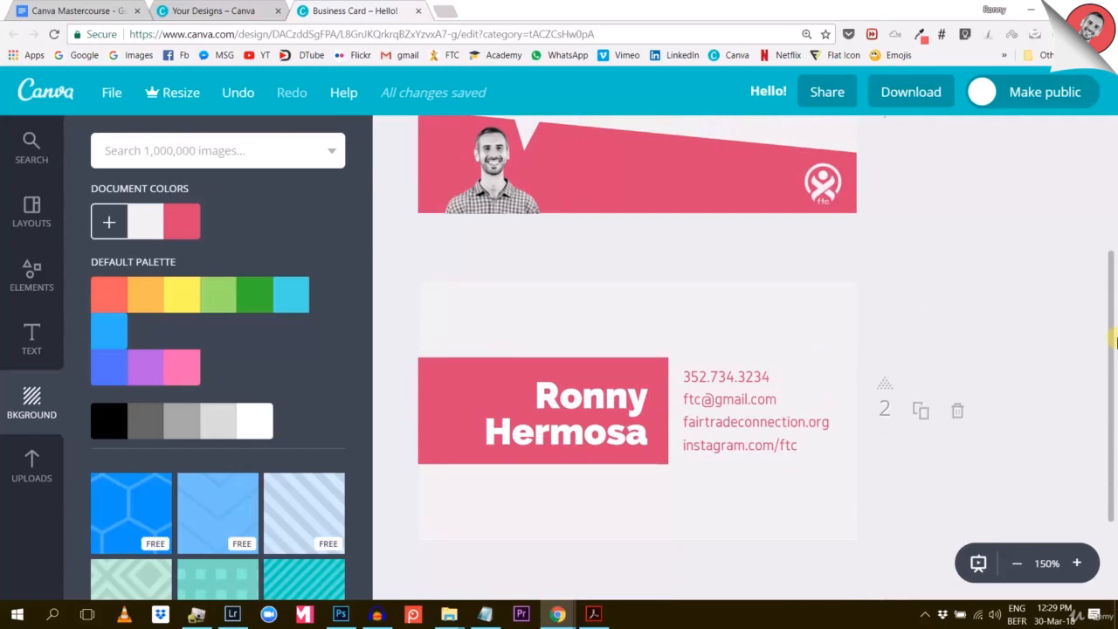
pyautogui.scroll(2, 1114, 340)
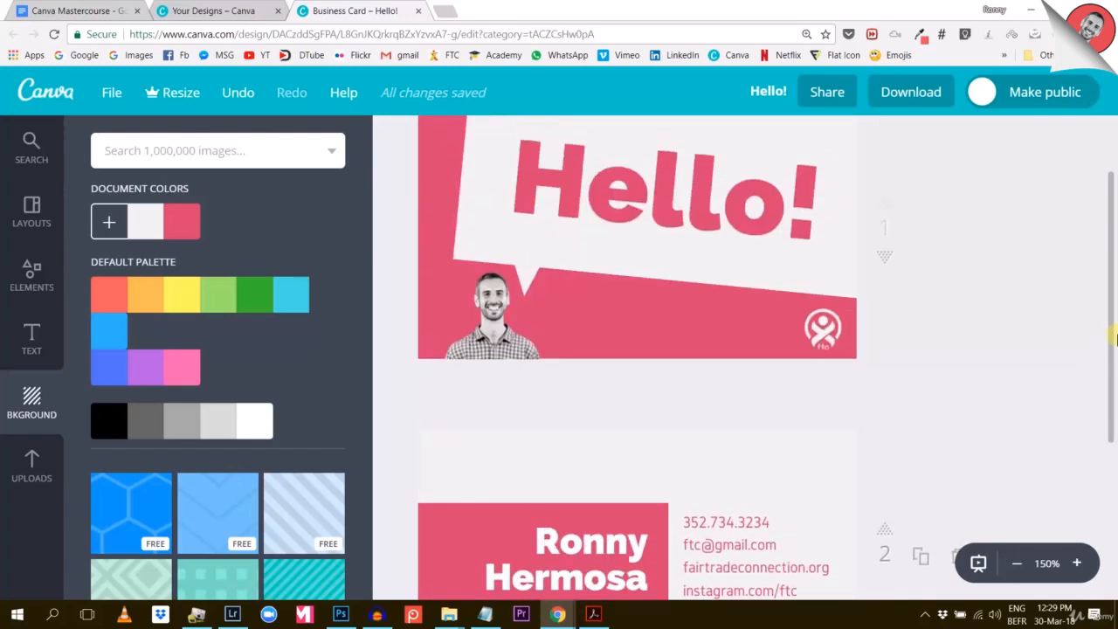
pyautogui.scroll(-3, 987, 379)
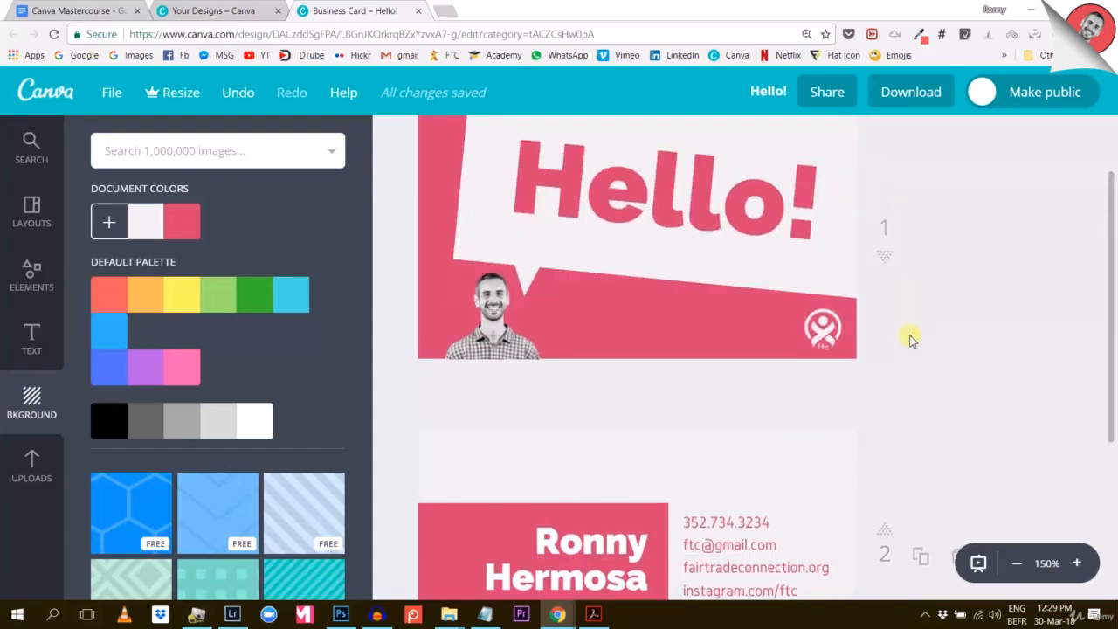
# Duplicate the Hello! front page and move the copy below the contact page
pyautogui.click(921, 234)
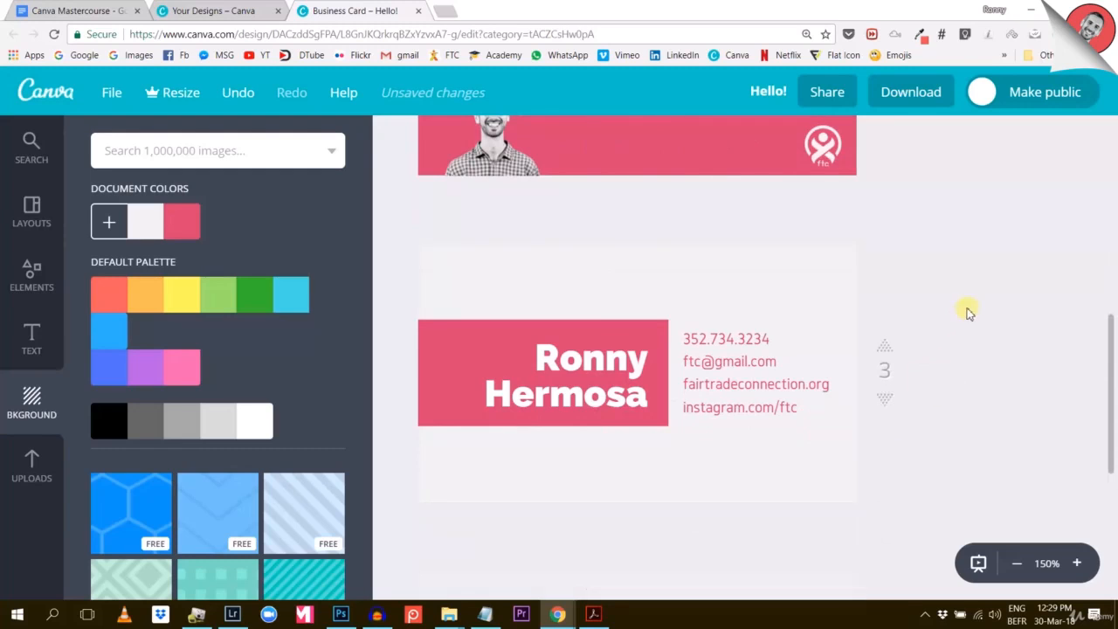
pyautogui.scroll(5, 963, 315)
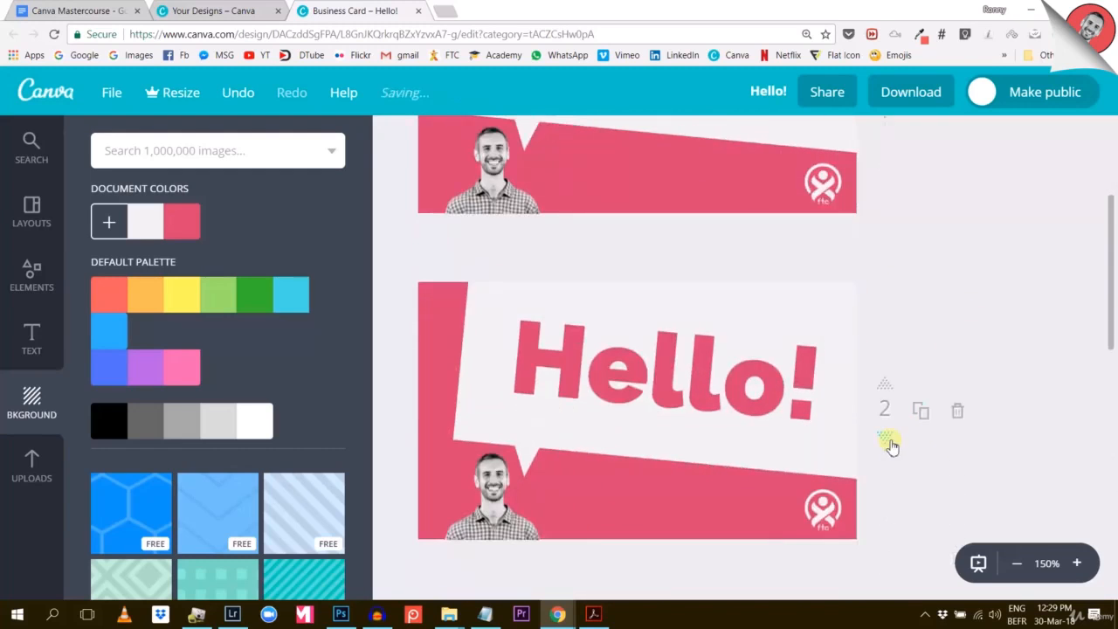
pyautogui.click(886, 441)
pyautogui.scroll(-3, 941, 299)
pyautogui.scroll(10, 939, 295)
pyautogui.scroll(-4, 681, 297)
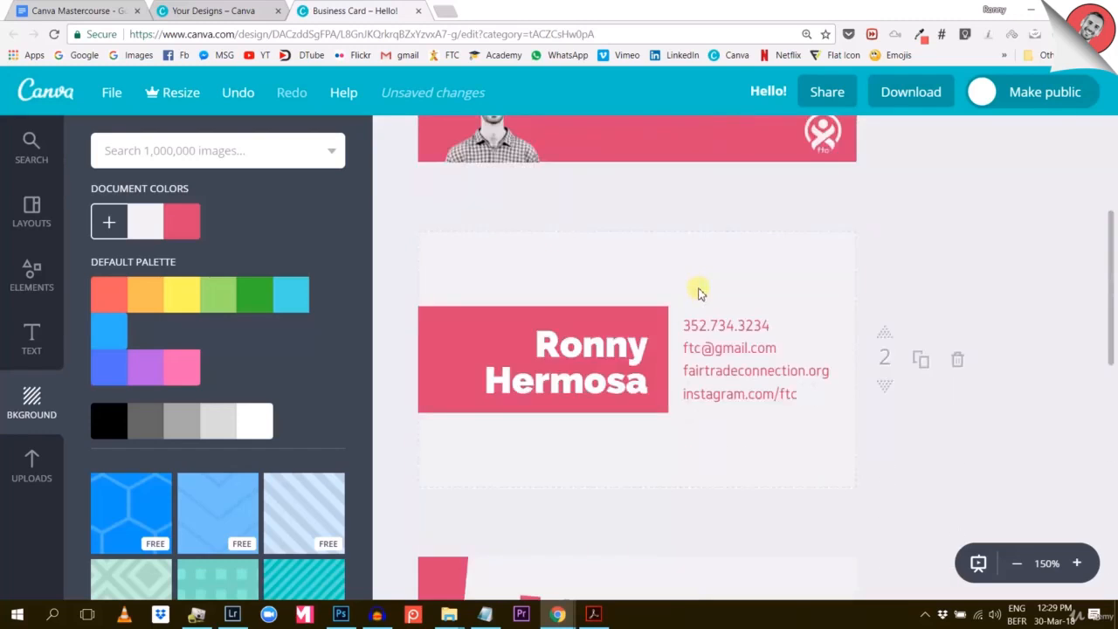
pyautogui.scroll(3, 707, 283)
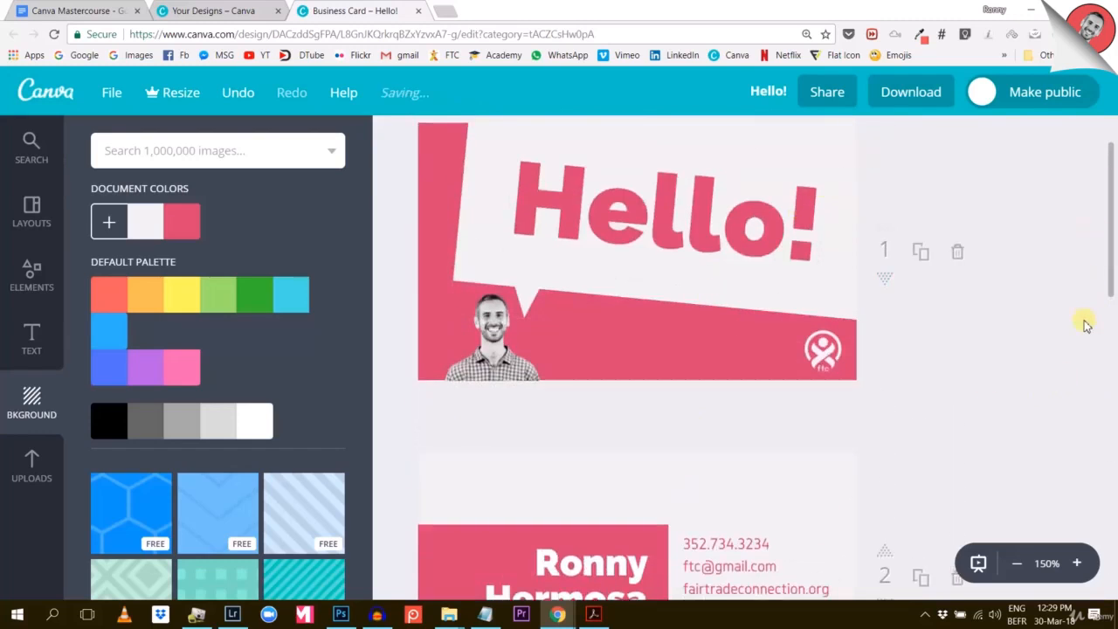
pyautogui.scroll(1, 1083, 324)
pyautogui.scroll(-1, 1083, 324)
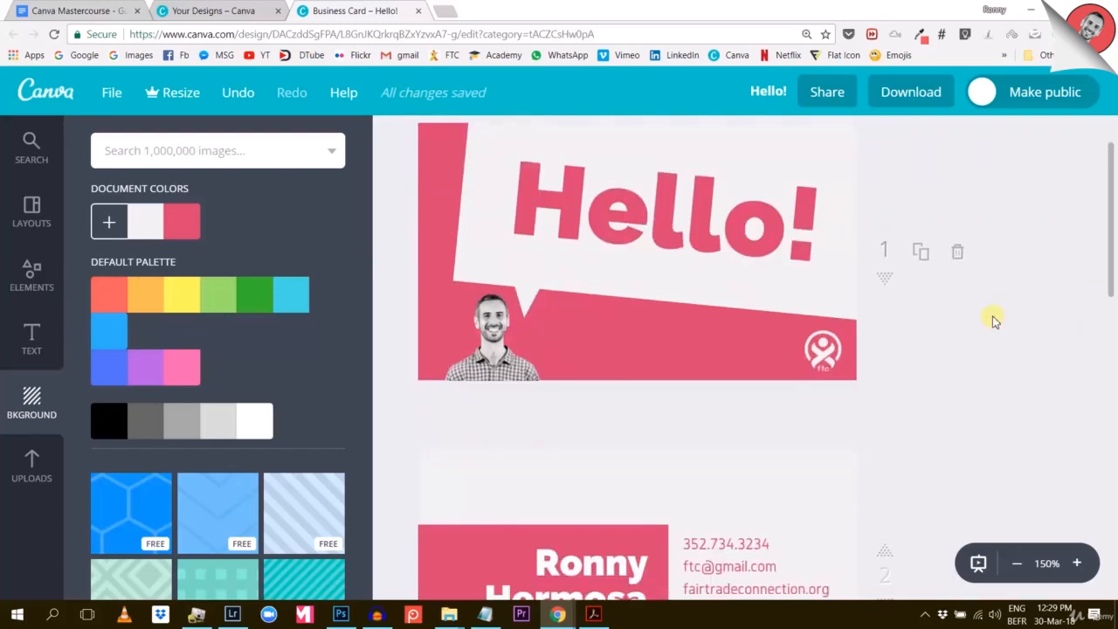
pyautogui.scroll(-1, 991, 327)
pyautogui.scroll(1, 985, 333)
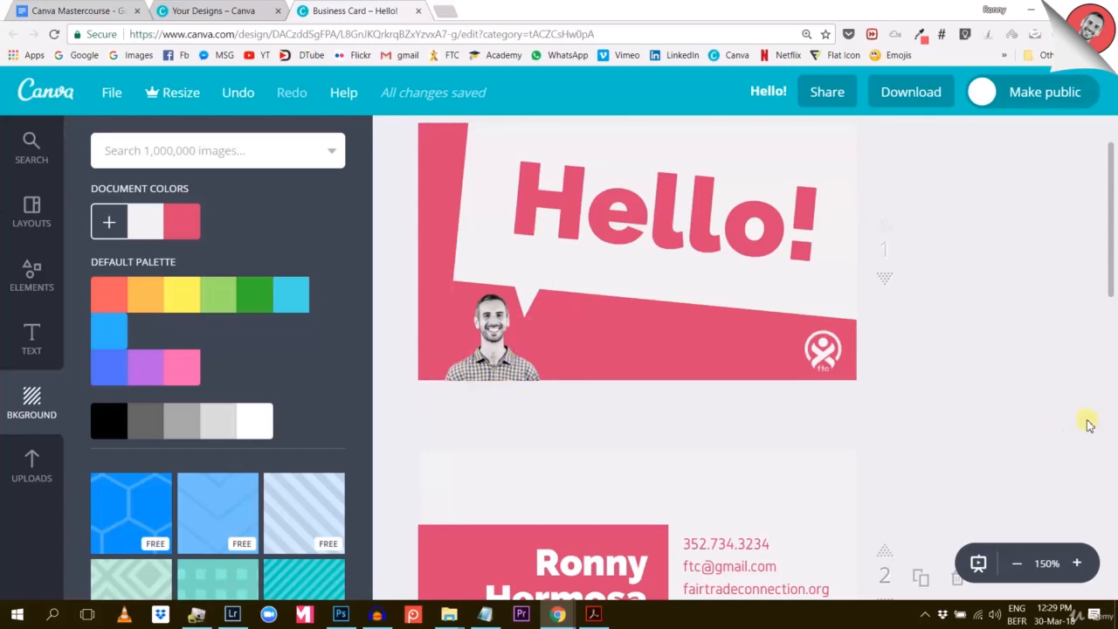
pyautogui.scroll(-2, 1058, 406)
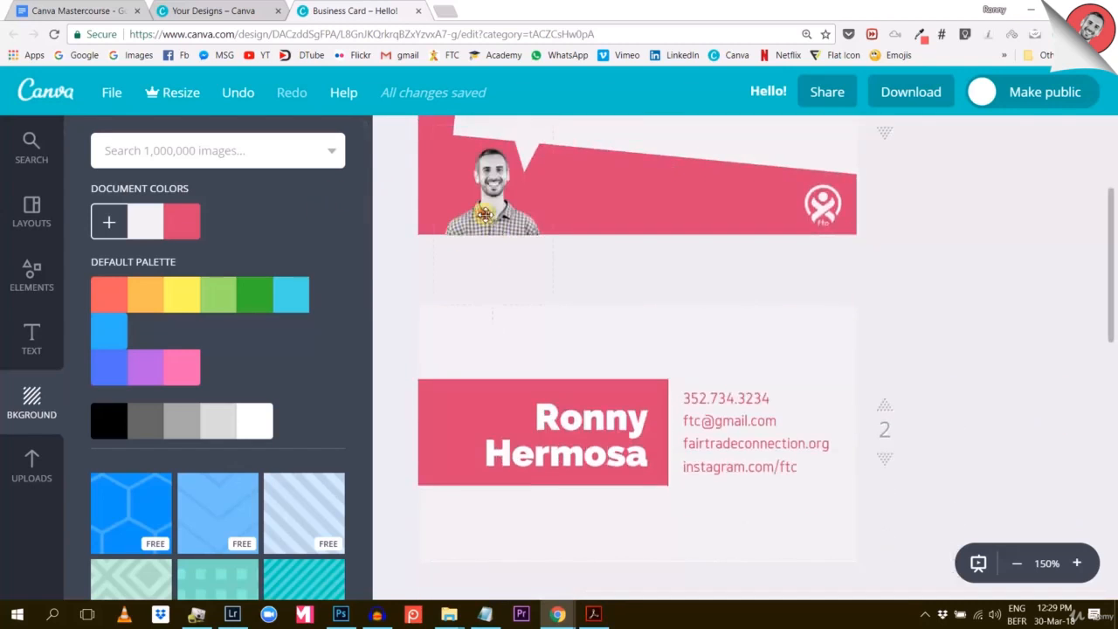
# Inspect the front card photo's detailed filter adjustments, leaving them unchanged
pyautogui.click(485, 214)
pyautogui.click(401, 137)
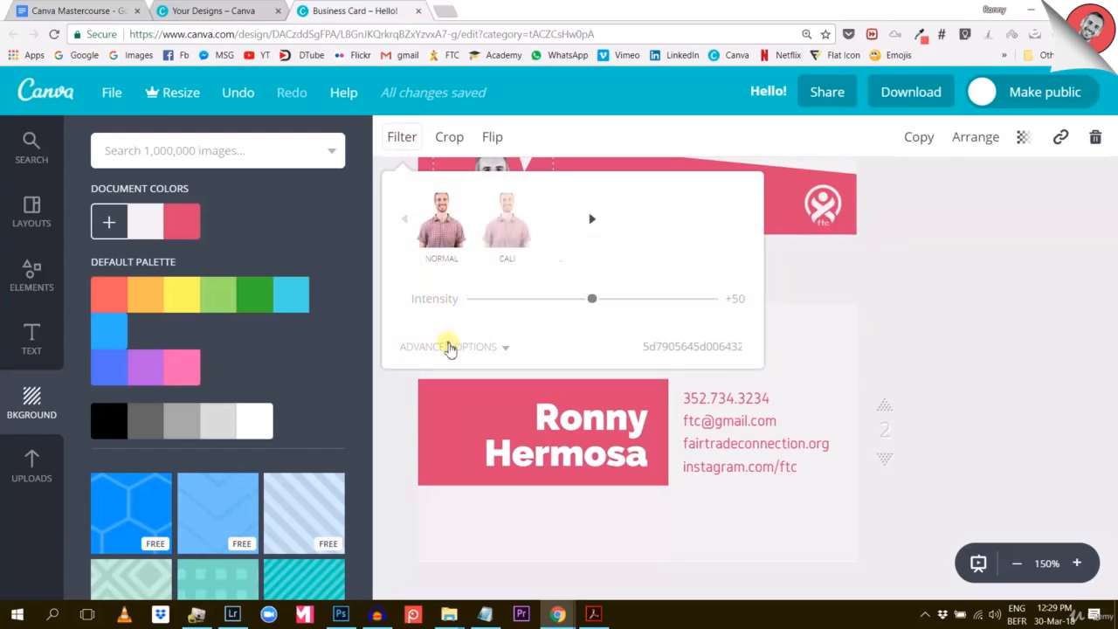
pyautogui.click(449, 348)
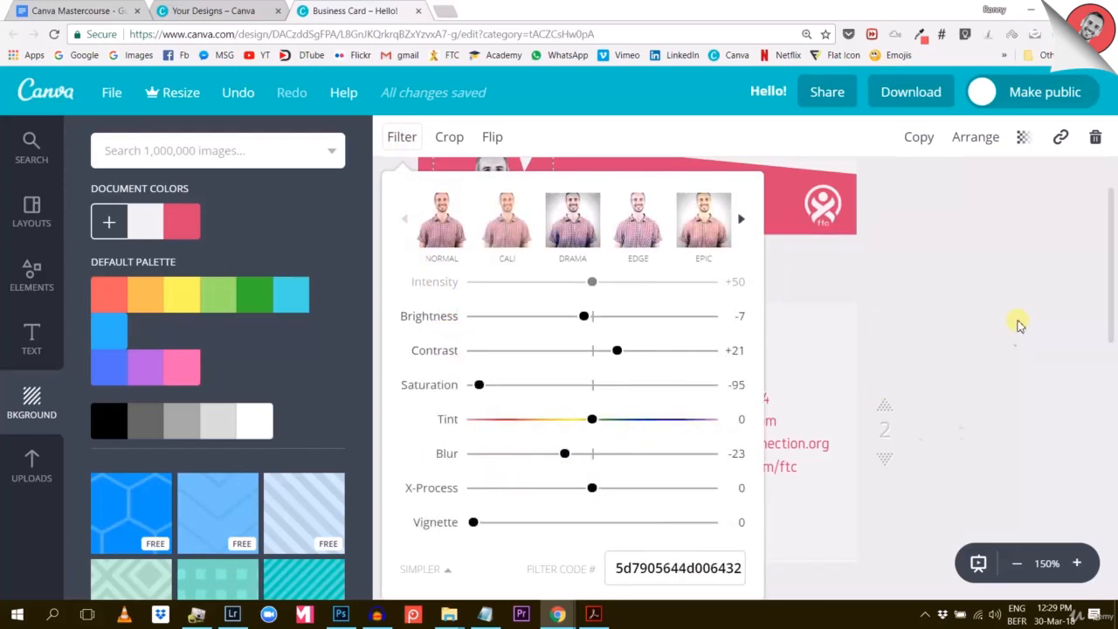
pyautogui.click(1021, 289)
pyautogui.scroll(2, 1021, 288)
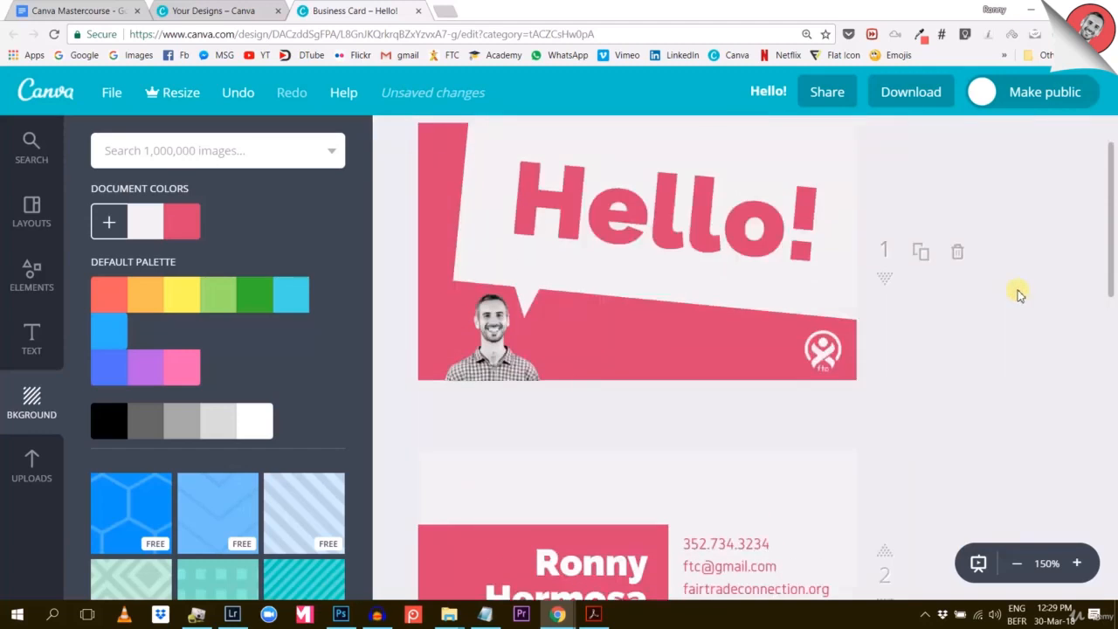
pyautogui.scroll(1, 1017, 294)
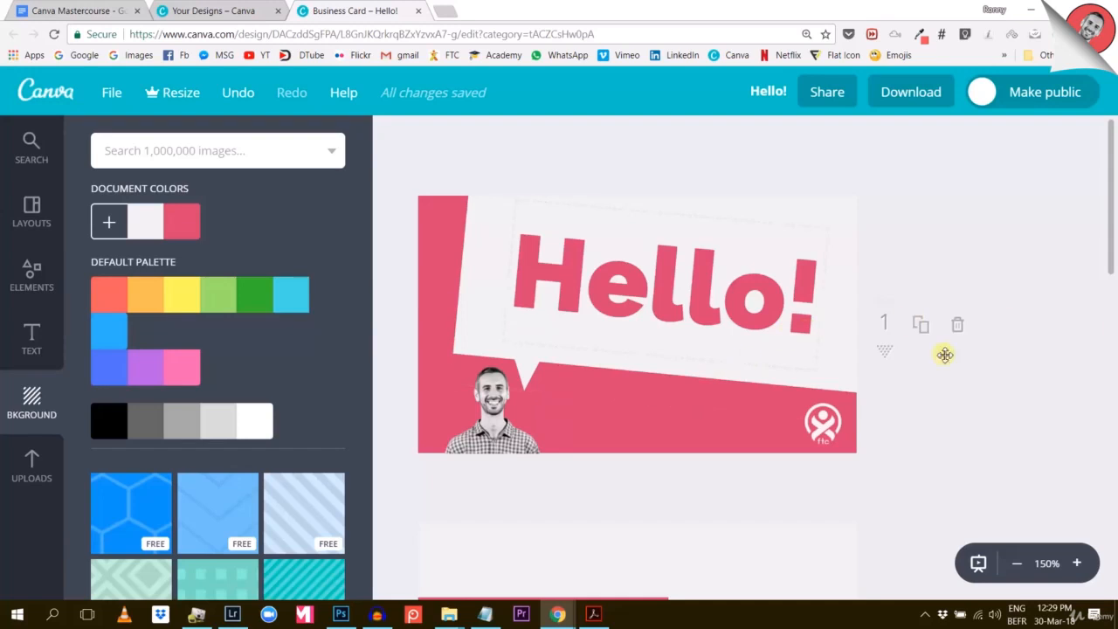
pyautogui.scroll(-2, 671, 370)
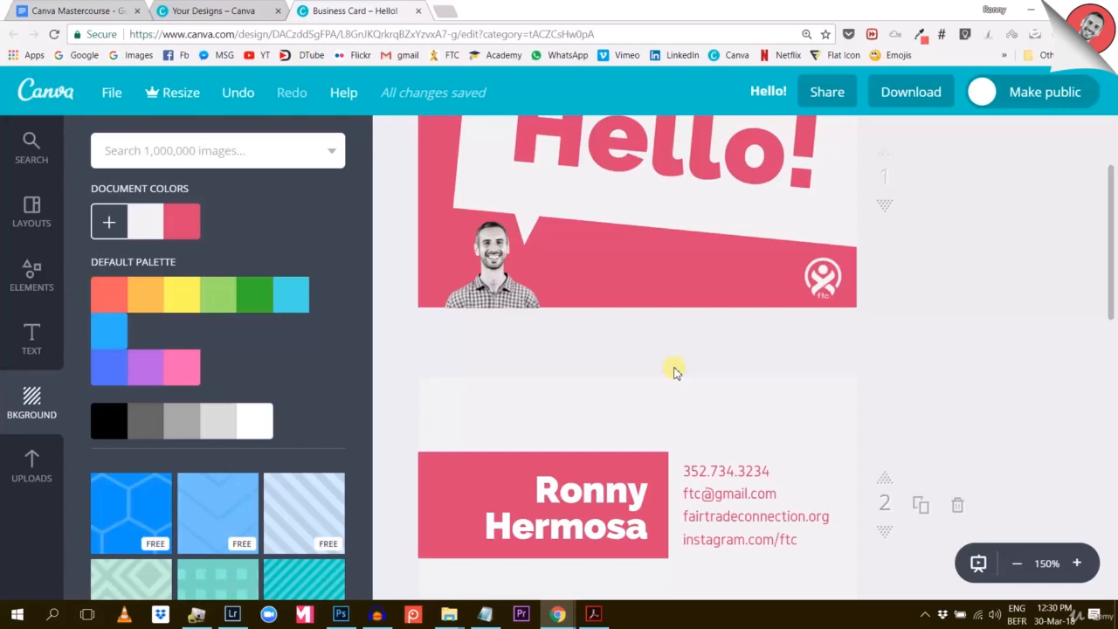
pyautogui.scroll(-3, 679, 359)
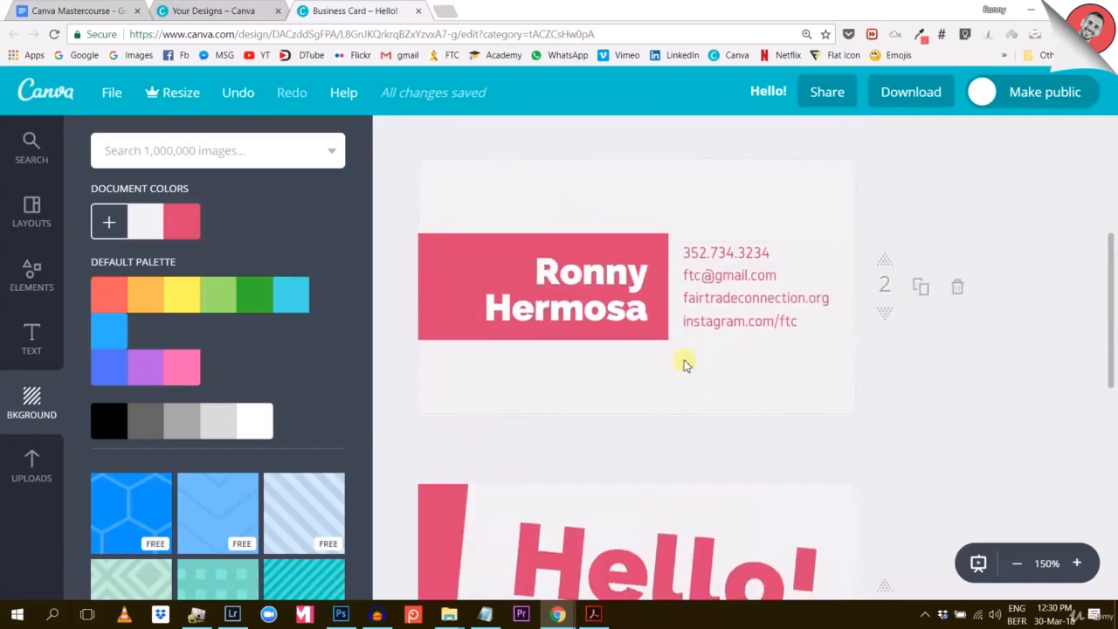
pyautogui.scroll(-4, 978, 450)
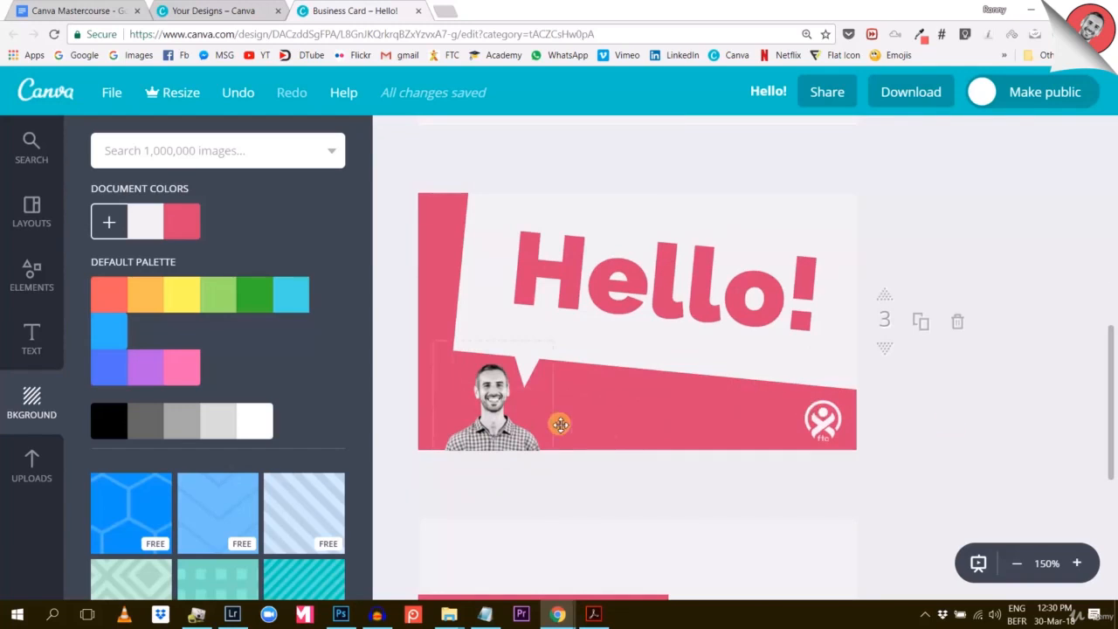
# Select page 3's pink background and copy ff8c00 from the FTC brand style guide PDF
pyautogui.click(439, 222)
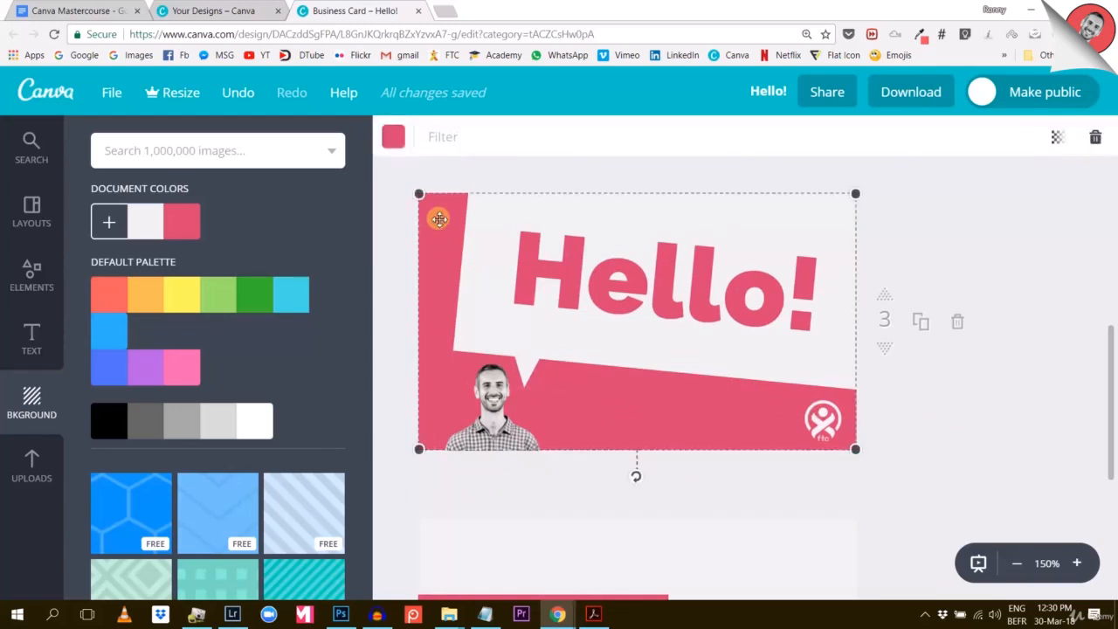
pyautogui.click(394, 138)
pyautogui.click(1026, 282)
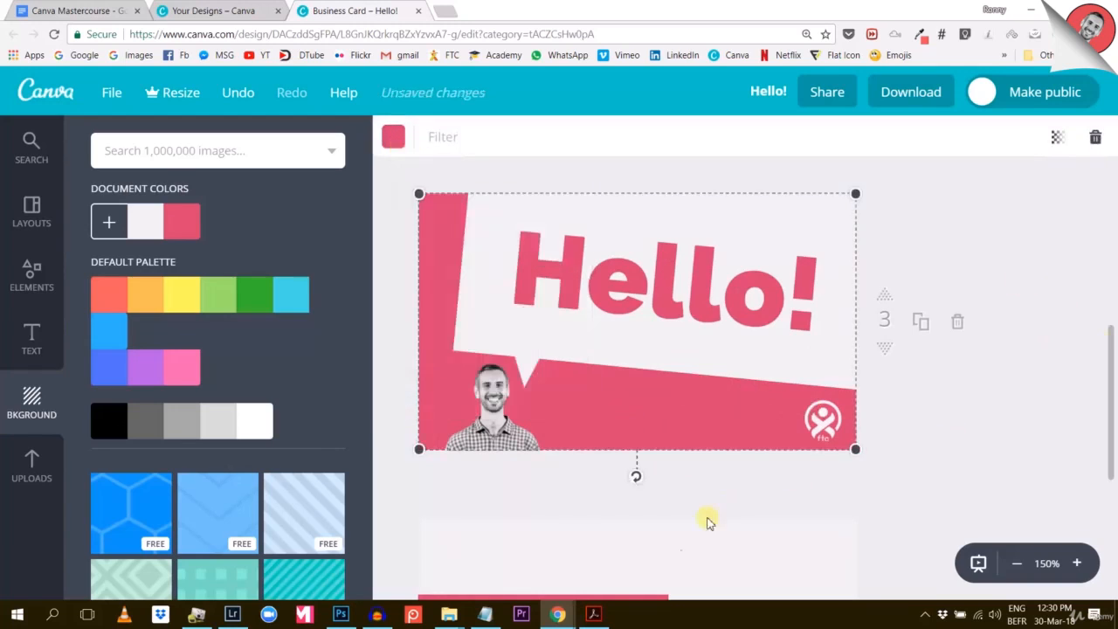
pyautogui.click(588, 614)
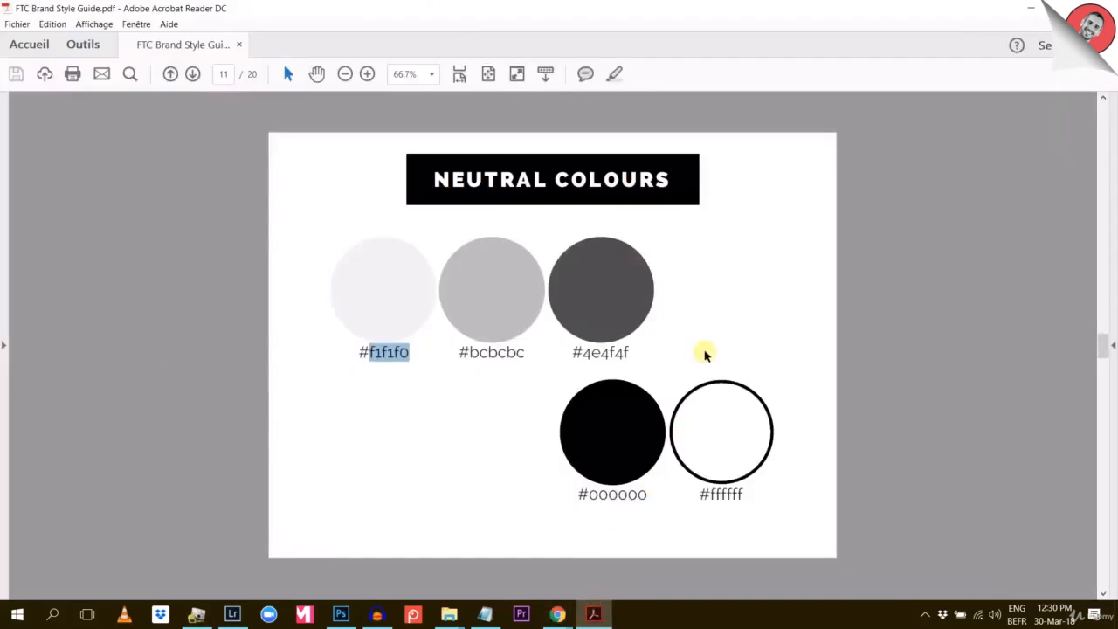
pyautogui.scroll(2, 704, 352)
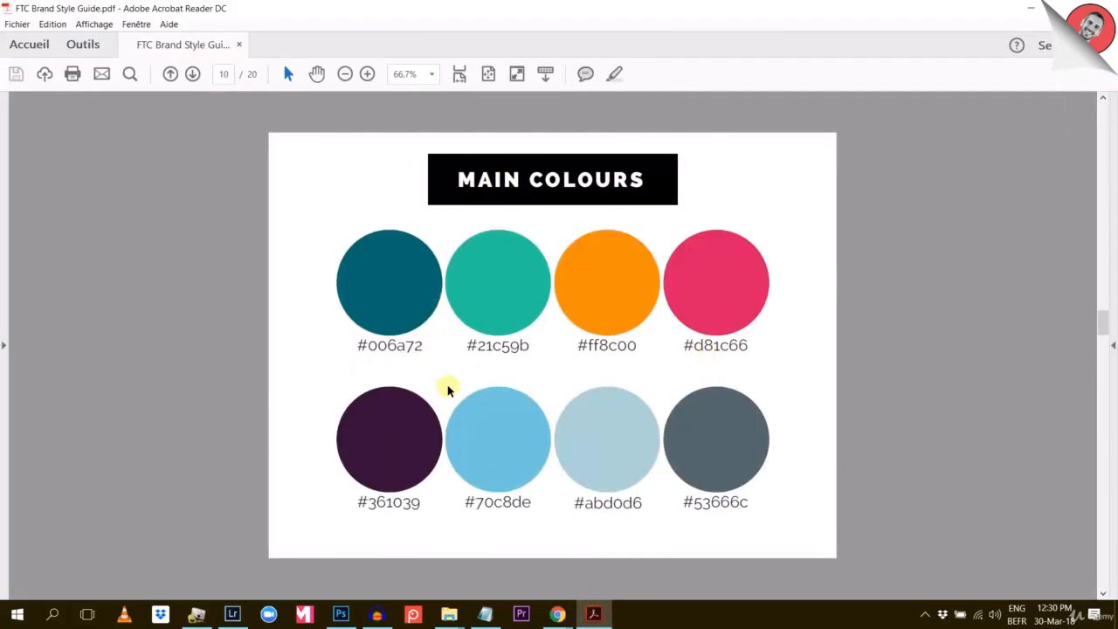
pyautogui.rightClick(621, 347)
pyautogui.click(646, 366)
# Replace the third page's d94372 background with the pasted brand orange ff8c00
pyautogui.moveTo(569, 618)
pyautogui.click(615, 565)
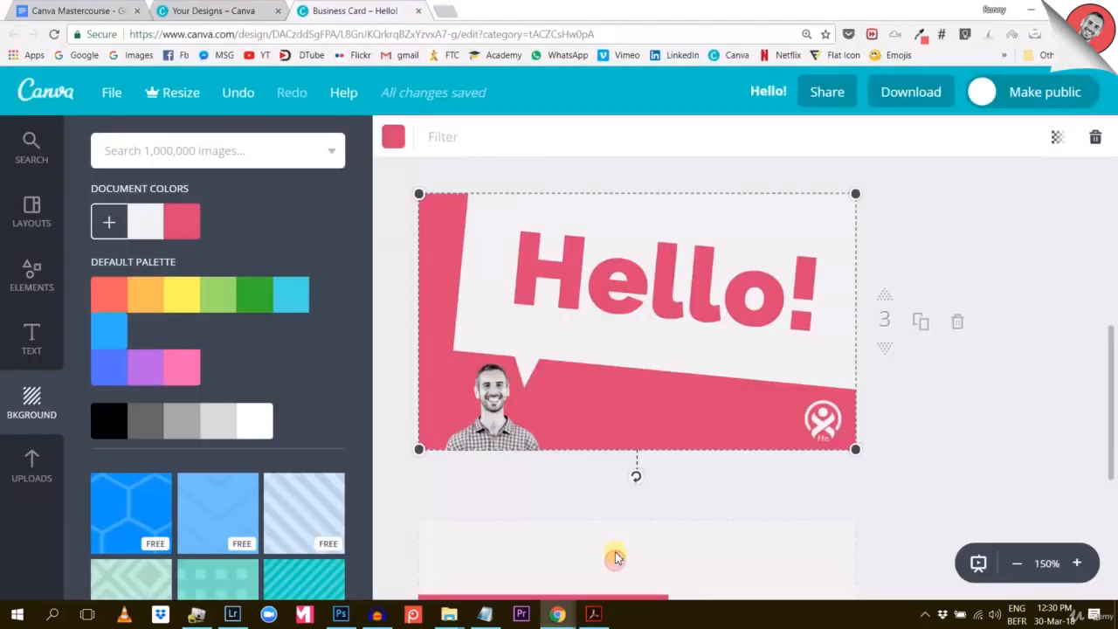
pyautogui.click(393, 136)
pyautogui.click(407, 224)
pyautogui.doubleClick(550, 470)
pyautogui.press('BackSpace')
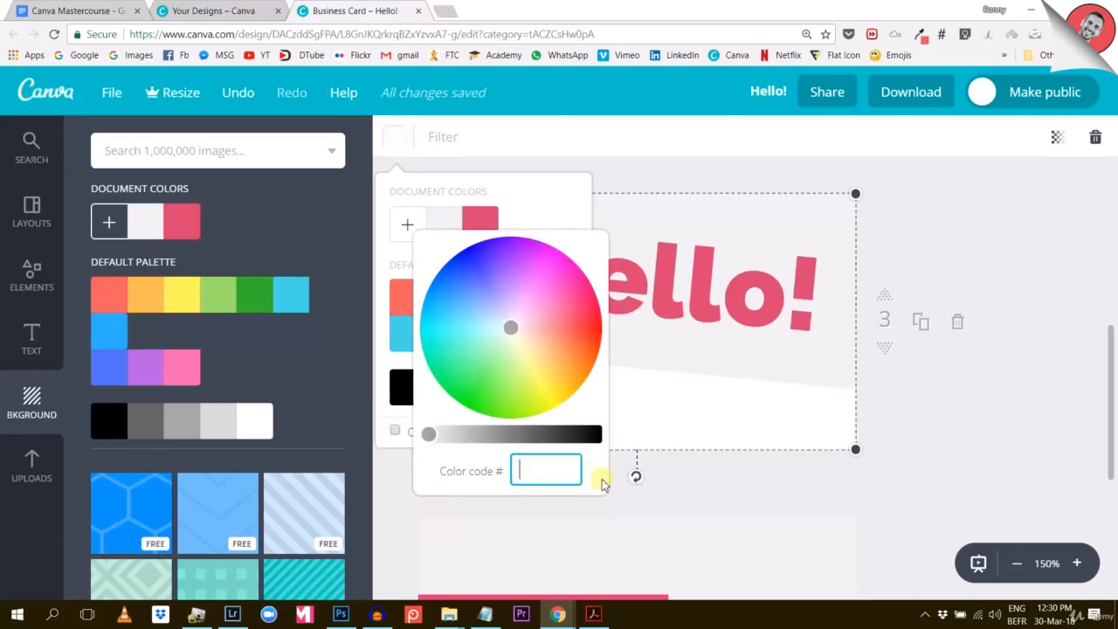
pyautogui.write('ff8c00')
pyautogui.click(961, 305)
# Make the Hello! heading black
pyautogui.click(739, 315)
pyautogui.click(633, 144)
pyautogui.click(683, 224)
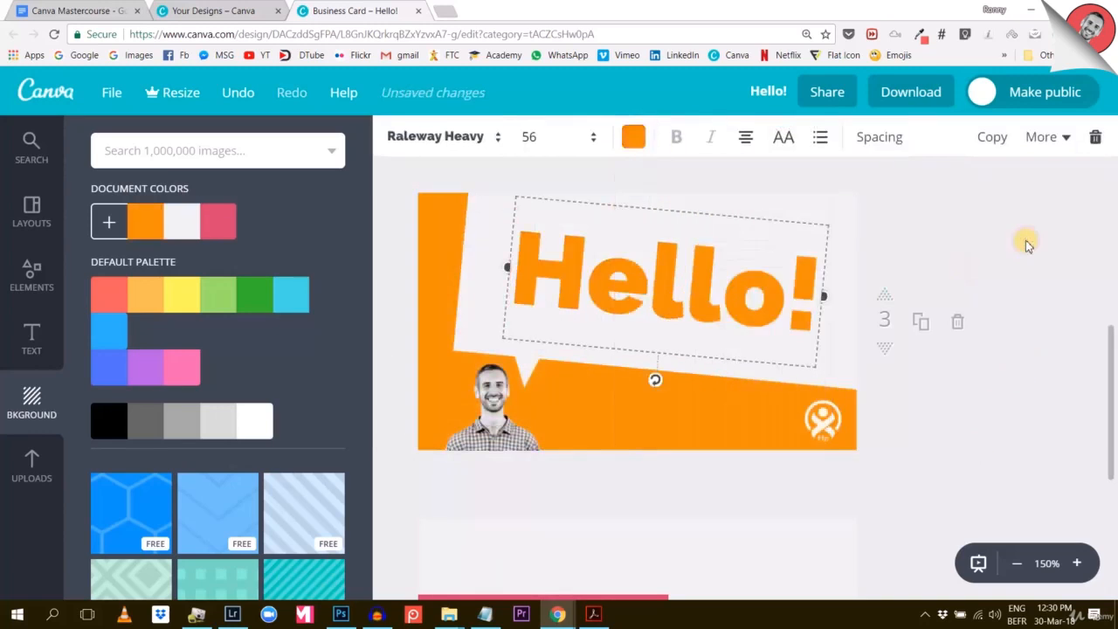
pyautogui.click(634, 137)
pyautogui.click(647, 386)
pyautogui.click(1045, 245)
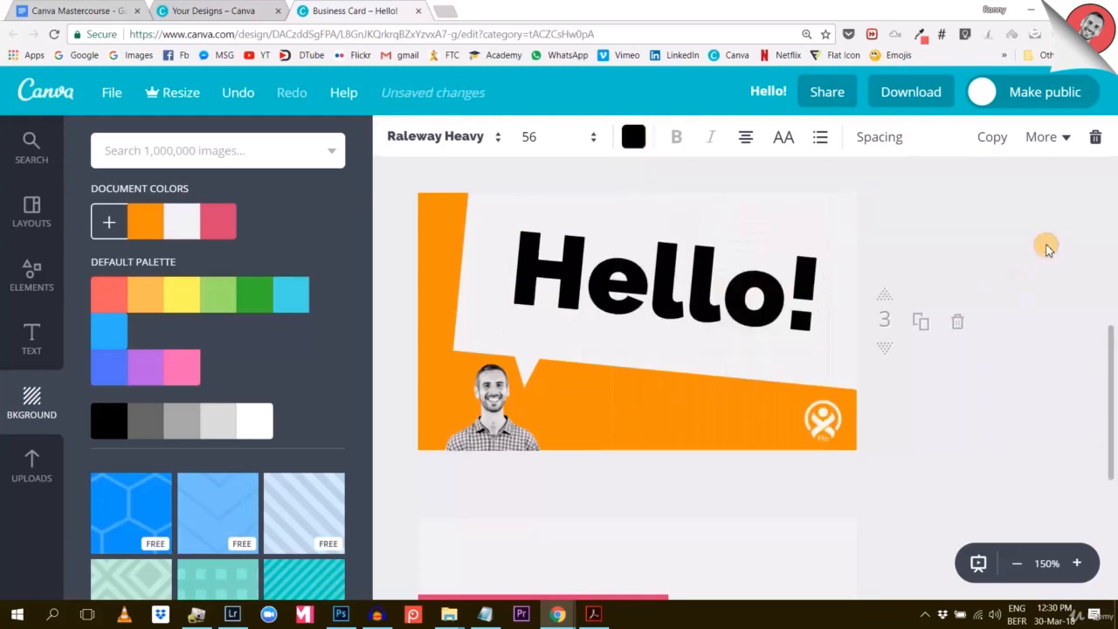
pyautogui.click(952, 366)
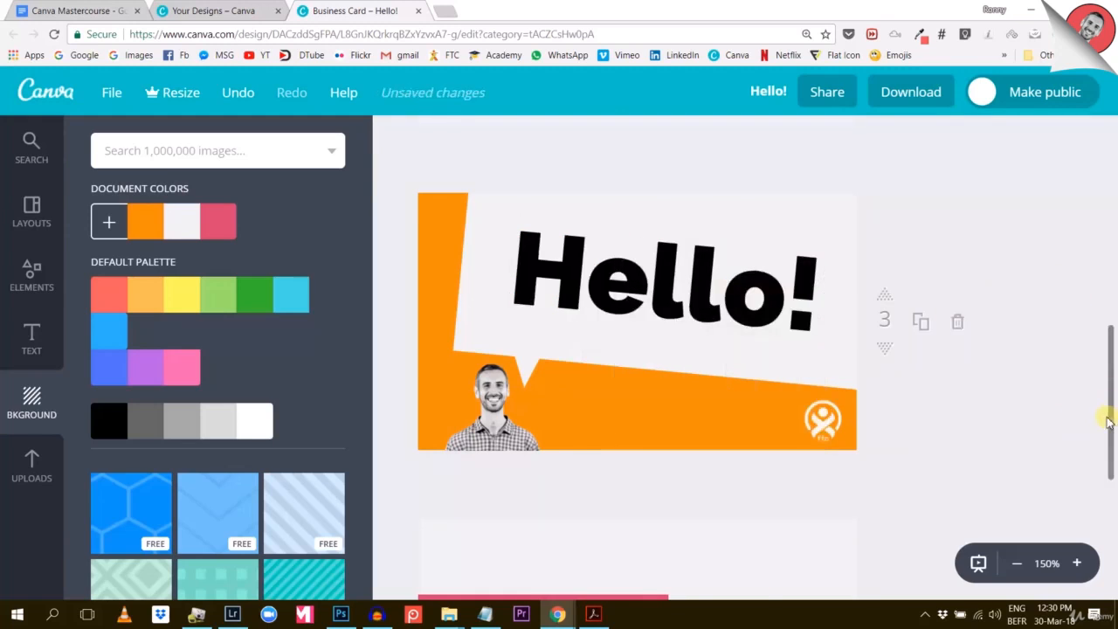
# Turn the pink name block on the back card orange
pyautogui.moveTo(1108, 421); pyautogui.dragTo(1107, 489)
pyautogui.click(429, 399)
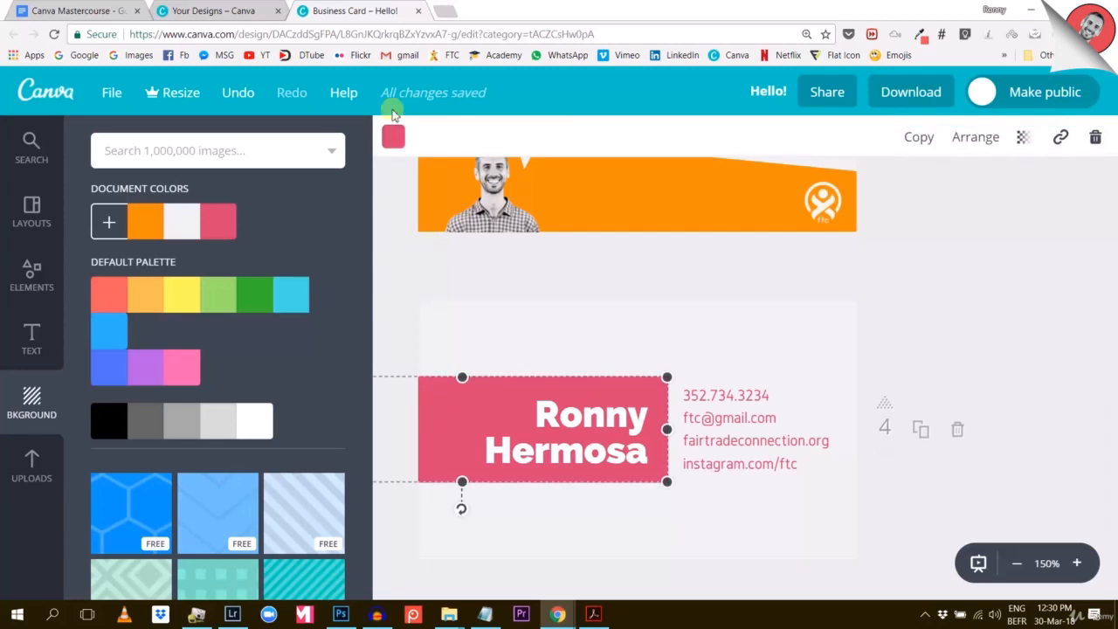
pyautogui.click(393, 136)
pyautogui.click(442, 225)
# Make the phone number and email lines black
pyautogui.click(723, 395)
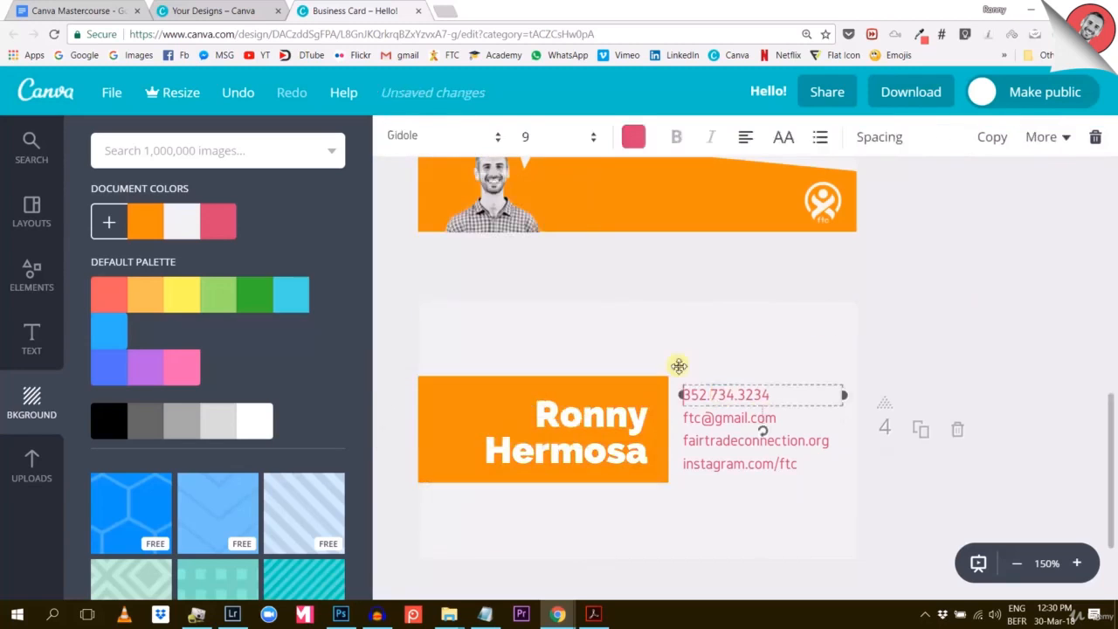
pyautogui.click(633, 136)
pyautogui.click(644, 383)
pyautogui.click(1018, 280)
pyautogui.click(806, 409)
pyautogui.click(633, 136)
pyautogui.click(643, 381)
pyautogui.click(1034, 277)
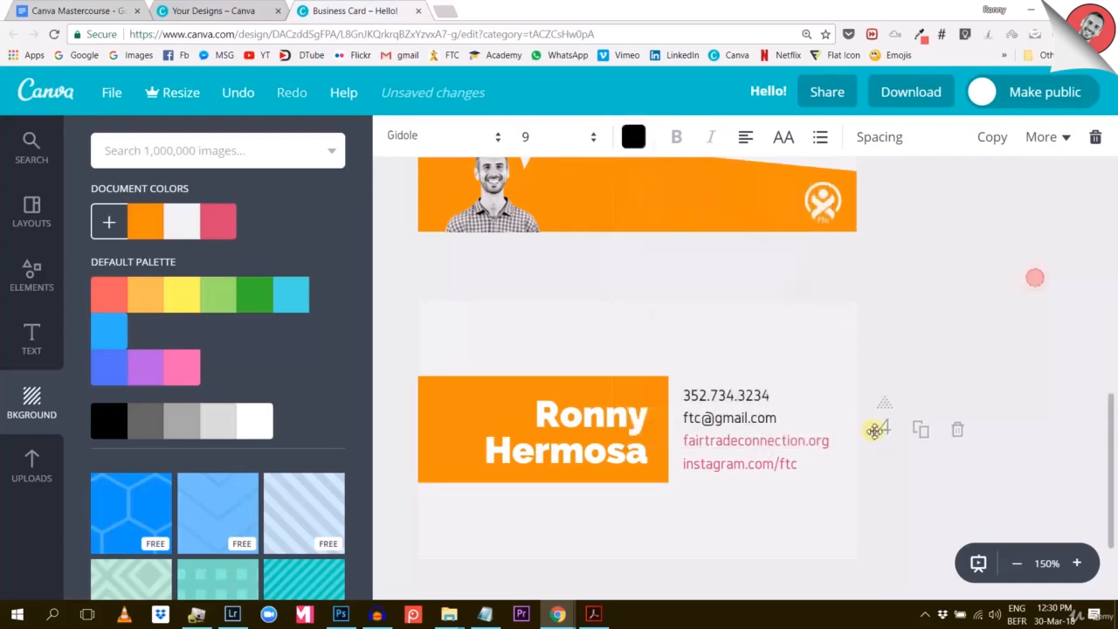
# Make the fairtradeconnection.org and instagram.com/ftc lines black
pyautogui.click(811, 441)
pyautogui.click(633, 136)
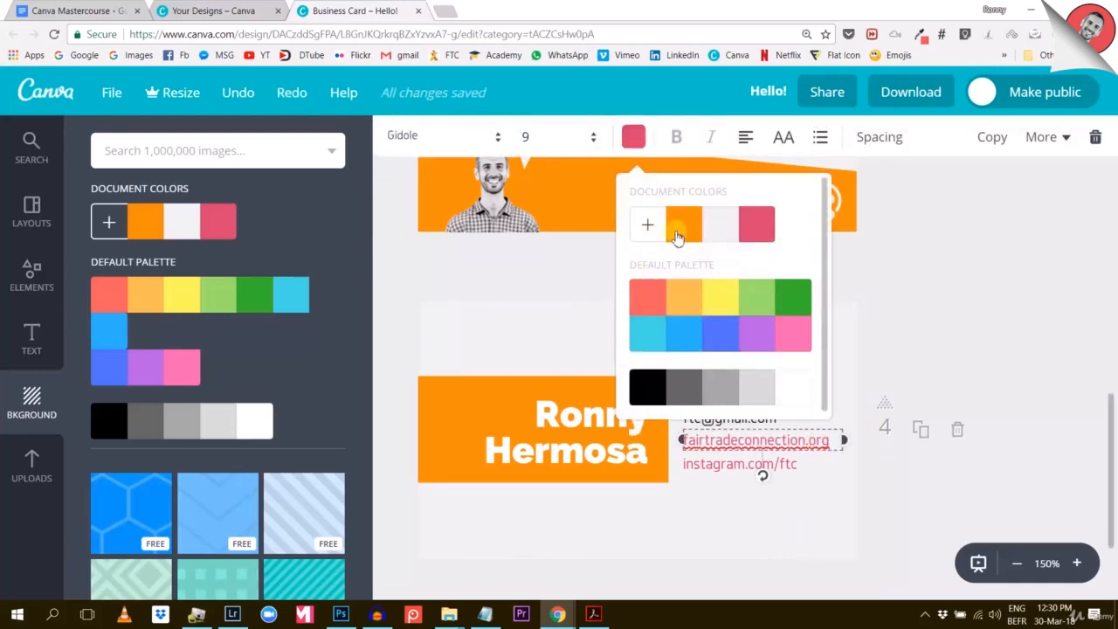
pyautogui.click(655, 390)
pyautogui.click(1069, 302)
pyautogui.click(788, 464)
pyautogui.click(633, 136)
pyautogui.click(647, 381)
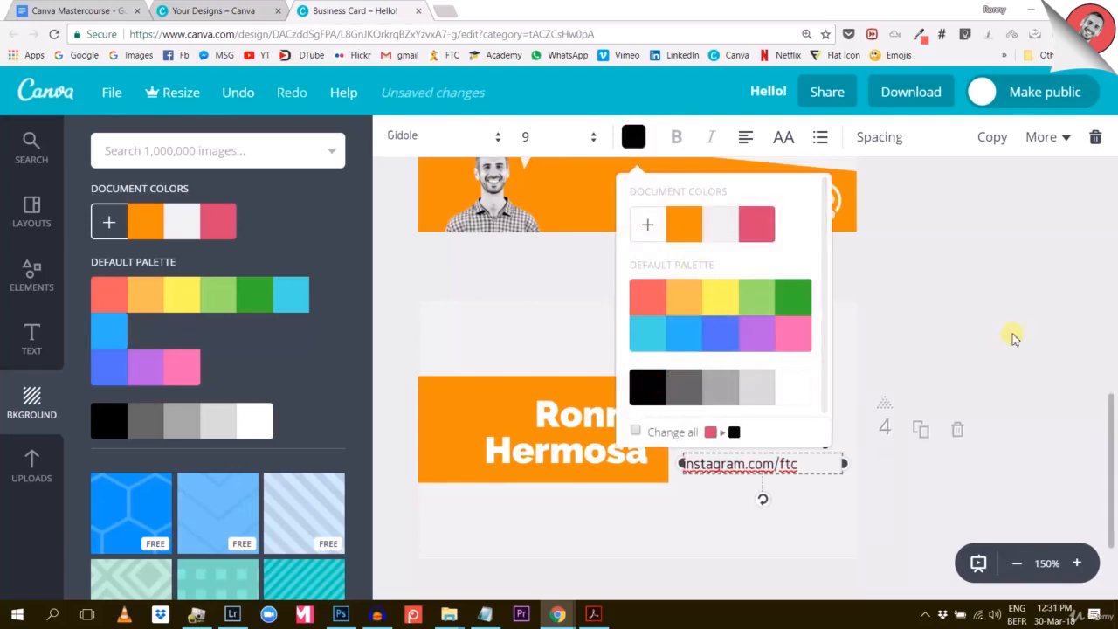
pyautogui.click(1022, 300)
# Make the speech bubble shape white
pyautogui.scroll(3, 961, 411)
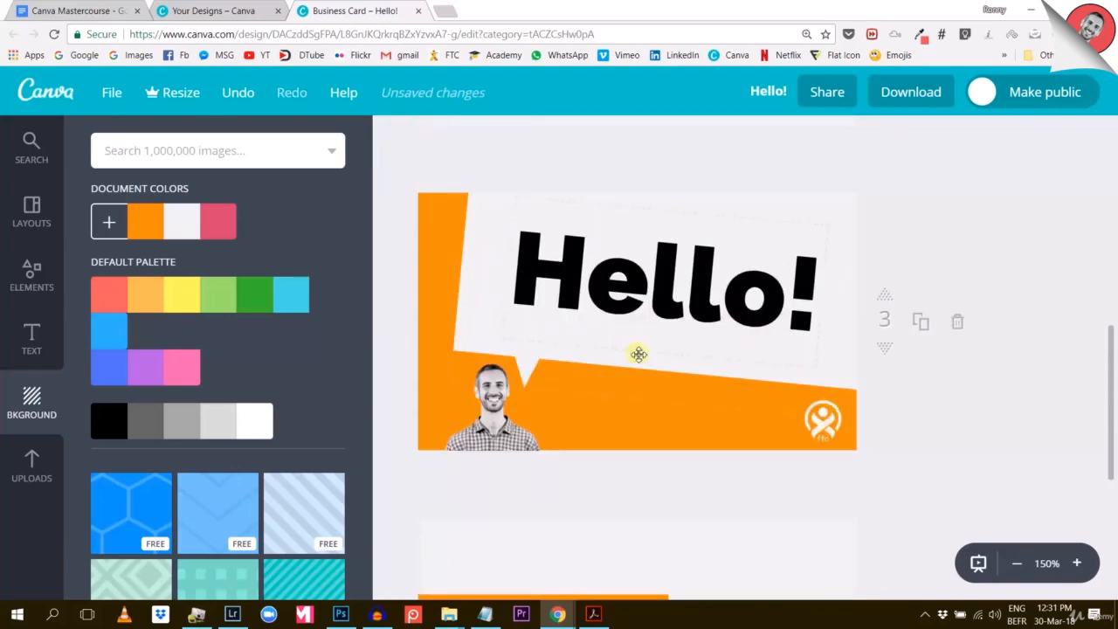
pyautogui.click(830, 377)
pyautogui.click(397, 144)
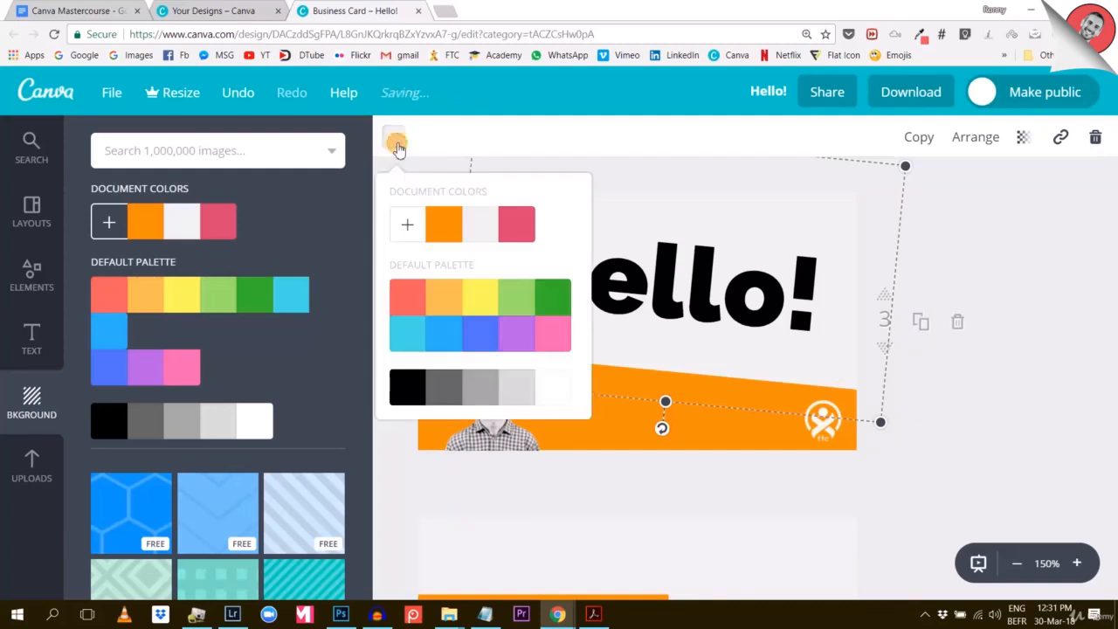
pyautogui.click(553, 387)
pyautogui.click(1023, 240)
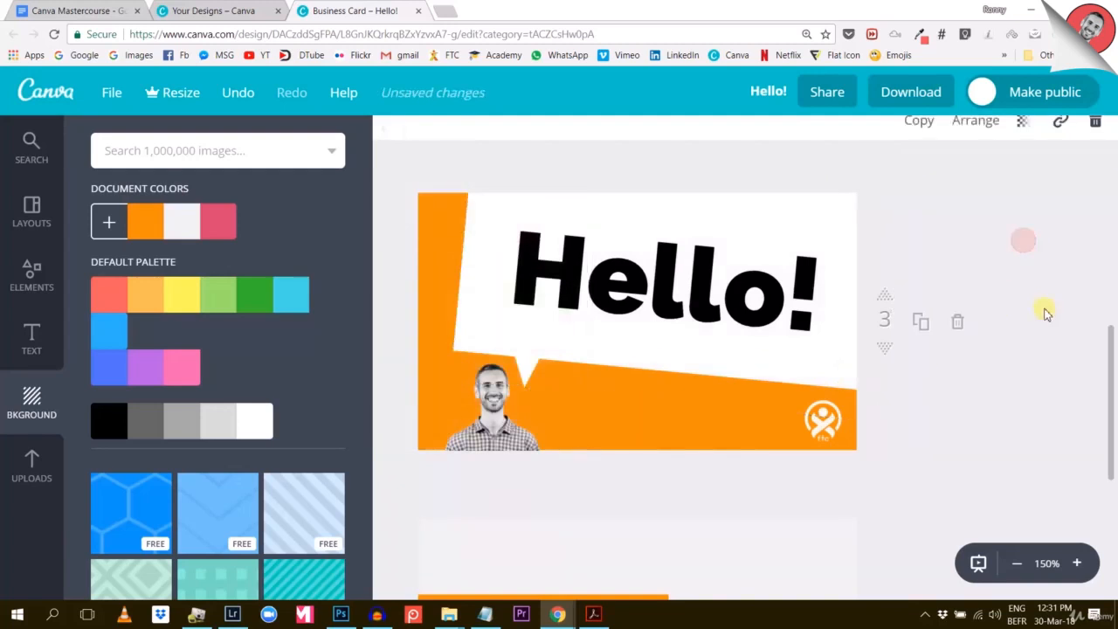
# Check the bottom-right logo's transparency, leaving it at 100
pyautogui.click(826, 414)
pyautogui.click(973, 139)
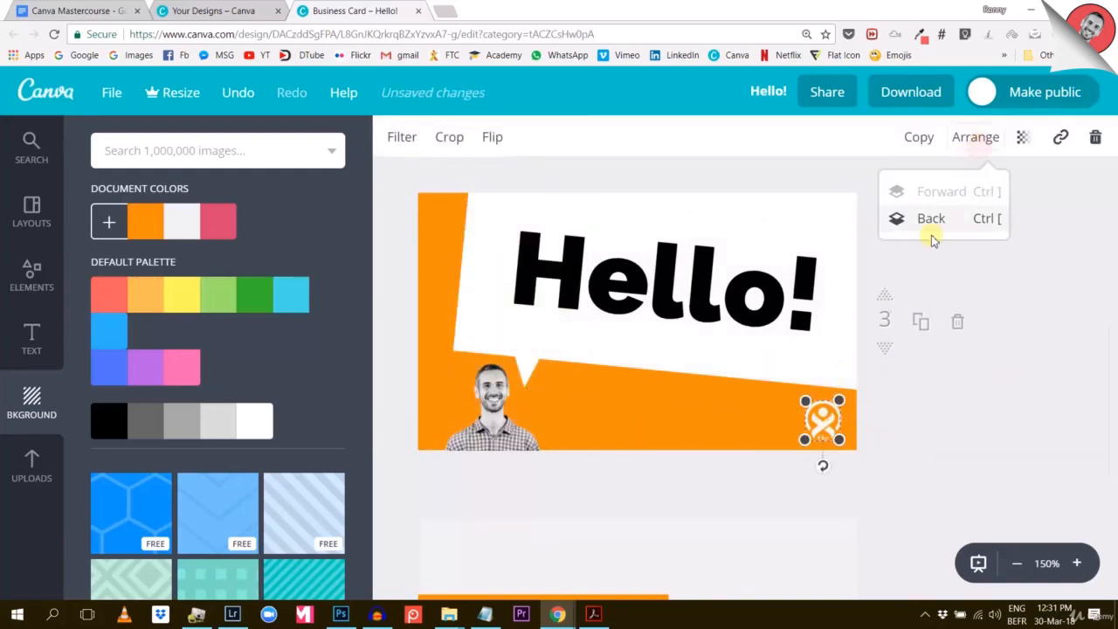
pyautogui.click(1024, 140)
pyautogui.moveTo(990, 191); pyautogui.dragTo(994, 192)
pyautogui.click(1036, 336)
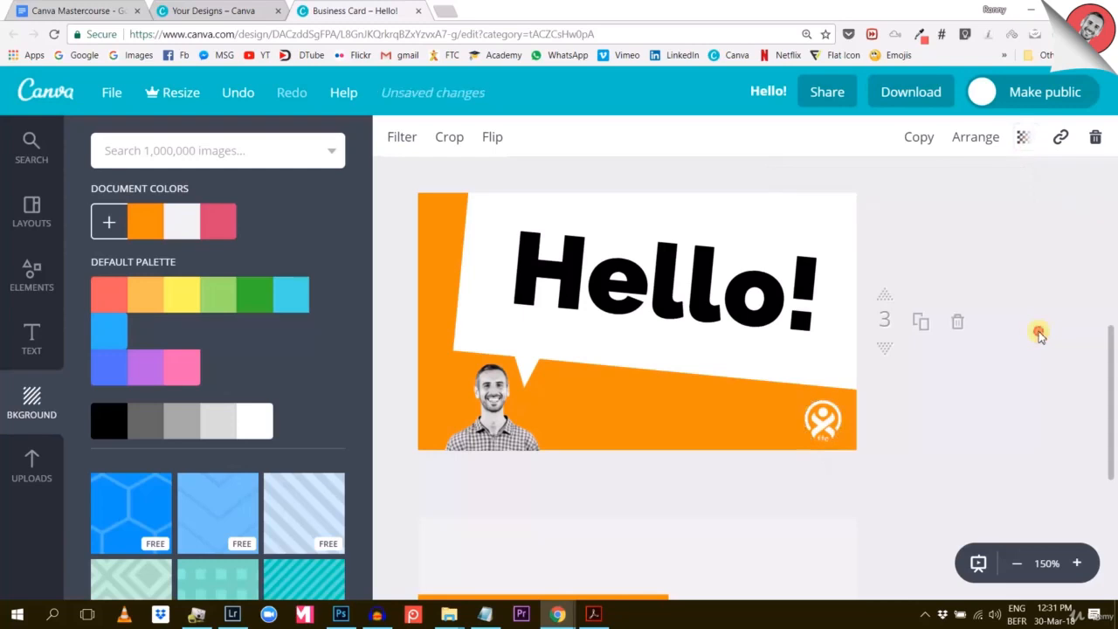
pyautogui.click(1031, 338)
# Give the orange back card a white background
pyautogui.scroll(-3, 578, 287)
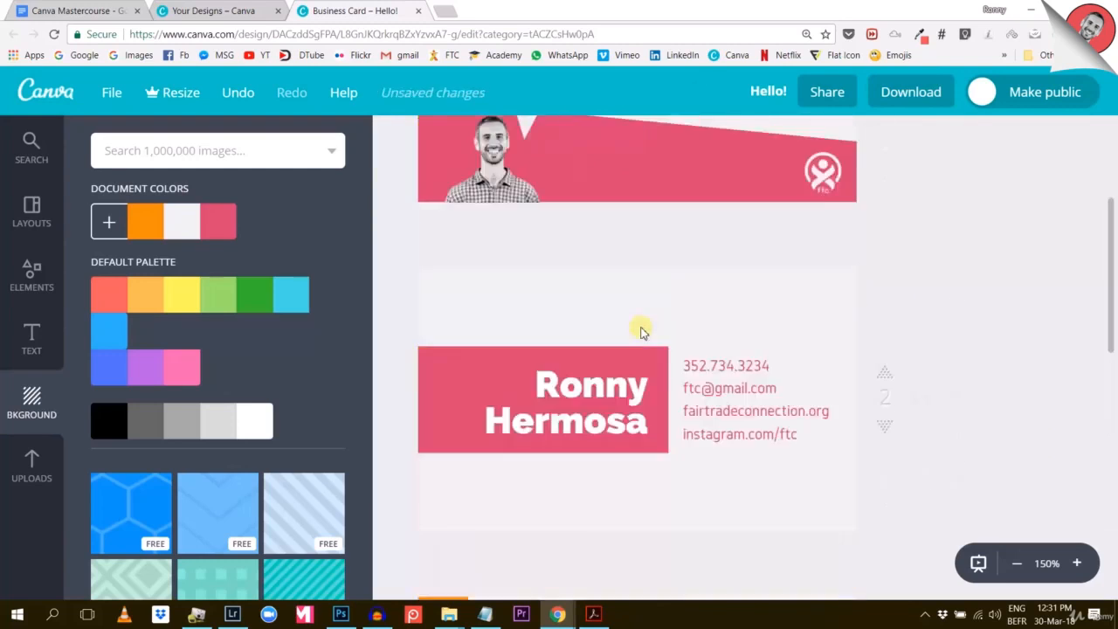
pyautogui.scroll(3, 637, 332)
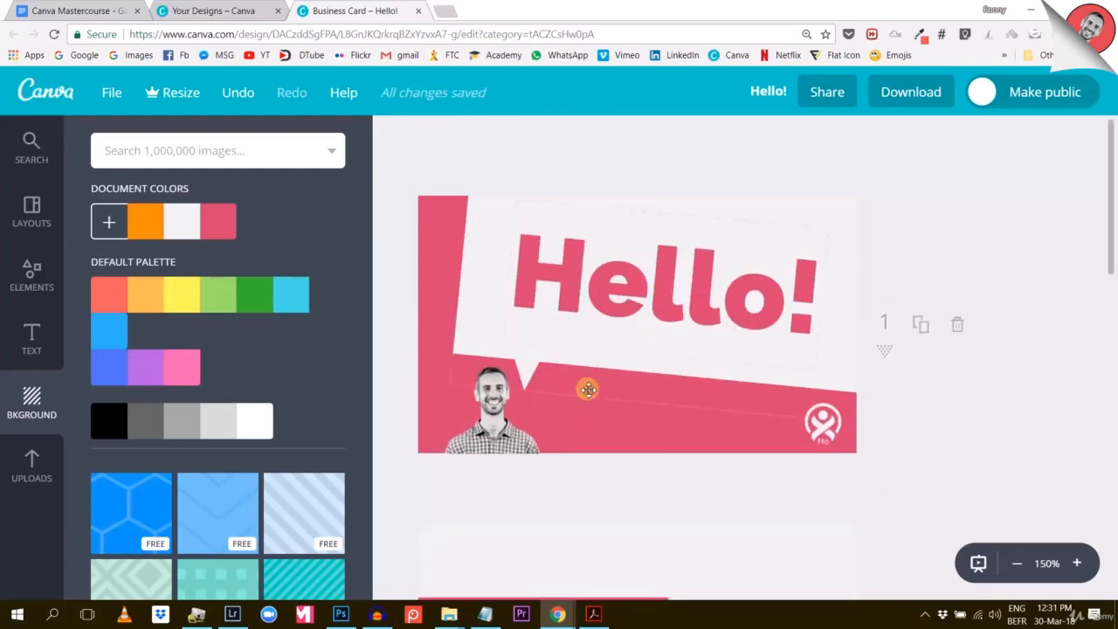
pyautogui.scroll(-6, 589, 346)
pyautogui.scroll(-4, 589, 353)
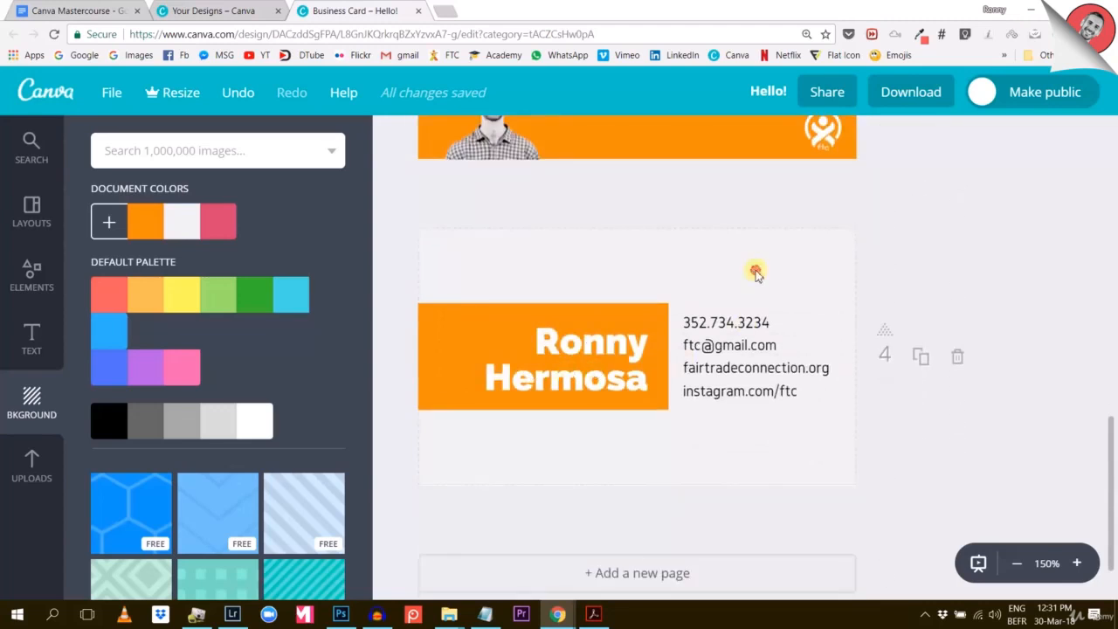
pyautogui.click(756, 273)
pyautogui.click(394, 138)
pyautogui.click(554, 390)
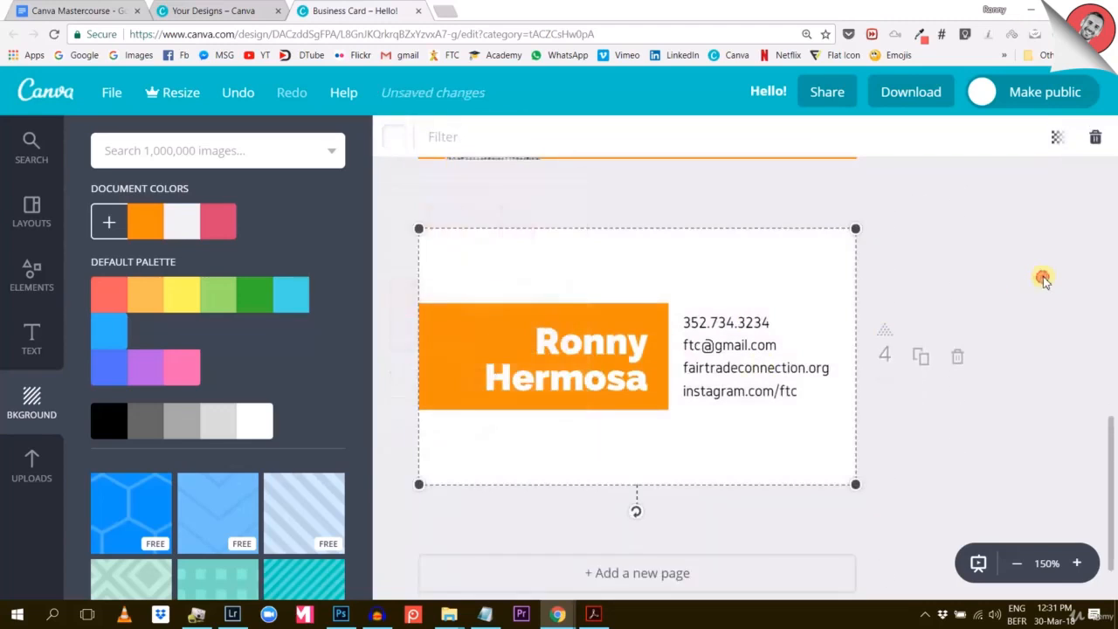
pyautogui.click(1048, 288)
# Set the phone number and email lines in Raleway
pyautogui.click(746, 323)
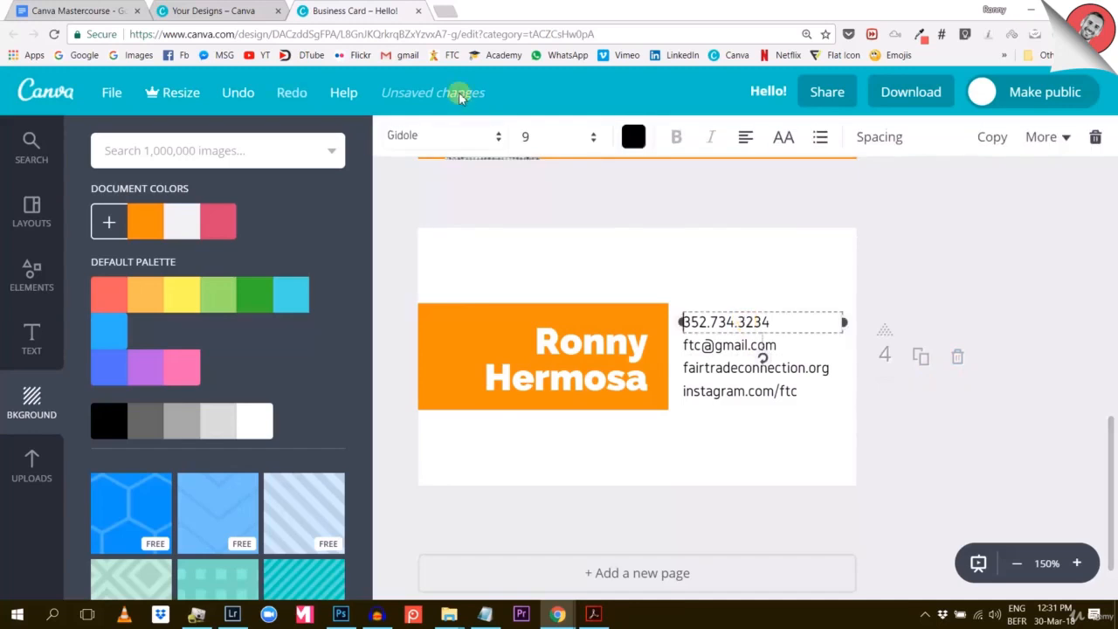
pyautogui.click(406, 137)
pyautogui.scroll(-15, 440, 411)
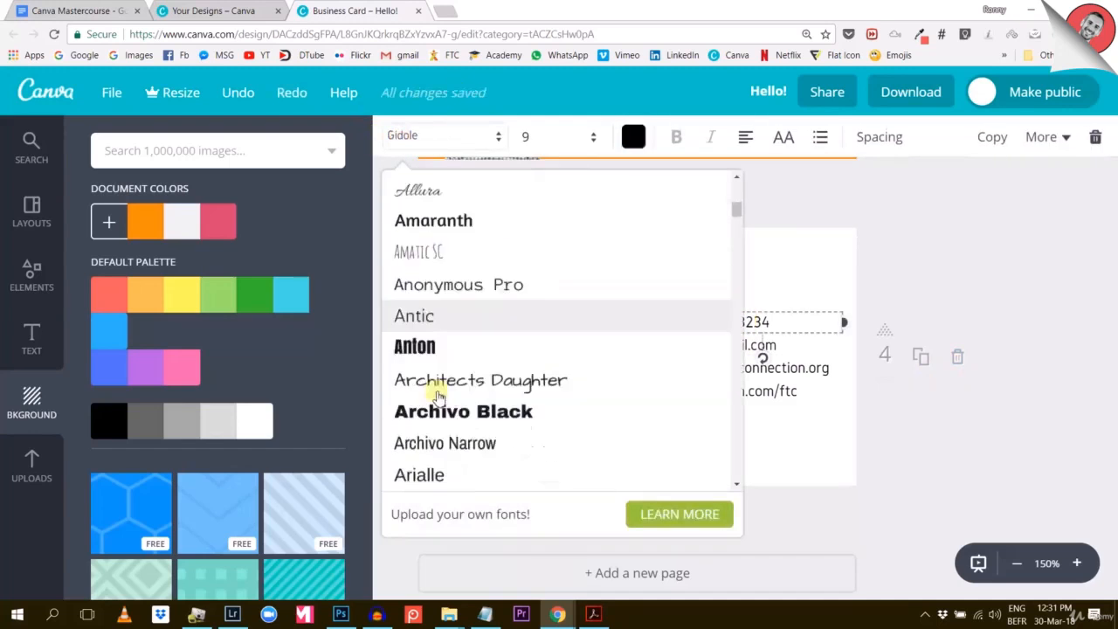
pyautogui.scroll(-15, 433, 395)
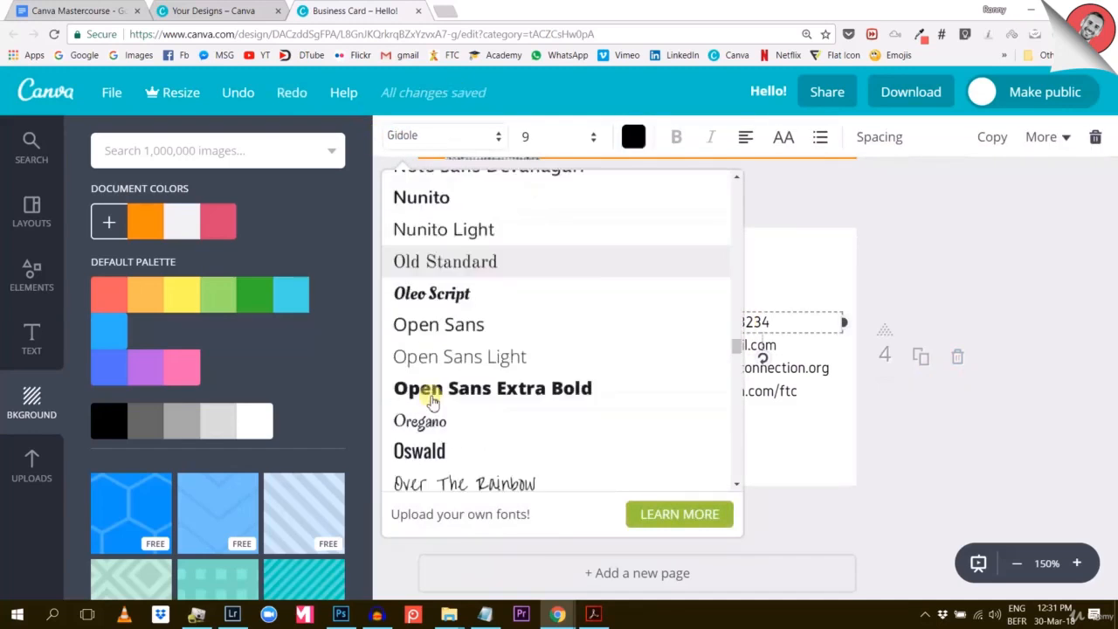
pyautogui.click(432, 397)
pyautogui.click(738, 344)
pyautogui.click(441, 137)
pyautogui.click(432, 397)
# Set the website and instagram lines in Raleway
pyautogui.click(713, 368)
pyautogui.click(441, 137)
pyautogui.click(432, 397)
pyautogui.click(807, 397)
pyautogui.click(441, 136)
pyautogui.click(432, 398)
# Fit the website on one line and move the instagram line up beneath it
pyautogui.click(786, 371)
pyautogui.click(544, 138)
pyautogui.click(537, 197)
pyautogui.moveTo(718, 399); pyautogui.dragTo(719, 389)
pyautogui.click(766, 326)
# Set the phone, email and instagram lines to font size 8
pyautogui.click(544, 136)
pyautogui.click(537, 212)
pyautogui.click(786, 346)
pyautogui.click(544, 136)
pyautogui.click(537, 211)
pyautogui.click(751, 388)
pyautogui.click(544, 136)
pyautogui.click(537, 211)
pyautogui.click(1029, 409)
pyautogui.moveTo(699, 249); pyautogui.dragTo(751, 406)
pyautogui.click(1042, 285)
pyautogui.scroll(5, 1040, 282)
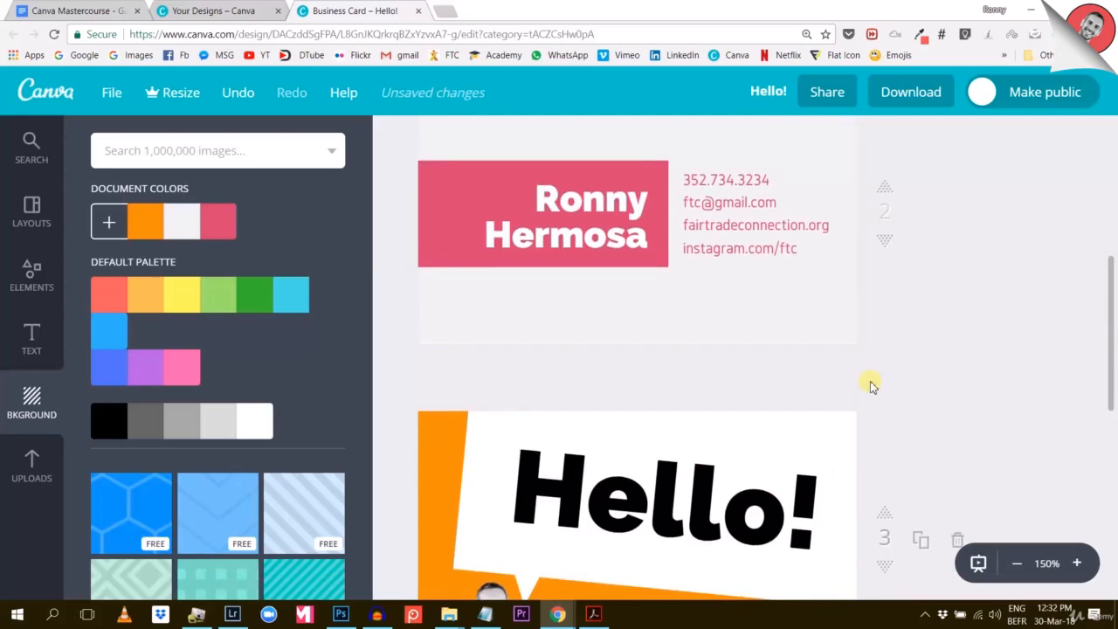
# Review all four pages, then download the design as Hello!.zip
pyautogui.scroll(4, 870, 385)
pyautogui.scroll(-3, 870, 385)
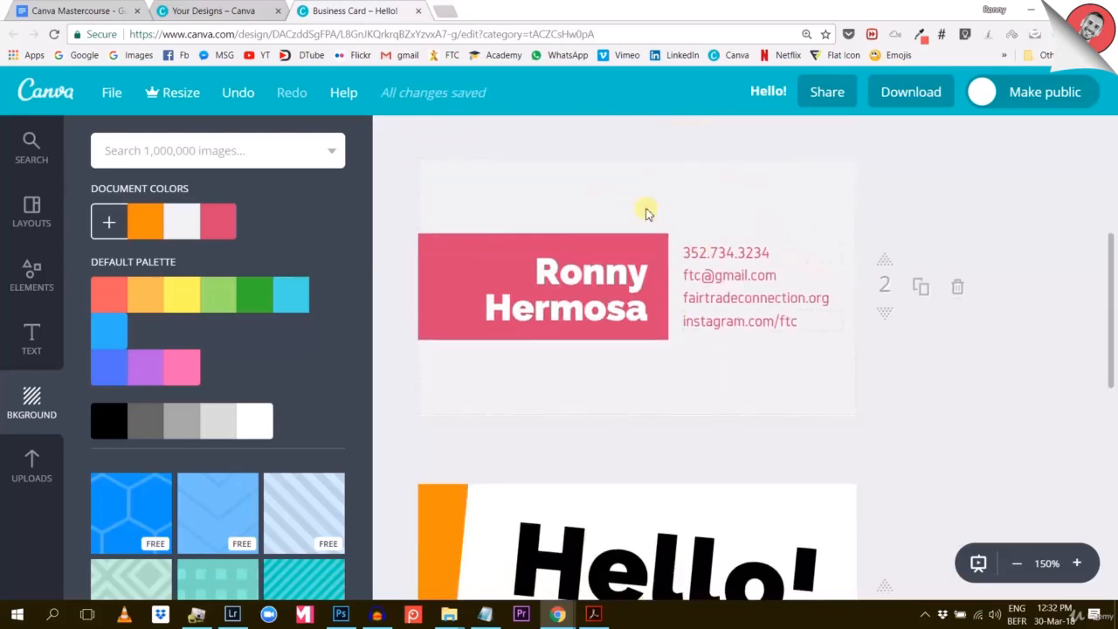
pyautogui.scroll(3, 861, 262)
pyautogui.scroll(-9, 841, 369)
pyautogui.scroll(5, 638, 356)
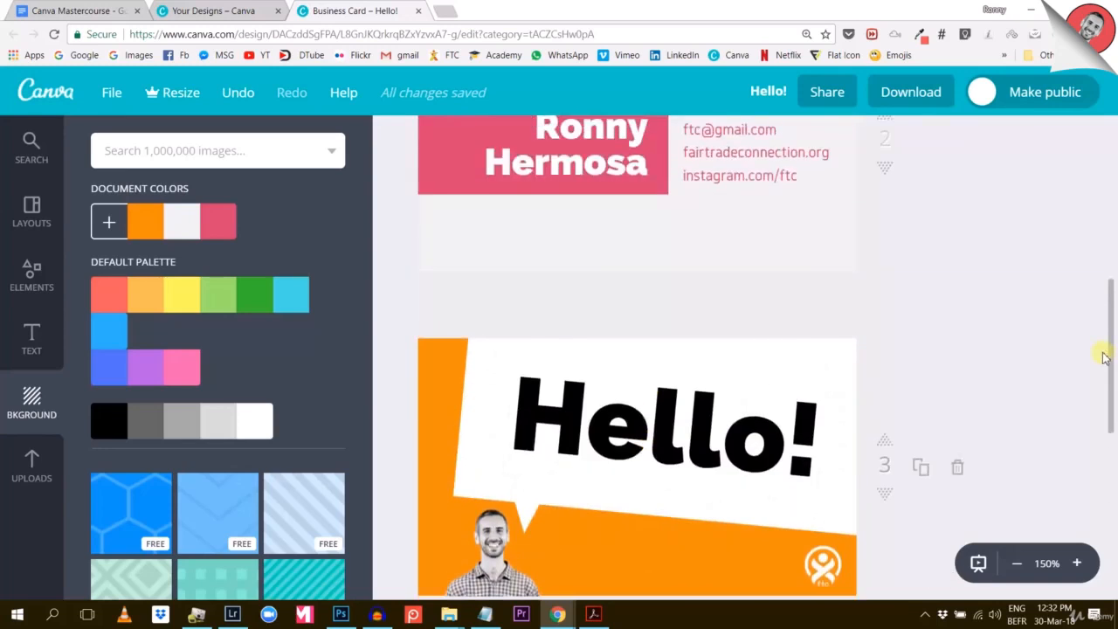
pyautogui.scroll(5, 1077, 367)
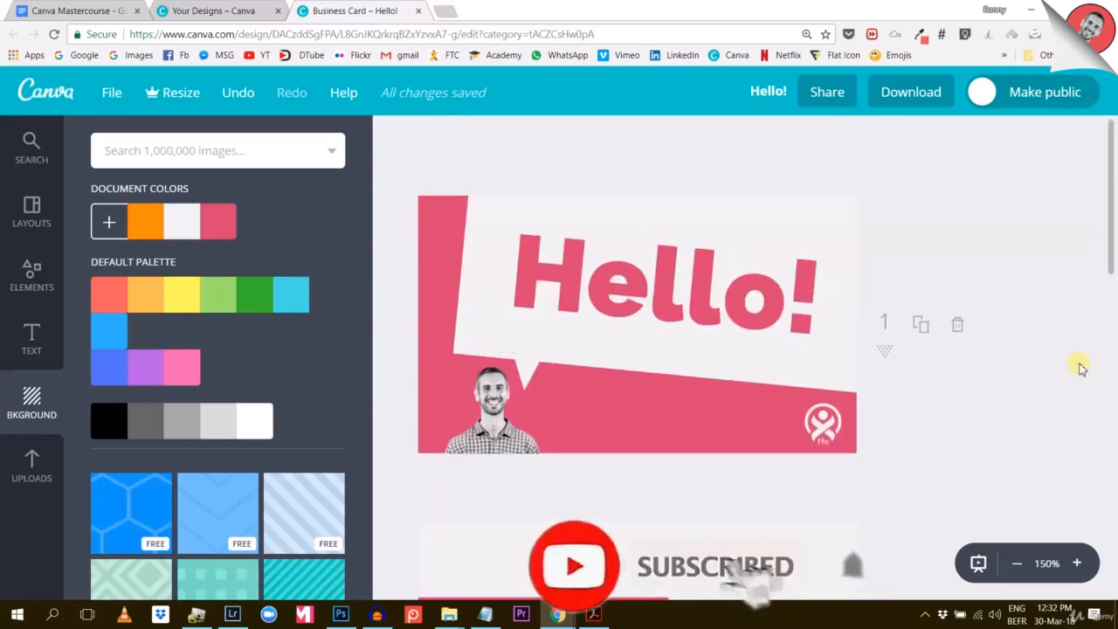
pyautogui.scroll(-3, 1077, 367)
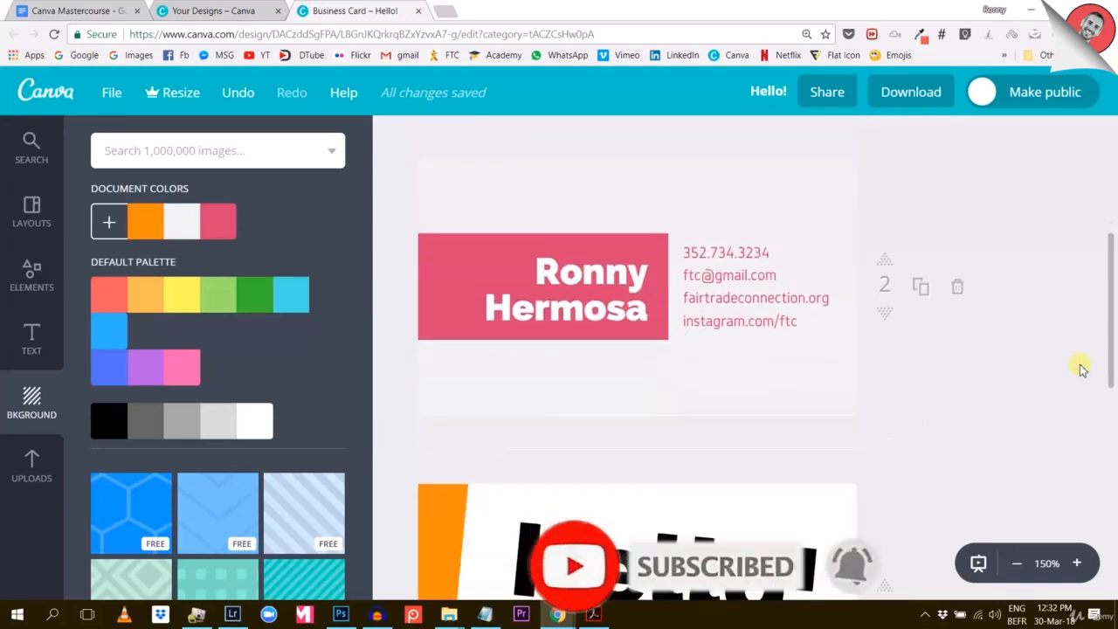
pyautogui.click(899, 101)
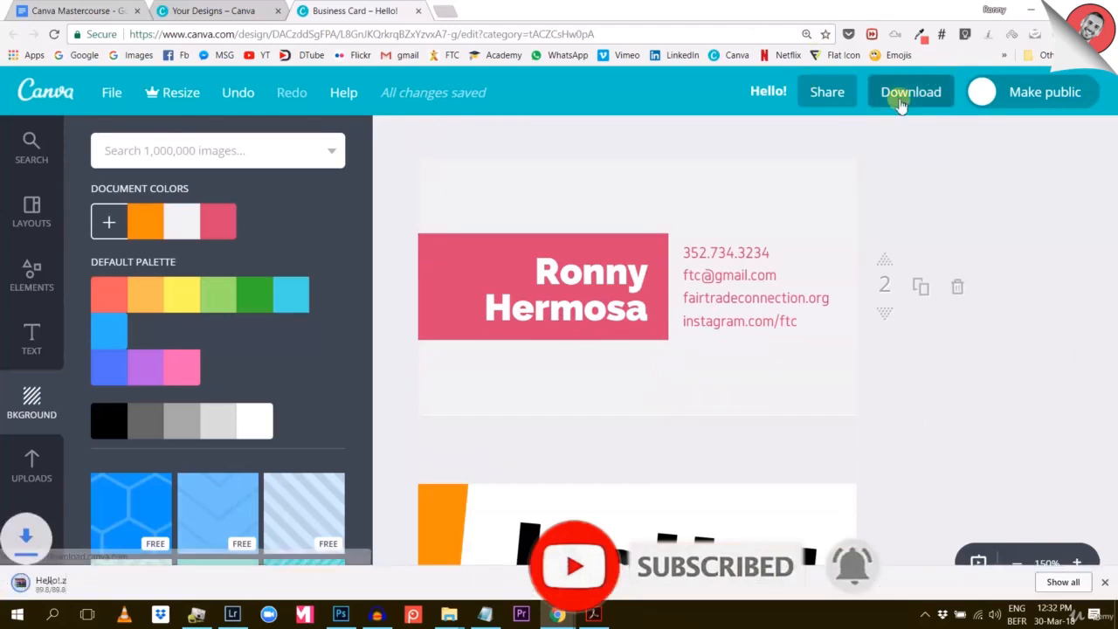